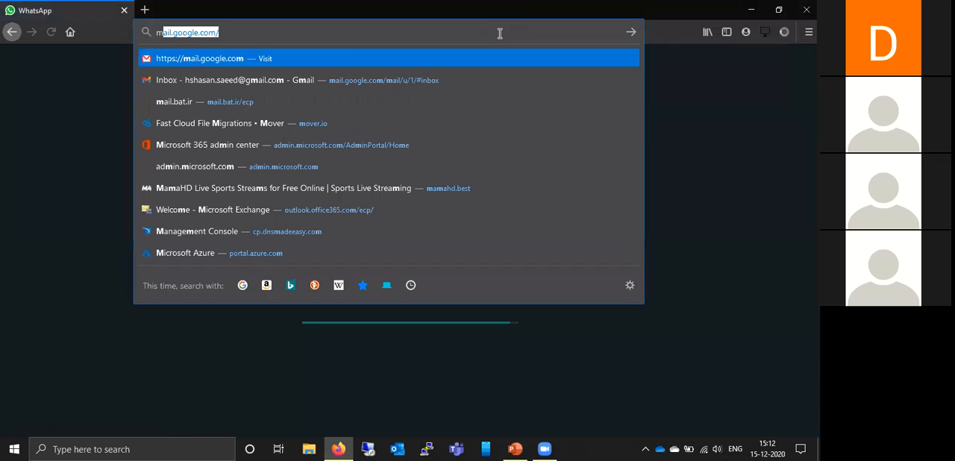
- Go to make.powerapps.com and show the list of apps in the environment
type("a")
type("ke.powerapps.com")
key("Return")
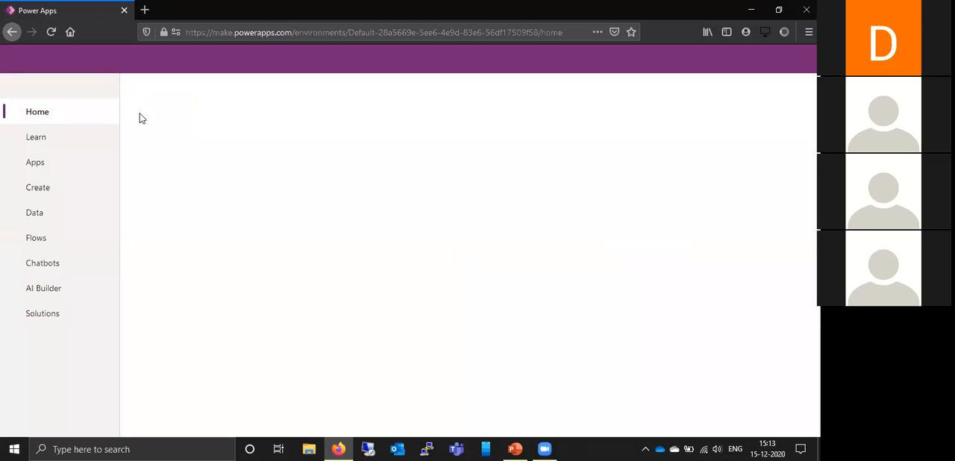
left_click(46, 164)
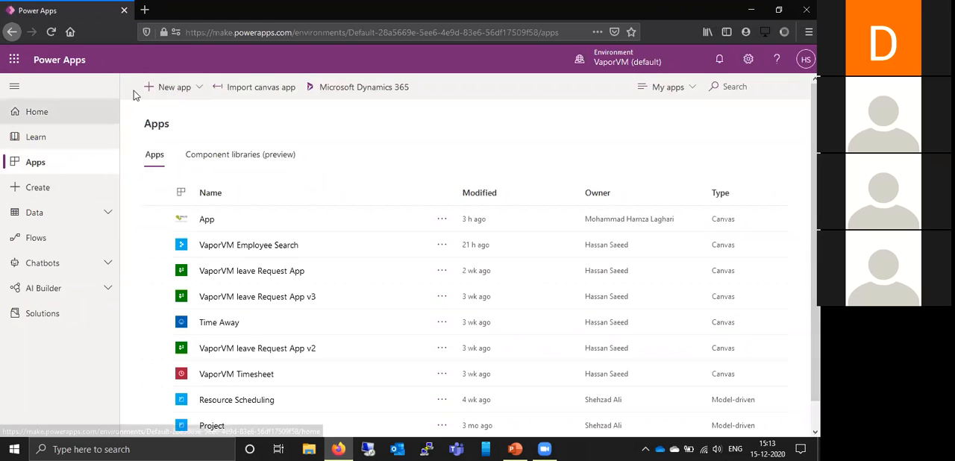
- Create a blank canvas app with the phone layout
left_click(196, 87)
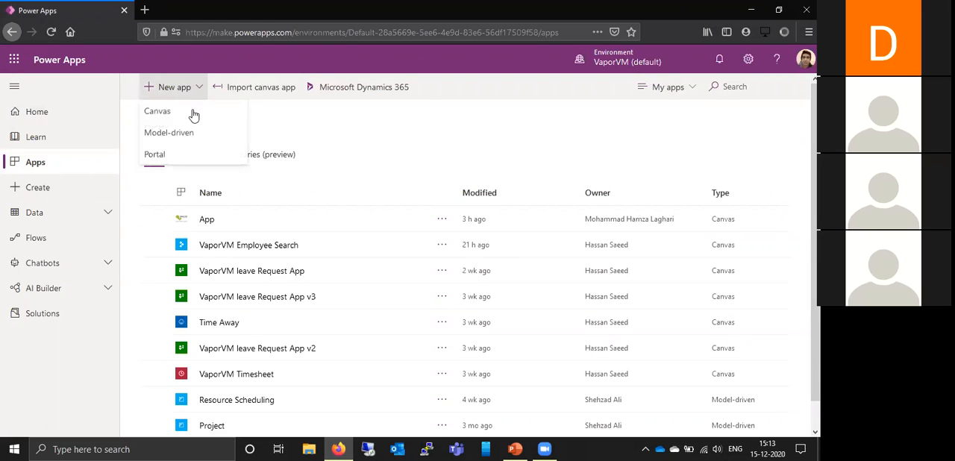
left_click(167, 111)
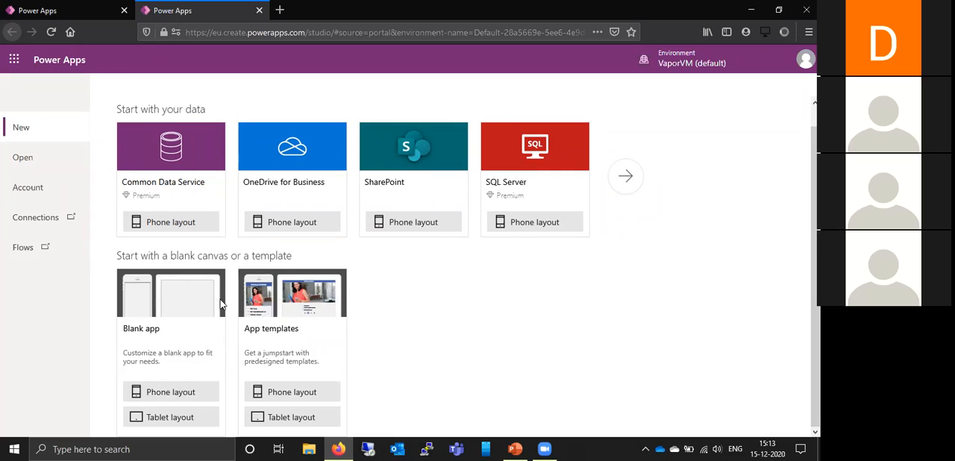
left_click(159, 393)
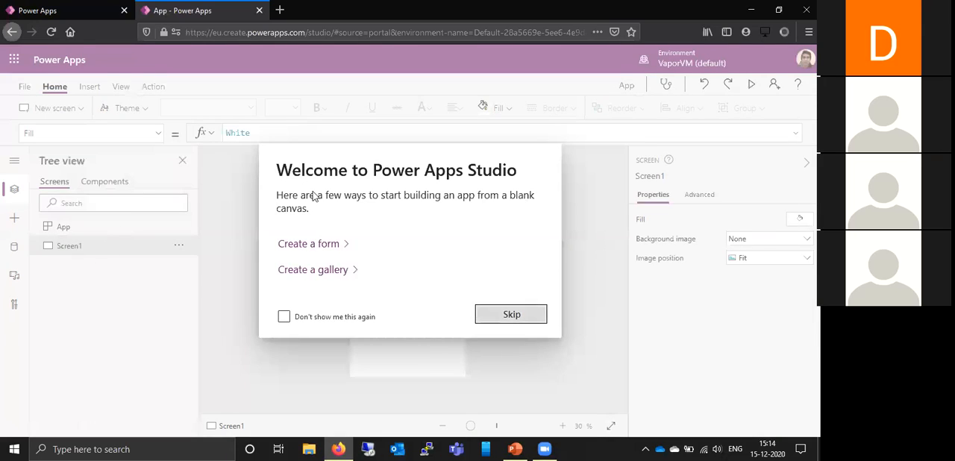
left_click(506, 318)
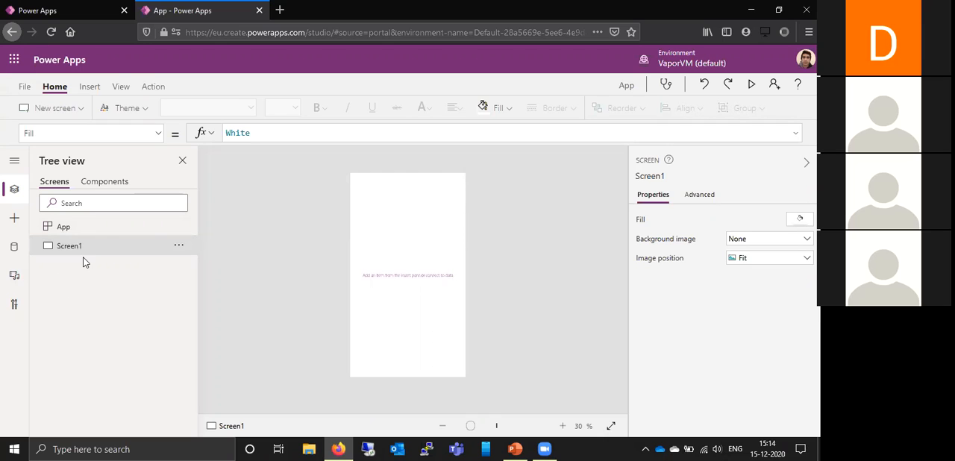
- Rename the app's only screen to HomeScreen
left_click(89, 88)
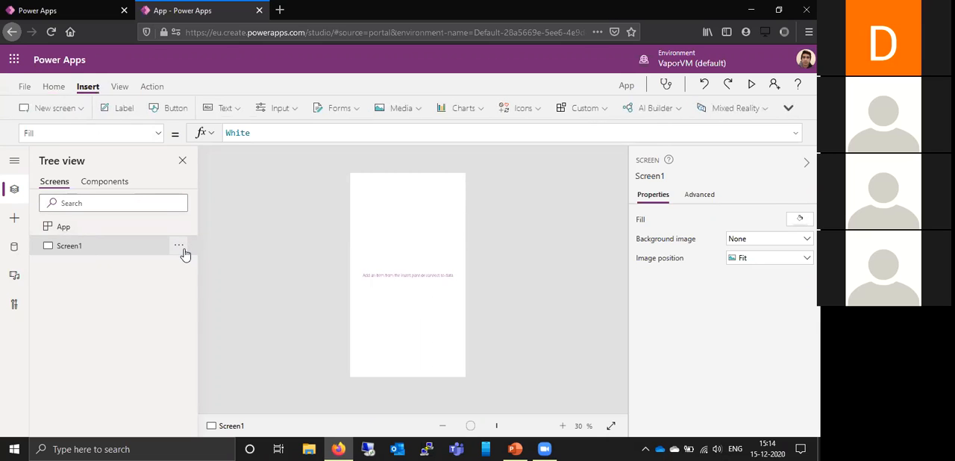
left_click(181, 249)
left_click(205, 285)
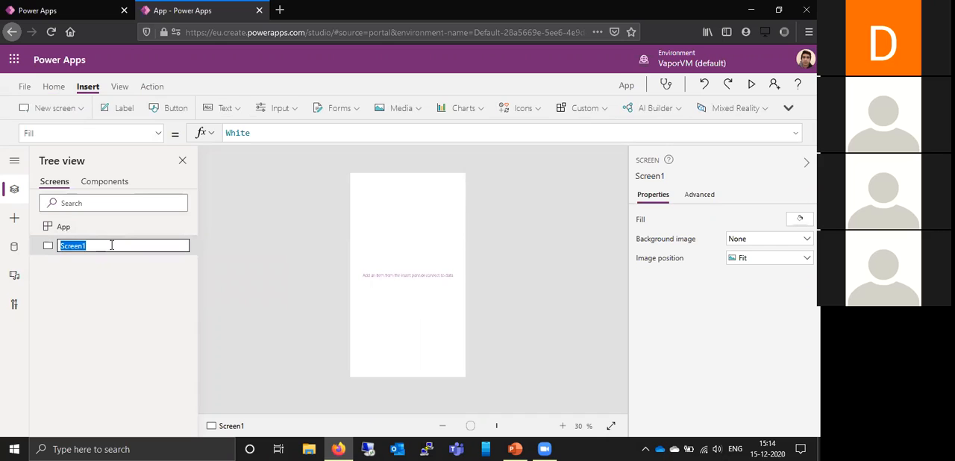
type("H")
type("HomeScr")
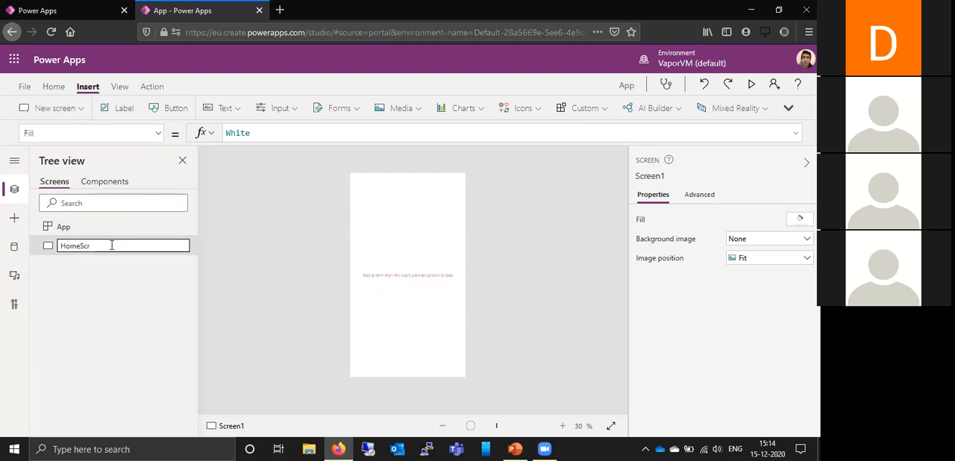
type("een")
key("Return")
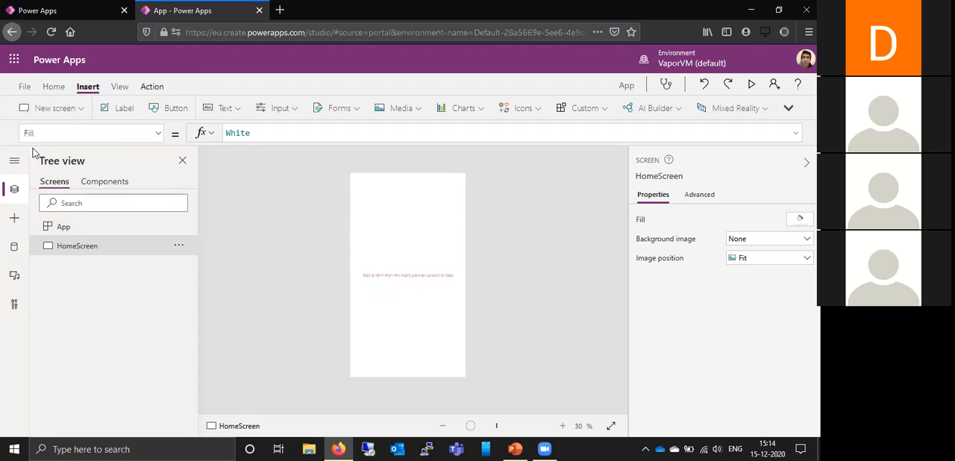
left_click(73, 111)
left_click(43, 90)
left_click(178, 264)
left_click(208, 322)
- Add a second blank screen and rename it SearchScreen
left_click(82, 107)
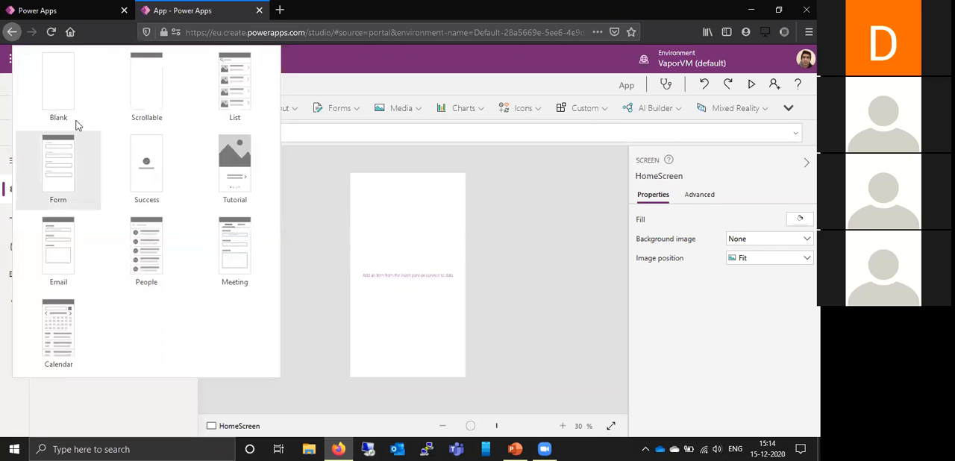
left_click(74, 112)
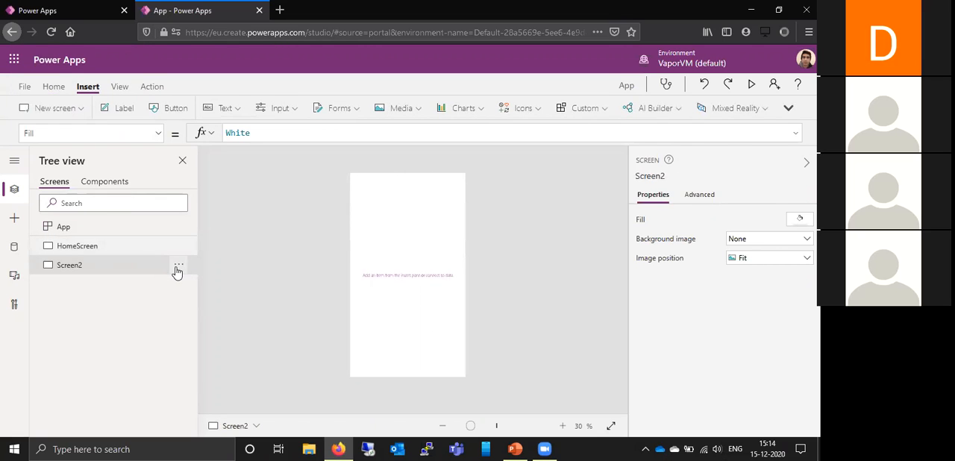
left_click(179, 265)
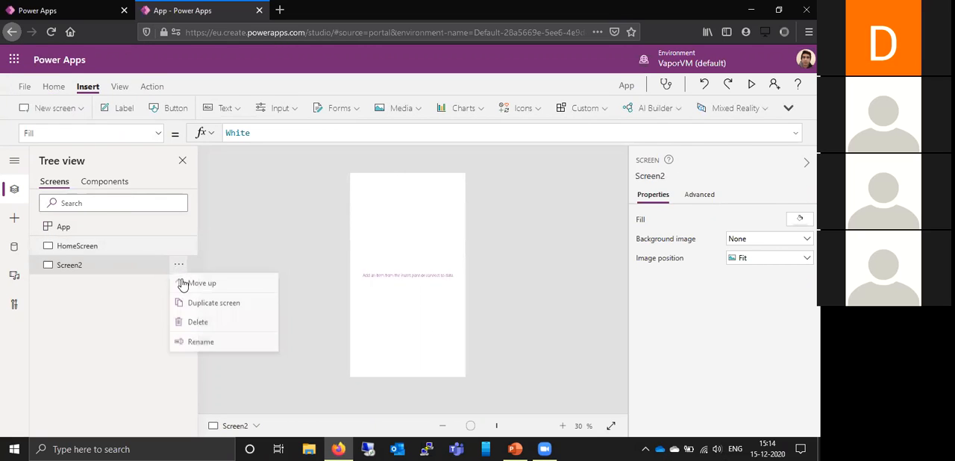
left_click(203, 344)
type("Sear")
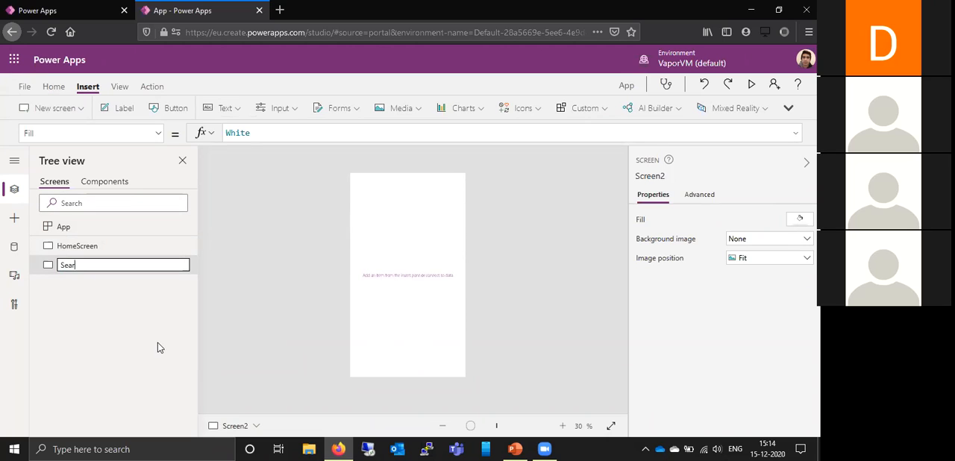
type("chScreen")
key("Return")
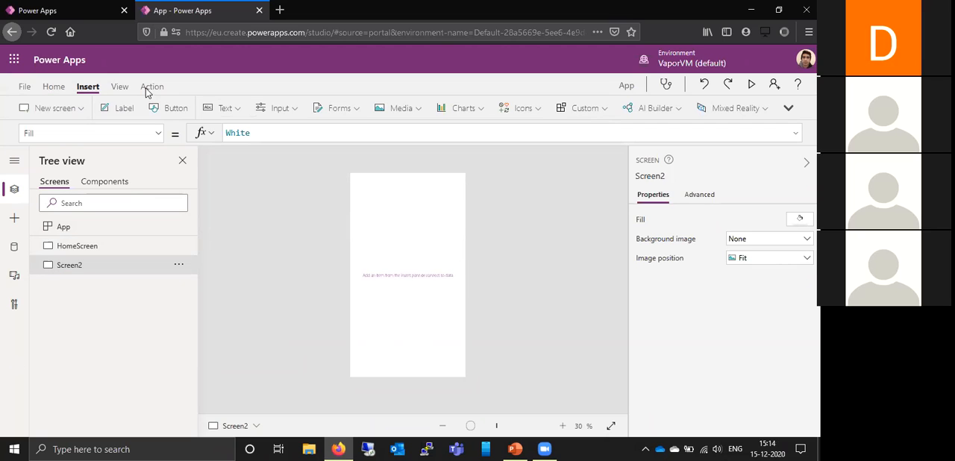
- Add a third blank screen and name it DetailScreen
left_click(75, 109)
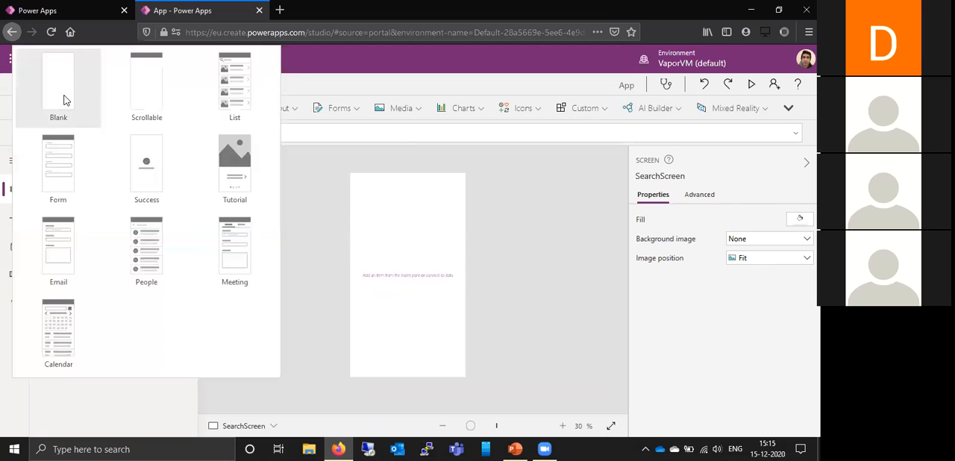
left_click(63, 100)
left_click(180, 285)
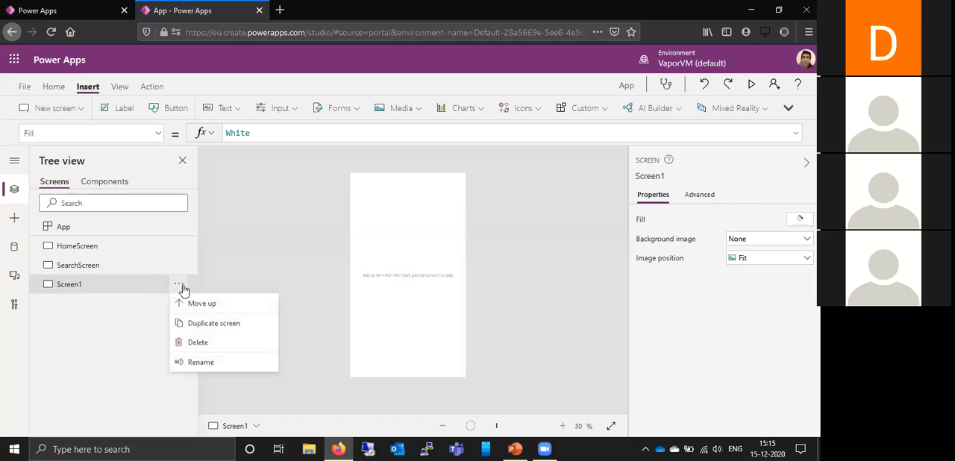
left_click(209, 363)
type("DetailScreen")
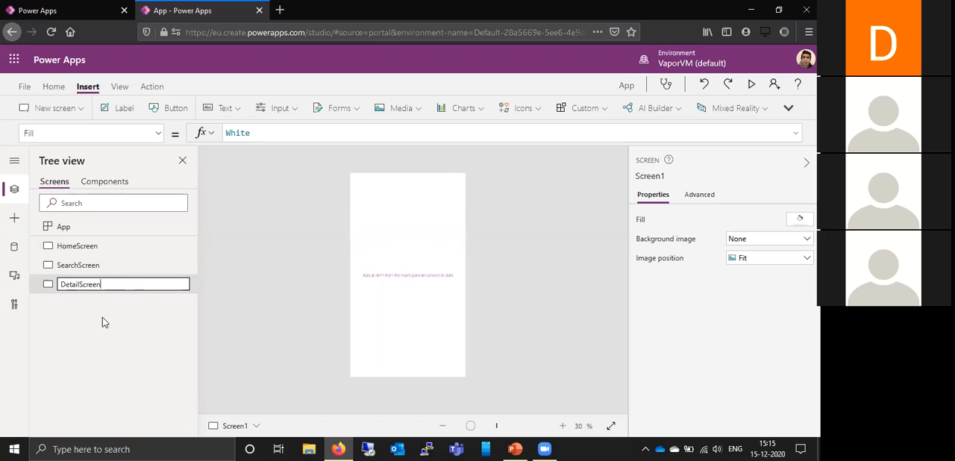
key("Return")
- Fill the HomeScreen background with the standard green, RGBA(54, 176, 75, 1)
left_click(78, 246)
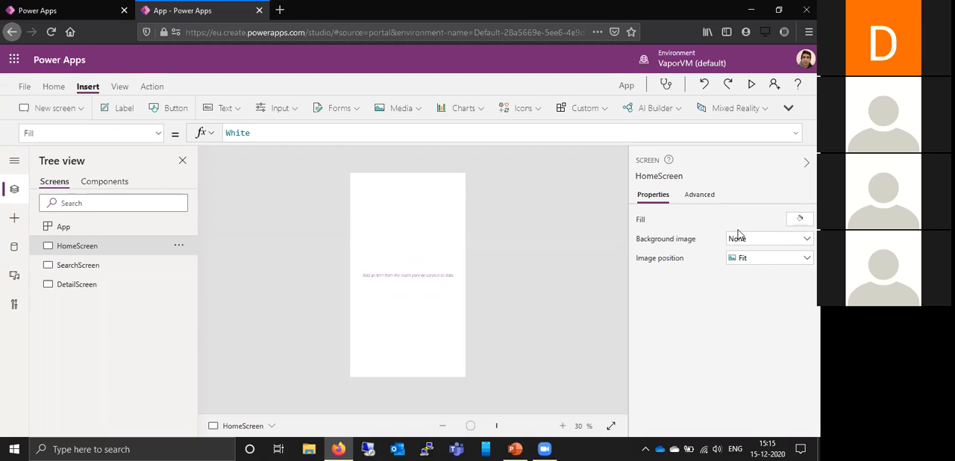
left_click(800, 218)
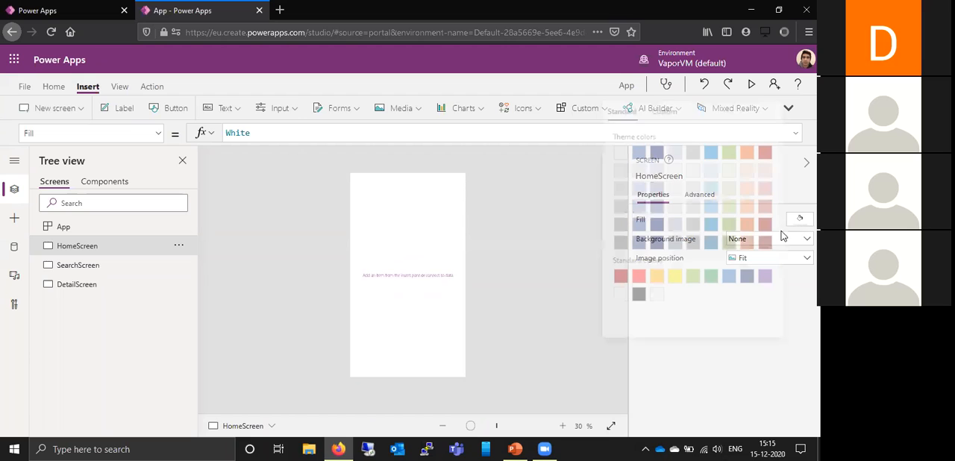
left_click(707, 277)
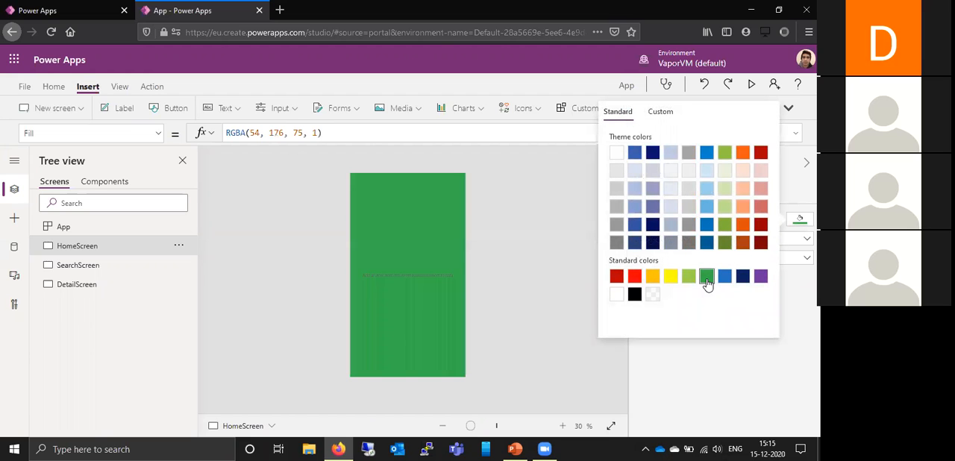
left_click(542, 241)
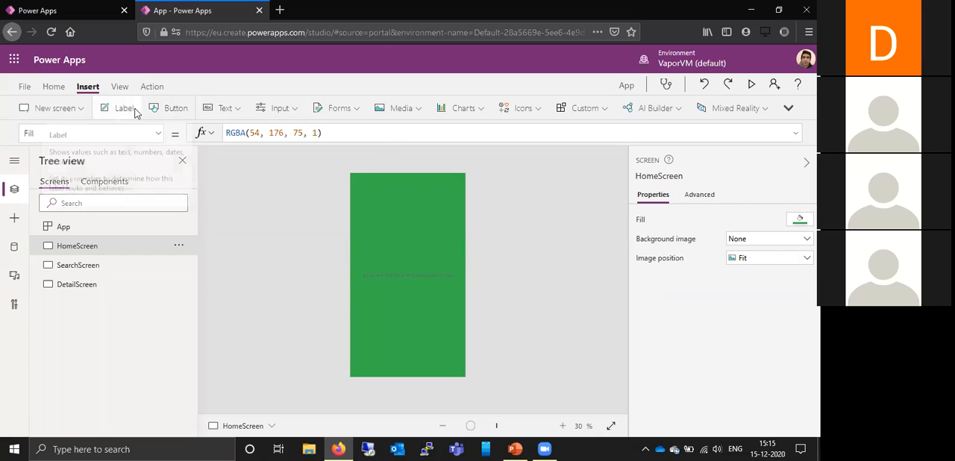
- Insert a label on HomeScreen with the text "Welcom To Our Employee Search App"
left_click(227, 108)
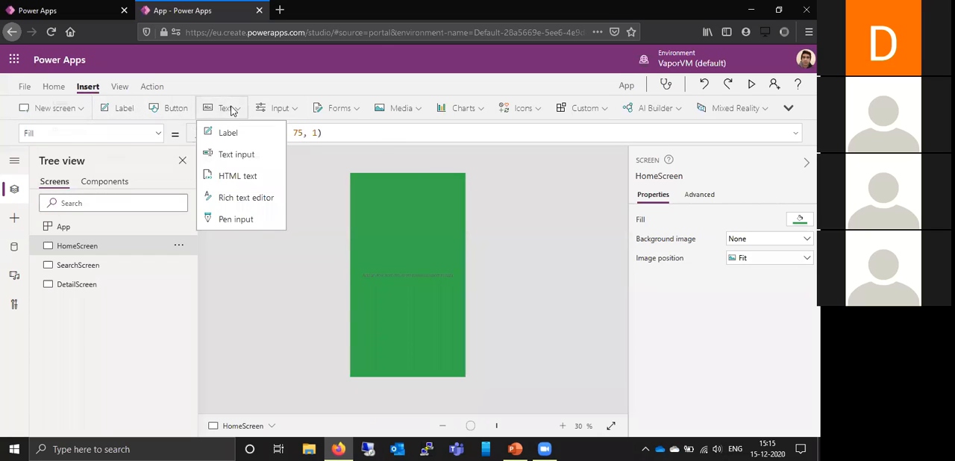
left_click(135, 112)
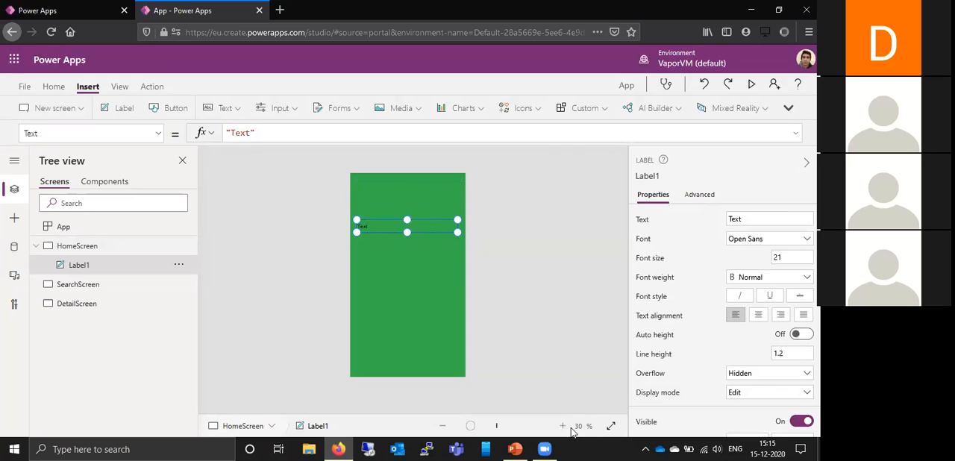
left_click(564, 428)
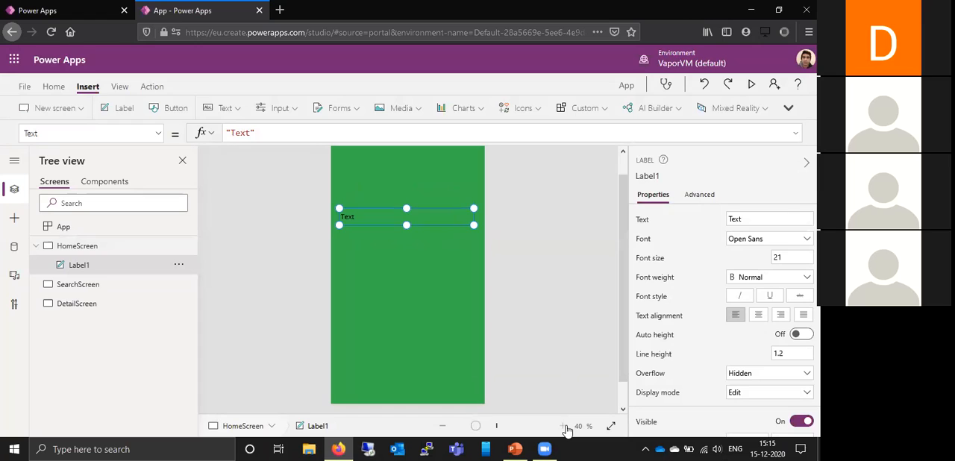
left_click(565, 428)
double_click(747, 219)
type("Welcom To Our Em")
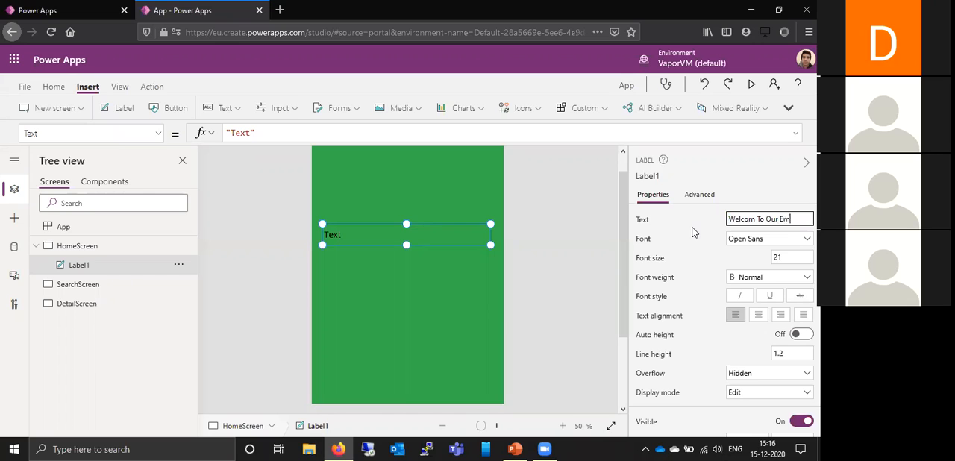
type("Search App")
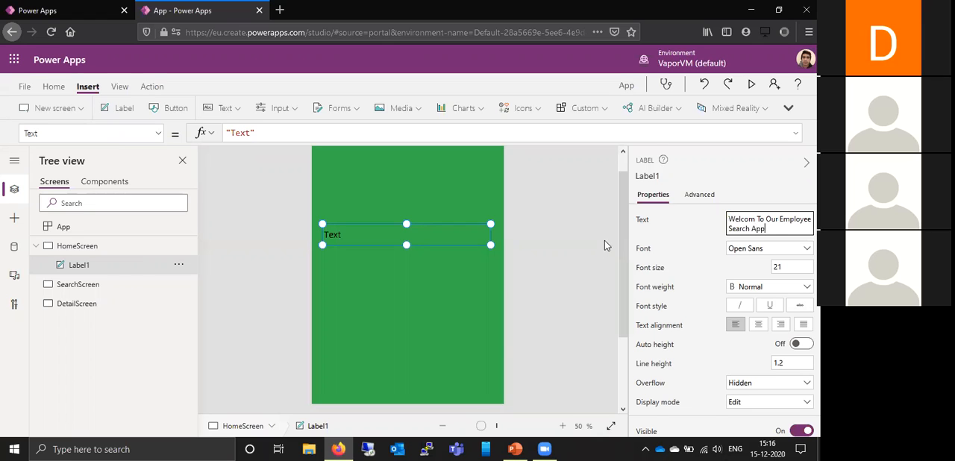
left_click(429, 292)
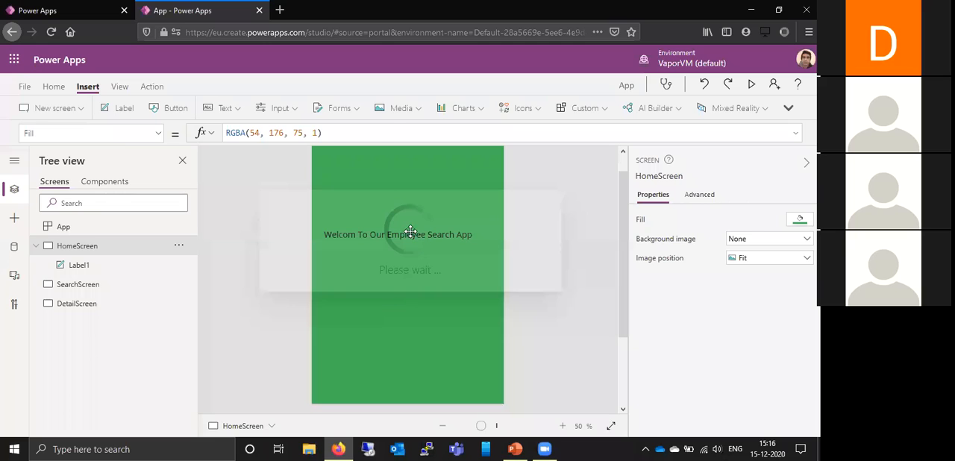
- Center the welcome label's text and make its box taller by extending its lower edge
left_click(408, 234)
left_click(758, 325)
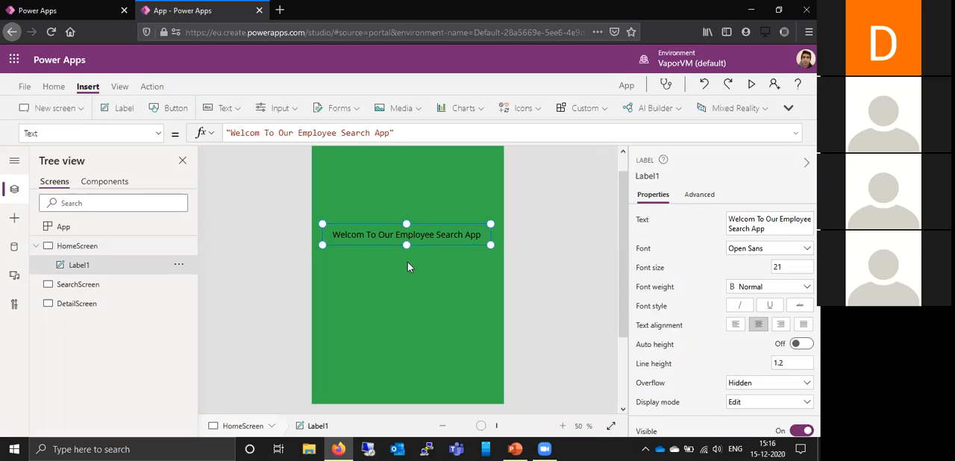
left_click_drag(408, 267, 408, 272)
- Set the welcome label's font size to 30
left_click(776, 269)
type("30")
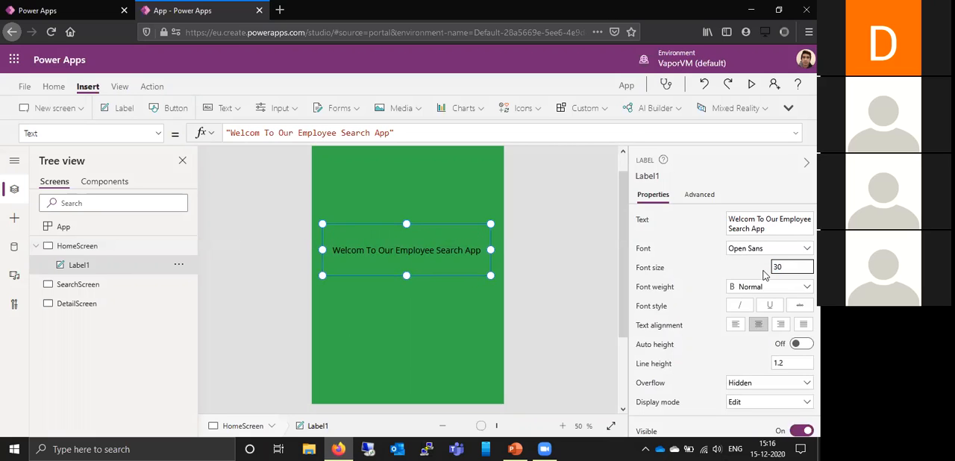
left_click(519, 261)
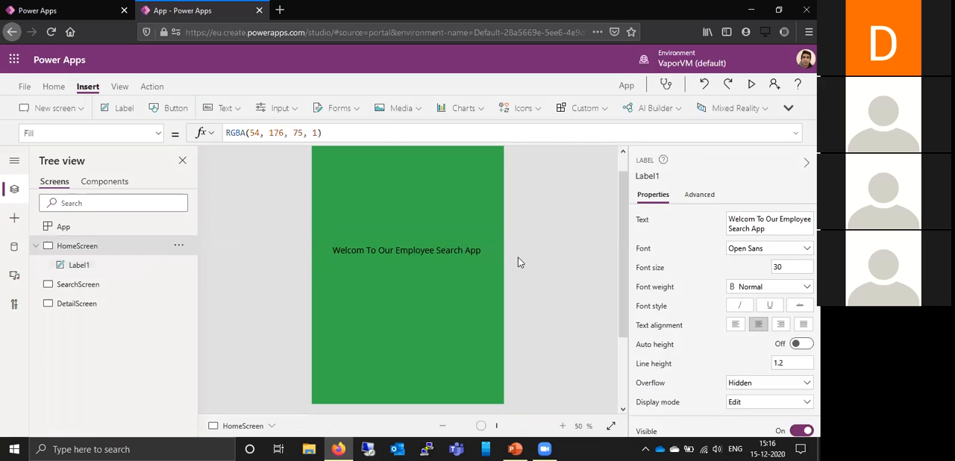
left_click(404, 249)
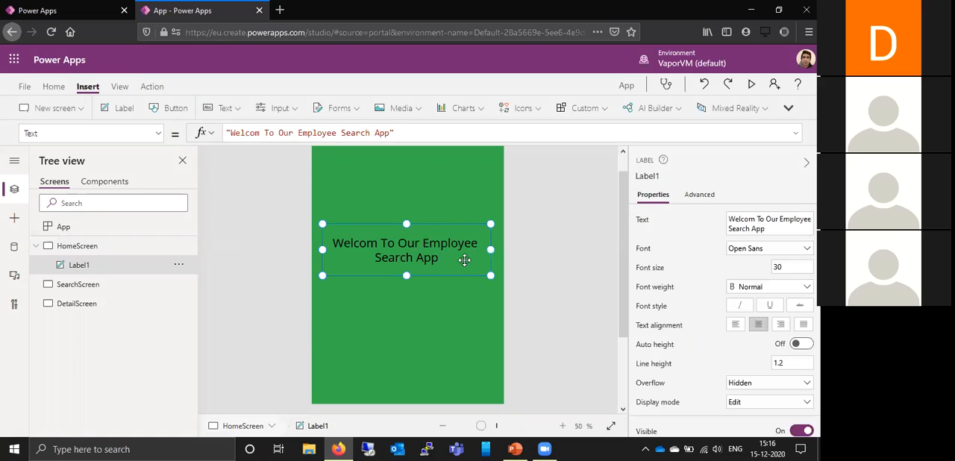
mouse_move(623, 280)
left_mouse_down()
mouse_move(629, 291)
mouse_move(635, 276)
left_mouse_up()
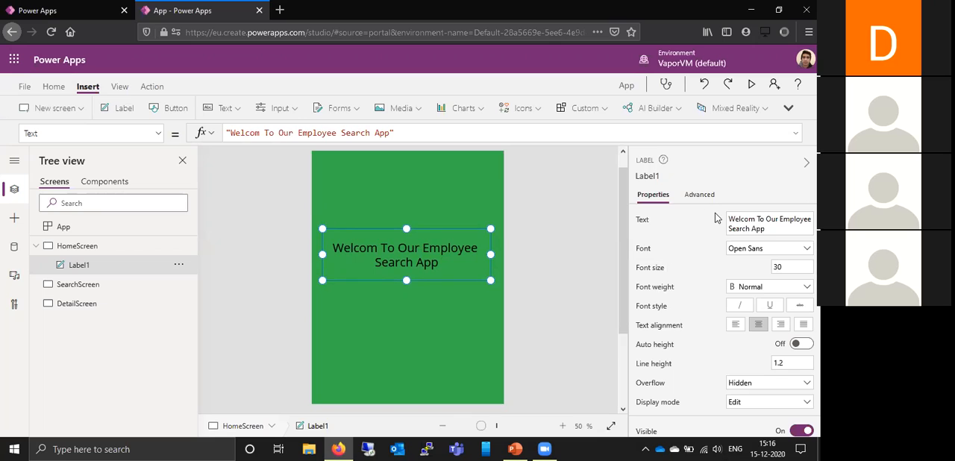
left_click(674, 345)
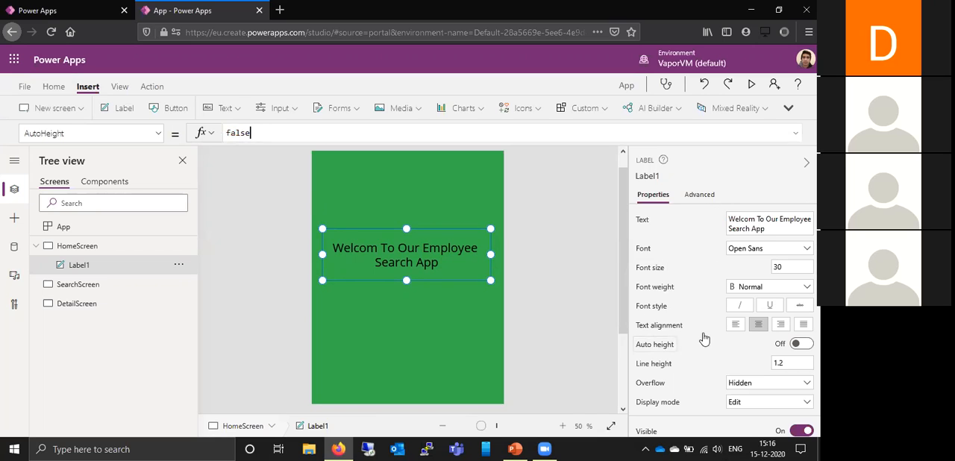
left_click(481, 311)
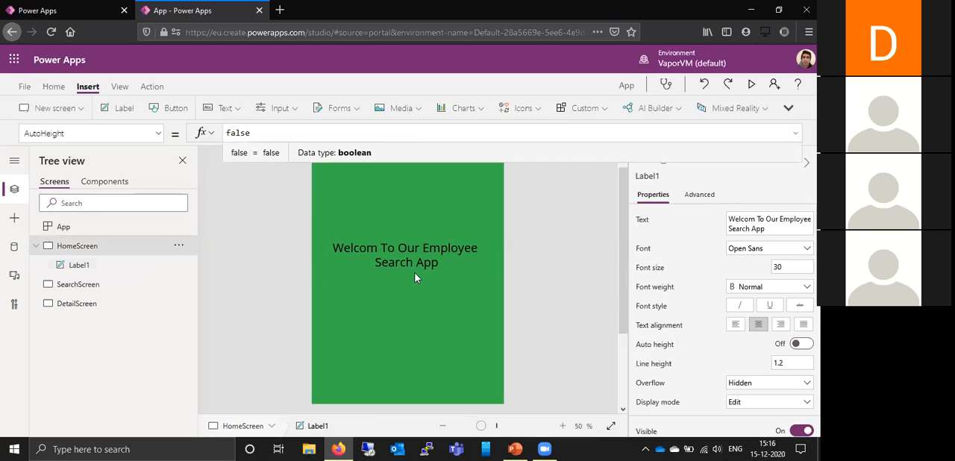
- Set the welcome label's text color to the standard white
left_click(423, 269)
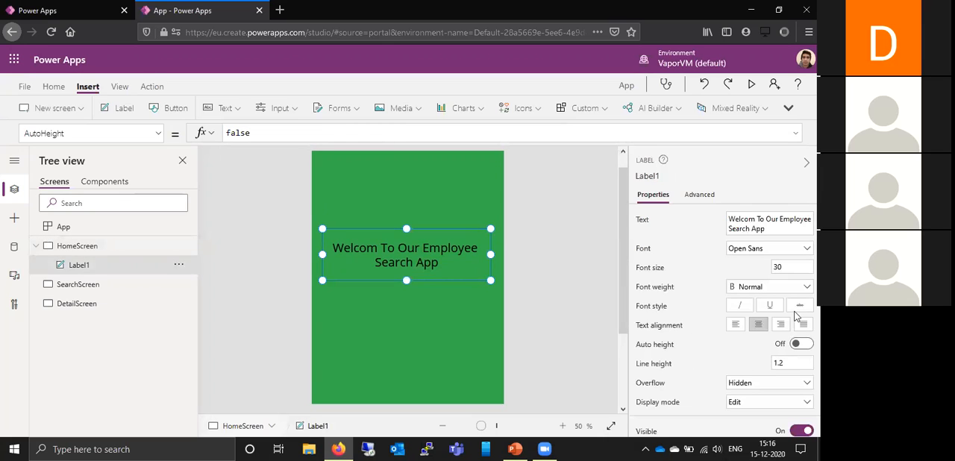
scroll(773, 301, "down", 1)
scroll(773, 301, "down", 3)
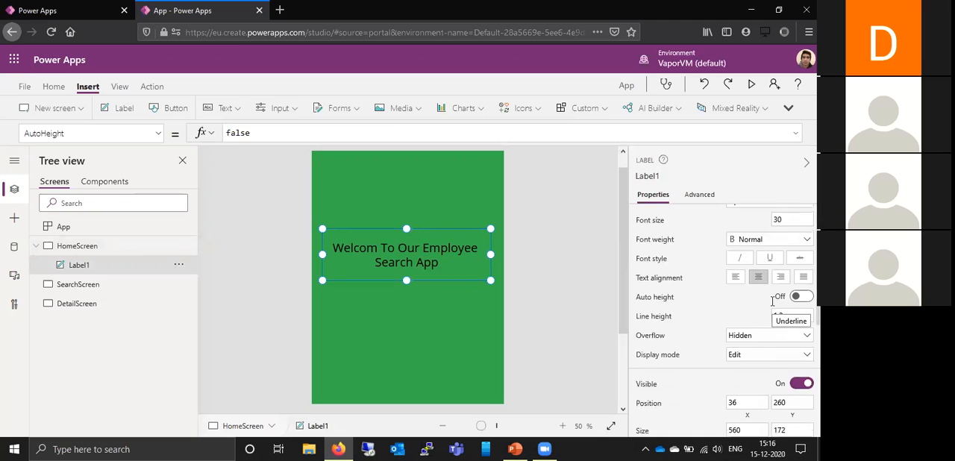
scroll(772, 301, "down", 3)
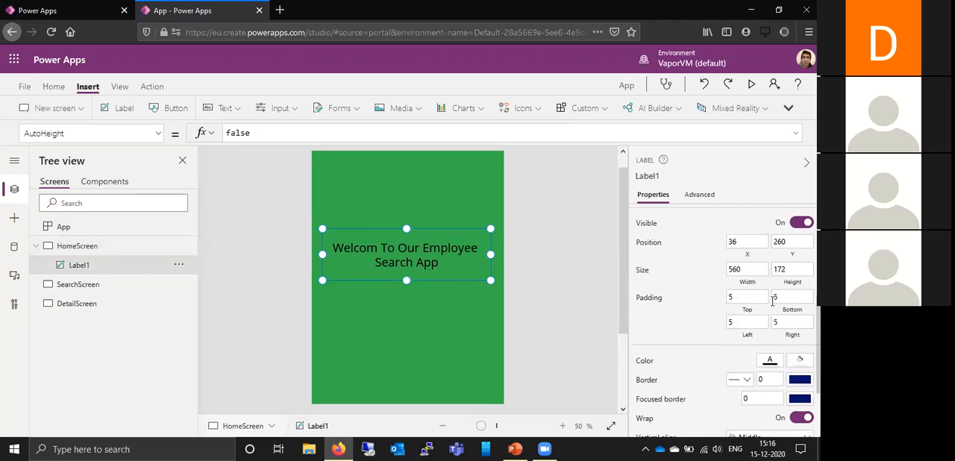
left_click(767, 361)
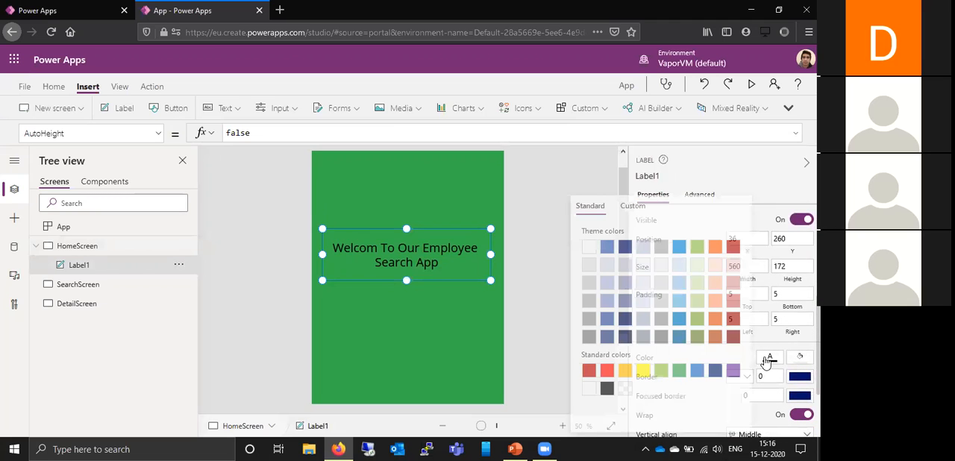
left_click(587, 389)
left_click(547, 301)
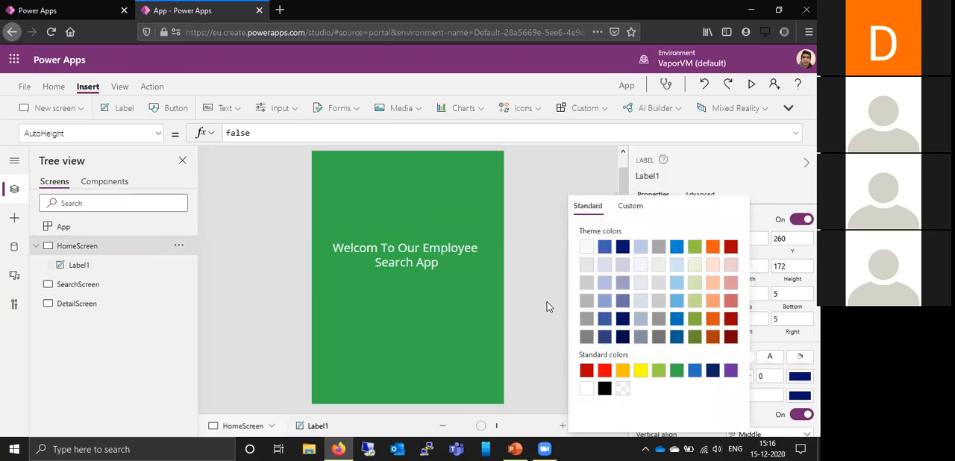
- Preview the app to check the home screen's welcome text, and return to editing
left_click_drag(623, 221, 623, 178)
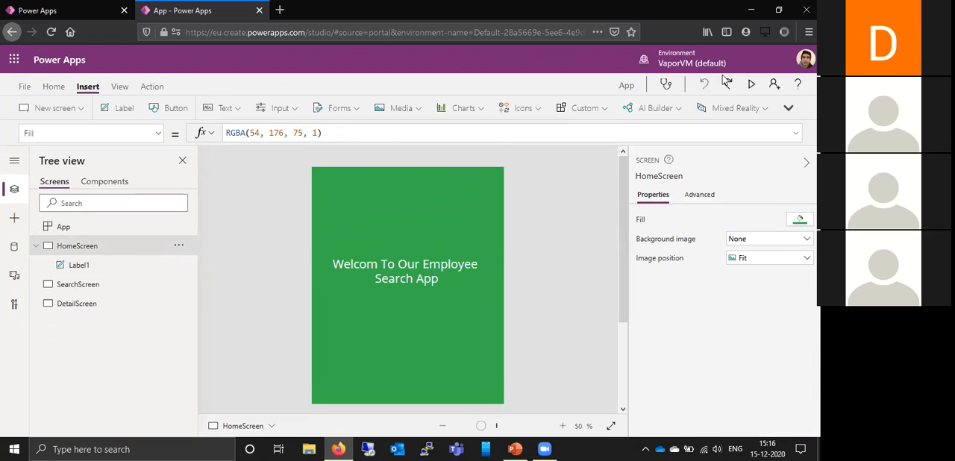
left_click(752, 87)
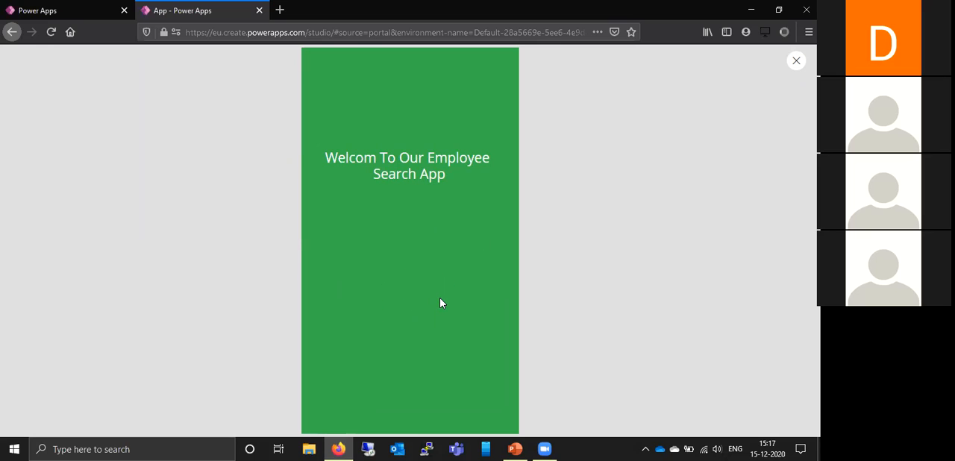
key("Escape")
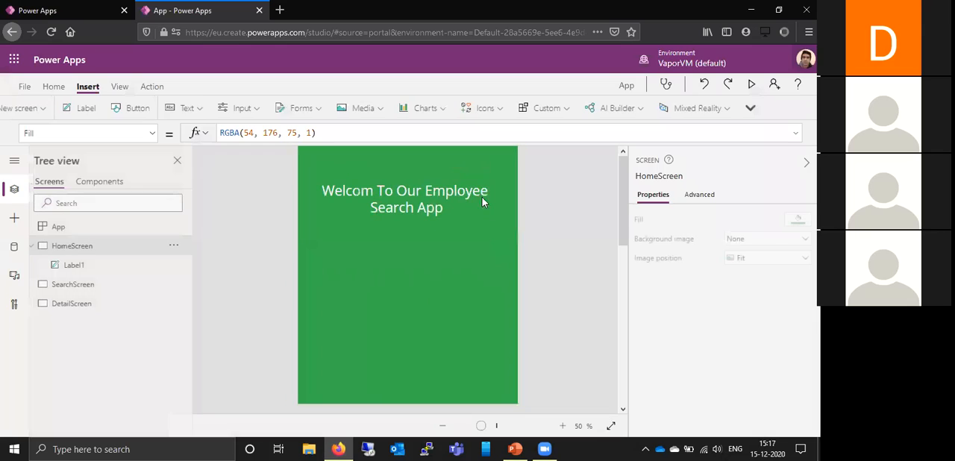
- Insert a Next icon on HomeScreen and place it centered below the welcome label, at about X 264, Y 585
left_click(534, 111)
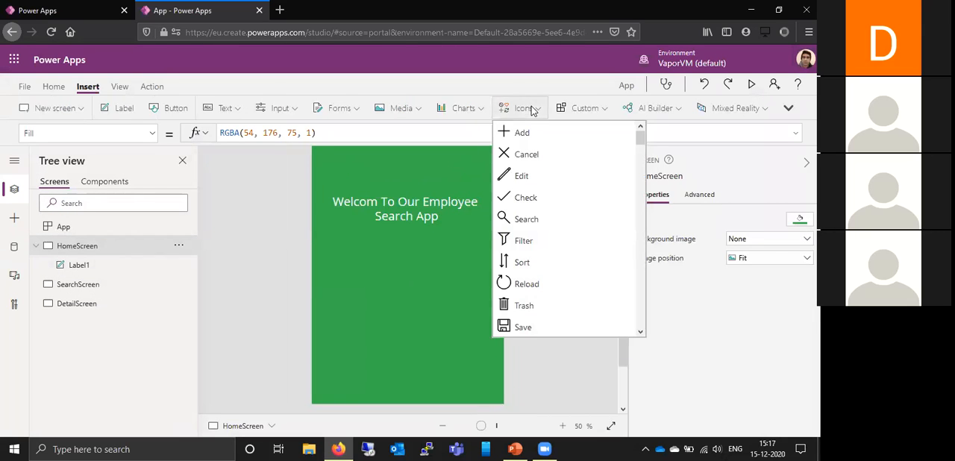
left_click_drag(639, 136, 635, 192)
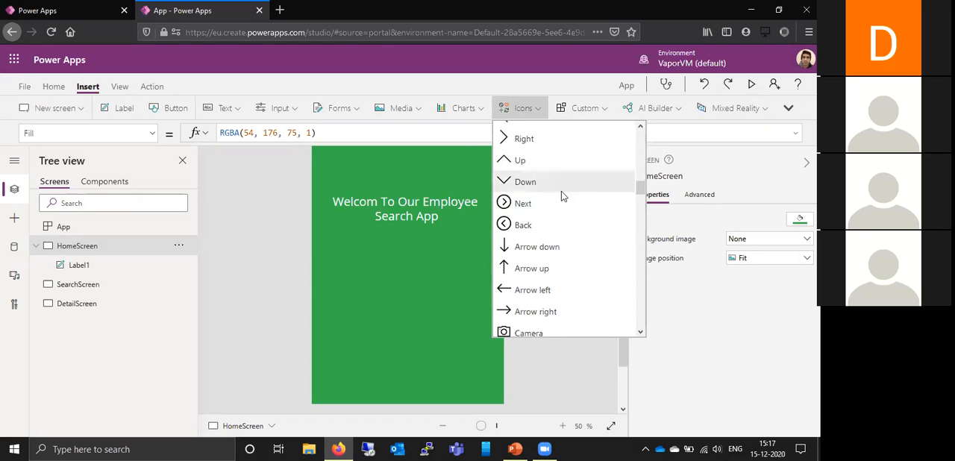
left_click(546, 205)
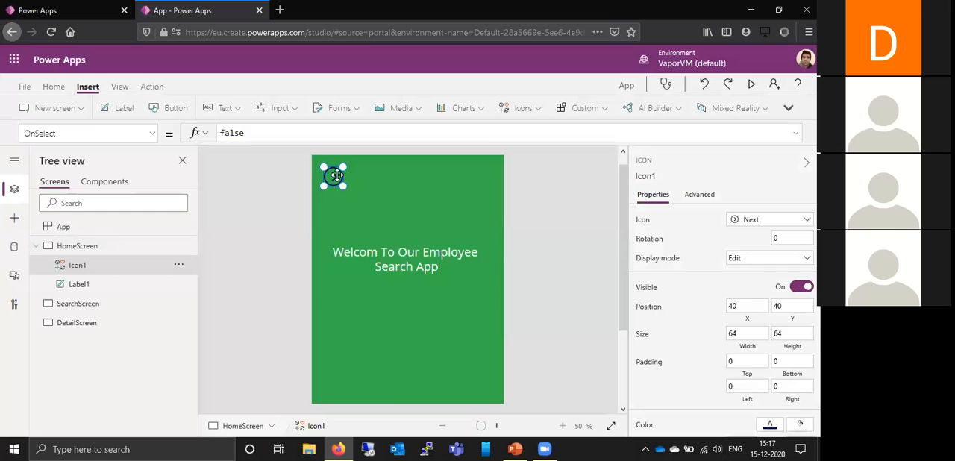
left_click_drag(337, 176, 413, 351)
left_click_drag(619, 257, 631, 331)
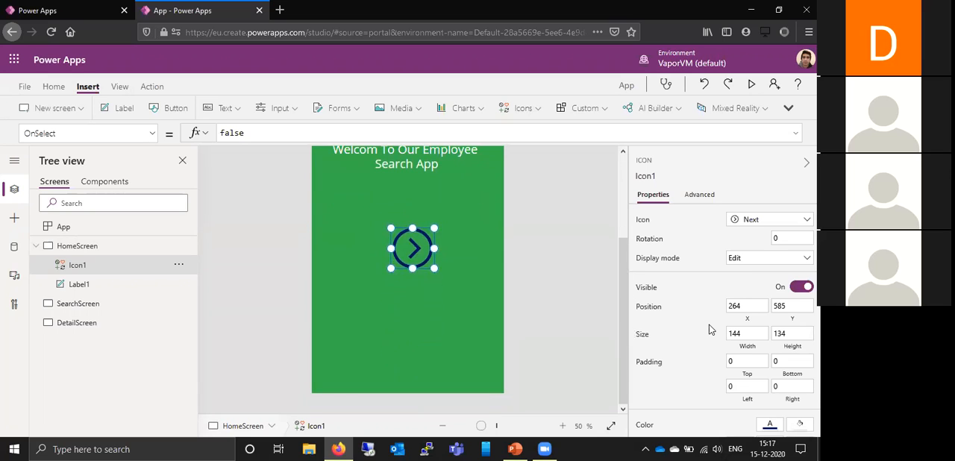
- Set the Next icon's color to the standard white
scroll(711, 330, "down", 2)
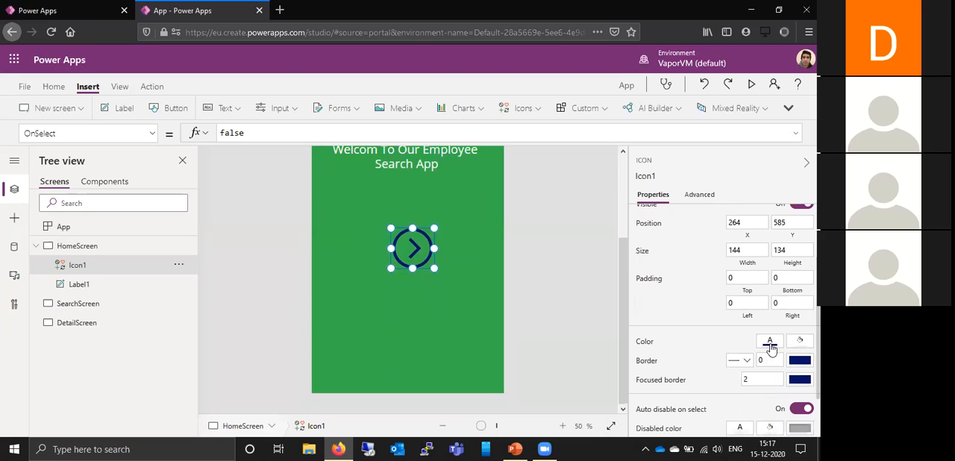
left_click(770, 344)
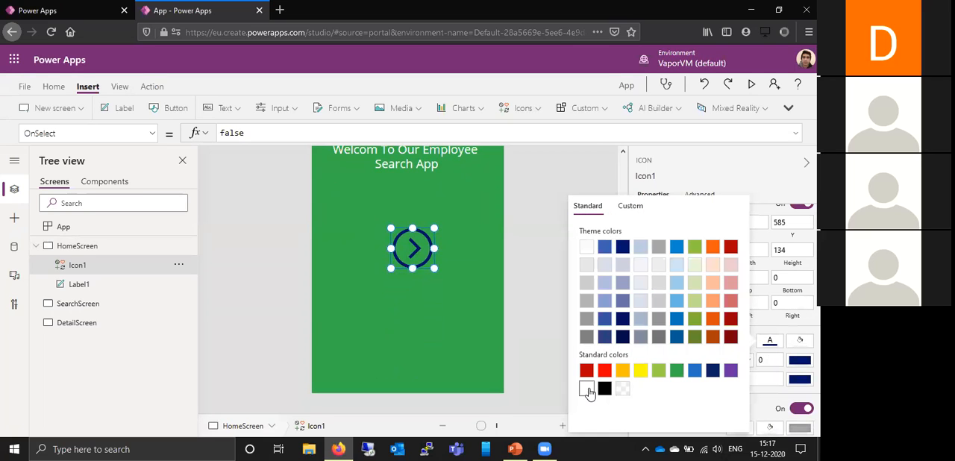
left_click(586, 389)
left_click(530, 267)
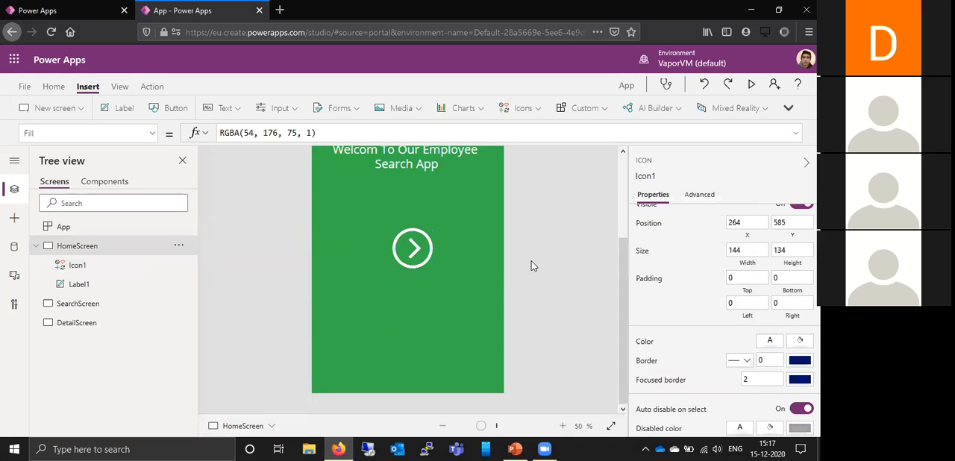
left_click_drag(623, 260, 636, 231)
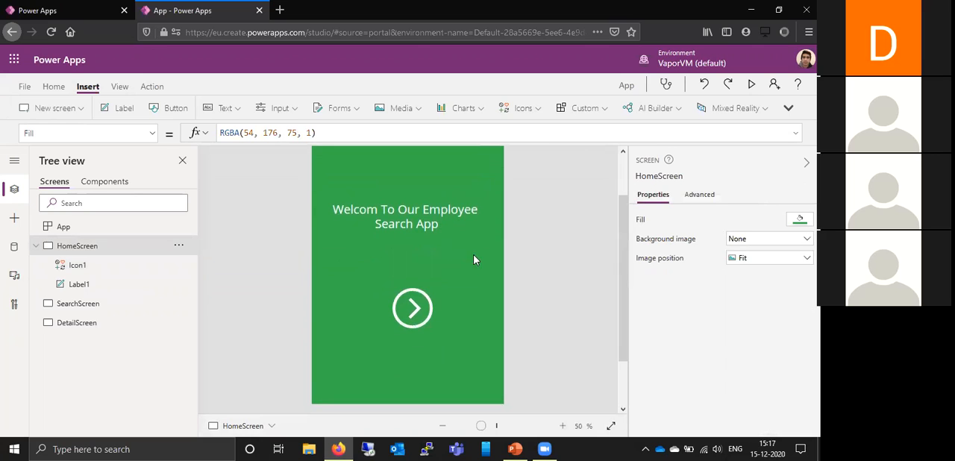
- Set the Next icon's OnSelect formula to Navigate(SearchScreen, None)
left_click(411, 309)
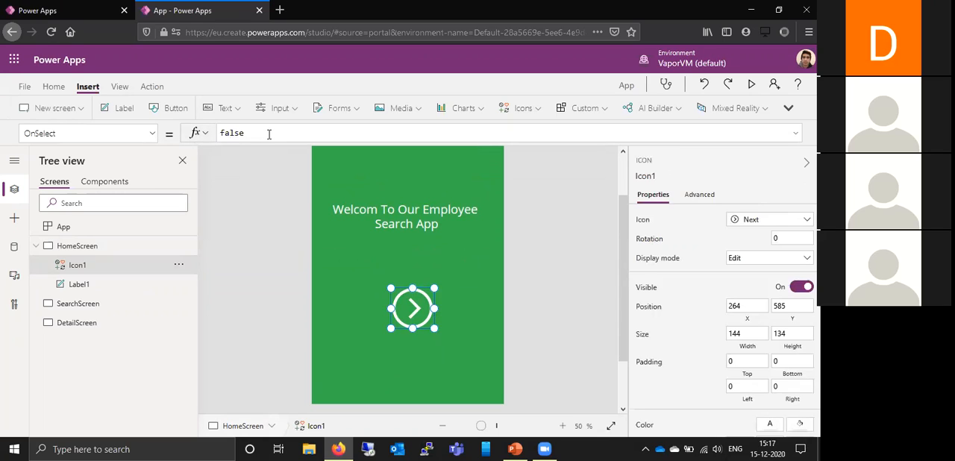
left_click_drag(246, 133, 215, 134)
type("Na")
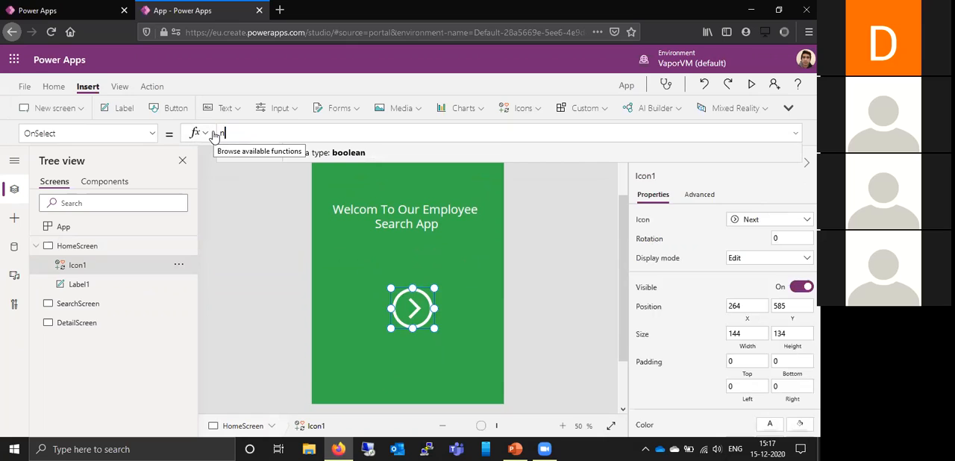
type("v")
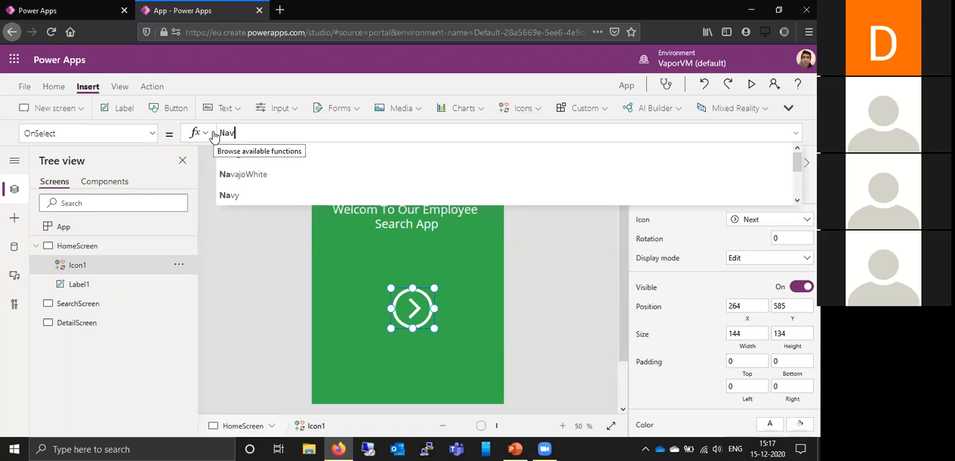
type("i")
left_click(337, 149)
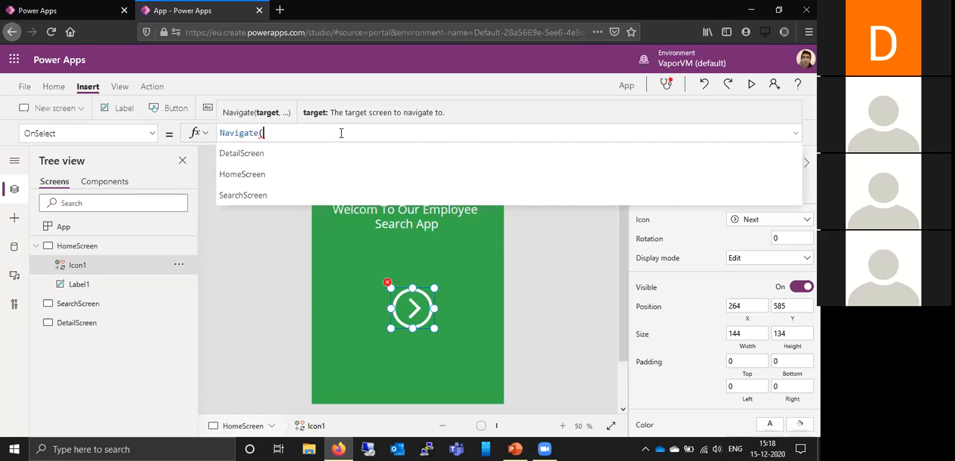
type("Se")
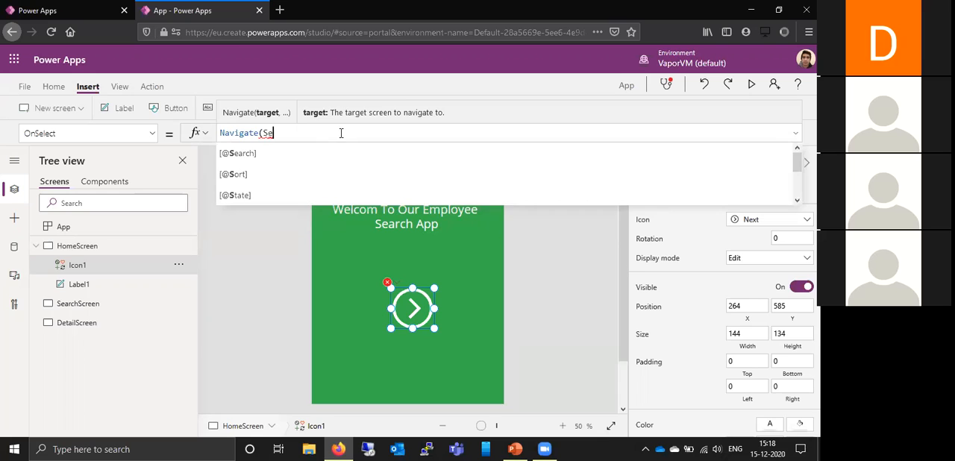
type("ar")
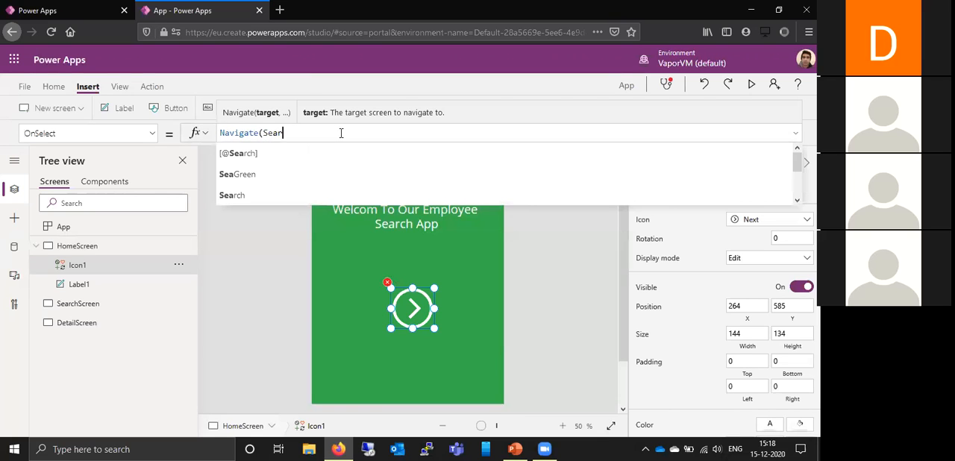
type("chScree")
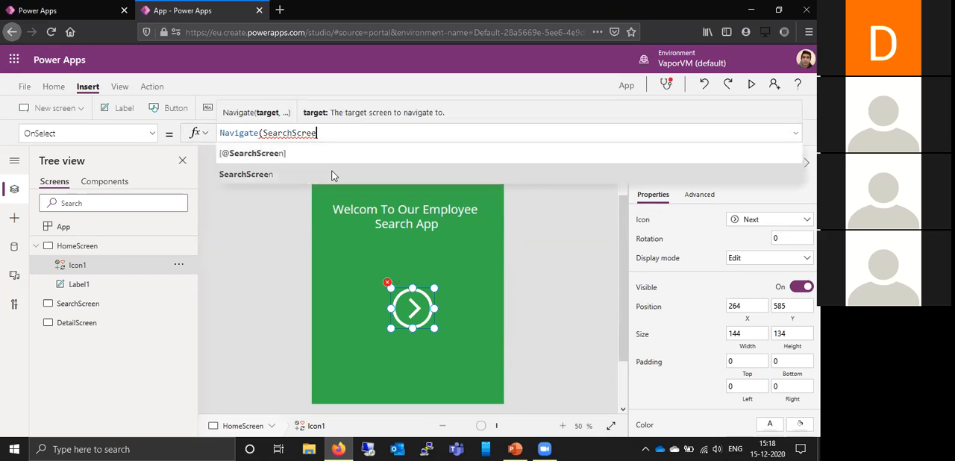
type("n,")
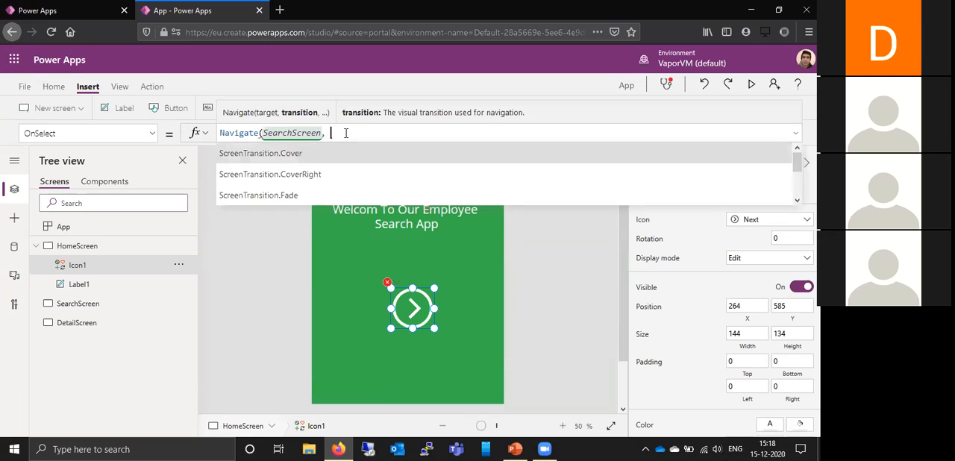
type("None")
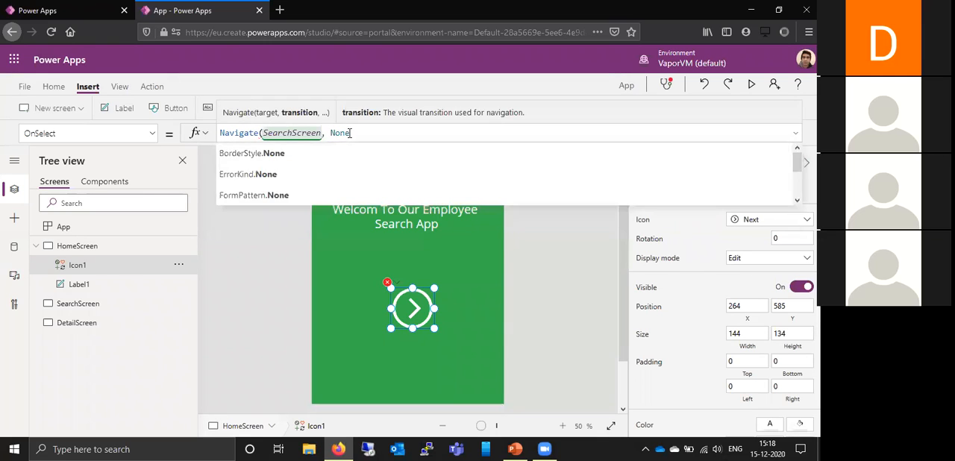
type(")")
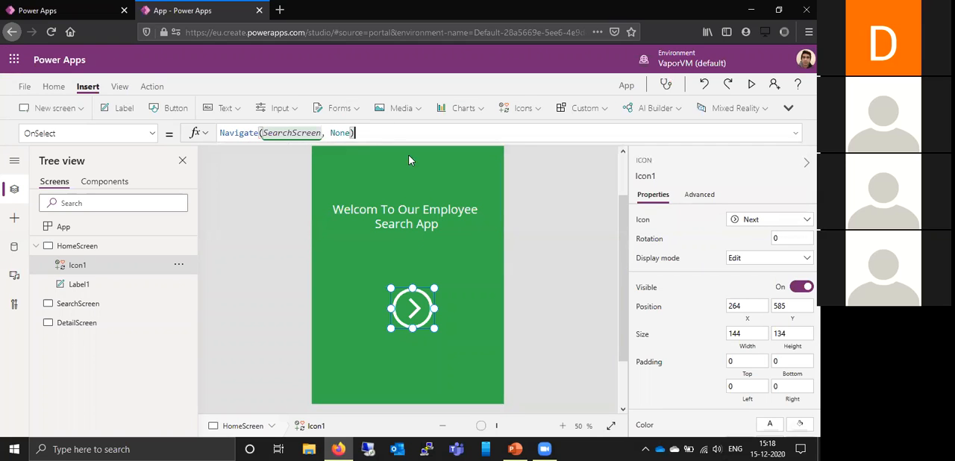
left_click(521, 281)
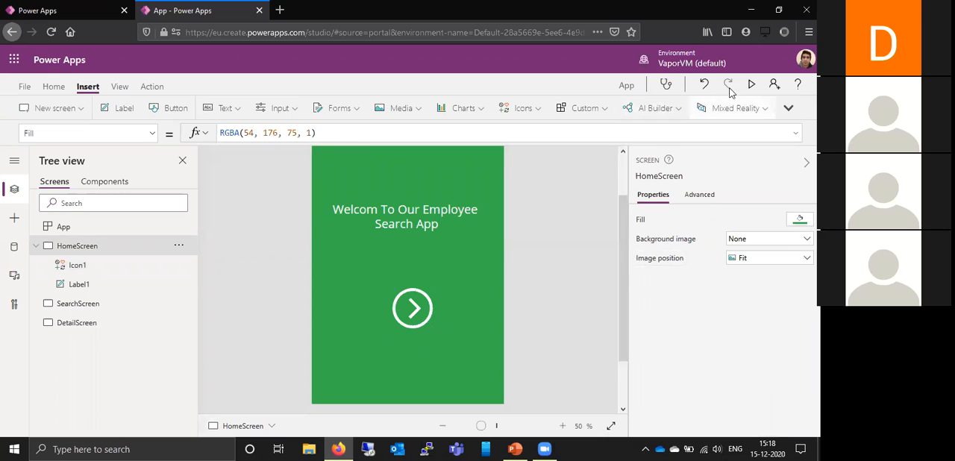
- Preview the app, test the Next icon's navigation to the search screen, and return to HomeScreen in the editor
left_click(753, 86)
left_click(418, 278)
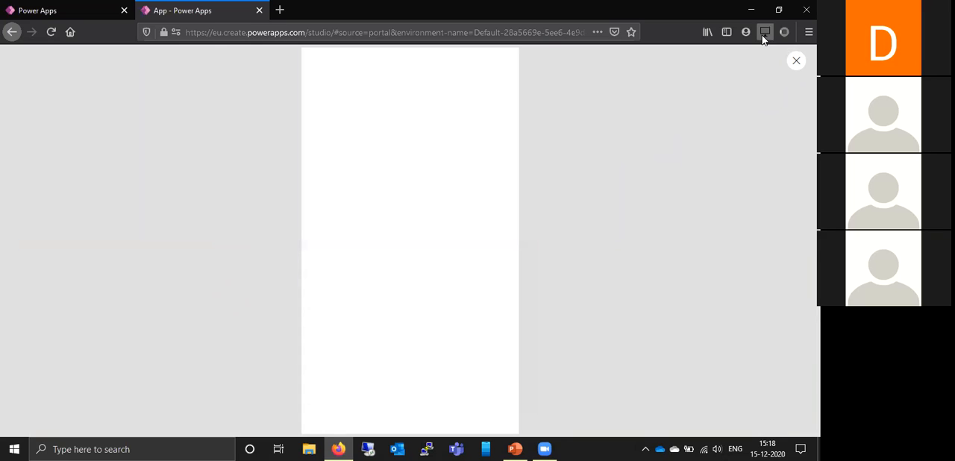
left_click(797, 62)
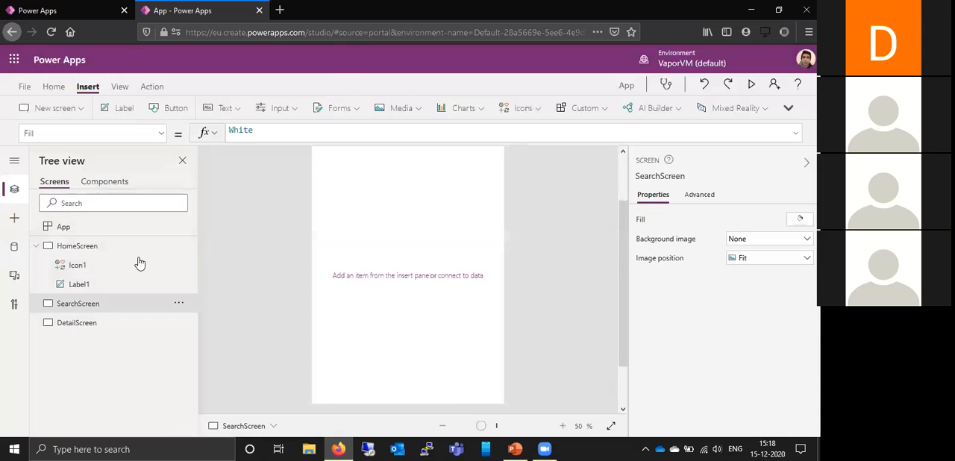
left_click(133, 252)
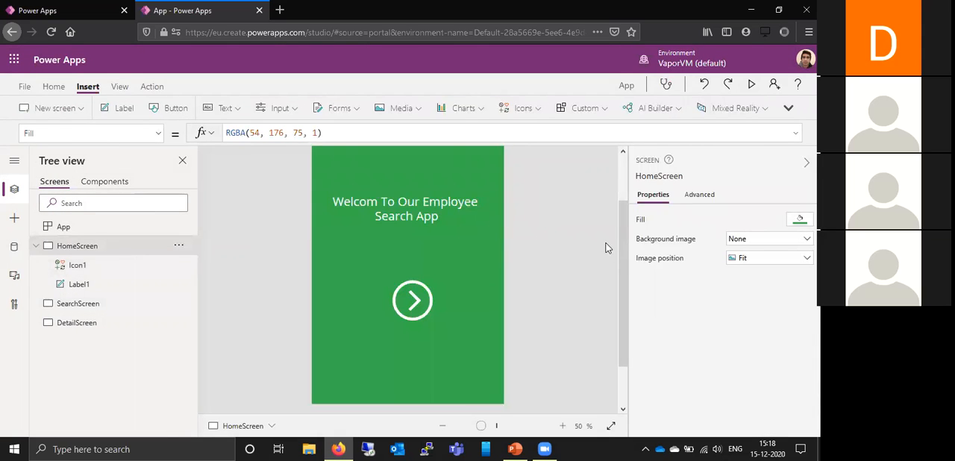
left_click_drag(623, 239, 622, 154)
left_click_drag(621, 186, 620, 308)
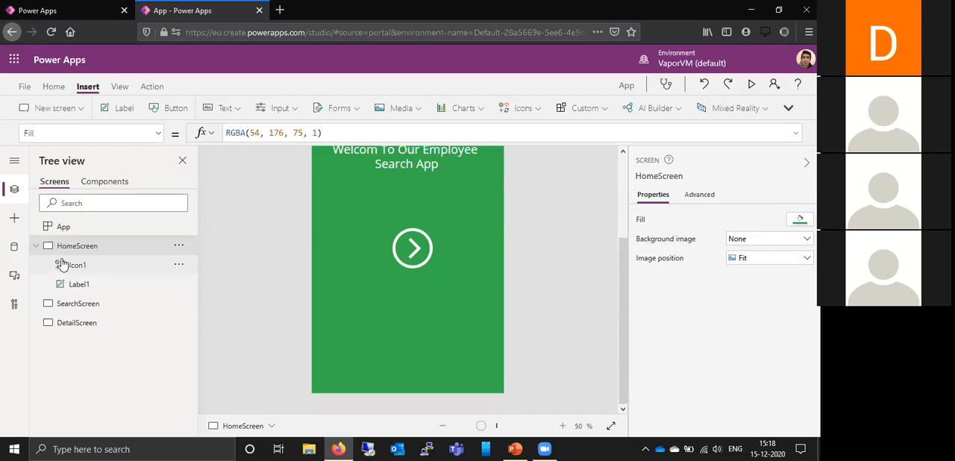
- Collapse HomeScreen in the tree and fill the SearchScreen background with the standard green, RGBA(54, 176, 75, 1)
left_click(35, 249)
left_click(73, 270)
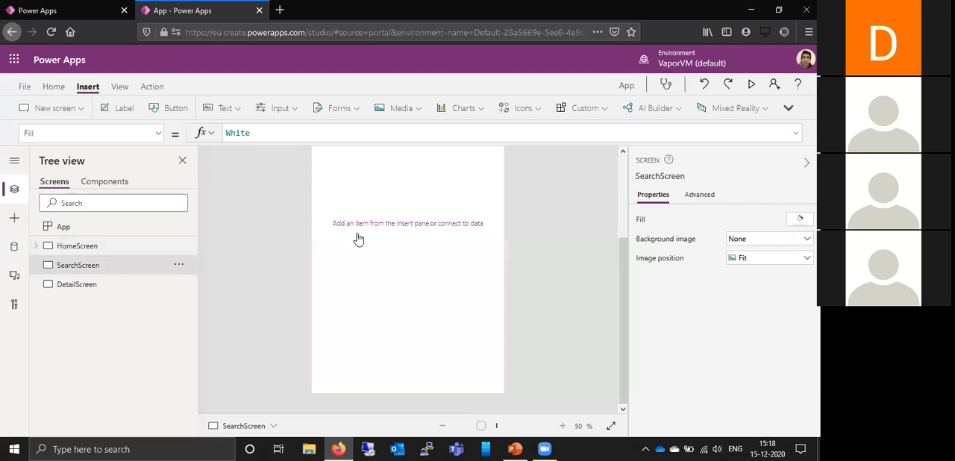
left_click_drag(626, 268, 612, 180)
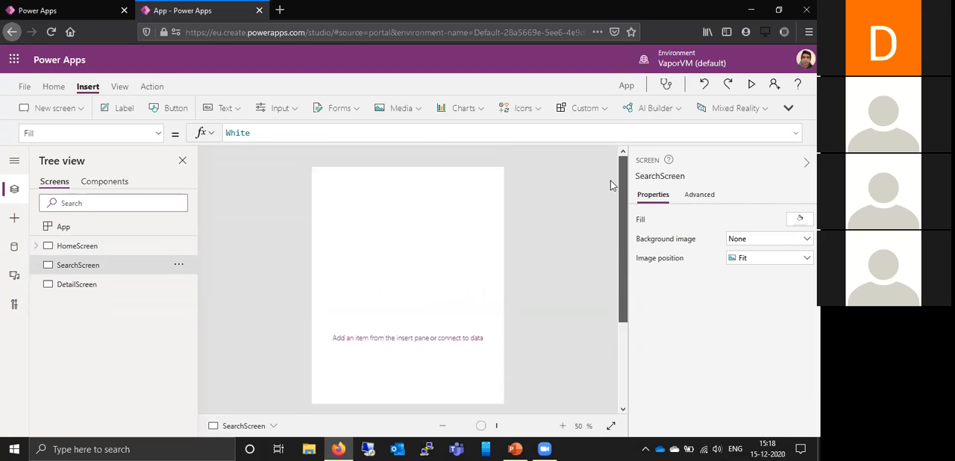
left_click(800, 221)
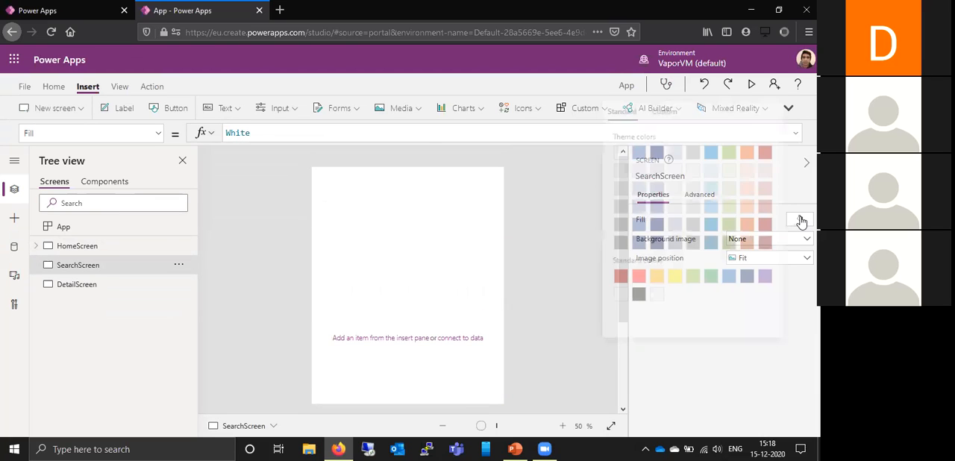
left_click(707, 278)
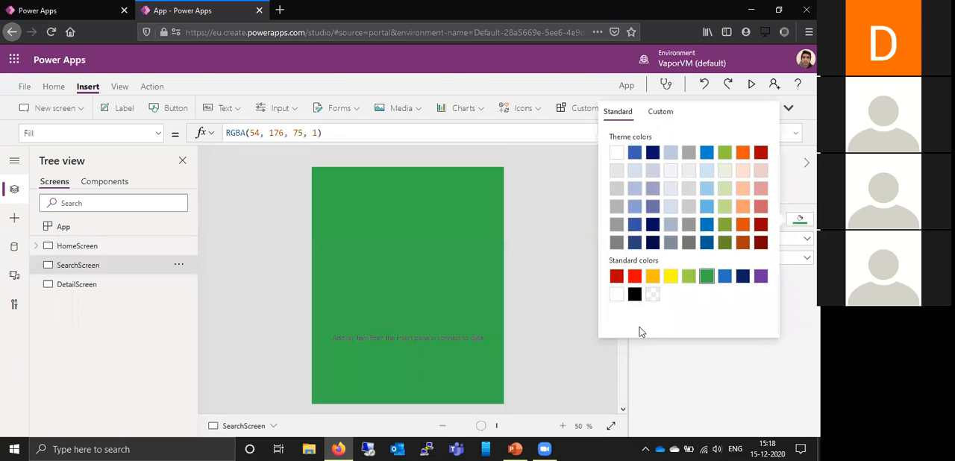
- Insert a text input near the top of SearchScreen, about 466 by 66 in size at about X 129, Y 96
left_click(586, 274)
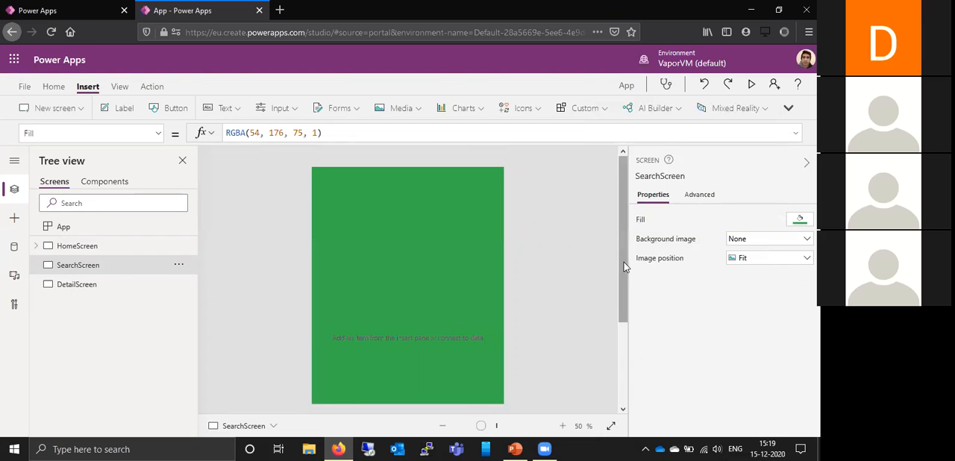
scroll(624, 262, "down", 2)
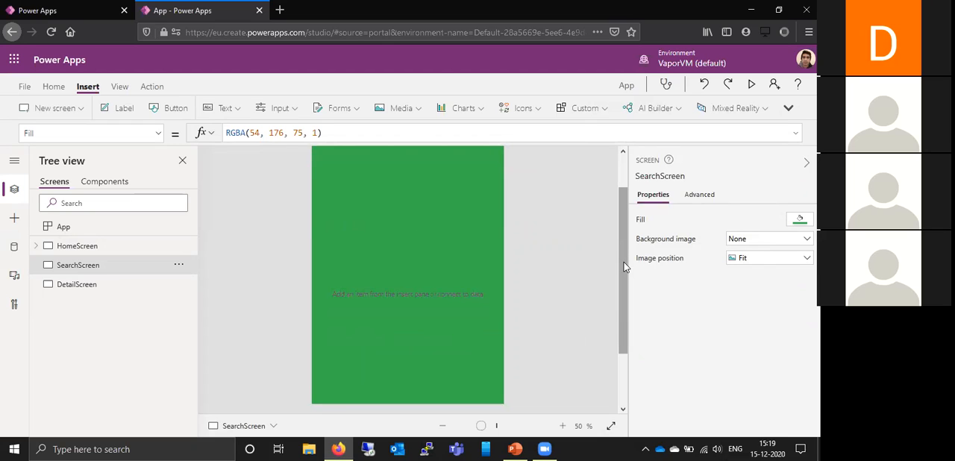
left_click_drag(624, 268, 623, 205)
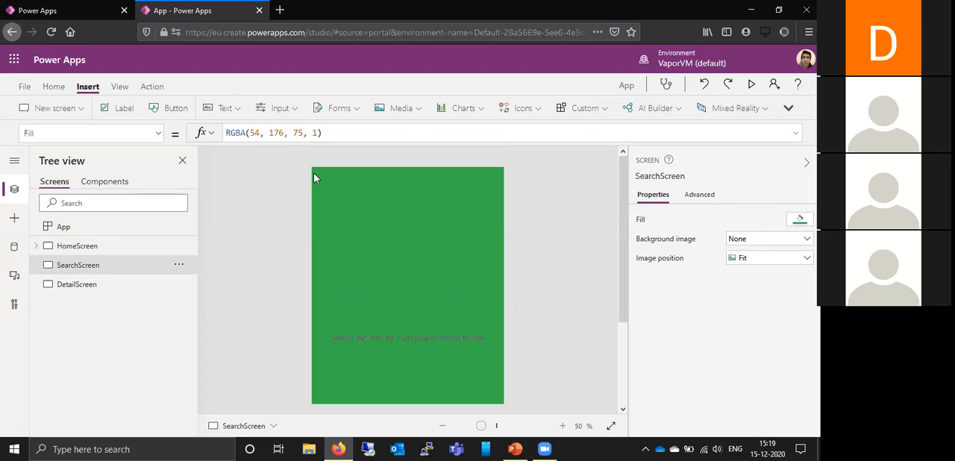
left_click(290, 108)
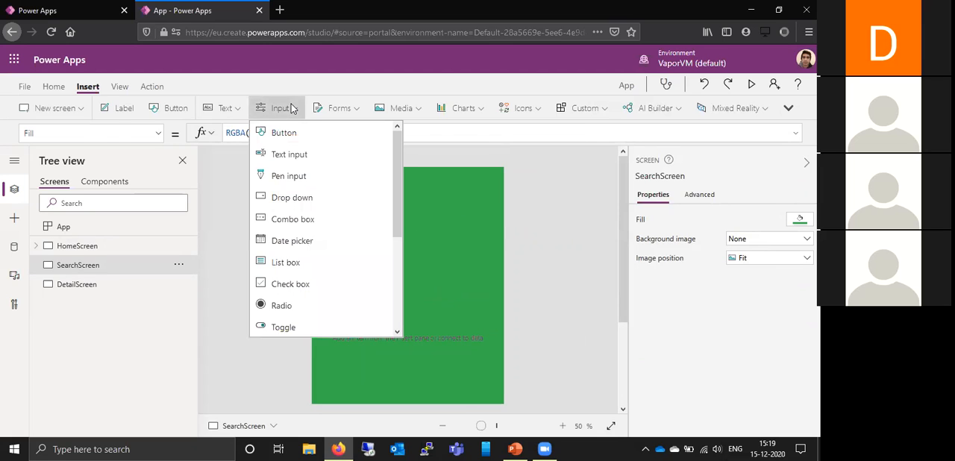
left_click(301, 156)
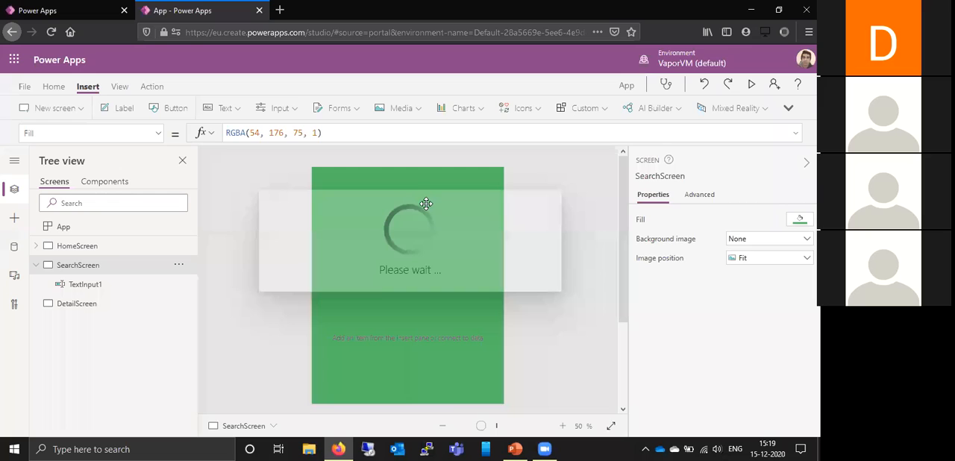
left_click_drag(357, 210, 441, 207)
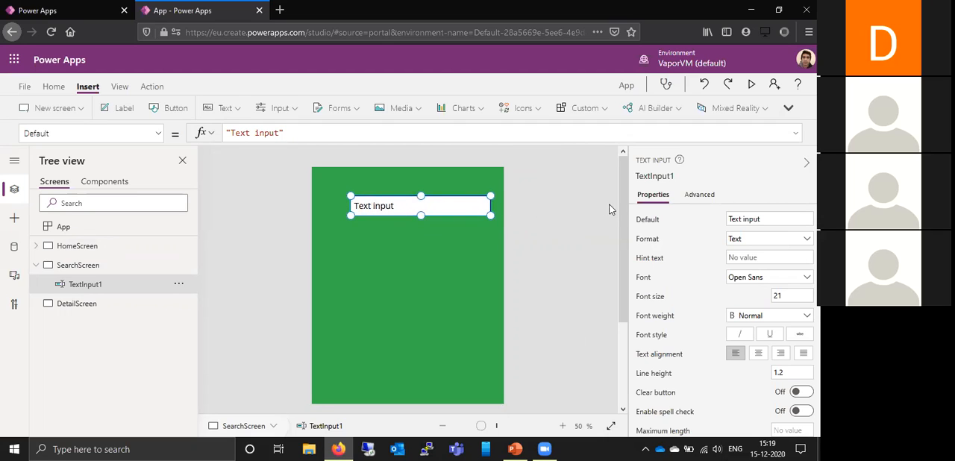
- Set the text input's border color to the standard green
left_click_drag(621, 208, 629, 252)
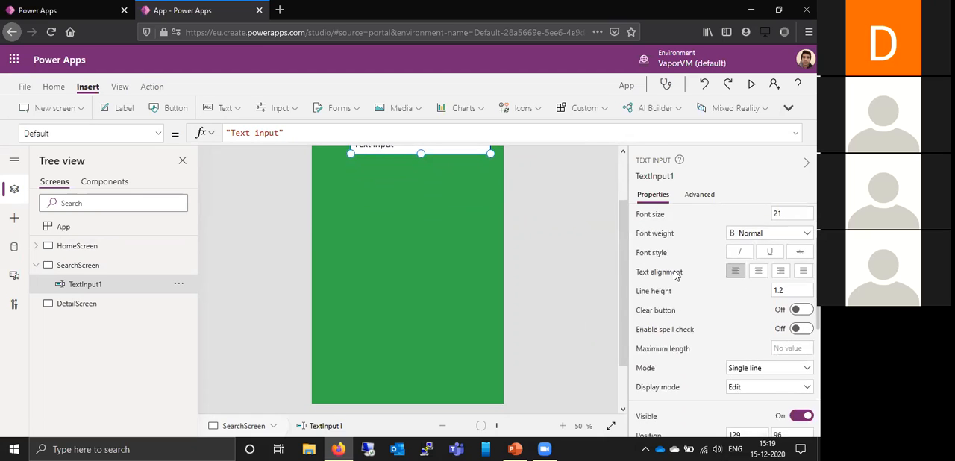
scroll(674, 275, "down", 3)
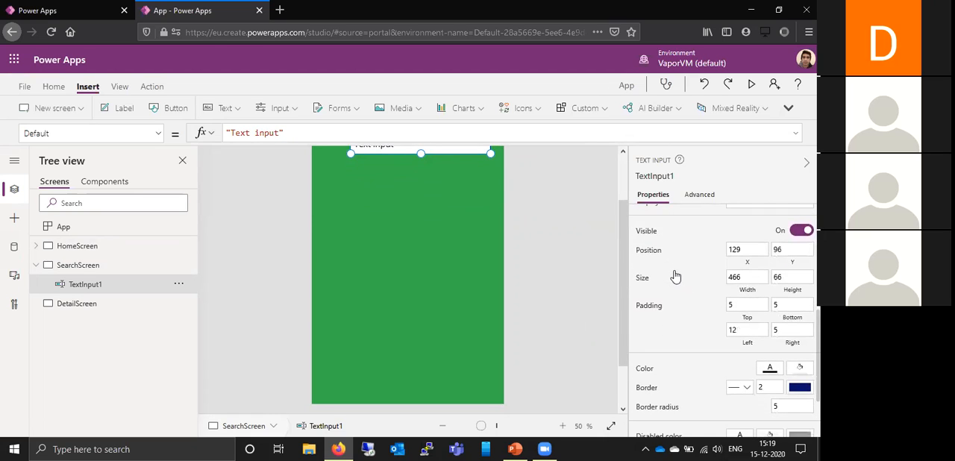
scroll(437, 291, "up", 1)
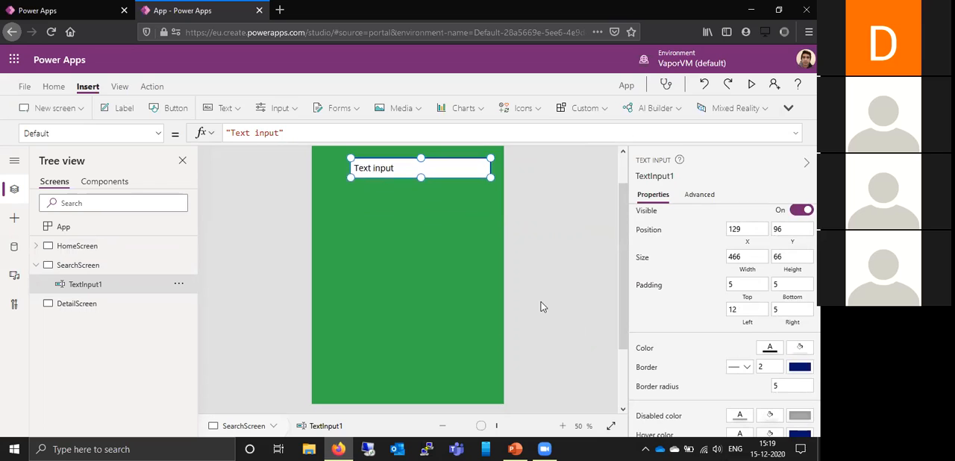
left_click(800, 370)
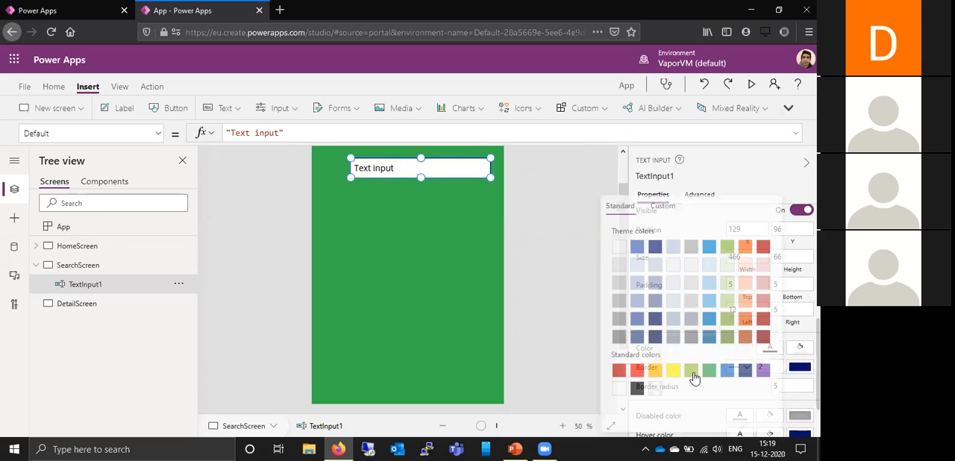
left_click(708, 371)
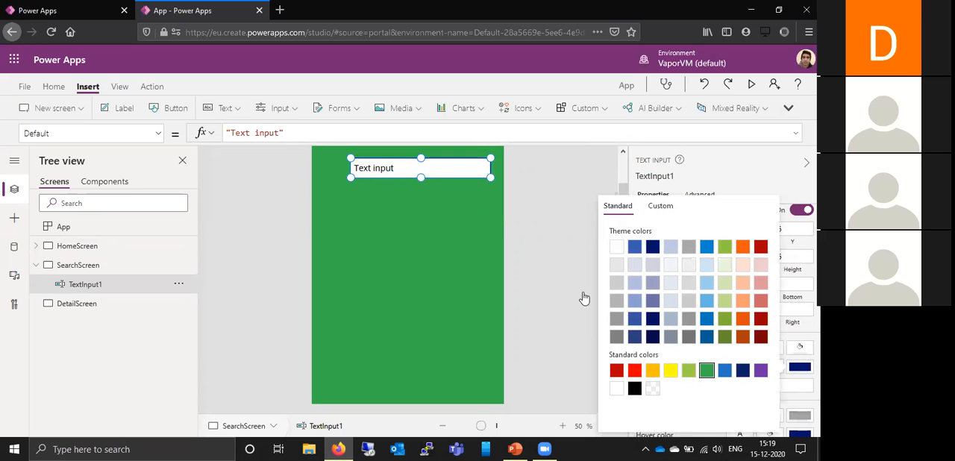
left_click(534, 263)
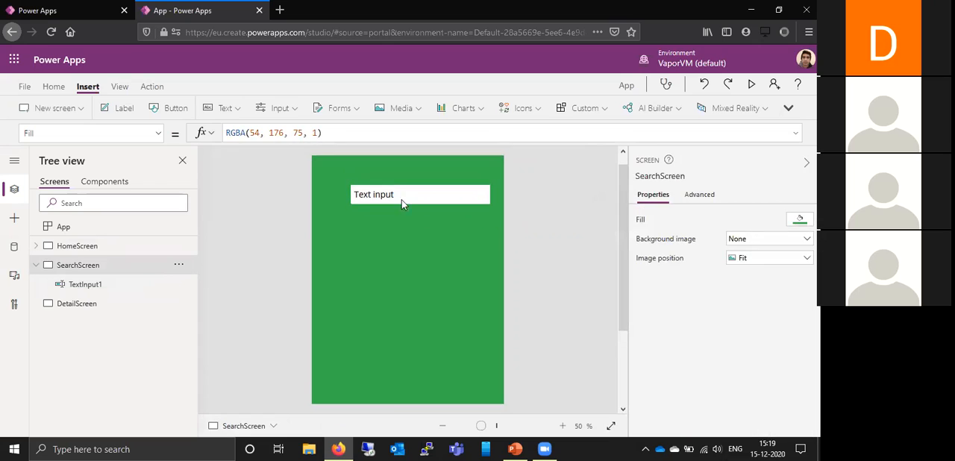
- Add a Search icon beside the text input at about X 32, Y 96 and color it standard white
left_click(532, 110)
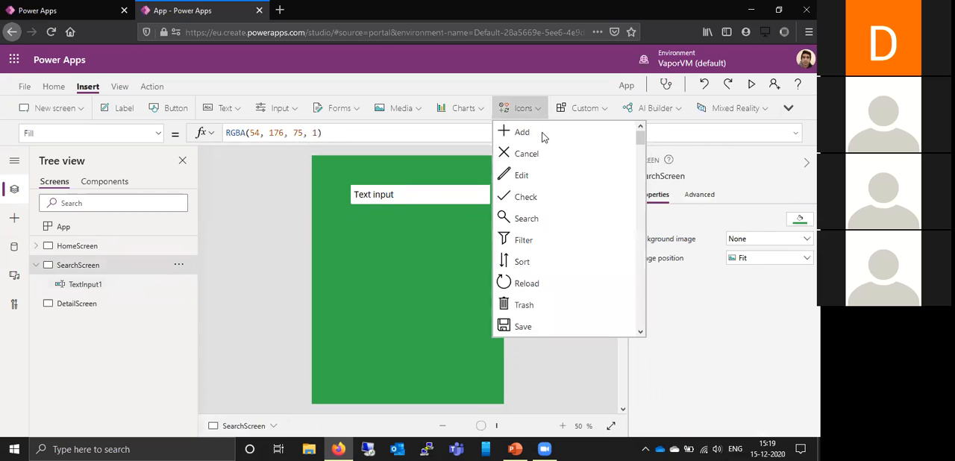
left_click(522, 218)
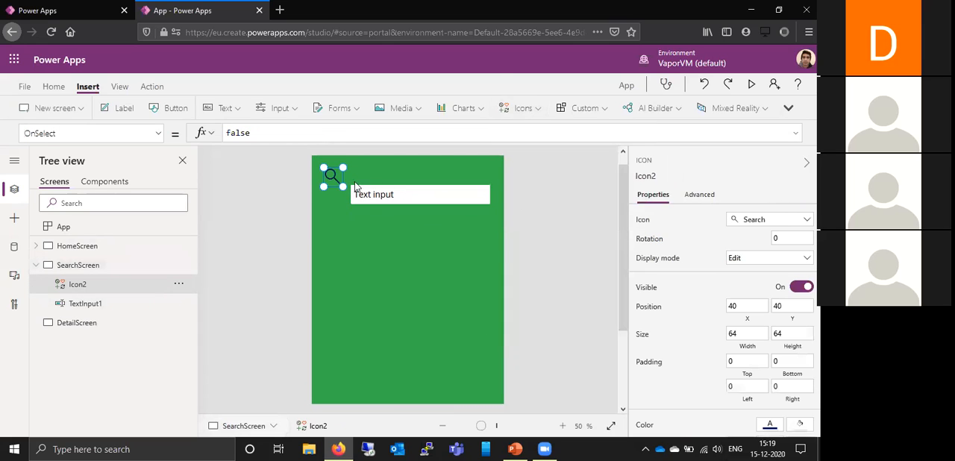
left_click_drag(330, 187, 327, 204)
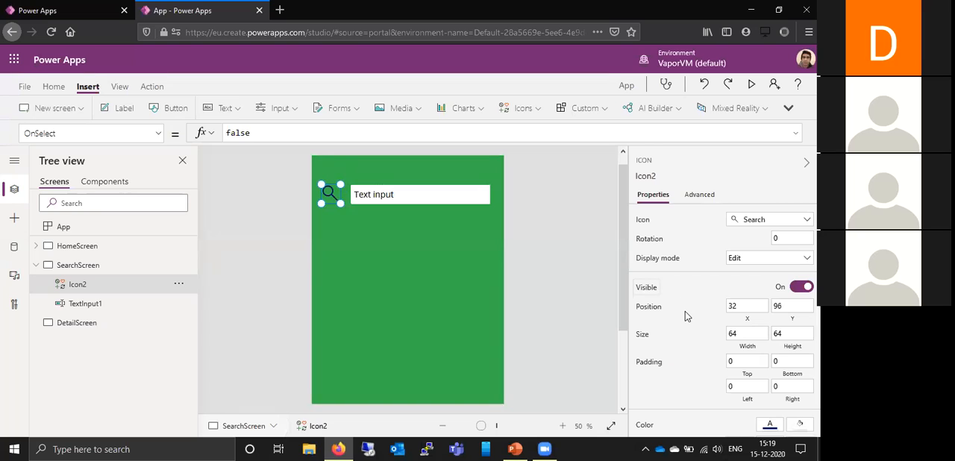
scroll(685, 311, "down", 3)
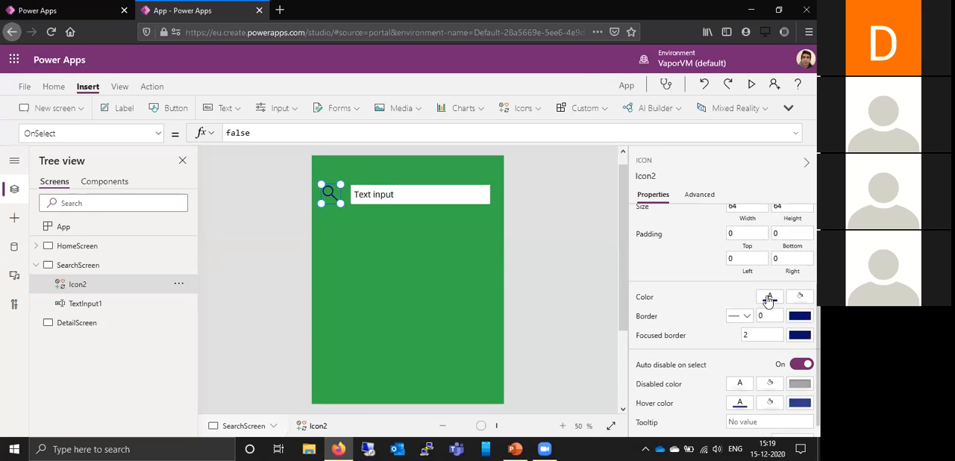
left_click(768, 299)
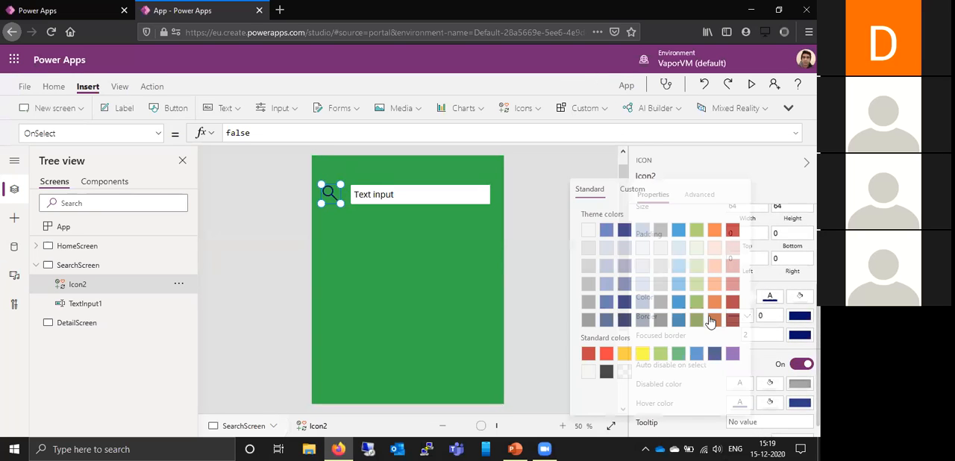
left_click(587, 372)
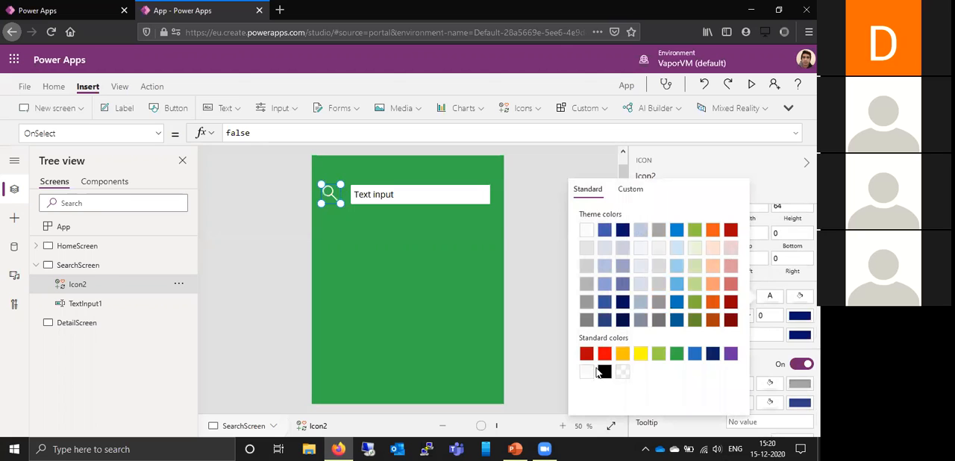
- Set the text input's hint text to "Search For Employee" and clear its default text
left_click(441, 199)
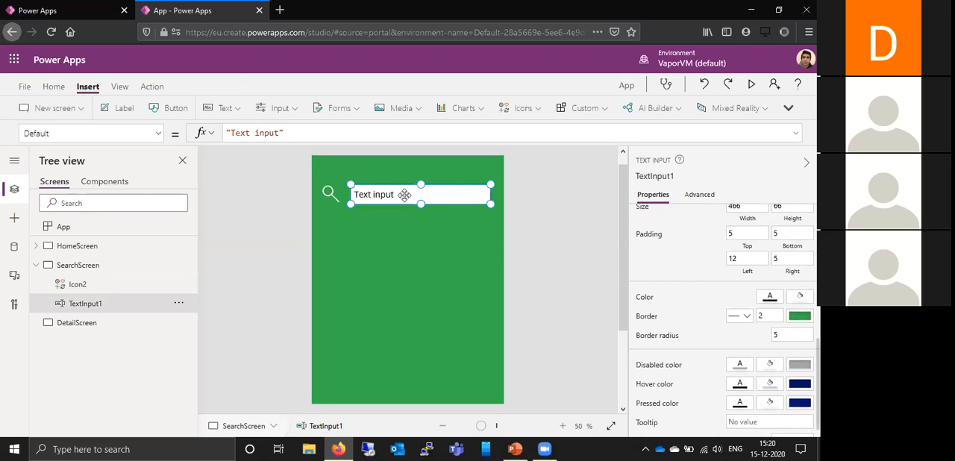
scroll(662, 270, "up", 5)
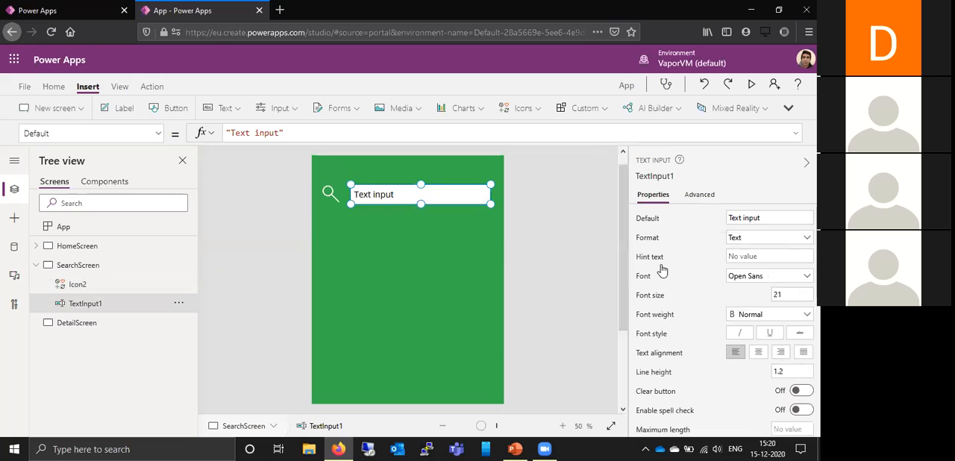
left_click(762, 257)
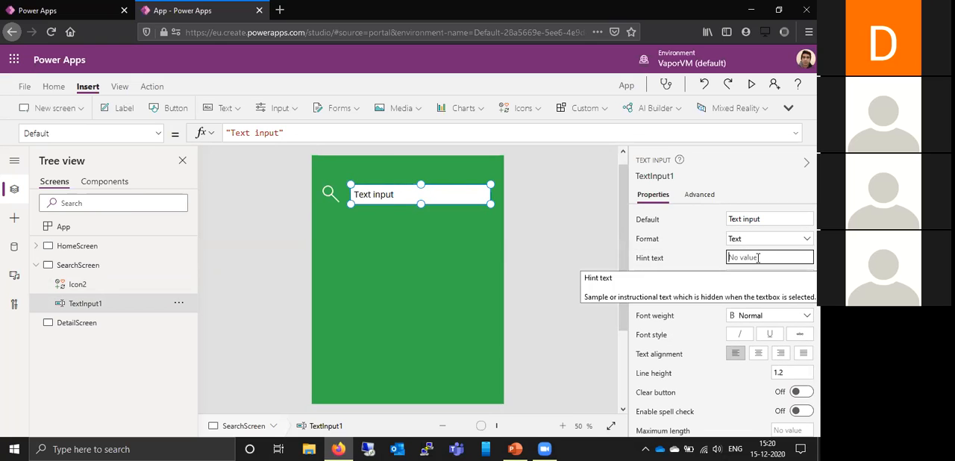
type("Search For Employee")
left_click(785, 220)
key("BackSpace")
key("BackSpace")
key("BackSpace")
key("BackSpace")
key("BackSpace")
key("BackSpace")
key("BackSpace")
key("BackSpace")
key("BackSpace")
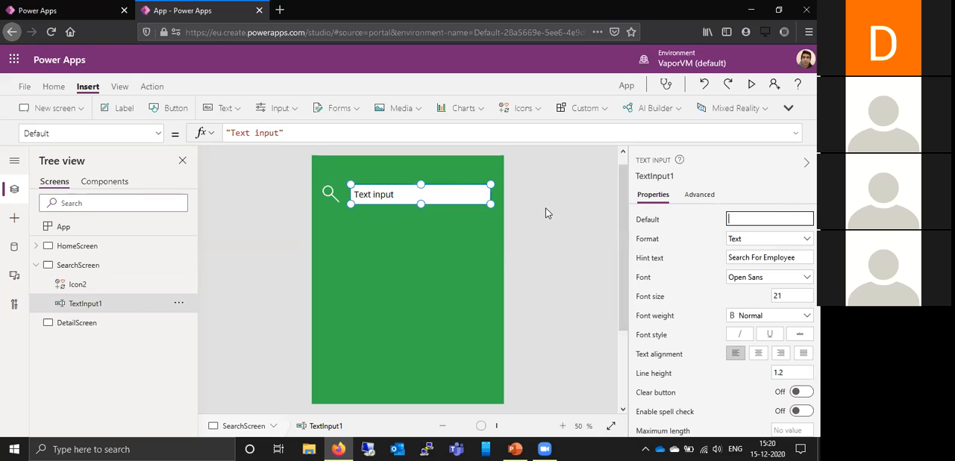
left_click(463, 250)
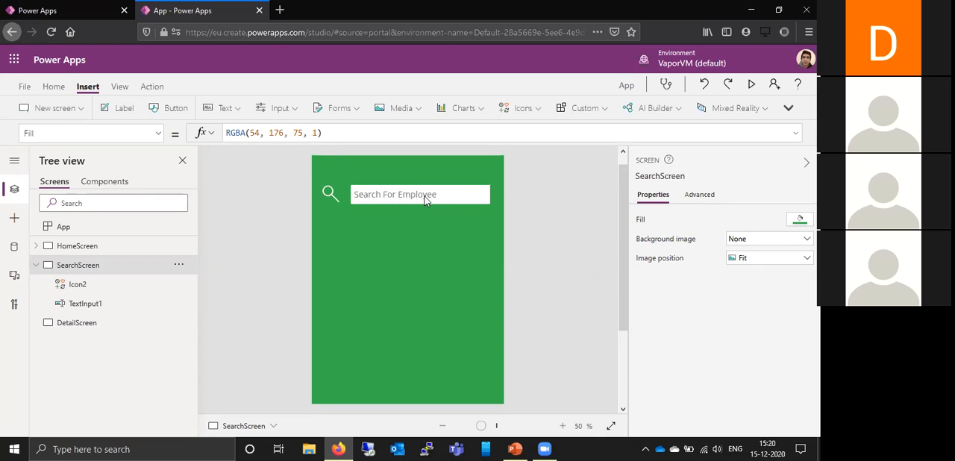
left_click_drag(622, 175, 620, 199)
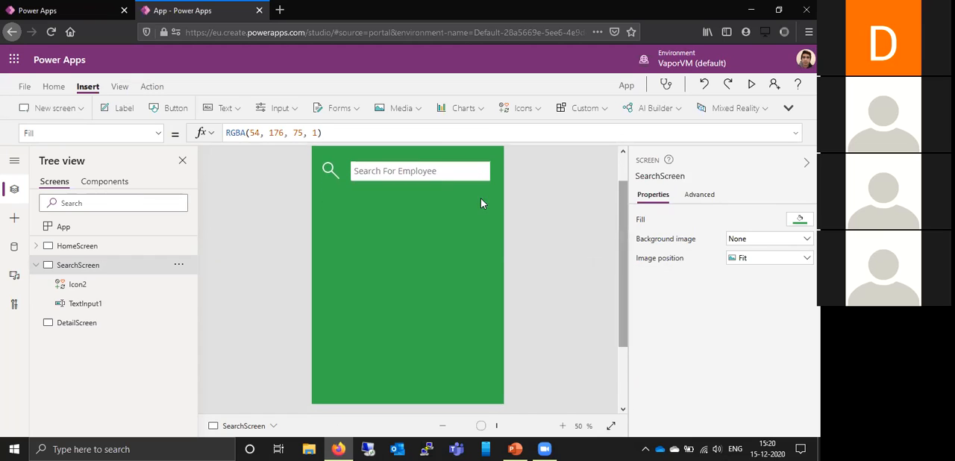
left_click(446, 172)
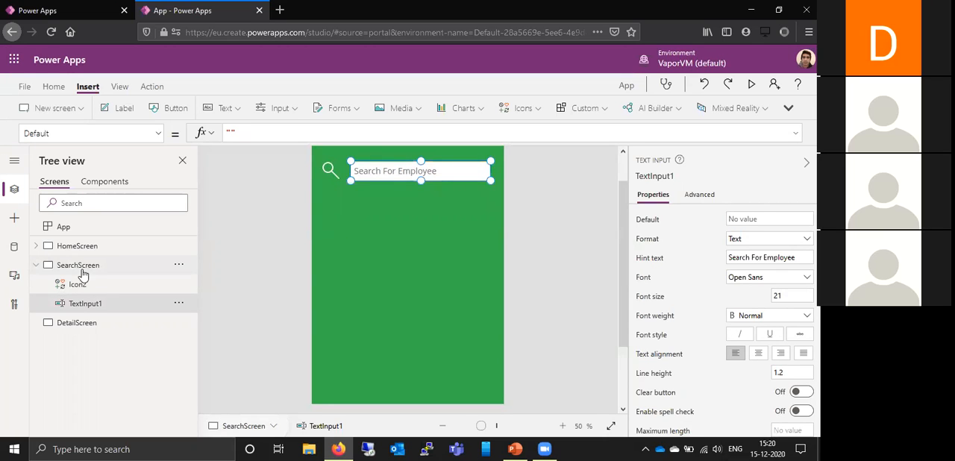
- Add the Office 365 Users connector to the app's data sources using the first existing connection
left_click(13, 250)
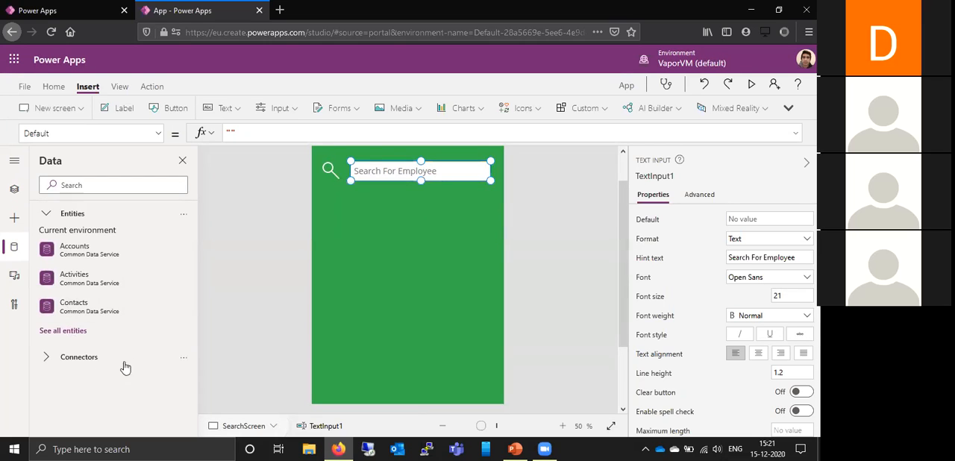
left_click(45, 359)
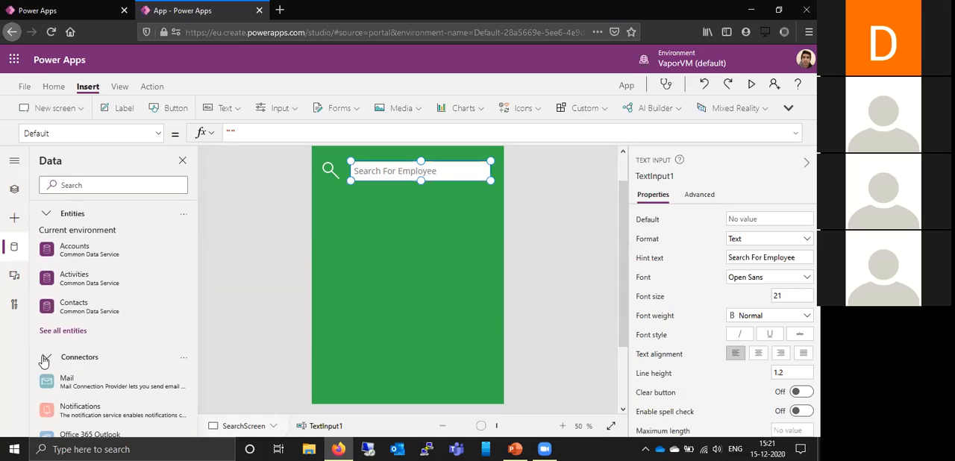
scroll(148, 327, "down", 3)
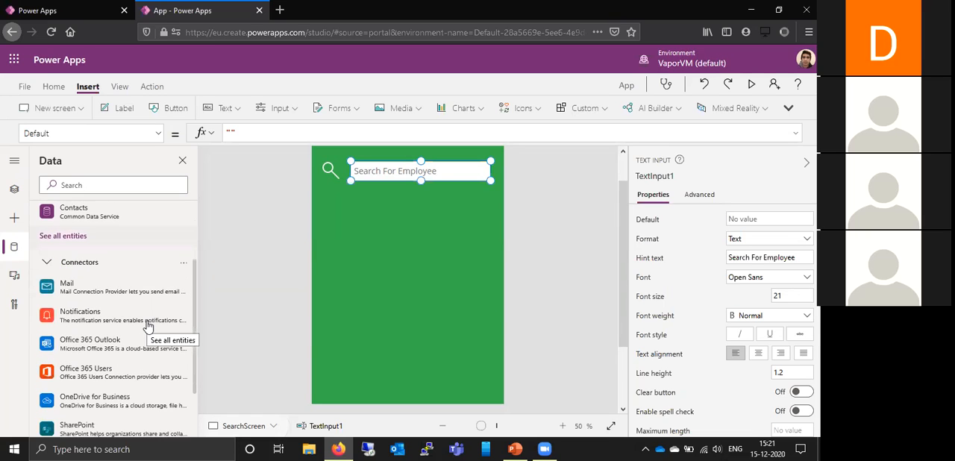
scroll(148, 327, "down", 2)
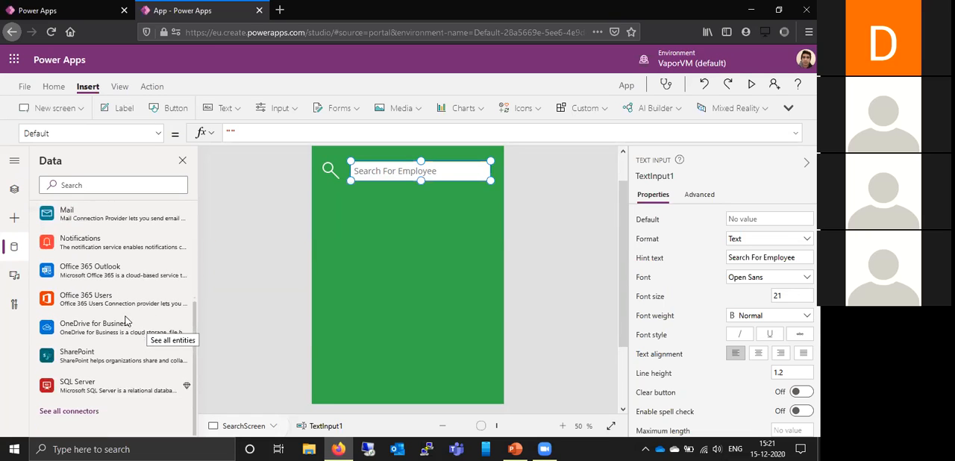
left_click(82, 302)
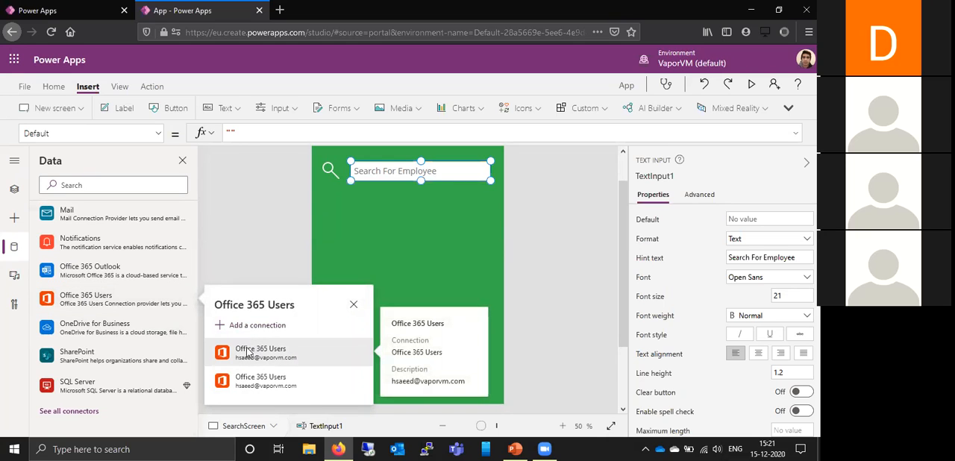
left_click(247, 350)
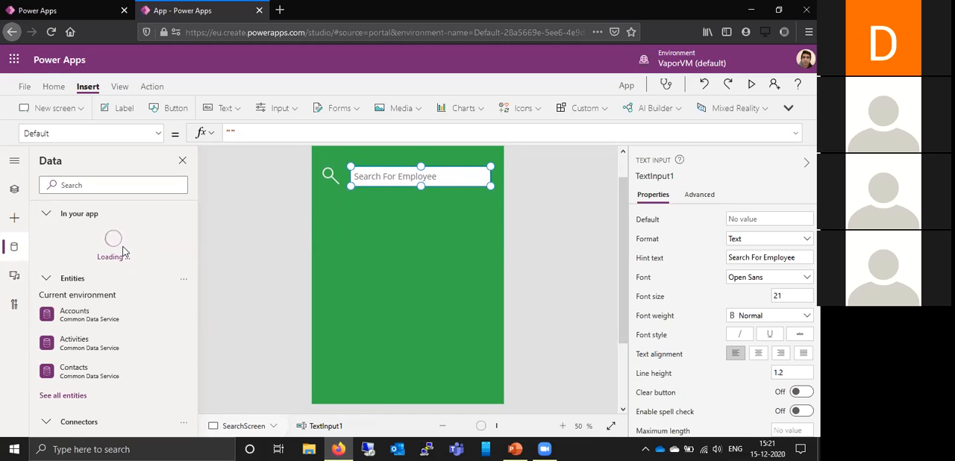
mouse_move(122, 250)
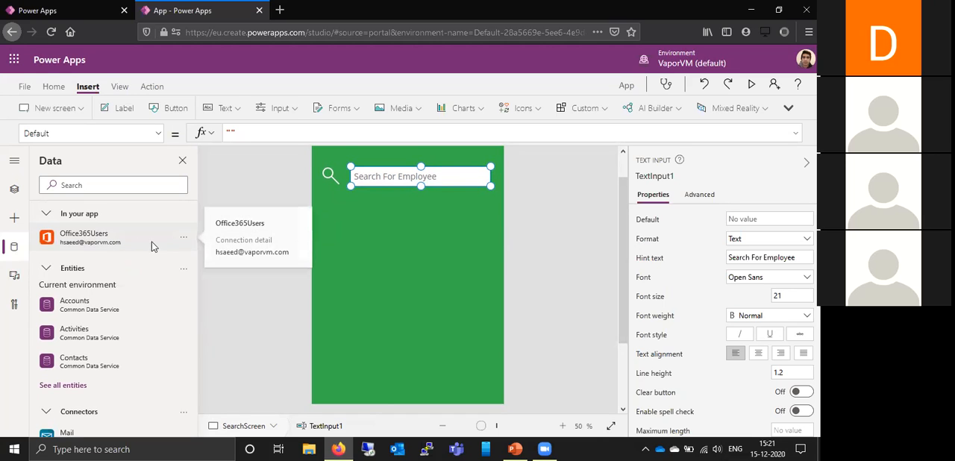
left_click(48, 270)
left_click(47, 214)
- Return to the screen tree and insert a vertical gallery on SearchScreen
left_click(14, 189)
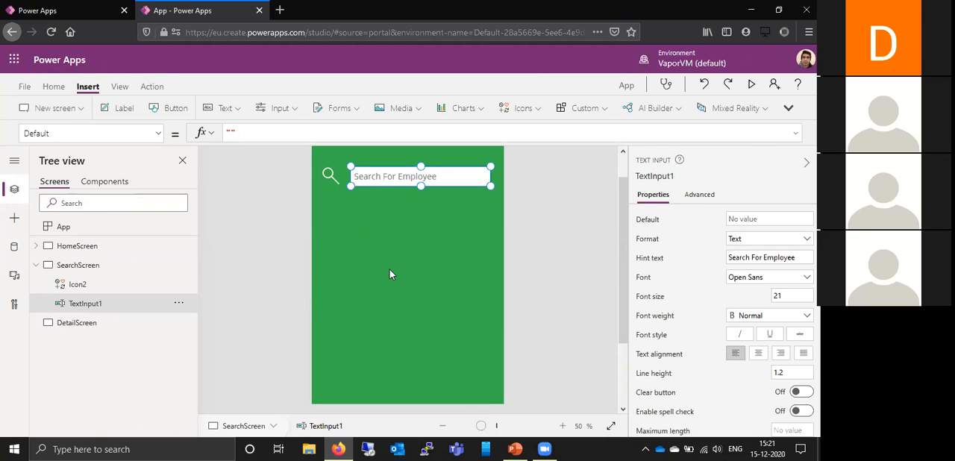
left_click(788, 109)
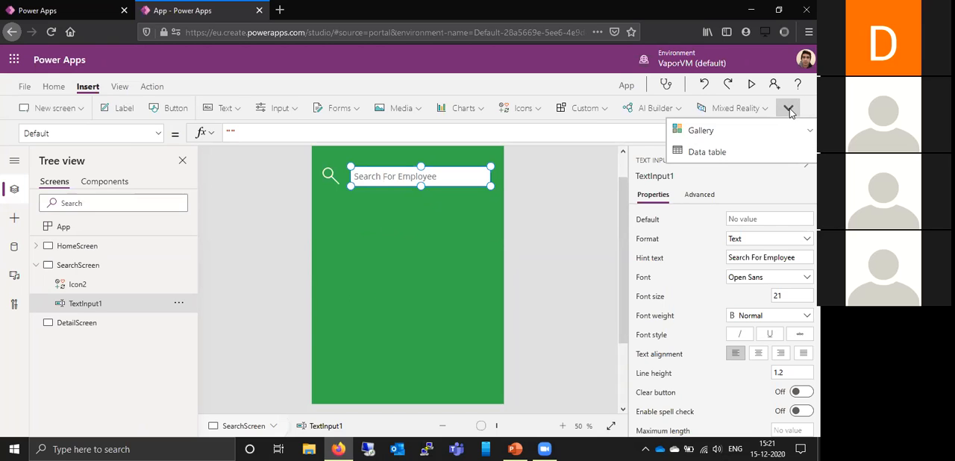
left_click(702, 130)
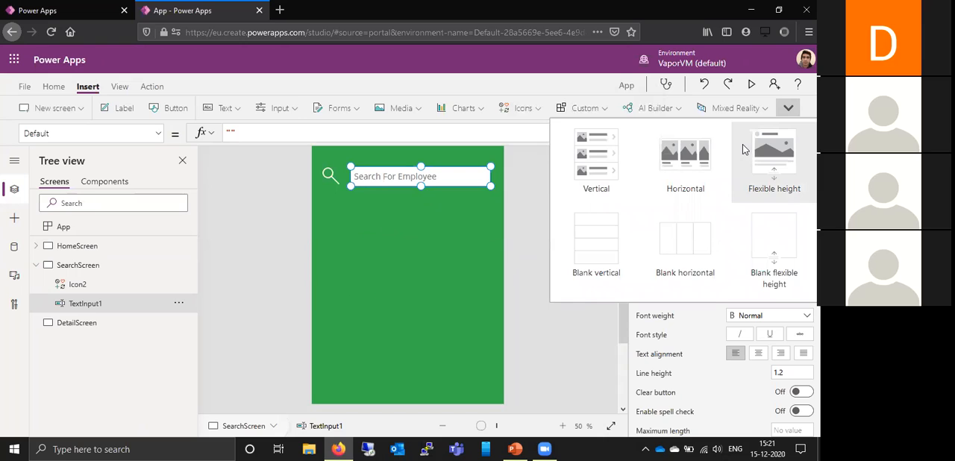
left_click(596, 176)
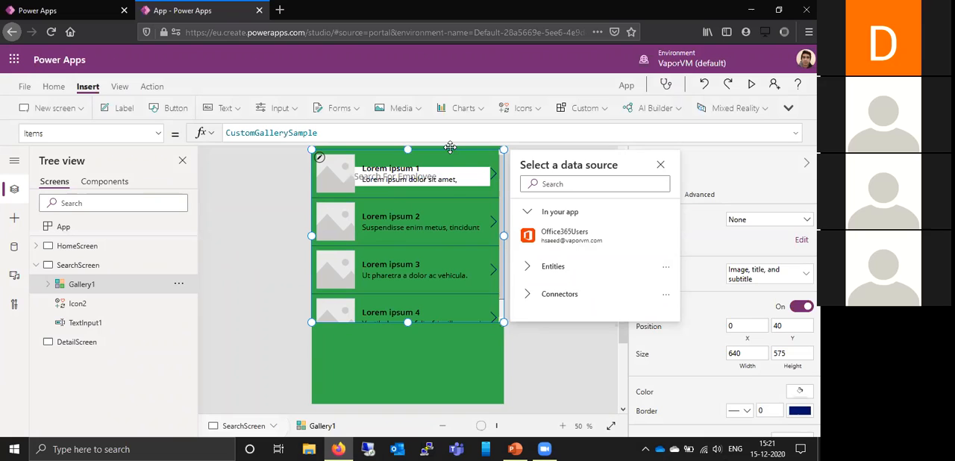
- Move the gallery down the search screen below the search box, to about Y 222
left_click_drag(450, 147, 444, 203)
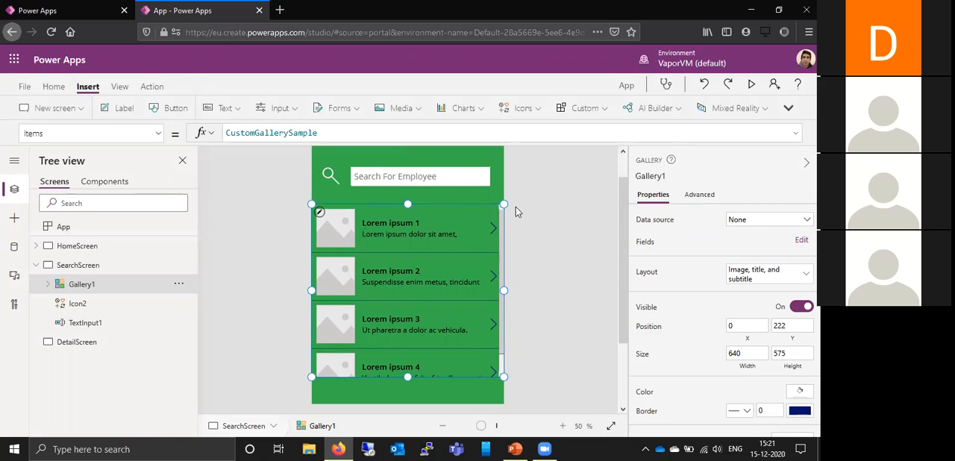
scroll(515, 207, "up", 1)
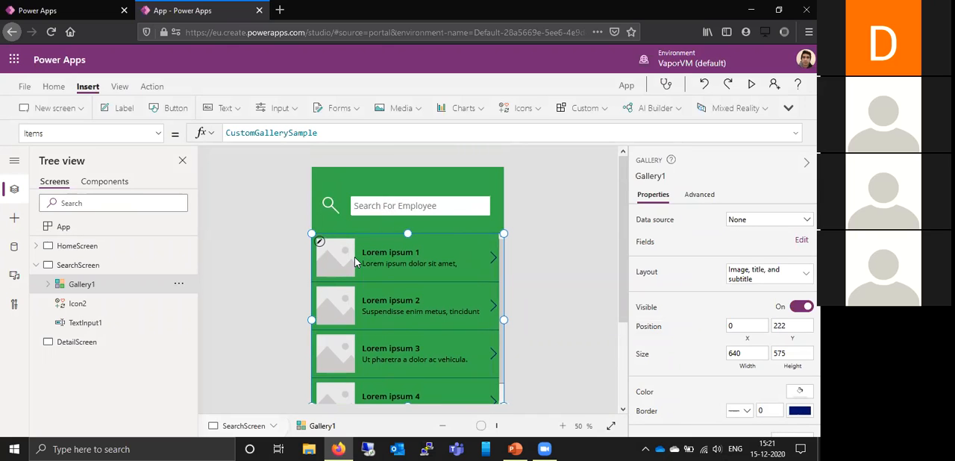
scroll(287, 276, "down", 1)
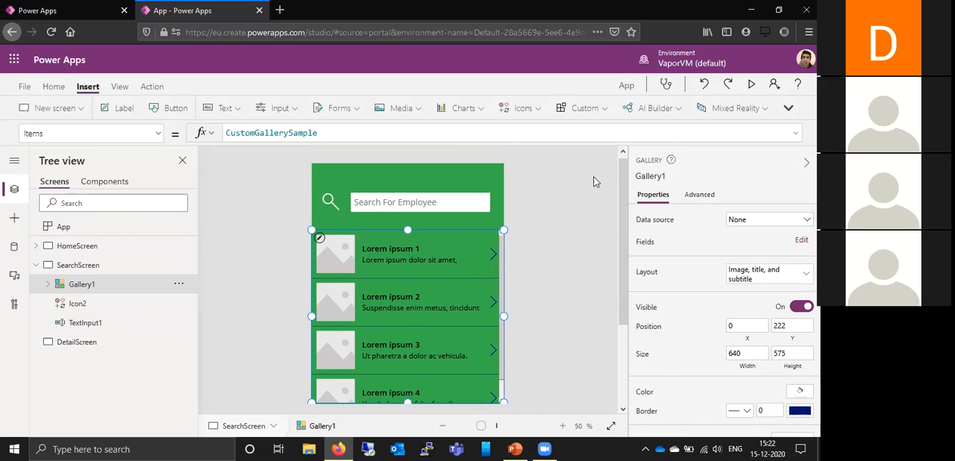
mouse_move(625, 219)
left_mouse_down()
mouse_move(626, 256)
mouse_move(625, 233)
left_mouse_up()
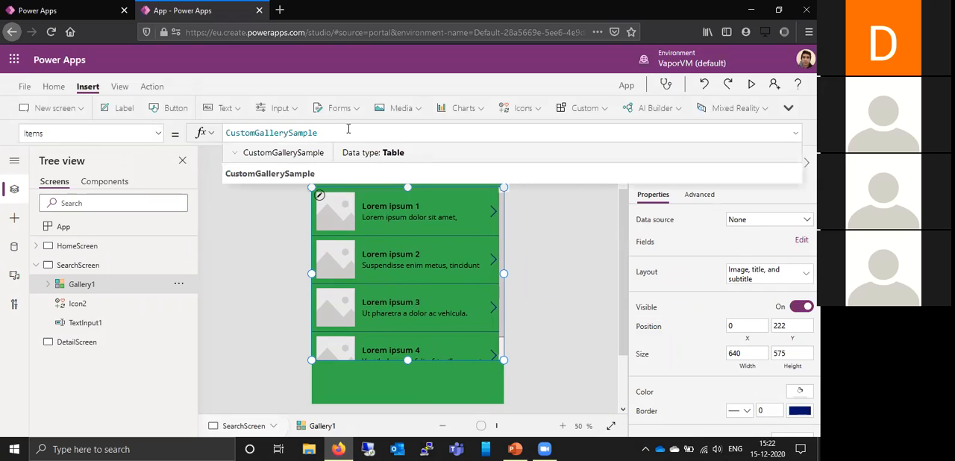
- Replace the gallery's sample Items formula with a call to the Office365Users.SearchUser function
key("BackSpace")
key("BackSpace")
key("BackSpace")
key("BackSpace")
key("BackSpace")
key("BackSpace")
key("BackSpace")
key("BackSpace")
key("BackSpace")
key("BackSpace")
key("BackSpace")
key("BackSpace")
key("BackSpace")
key("BackSpace")
key("BackSpace")
key("BackSpace")
key("BackSpace")
key("BackSpace")
key("BackSpace")
type("O")
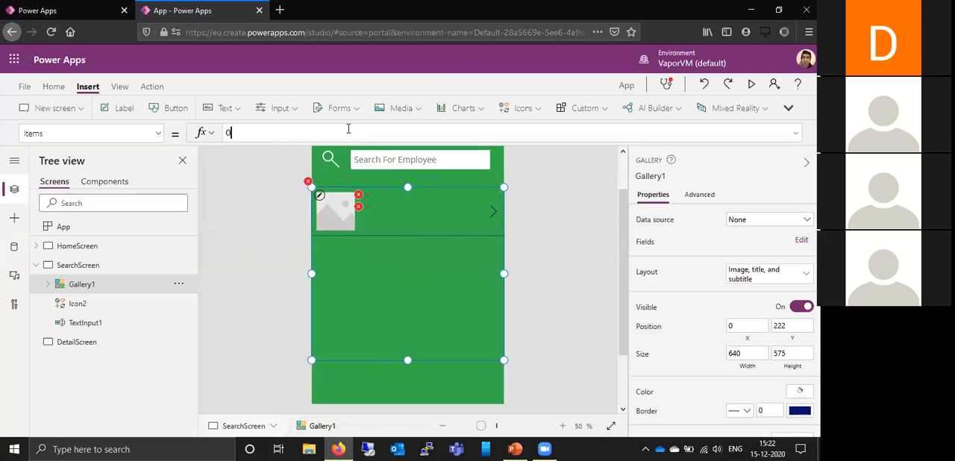
type("ffice")
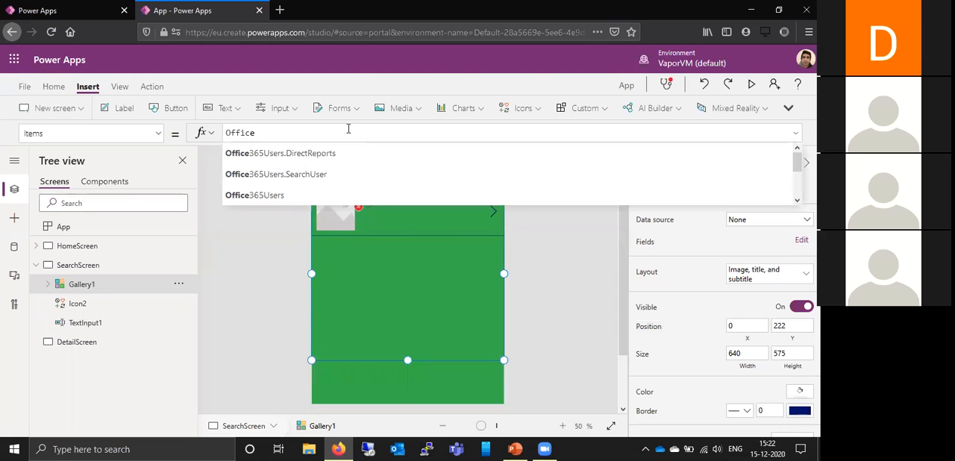
type("365User")
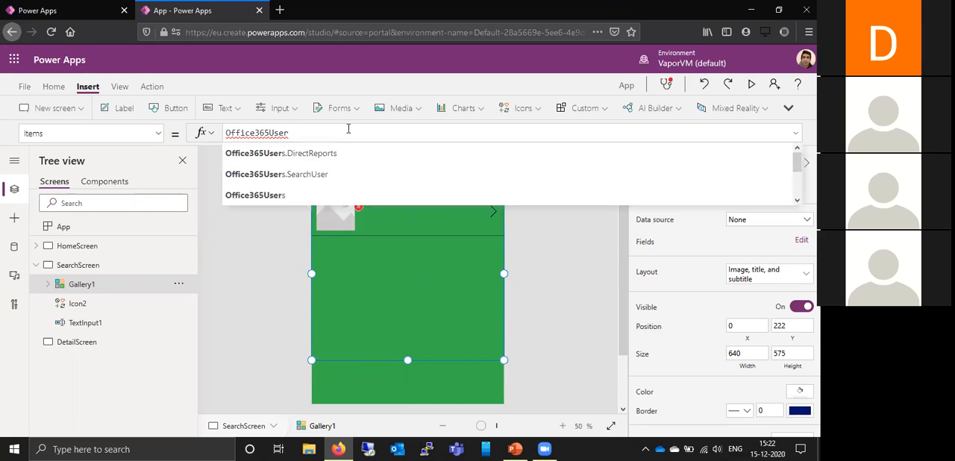
type(".")
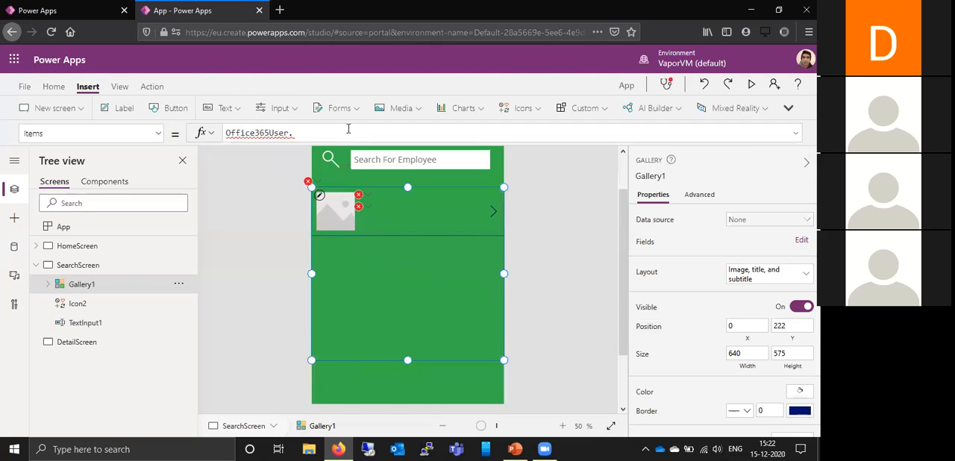
type("Sea")
key("BackSpace")
key("BackSpace")
key("BackSpace")
key("BackSpace")
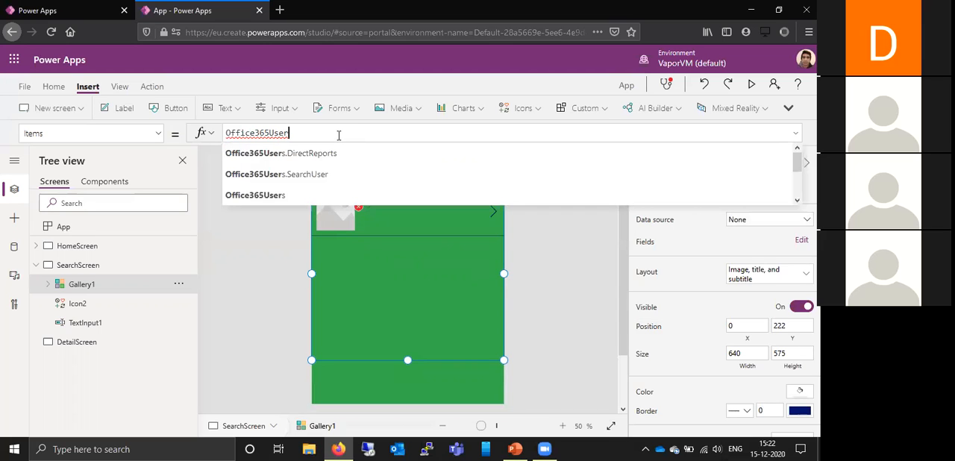
left_click(325, 177)
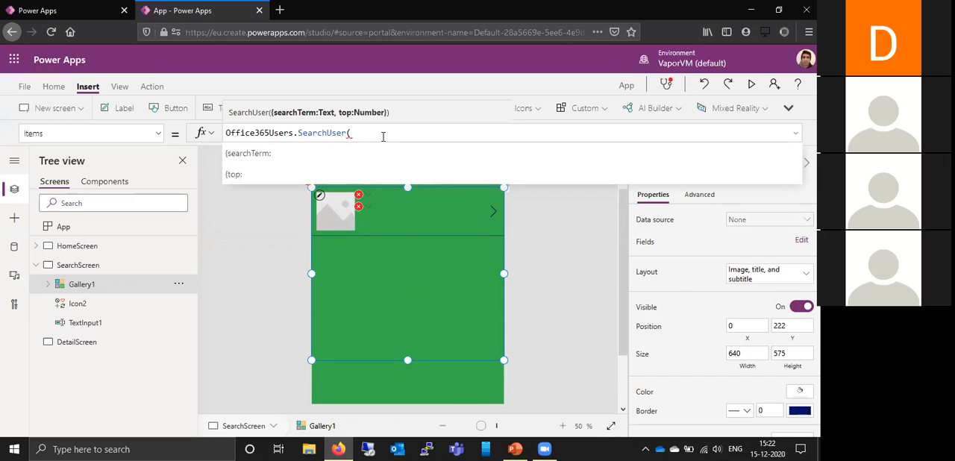
- Begin the SearchUser argument record with the searchTerm field, as {searchTerm:
type("{search")
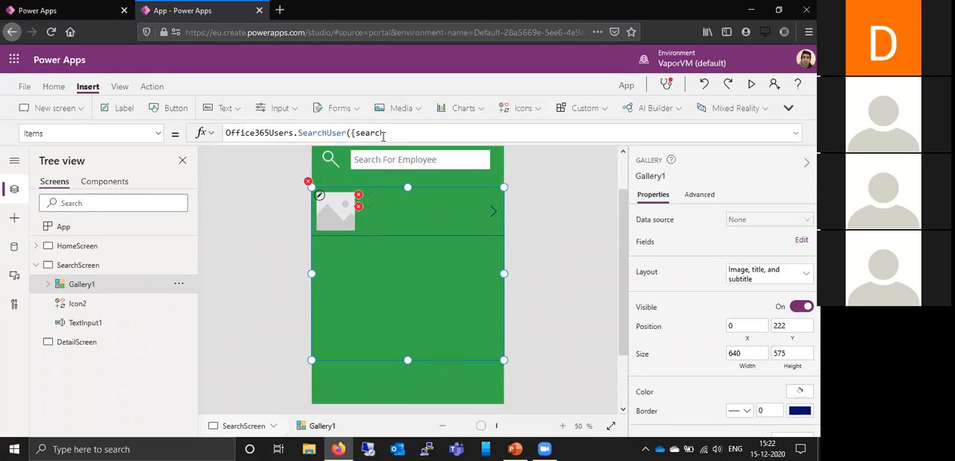
type("erm:")
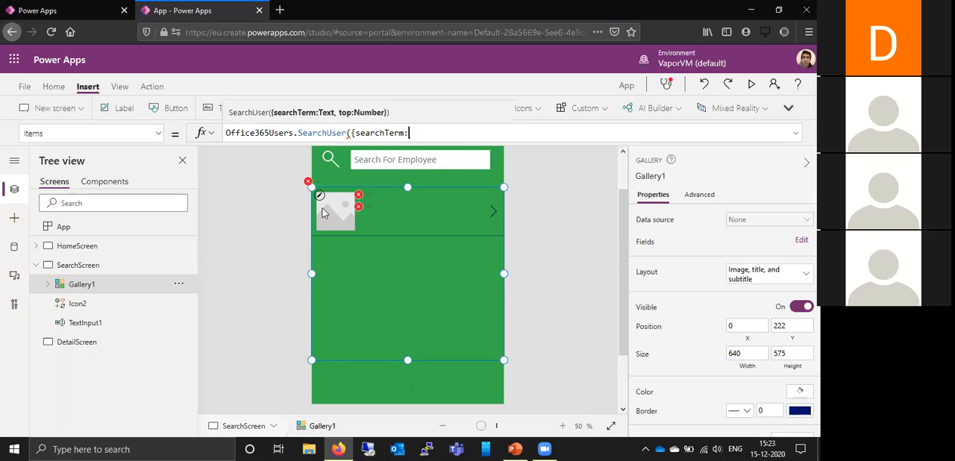
- Rename the search screen's text input TextInput1 as SearchInput
left_click(174, 327)
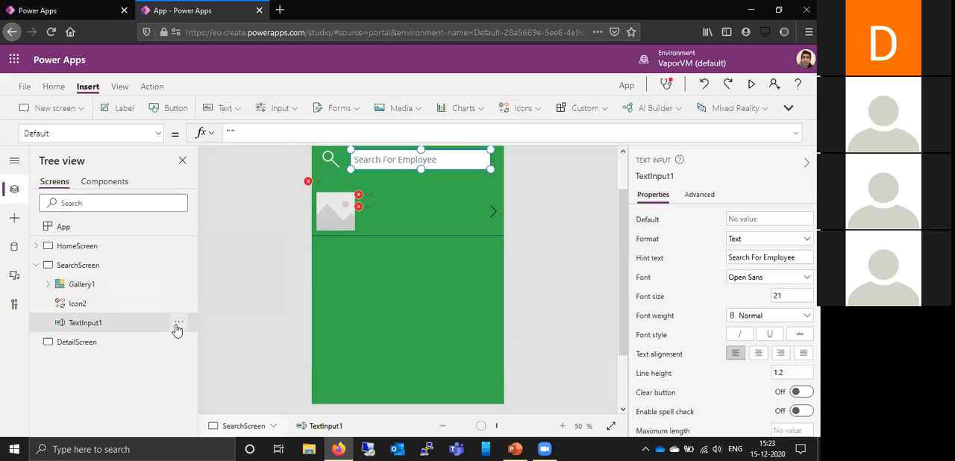
left_click(177, 326)
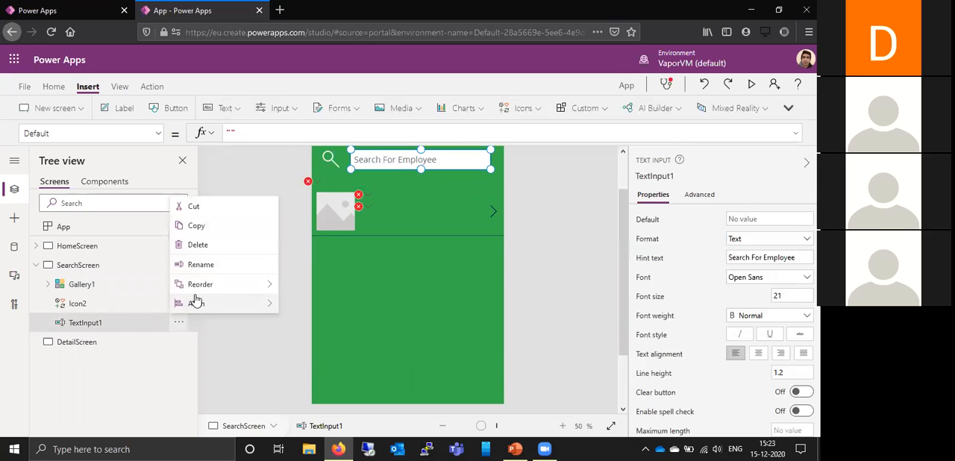
left_click(200, 265)
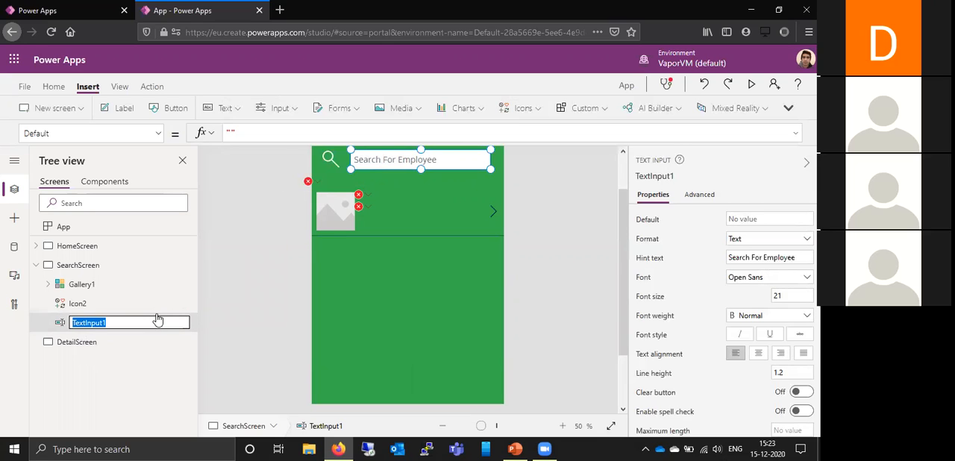
type("Search")
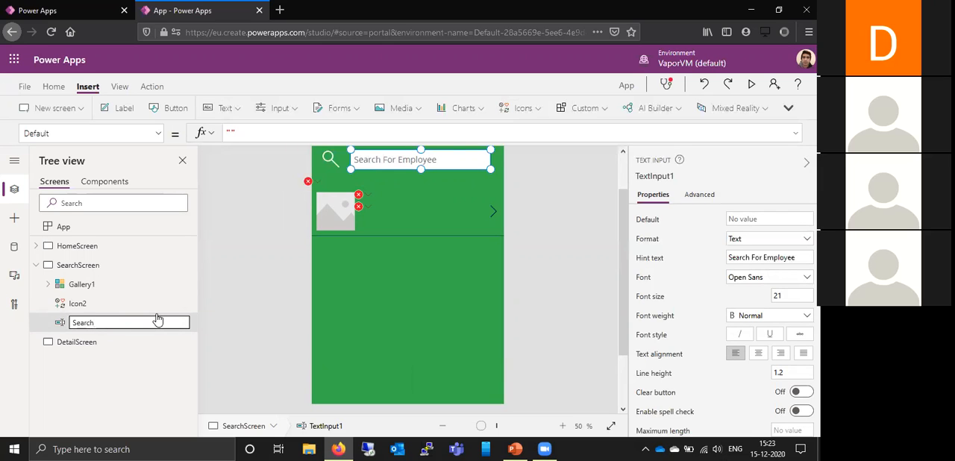
type("Input")
left_click(200, 313)
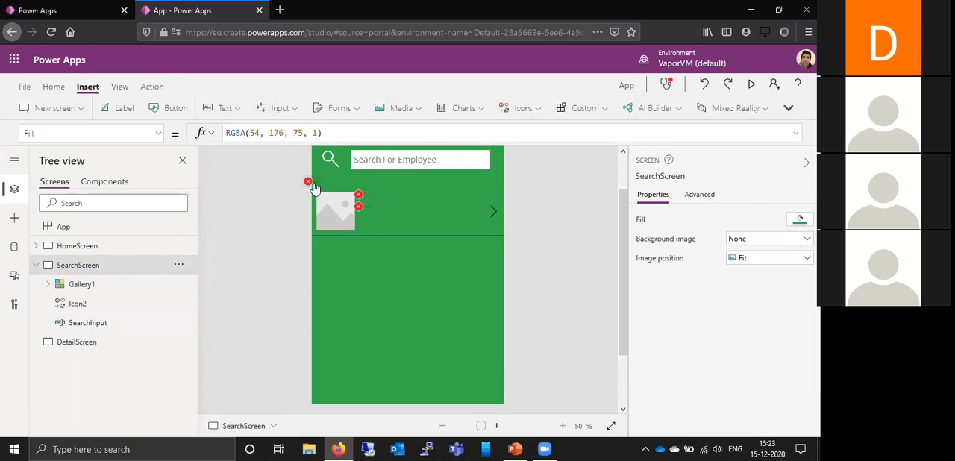
- Complete the gallery's Items formula as Office365Users.SearchUser({searchTerm:SearchInput.Text})
left_click(96, 288)
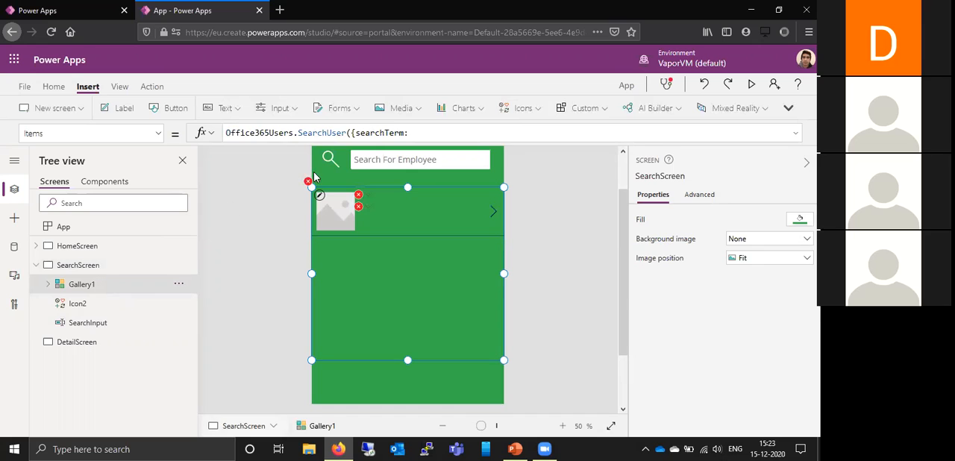
left_click(440, 135)
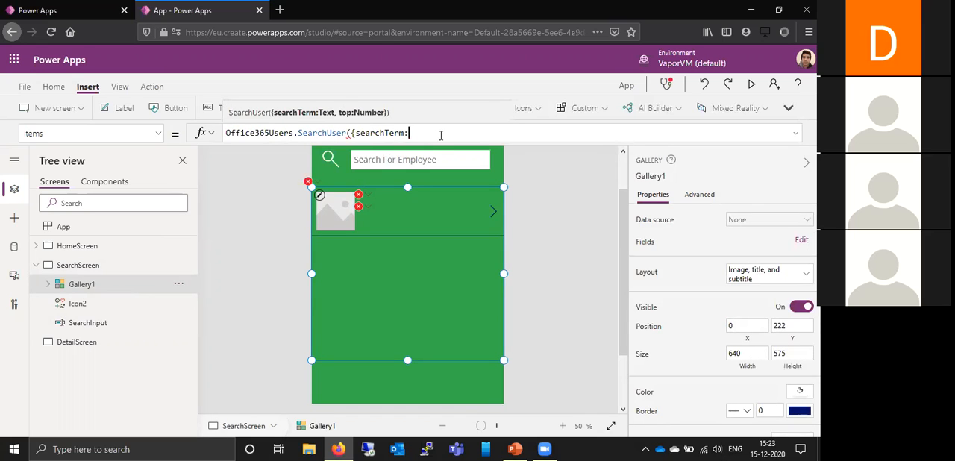
type("Sea")
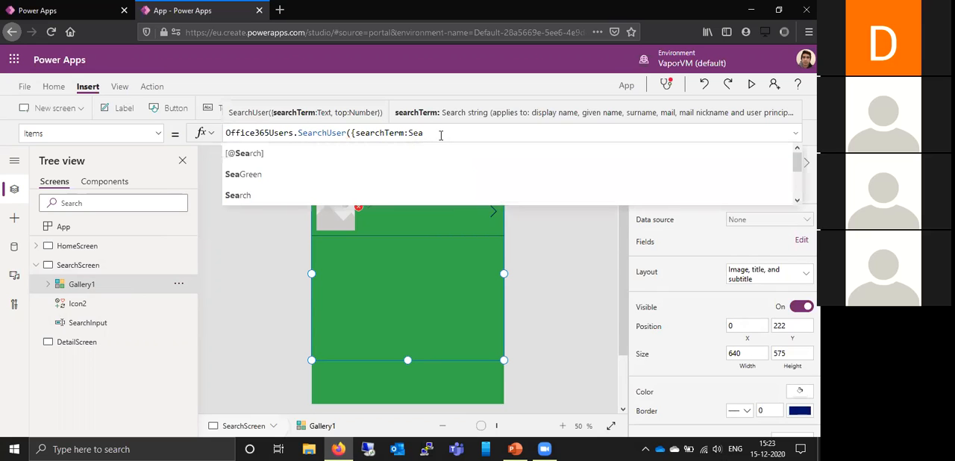
type("r")
left_click(424, 186)
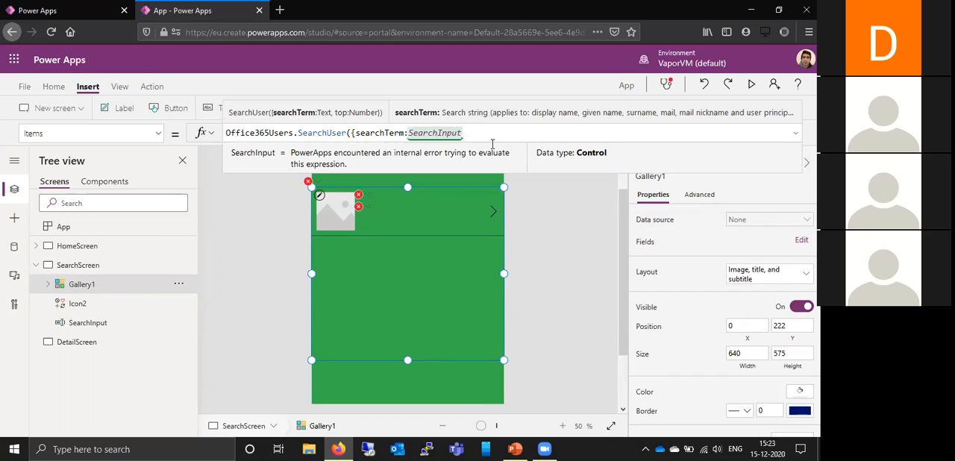
type(".")
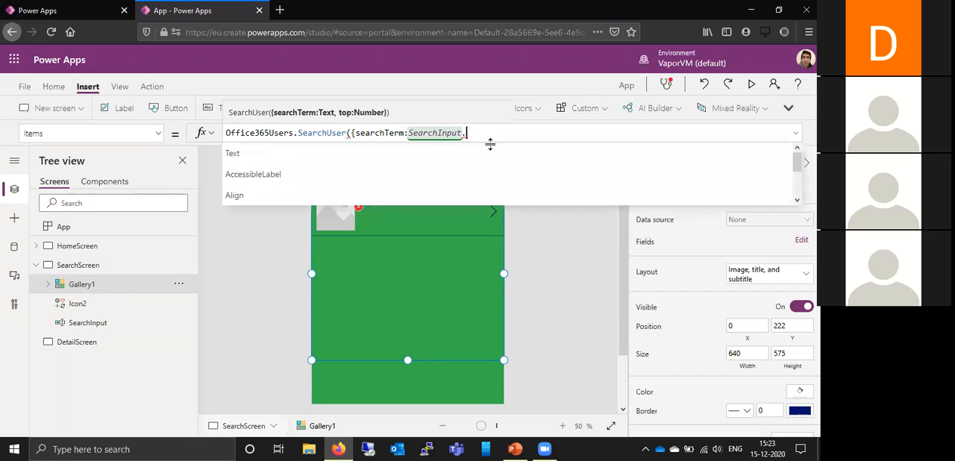
type("Text")
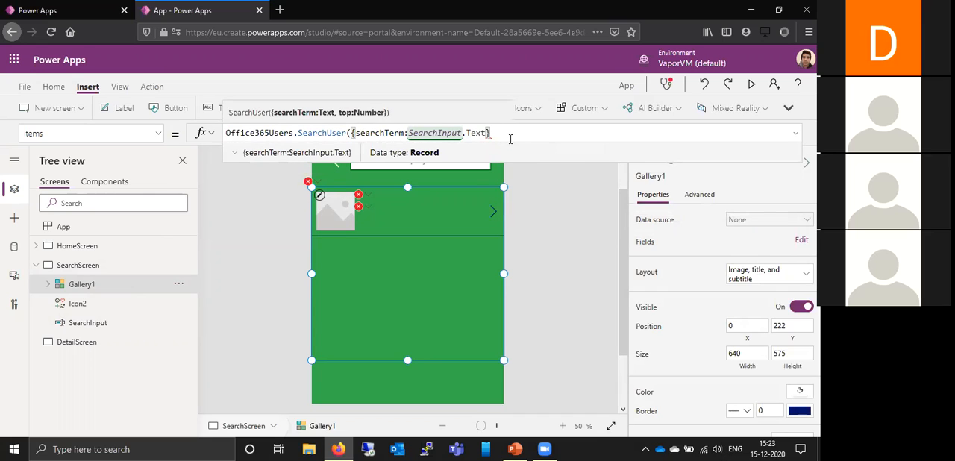
type(")")
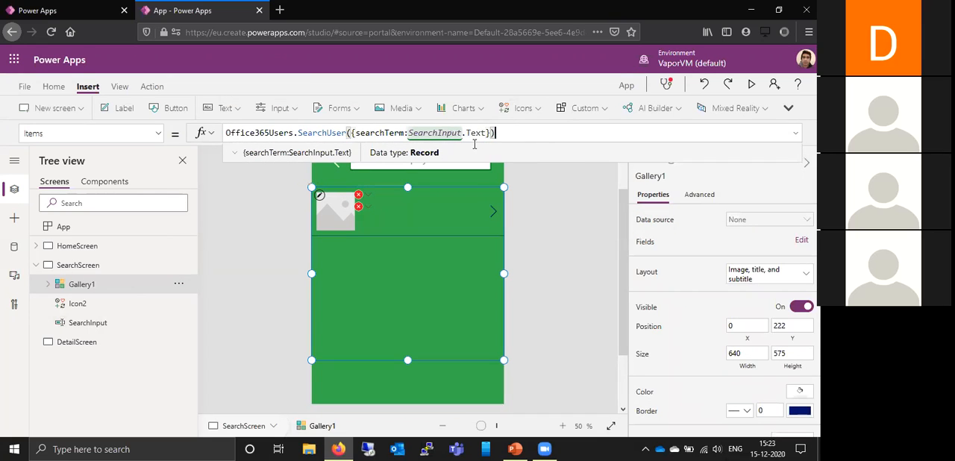
left_click(558, 215)
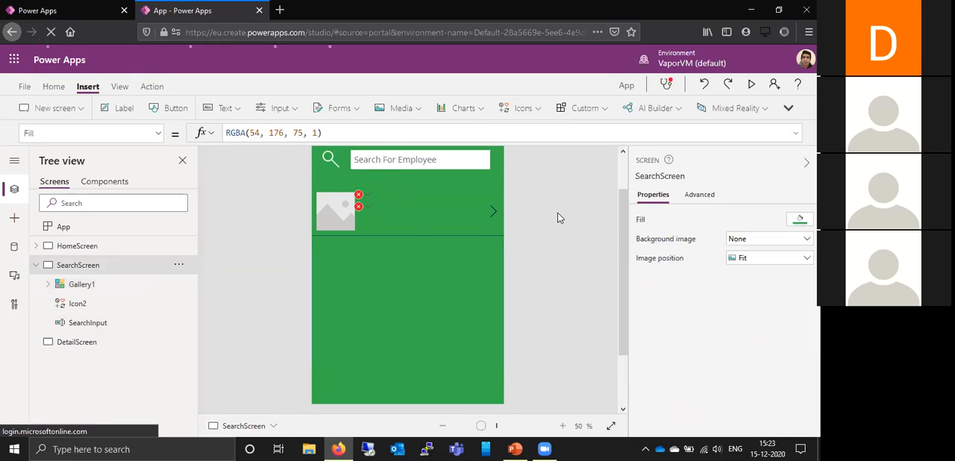
- Set the Text formula of the gallery's Title1 label to ThisItem.DisplayName
left_click(150, 287)
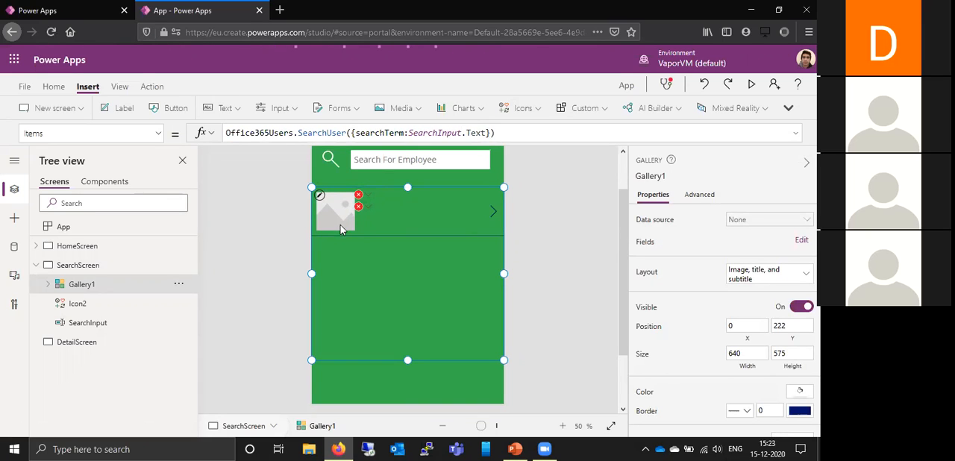
left_click(334, 213)
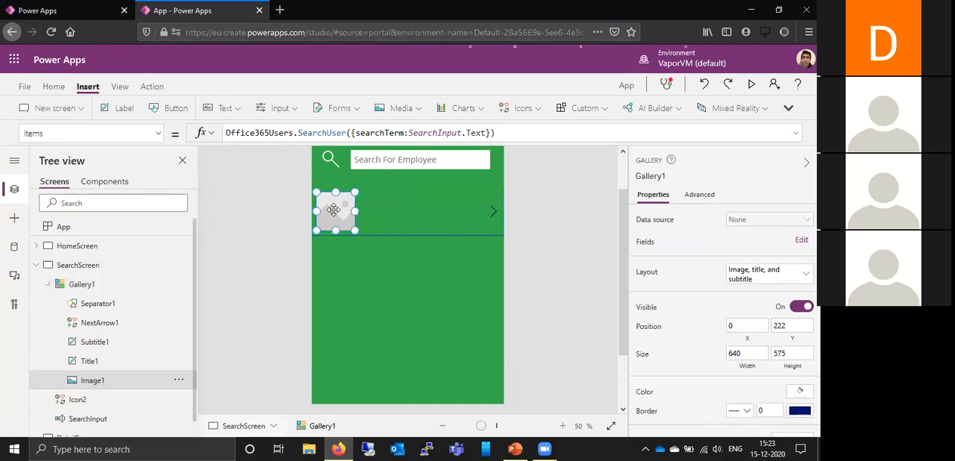
left_click(373, 206)
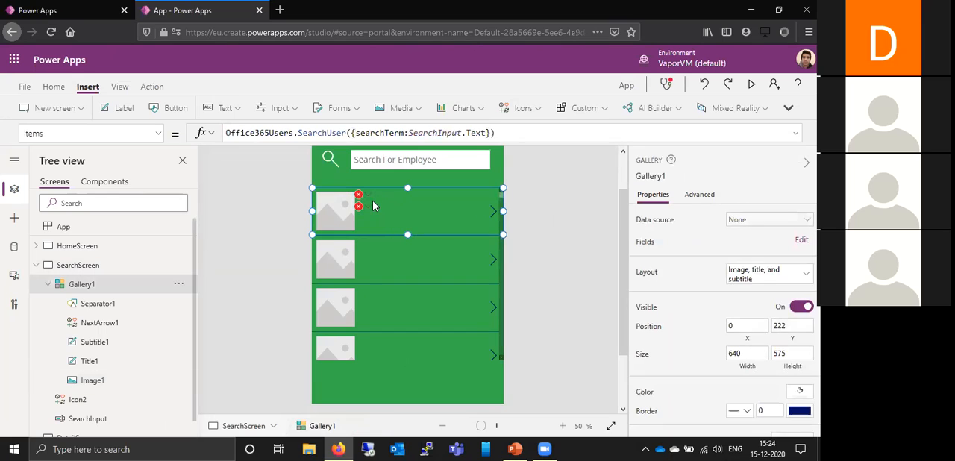
mouse_move(367, 208)
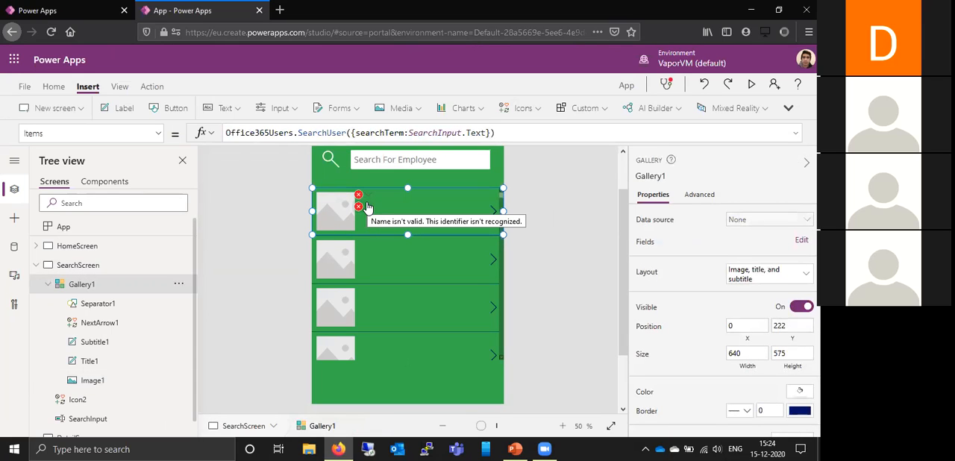
left_click(105, 362)
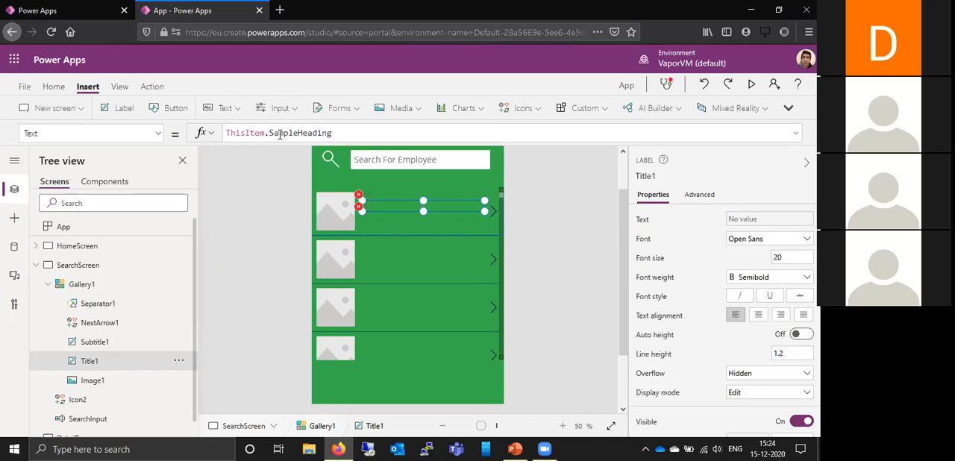
left_click(354, 135)
key("BackSpace")
key("BackSpace")
key("BackSpace")
key("BackSpace")
key("BackSpace")
key("BackSpace")
key("BackSpace")
key("BackSpace")
key("BackSpace")
key("BackSpace")
key("BackSpace")
key("BackSpace")
key("BackSpace")
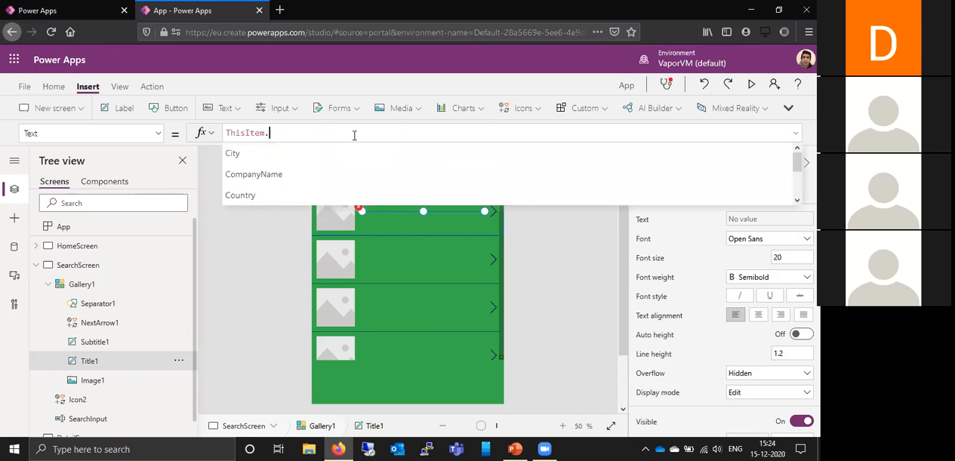
type("Displ")
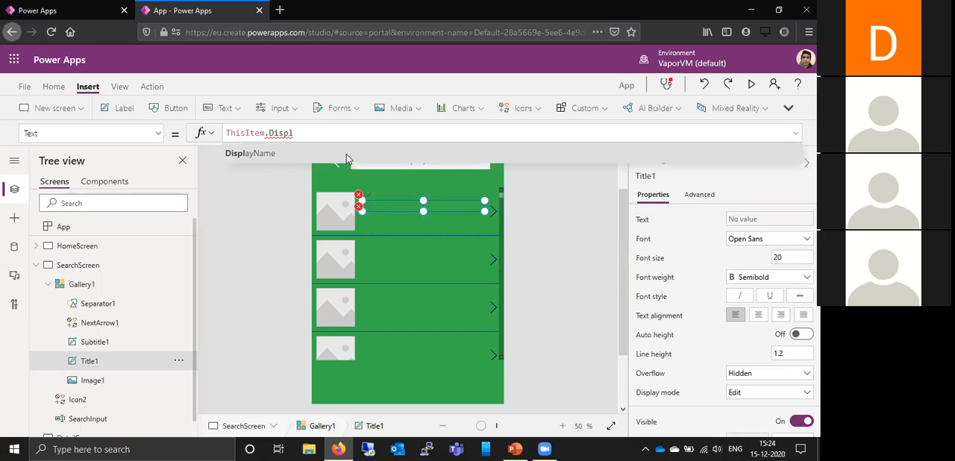
left_click(347, 156)
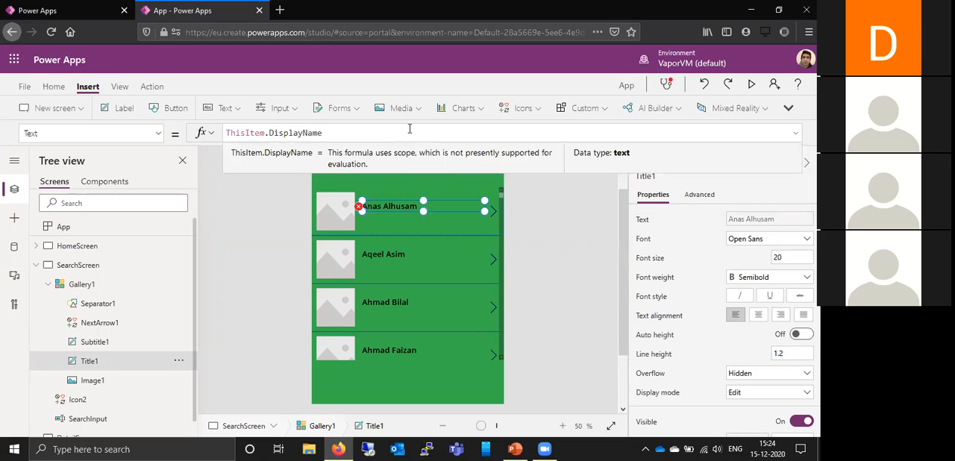
left_click(532, 226)
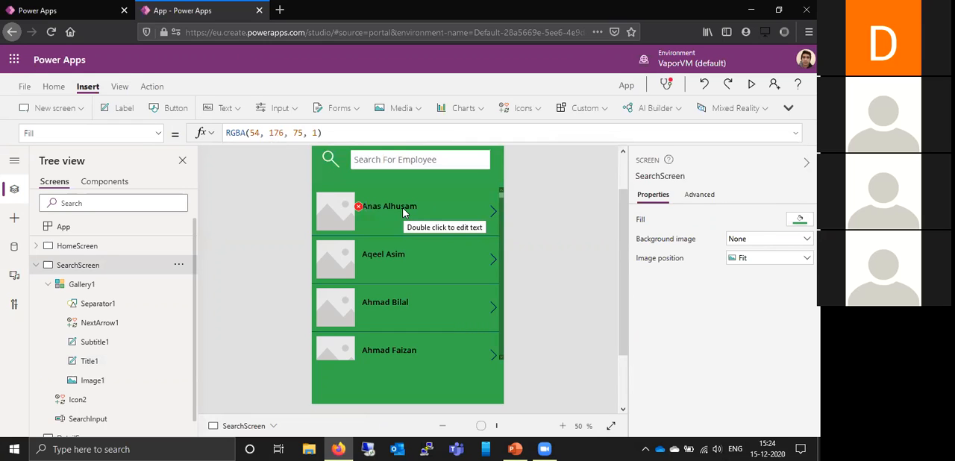
- Set the Text formula of the gallery's Subtitle1 label to ThisItem.JobTitle
left_click(118, 344)
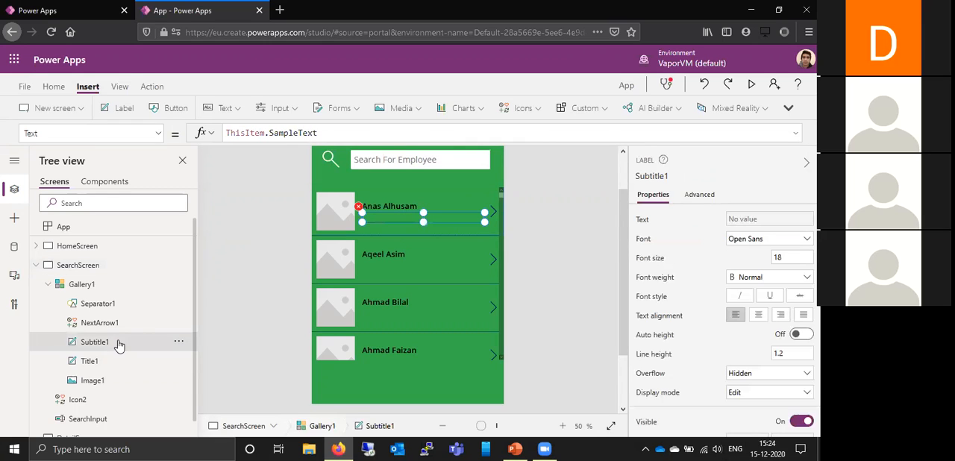
left_click(346, 132)
key("BackSpace")
key("BackSpace")
key("BackSpace")
key("BackSpace")
key("BackSpace")
key("BackSpace")
key("BackSpace")
key("BackSpace")
key("BackSpace")
key("BackSpace")
type("Job")
left_click(322, 154)
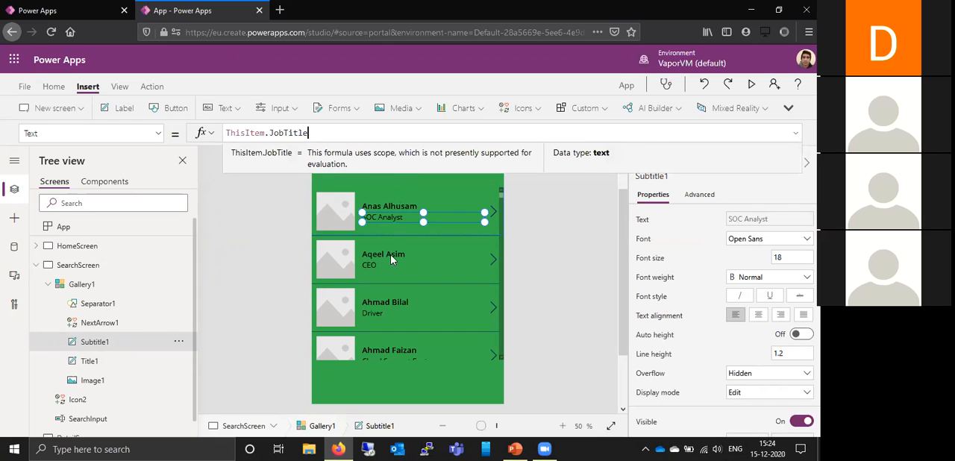
- Replace SampleImage in the Image formula of the gallery's Image1 with the start of an Office365Users.UserPhoto( call
left_click(335, 219)
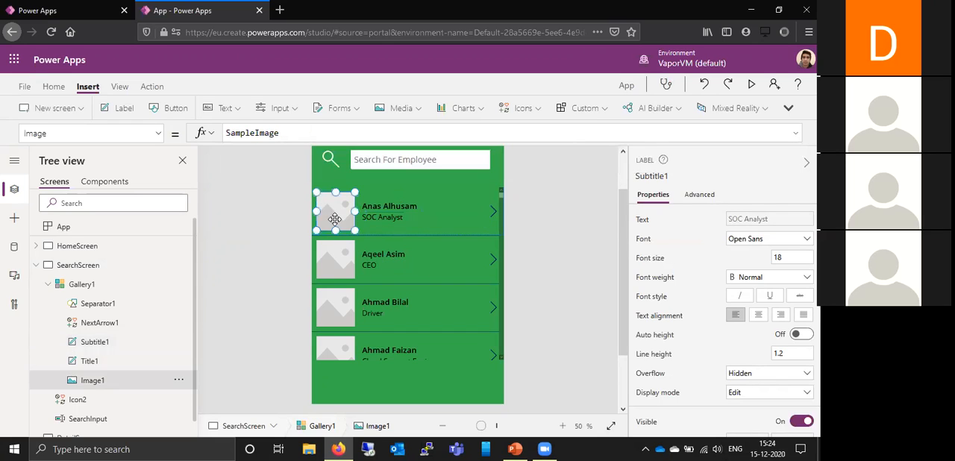
left_click(381, 134)
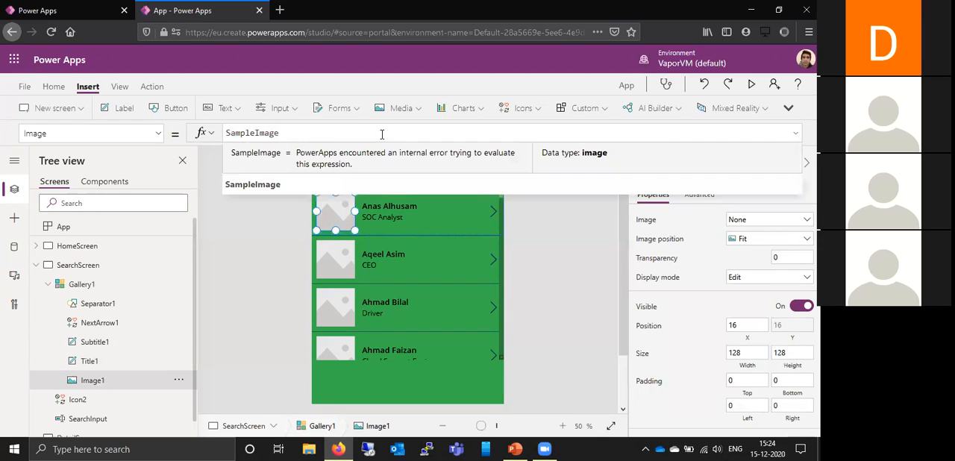
key("BackSpace")
key("BackSpace")
key("BackSpace")
key("BackSpace")
key("BackSpace")
key("BackSpace")
key("BackSpace")
key("BackSpace")
key("BackSpace")
key("BackSpace")
key("BackSpace")
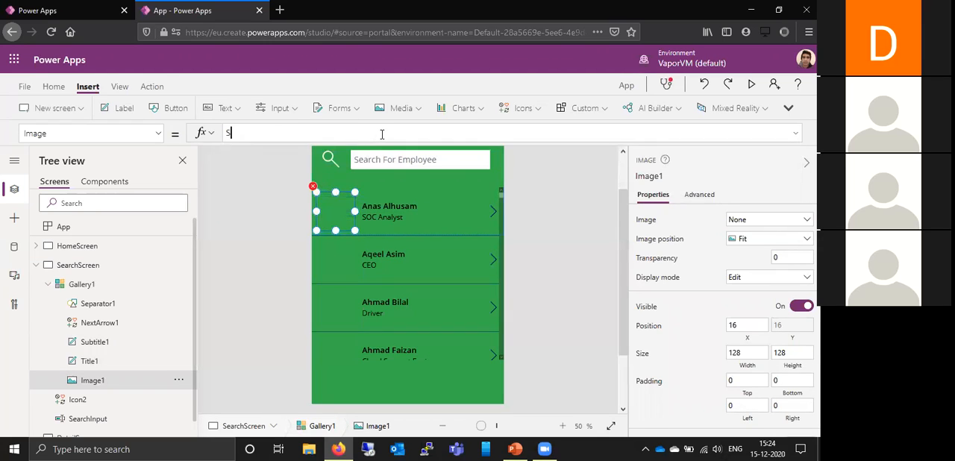
type("Offi")
key("BackSpace")
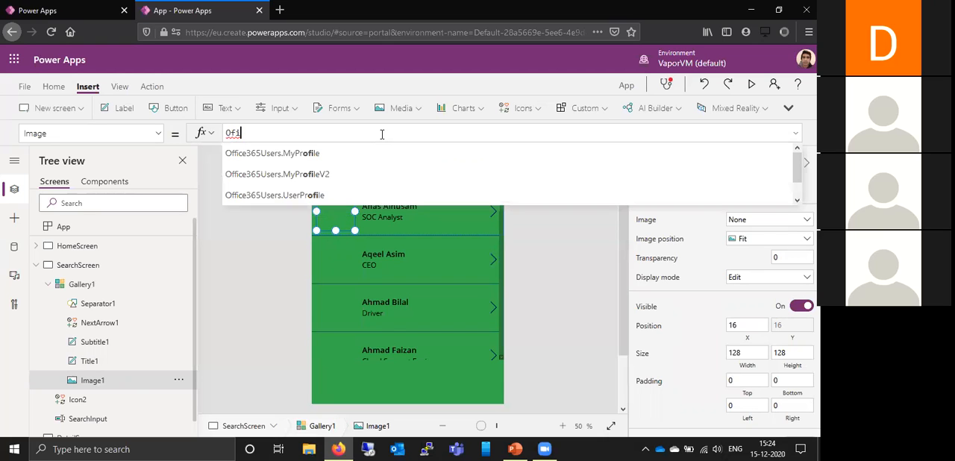
key("BackSpace")
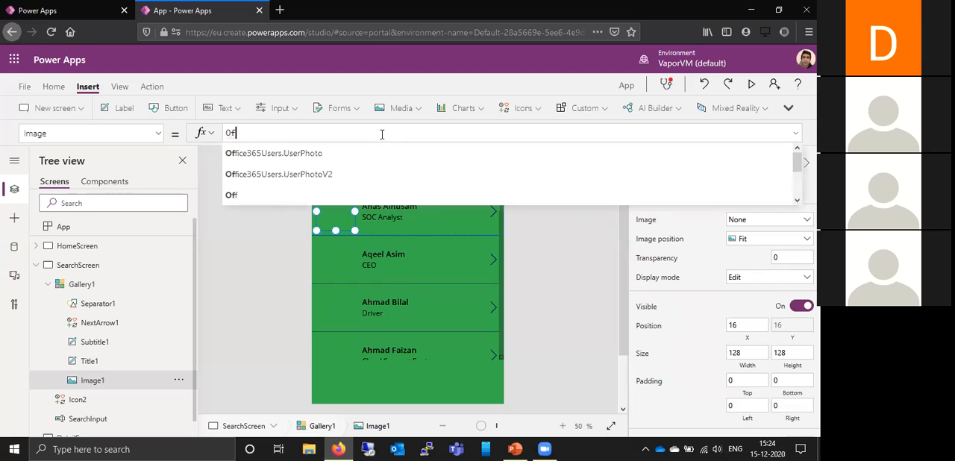
type("f")
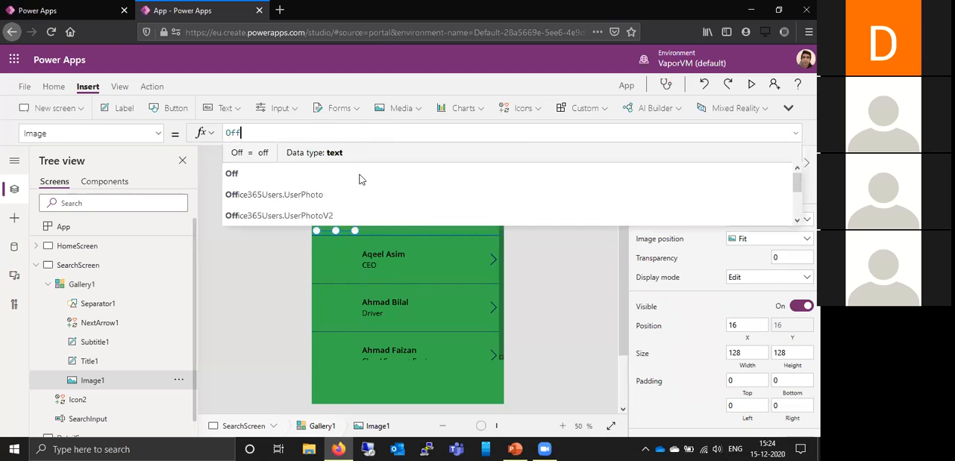
left_click(353, 194)
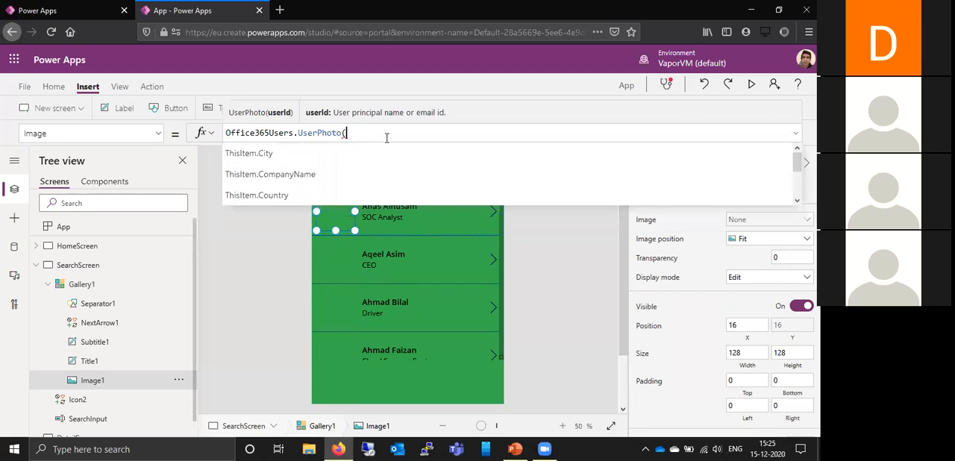
- Complete Image1's formula as Office365Users.UserPhoto(ThisItem.Id)
type("Thi")
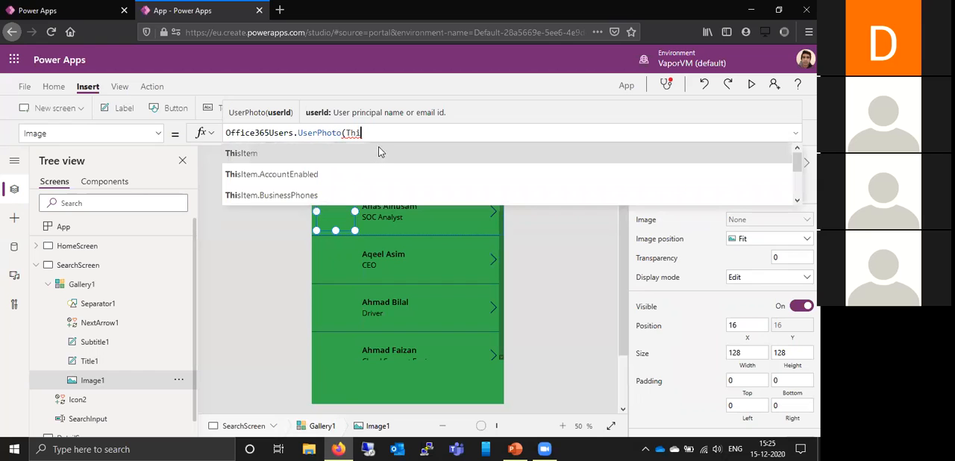
left_click(376, 159)
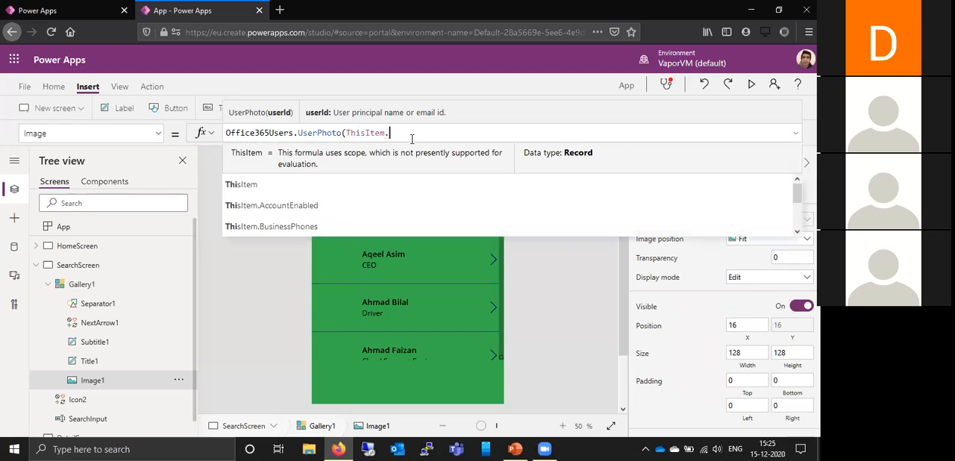
type(".Id")
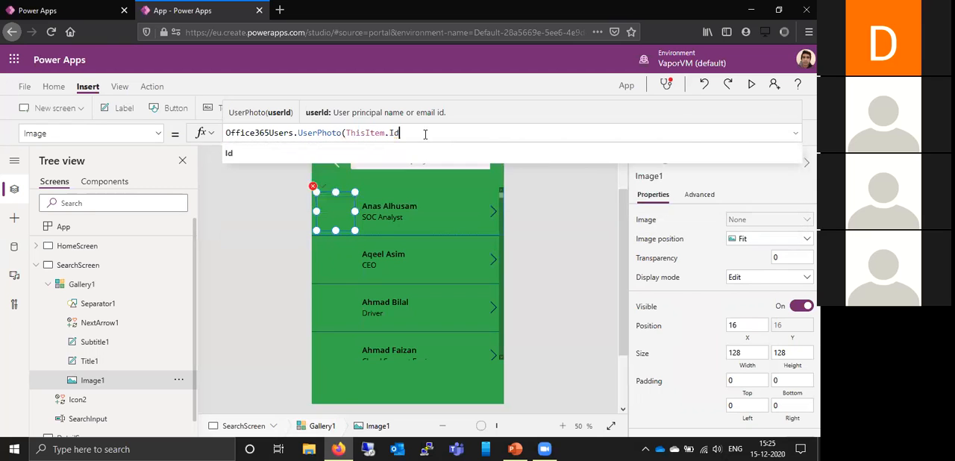
type(")")
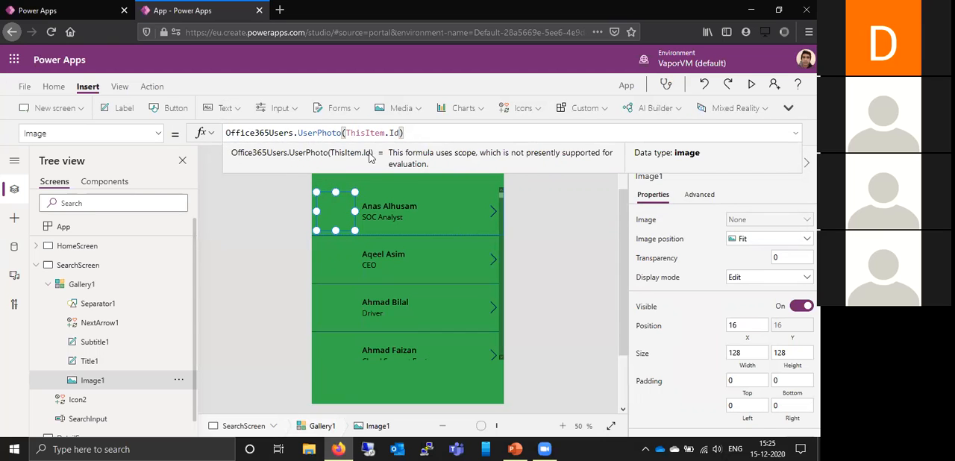
left_click(595, 240)
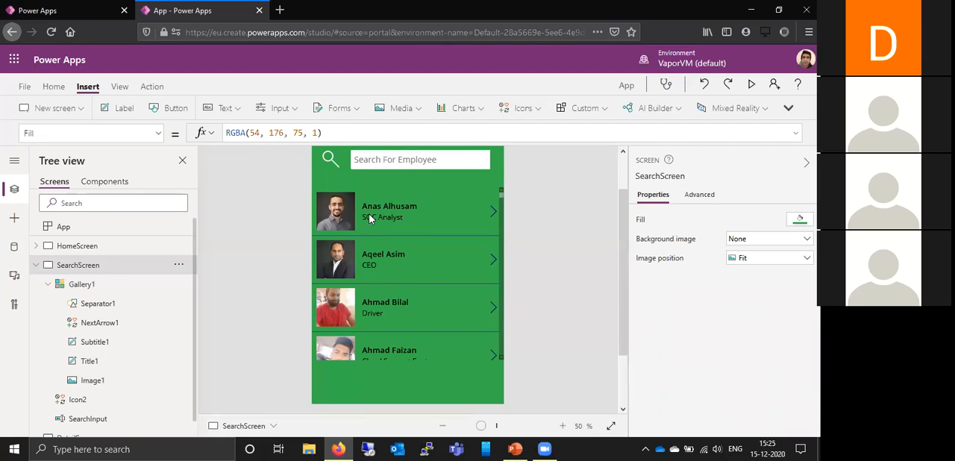
- Set the text color of the gallery's Title1 and Subtitle1 labels to white
left_click(407, 206)
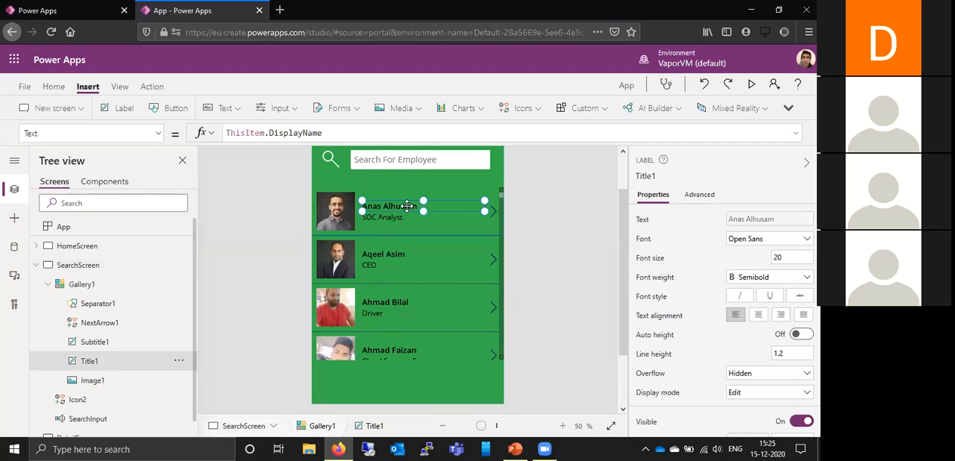
scroll(691, 318, "down", 3)
scroll(692, 318, "down", 1)
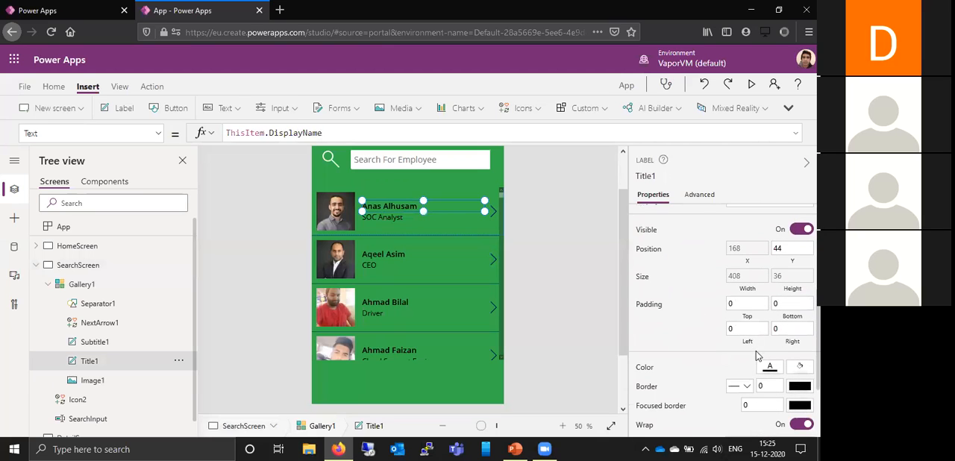
left_click(768, 366)
left_click(587, 388)
left_click(393, 220)
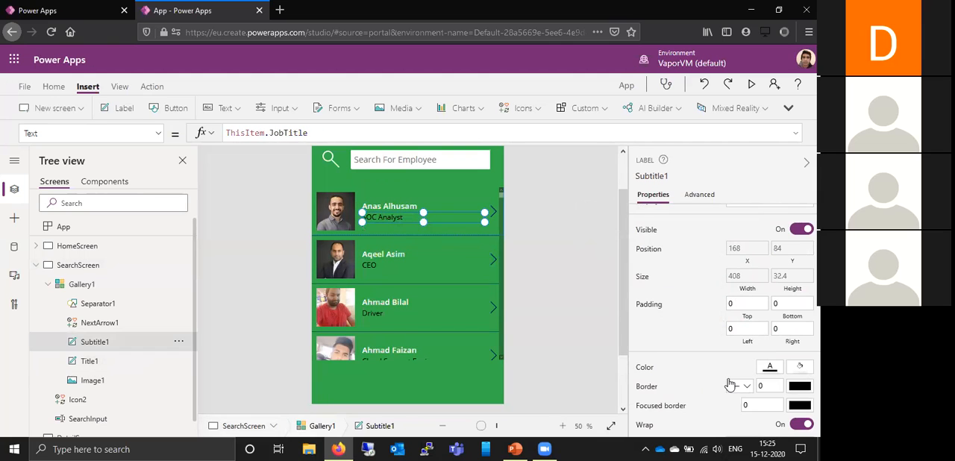
left_click(769, 367)
left_click(586, 389)
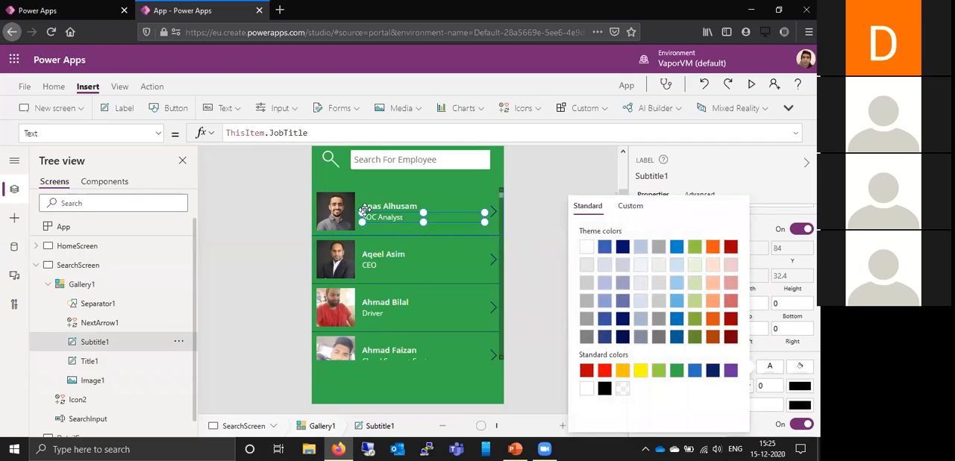
- Try to add top:10 after the closed searchTerm record in Gallery1's SearchUser formula
left_click(113, 287)
left_click(113, 284)
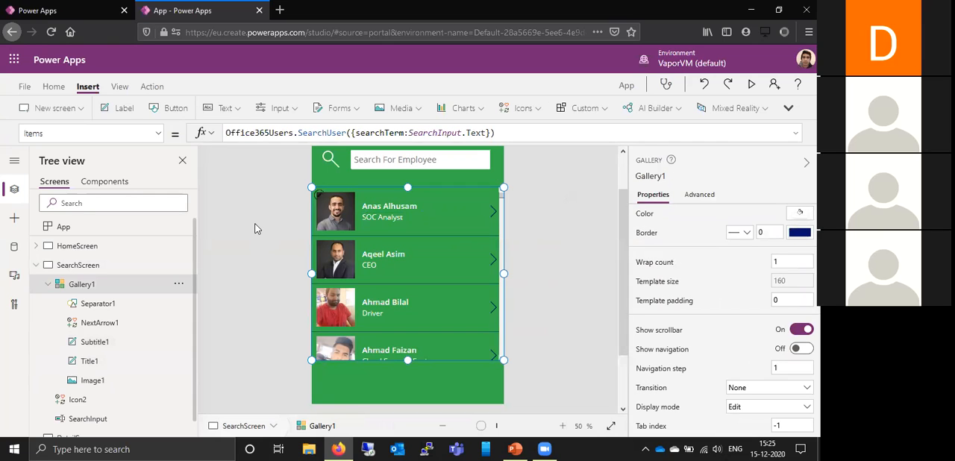
left_click(517, 131)
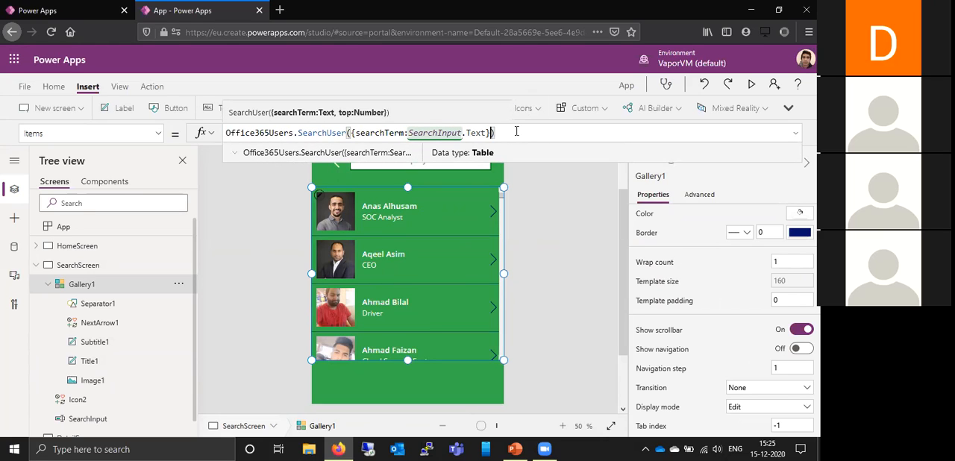
type(",top")
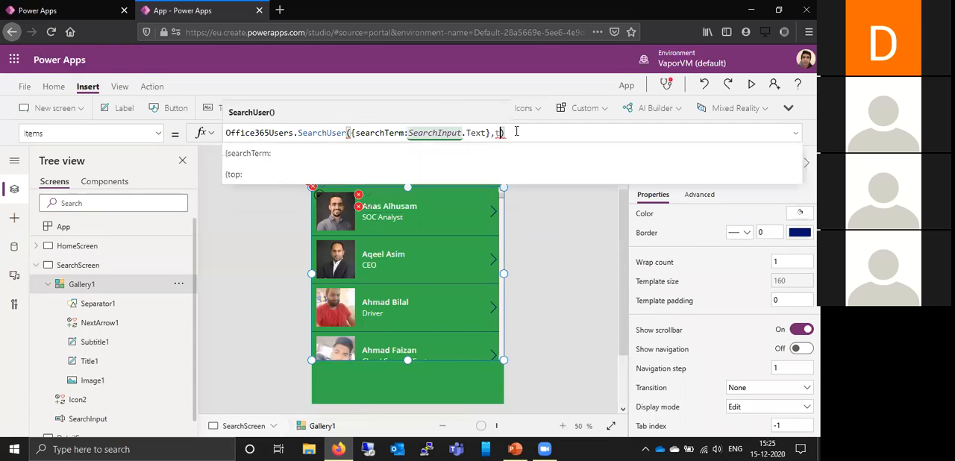
type(":")
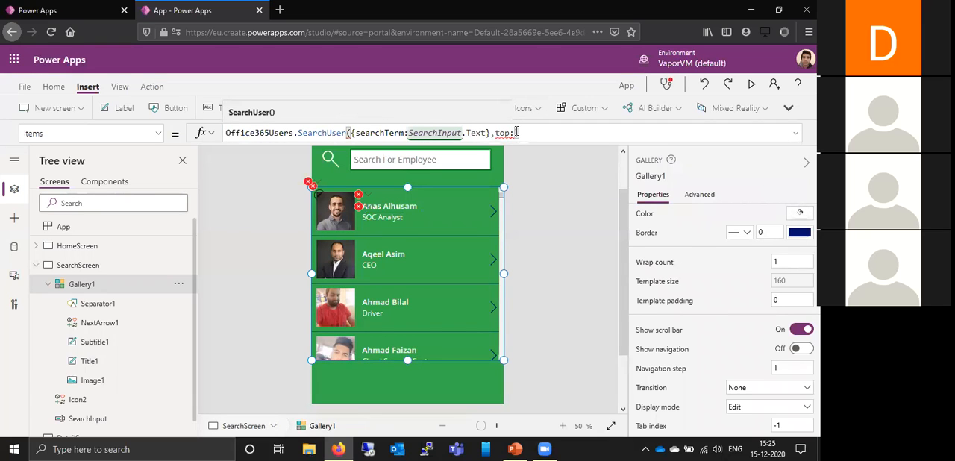
type("10")
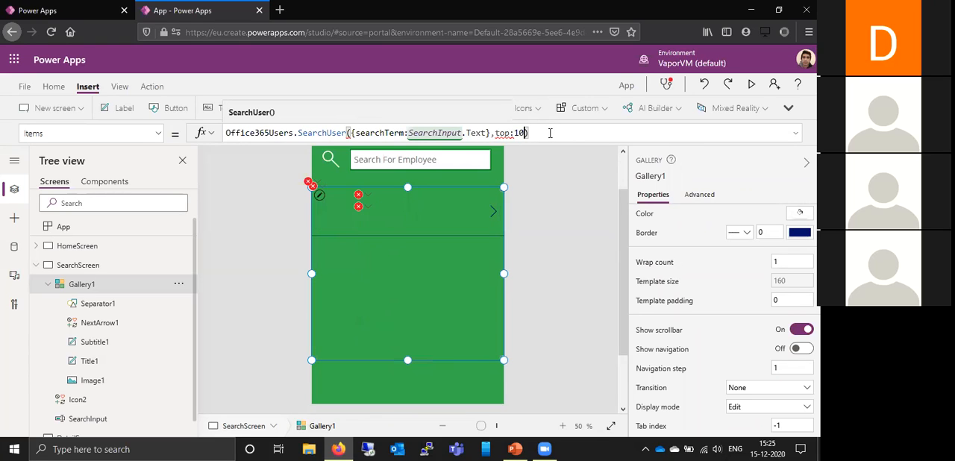
- Move the limit inside the record so Gallery1's Items formula reads Office365Users.SearchUser({searchTerm:SearchInput.Text, top:10})
key("BackSpace")
key("BackSpace")
key("BackSpace")
key("BackSpace")
key("BackSpace")
key("BackSpace")
key("BackSpace")
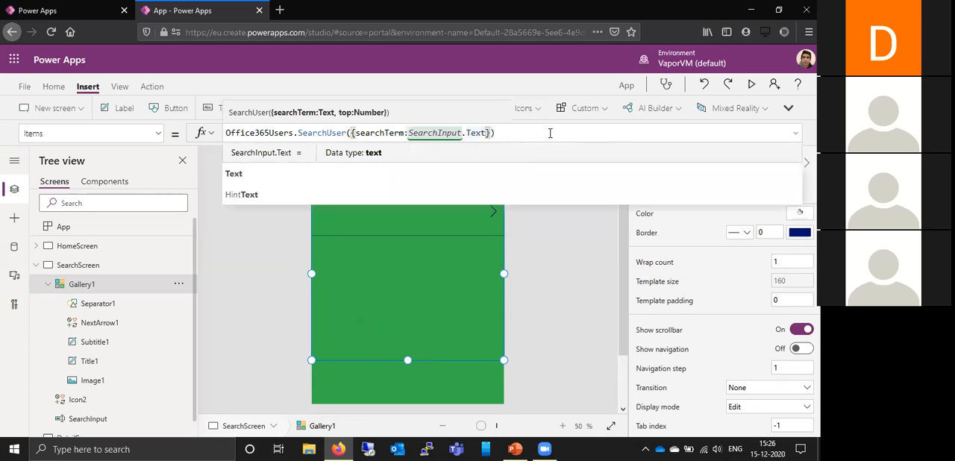
type(", top")
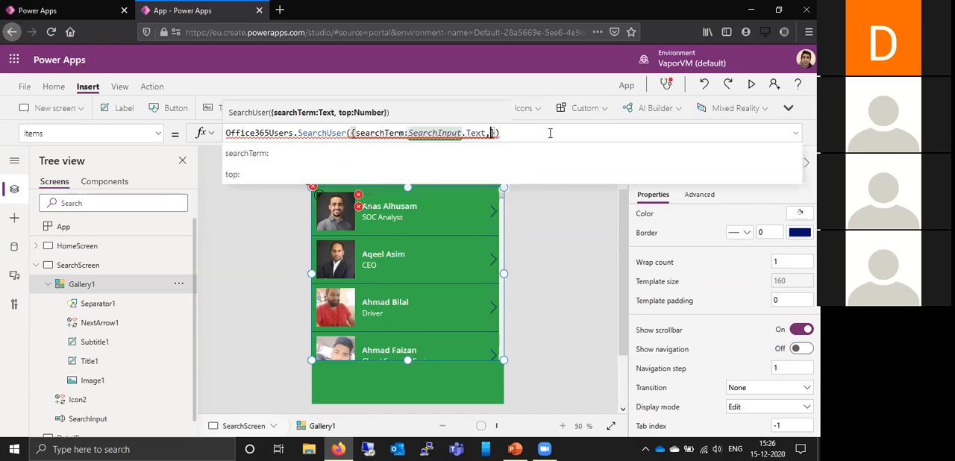
type(":10")
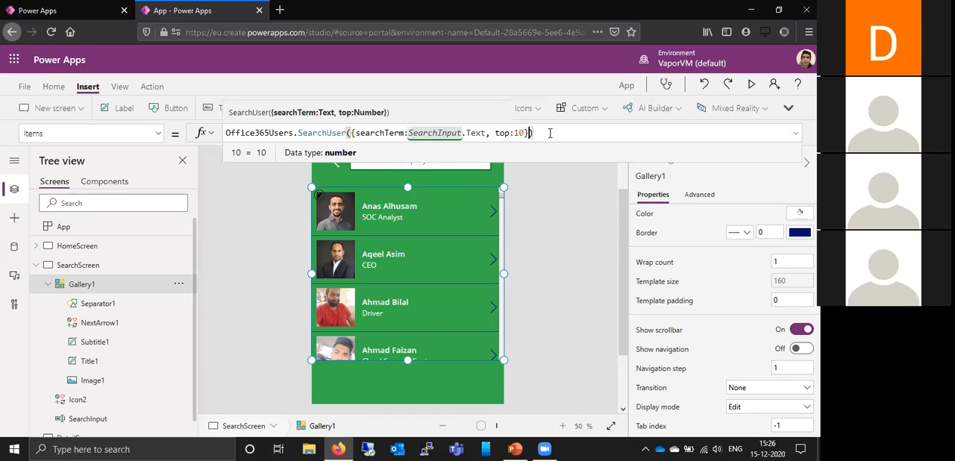
left_click(562, 197)
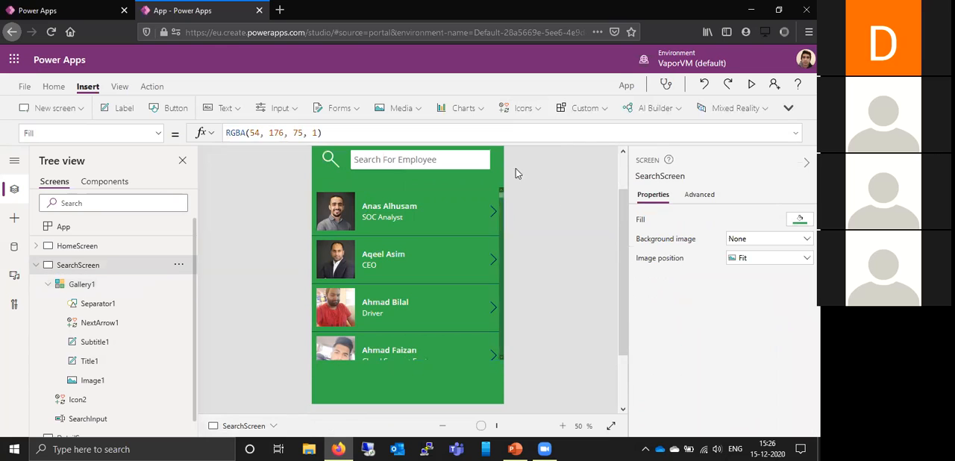
- Preview the search screen and scroll through the employee gallery, returning to the editor
left_click(751, 84)
left_click_drag(517, 146, 512, 242)
left_click_drag(519, 318, 520, 155)
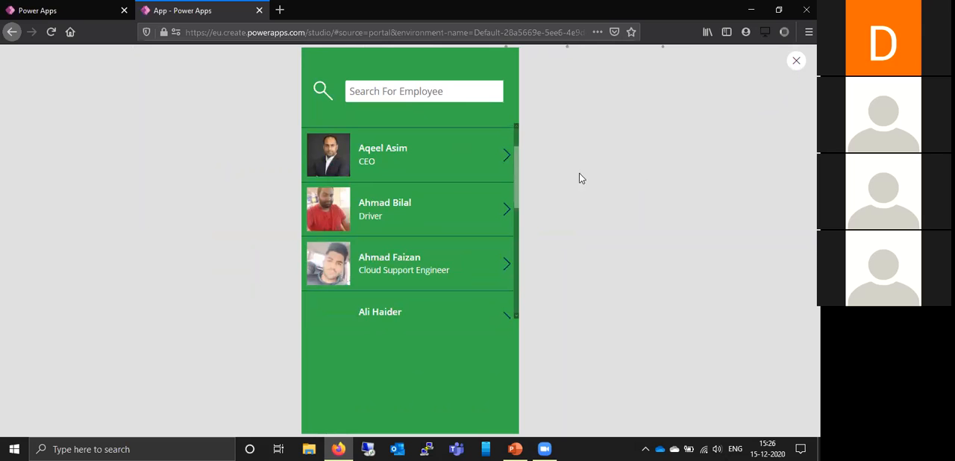
key("Escape")
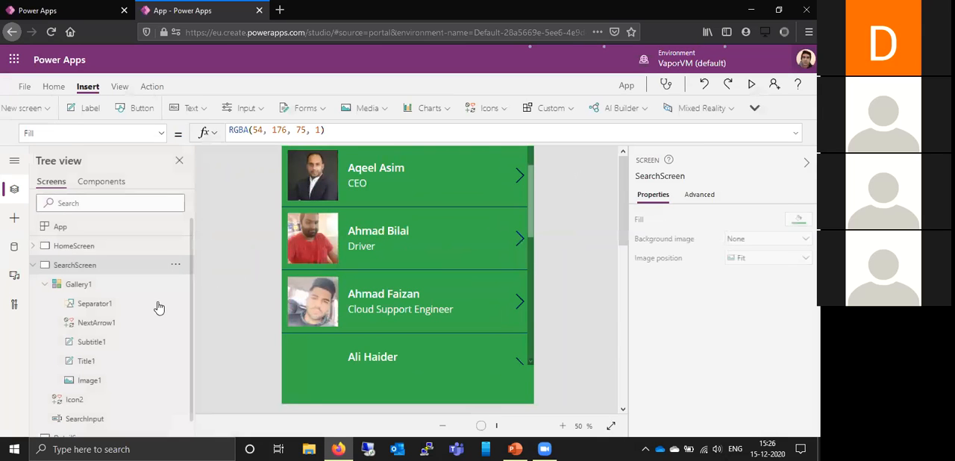
- Insert Filter( in front of Office365Users.SearchUser in Gallery1's Items formula
left_click(145, 284)
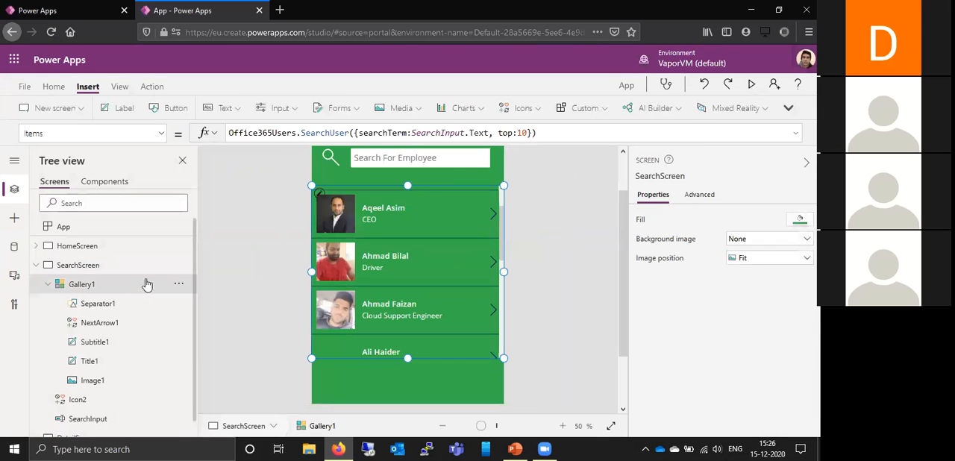
left_click(569, 131)
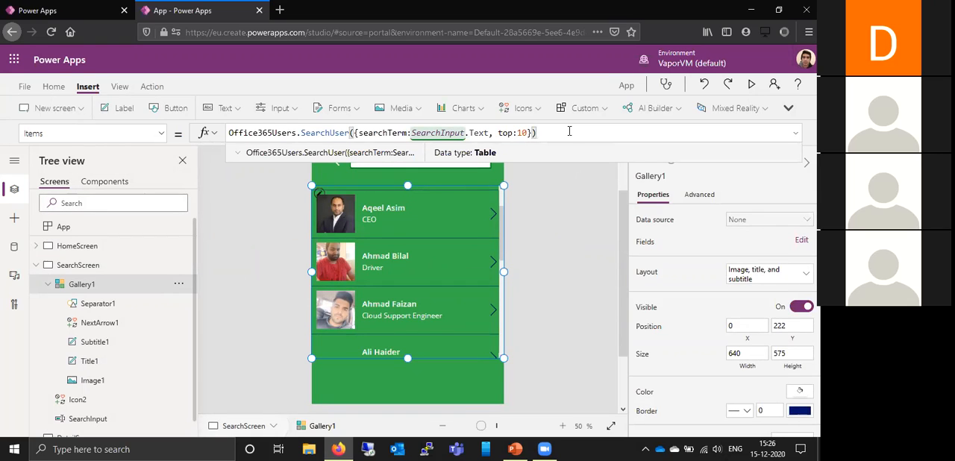
key("Left")
key("Left")
key("Left")
key("Left")
key("Left")
key("Left")
key("Left")
key("Left")
key("Left")
key("Left")
key("Left")
key("Left")
key("Left")
key("Left")
key("Left")
key("Left")
key("Left")
key("Left")
key("Left")
key("Left")
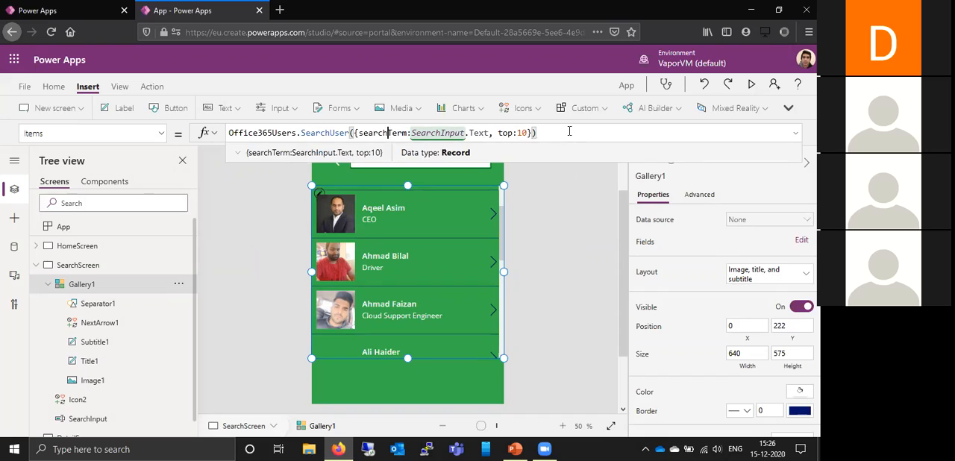
key("Left")
key("Left")
key("Left")
key("Left")
key("Left")
key("Left")
key("Left")
key("Left")
key("Left")
key("Left")
key("Left")
key("Left")
key("Left")
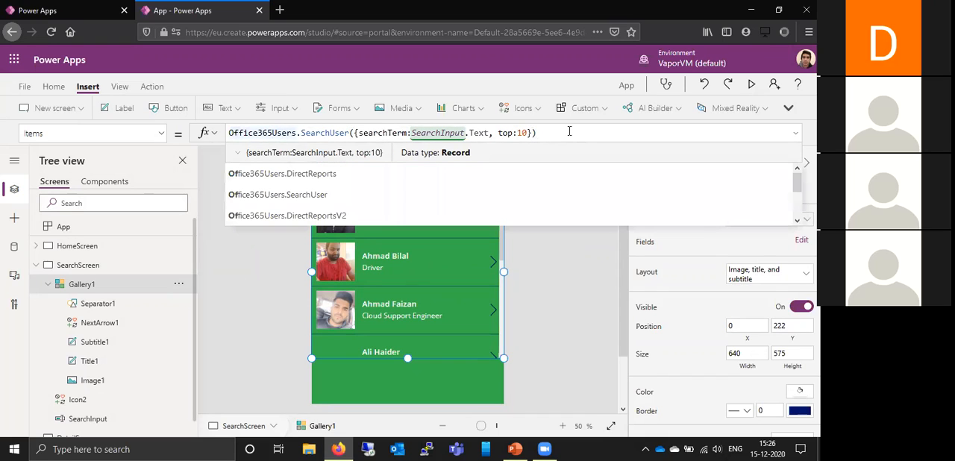
key("Left")
key("Left")
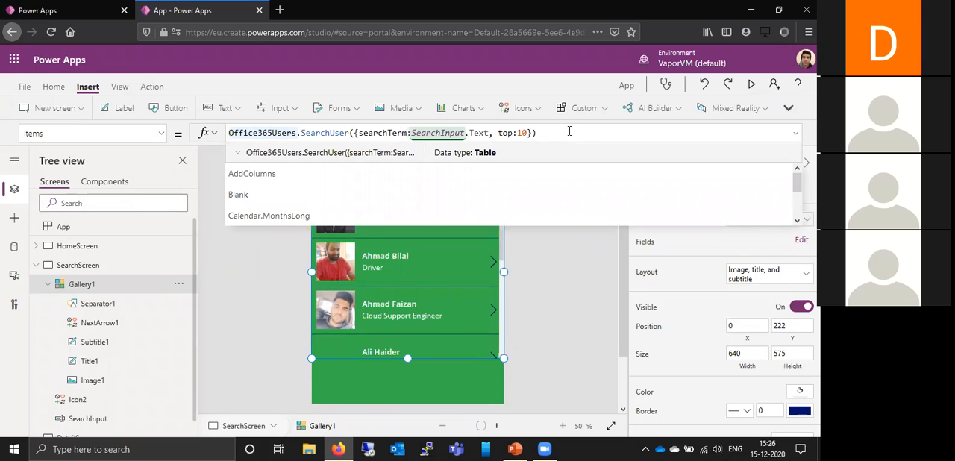
type("Filter")
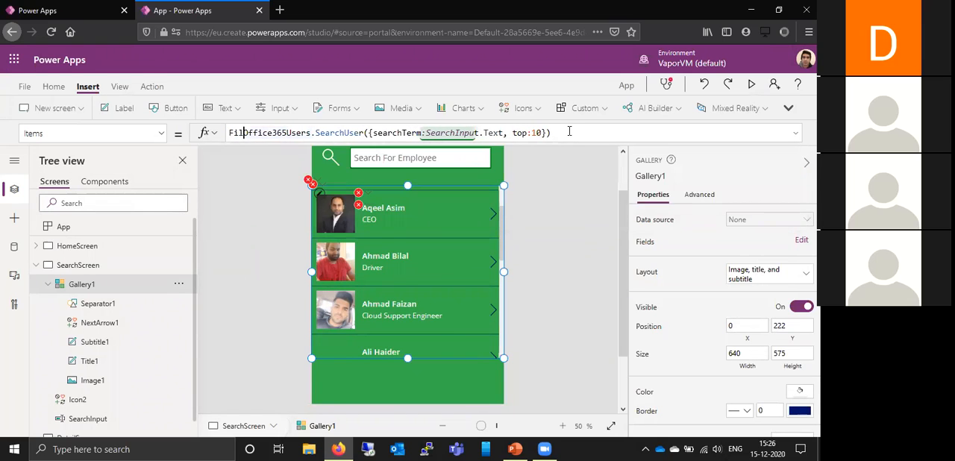
type("(")
- Add AccountEnabled as the logical test after the SearchUser call and close the Filter function in Gallery1's Items formula
key("Right")
key("Right")
key("Right")
key("Right")
key("Right")
key("Right")
key("Right")
key("Right")
key("Right")
key("Right")
key("Right")
key("Right")
key("Right")
key("Right")
key("Right")
key("Right")
key("Right")
key("Right")
key("Right")
key("Right")
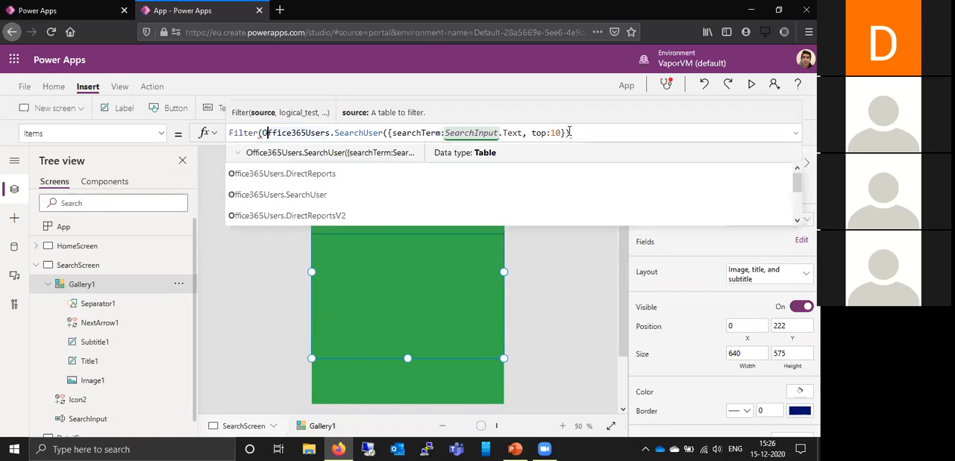
key("Right")
key("Right")
key("Right")
key("Right")
key("Right")
key("Right")
key("Right")
key("Right")
key("Right")
key("Right")
key("Right")
key("Right")
key("Right")
key("Right")
key("Right")
key("Right")
key("Right")
key("Right")
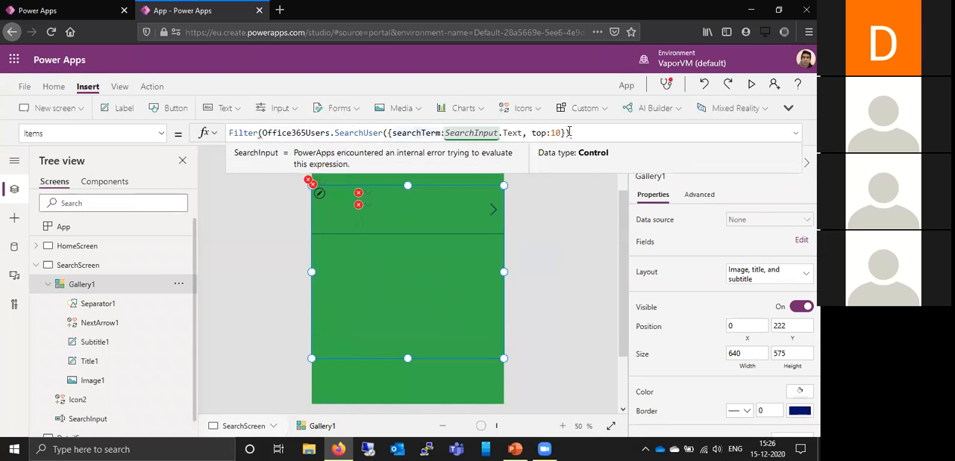
key("Right")
key("Right")
key("Right")
key("Right")
key("Right")
key("Right")
key("Right")
key("Right")
key("Right")
key("Right")
key("Right")
key("Right")
key("Right")
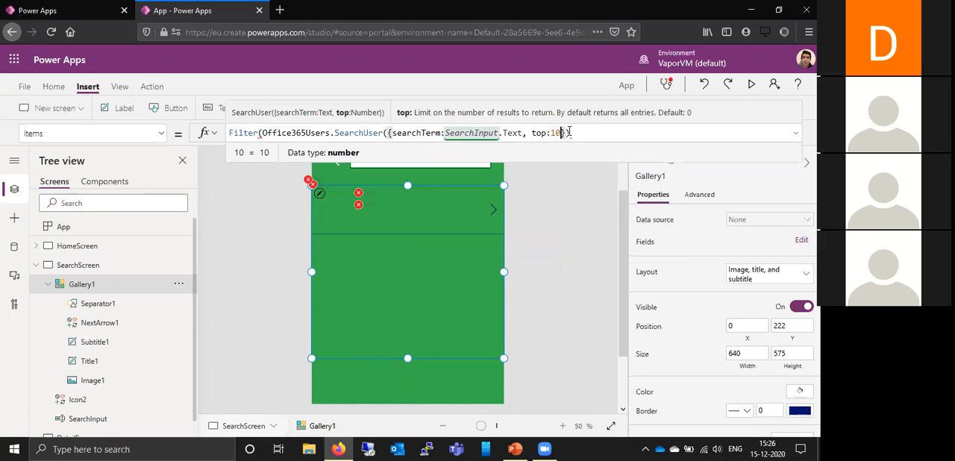
key("Right")
key("Right")
type(",")
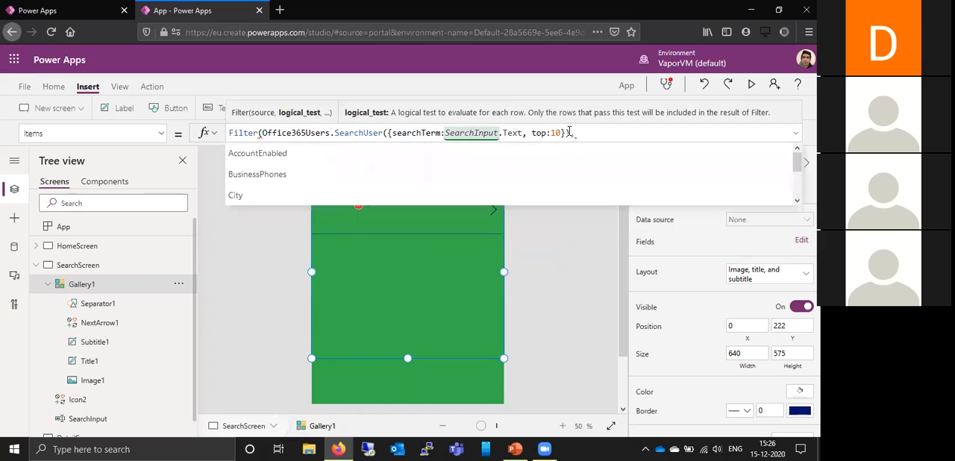
left_click(518, 153)
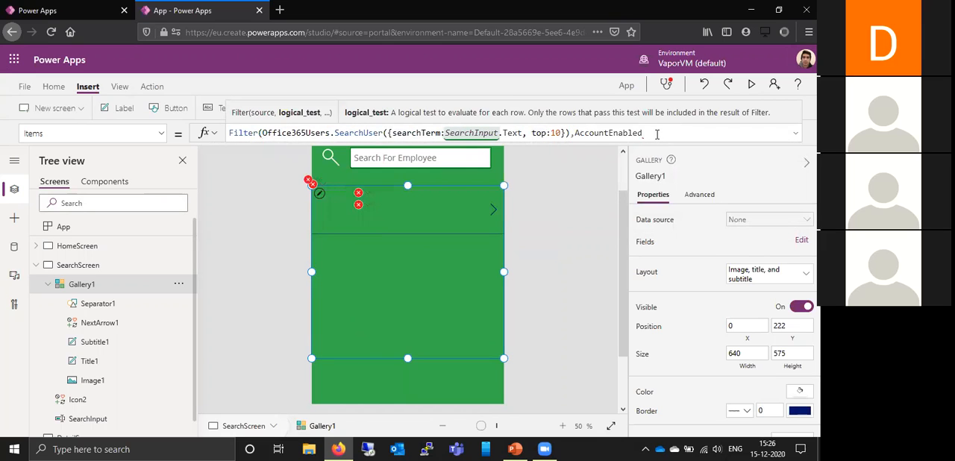
type(")")
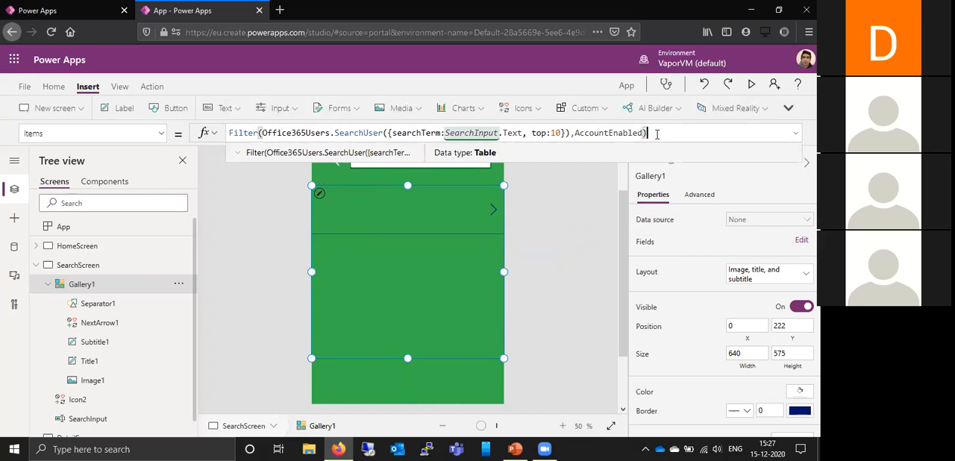
left_click(609, 186)
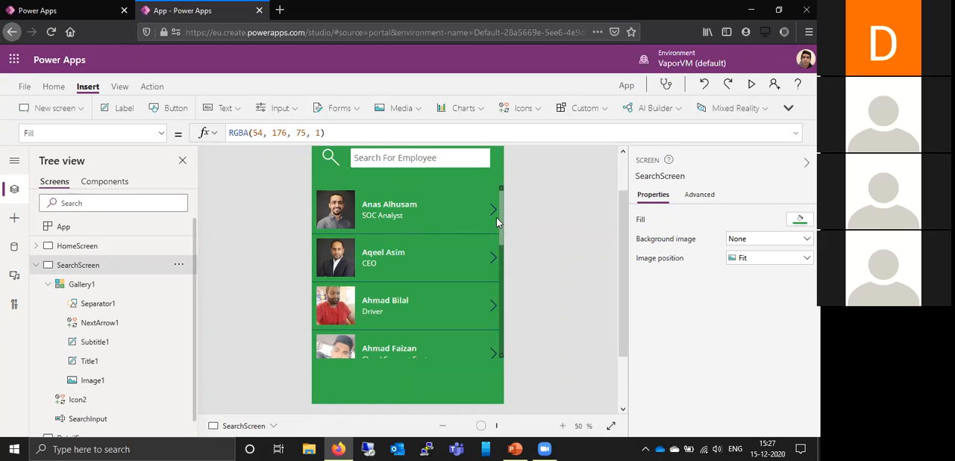
- Preview the search screen, look through the filtered employee gallery for missing photos, and return to the editor
left_click(501, 247)
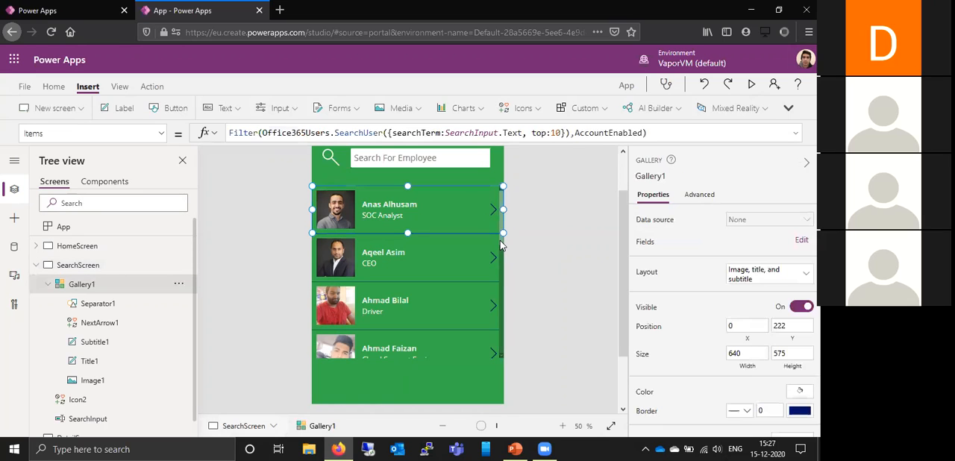
left_click(751, 86)
scroll(444, 206, "down", 2)
scroll(443, 204, "down", 2)
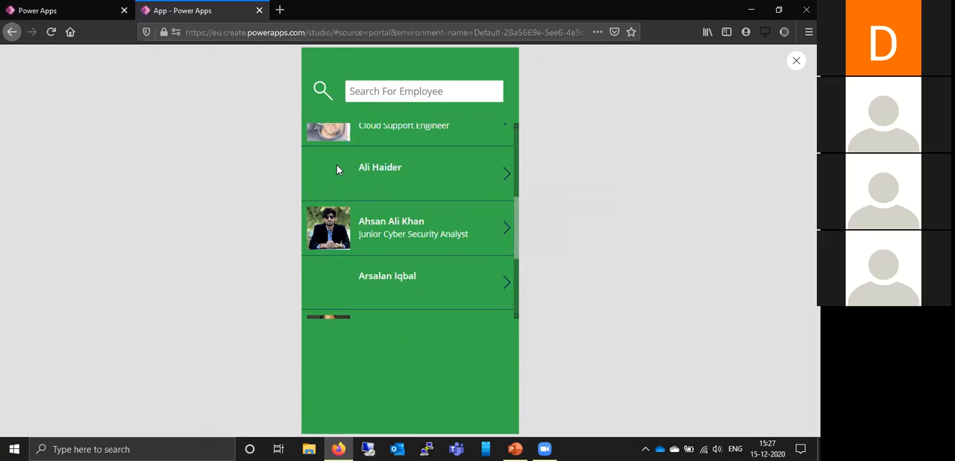
scroll(325, 269, "down", 2)
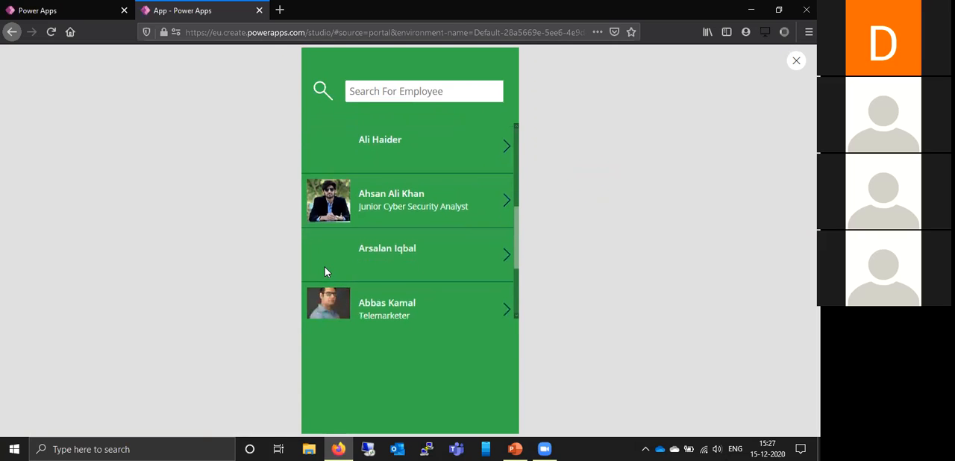
scroll(325, 272, "down", 1)
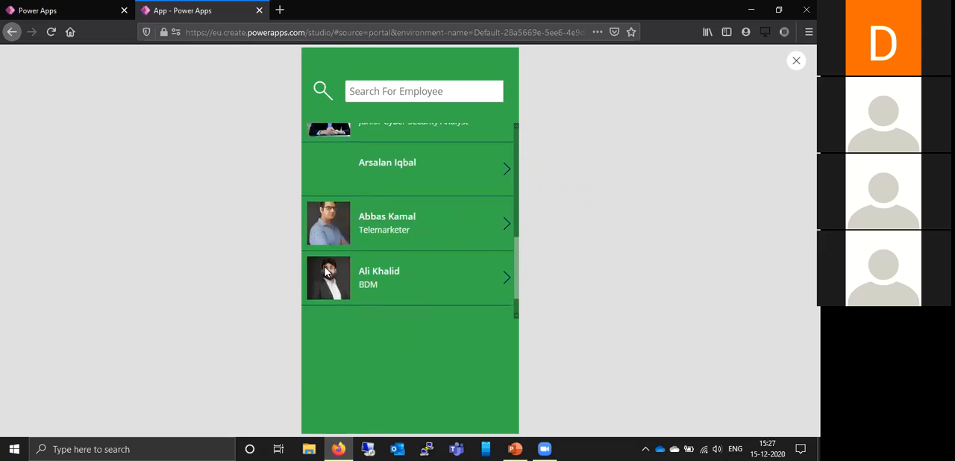
scroll(324, 269, "up", 5)
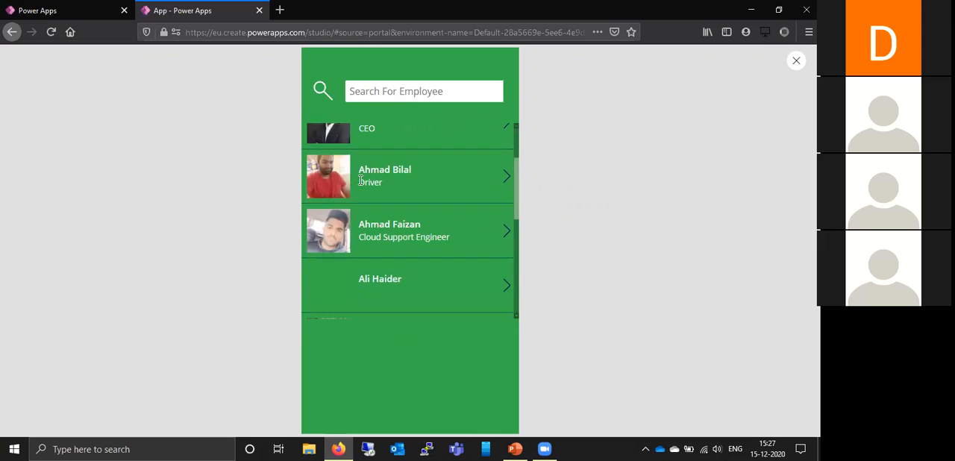
scroll(357, 183, "up", 2)
scroll(360, 180, "down", 2)
scroll(360, 180, "down", 1)
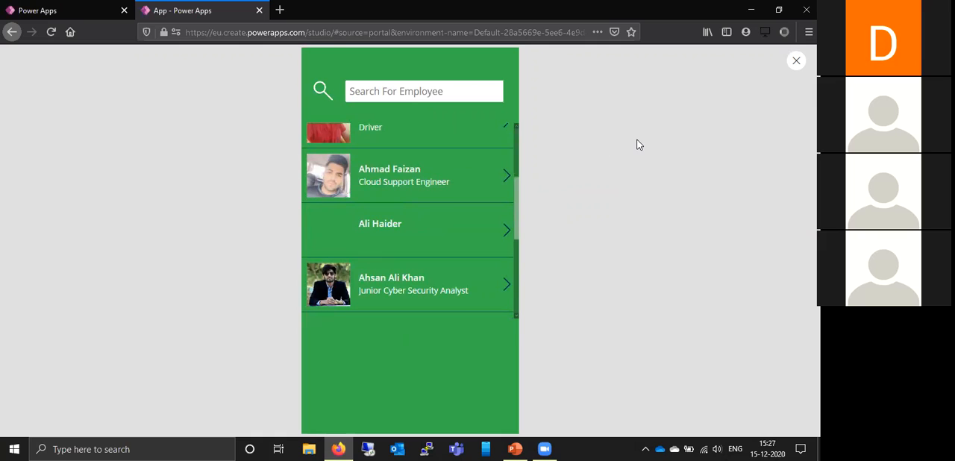
left_click(796, 62)
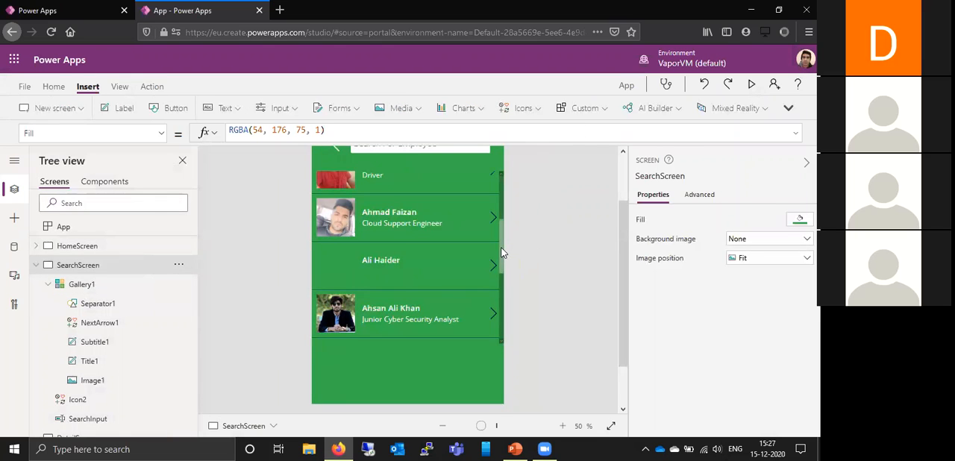
- Select Image1 in Gallery1's first item and upload NoImage.png from Local Disk (D:) to the app's media
left_click(84, 286)
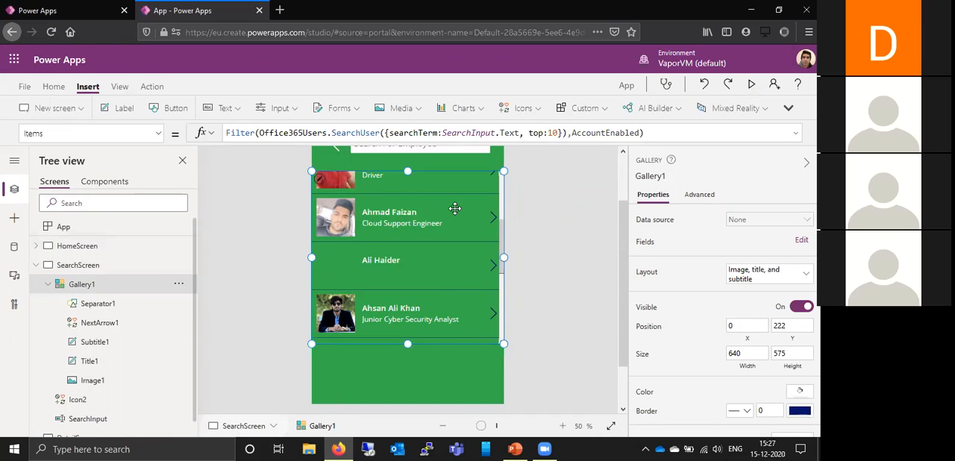
scroll(455, 208, "up", 5)
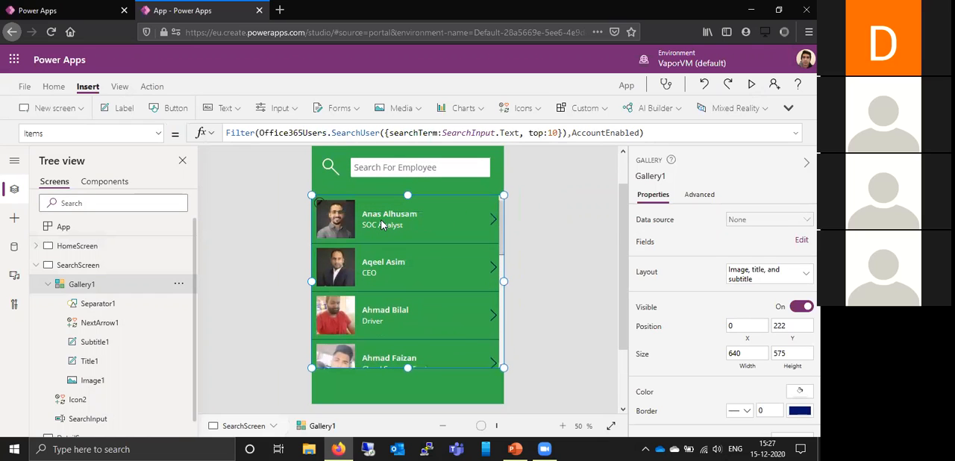
left_click(335, 224)
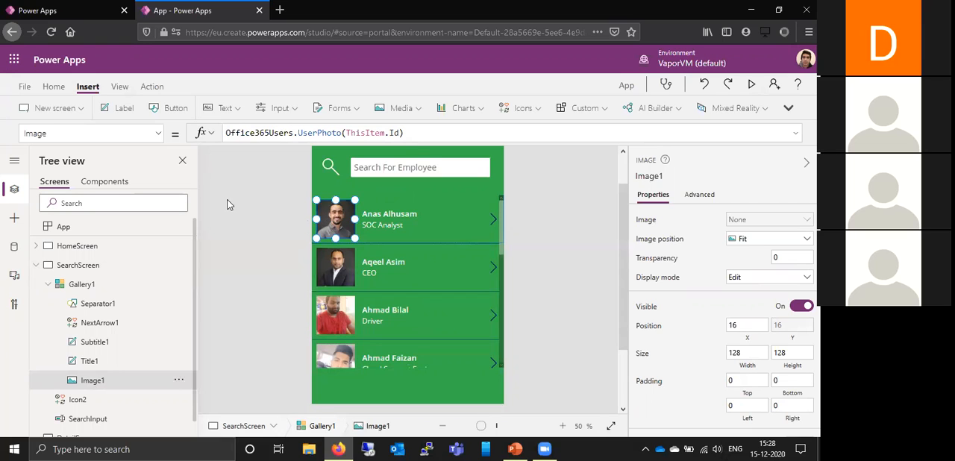
left_click(24, 87)
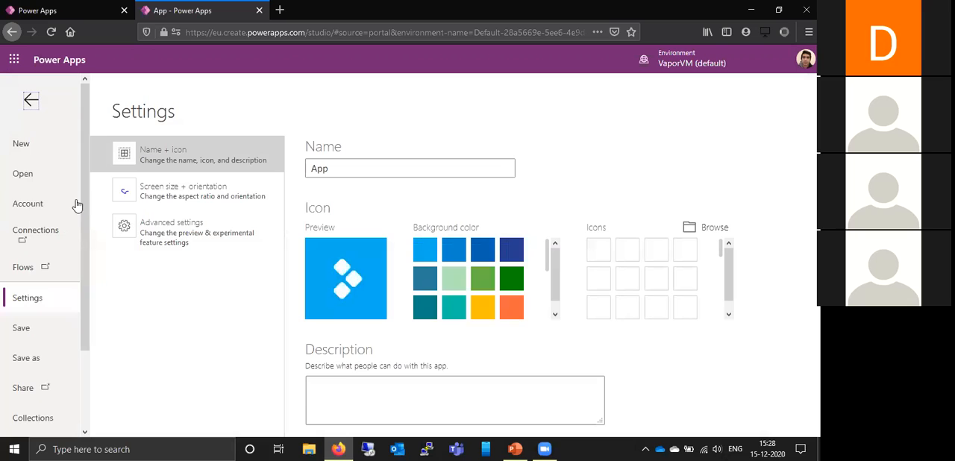
left_click_drag(84, 206, 83, 276)
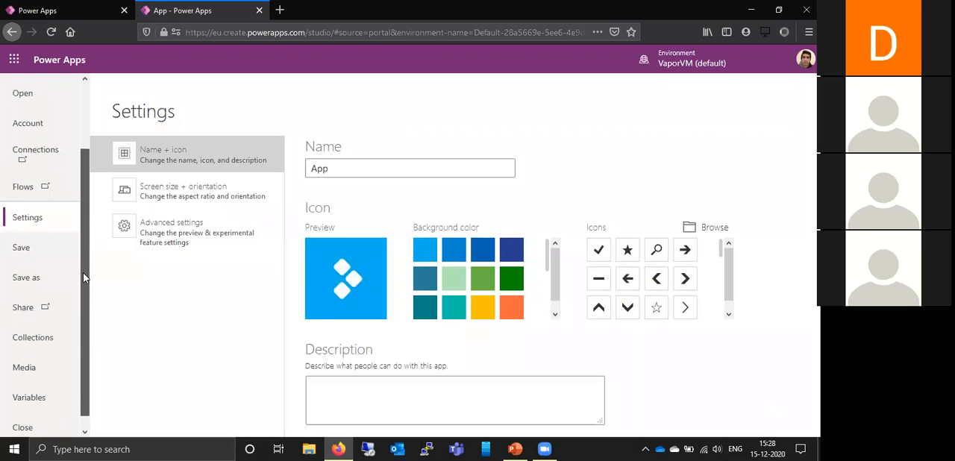
left_click(40, 355)
left_click(67, 208)
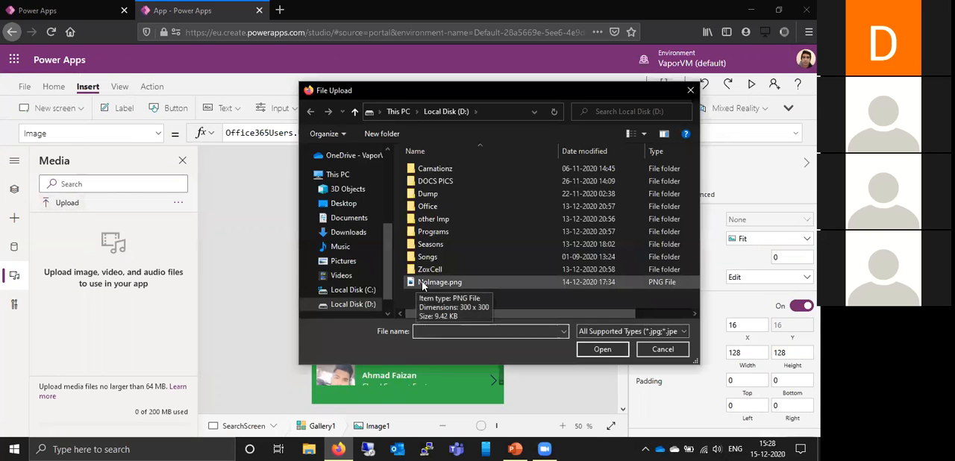
left_click(423, 283)
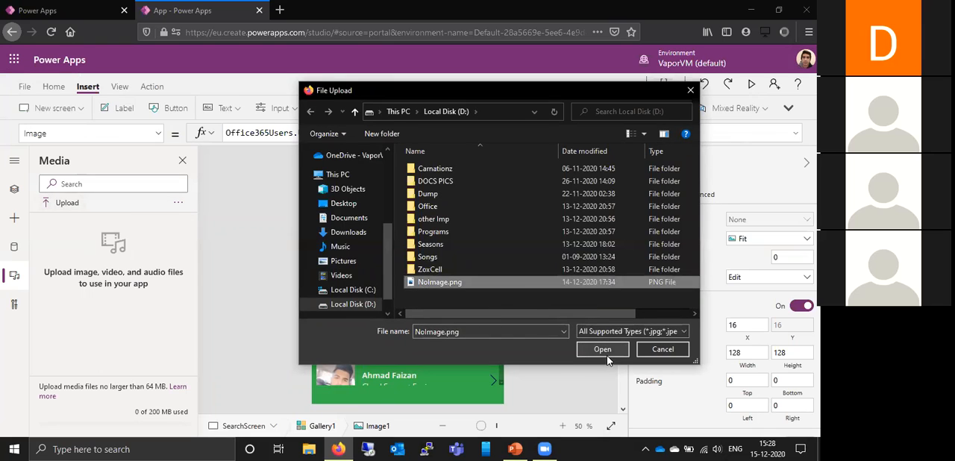
left_click(608, 353)
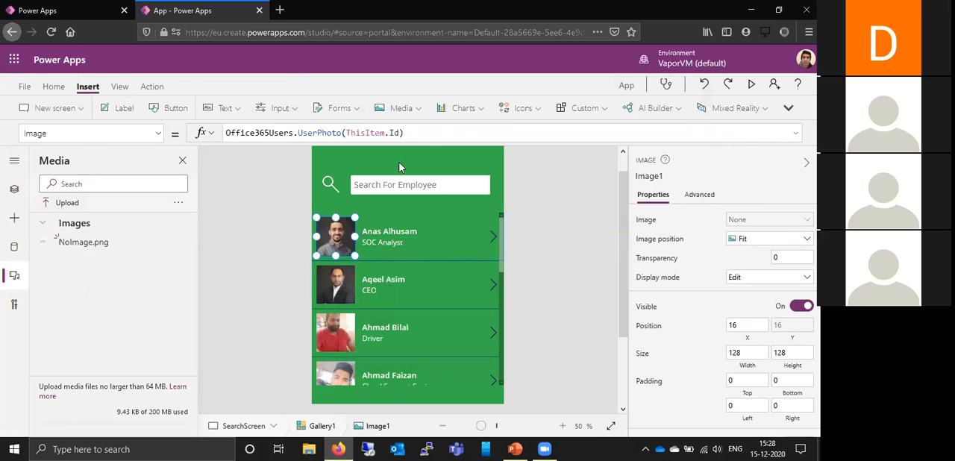
- Replace Image1's existing Image formula with the opening of a conditional, if (
left_click(449, 129)
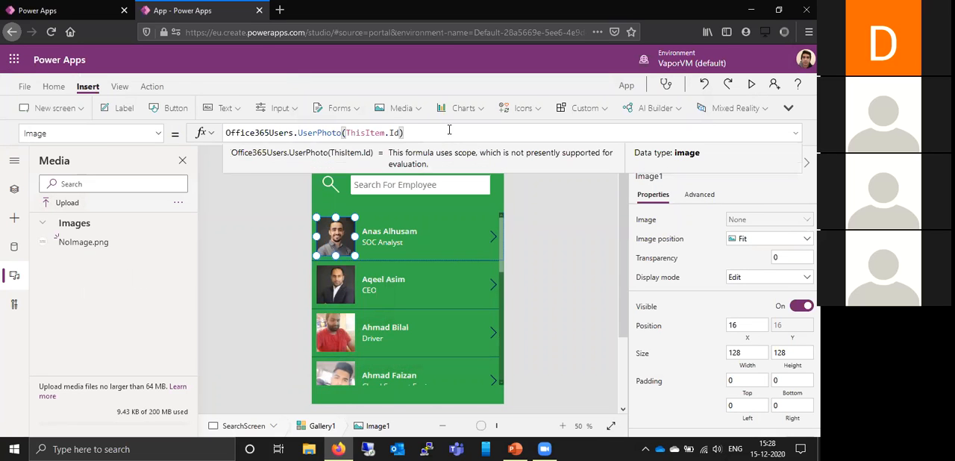
key("Left")
key("Left")
key("Left")
key("Left")
key("Left")
key("Left")
key("Left")
key("Left")
key("Left")
key("Left")
key("Left")
key("Left")
key("Left")
key("Left")
key("Left")
key("Left")
key("Left")
key("Left")
key("Left")
key("Left")
key("Left")
key("Left")
key("Left")
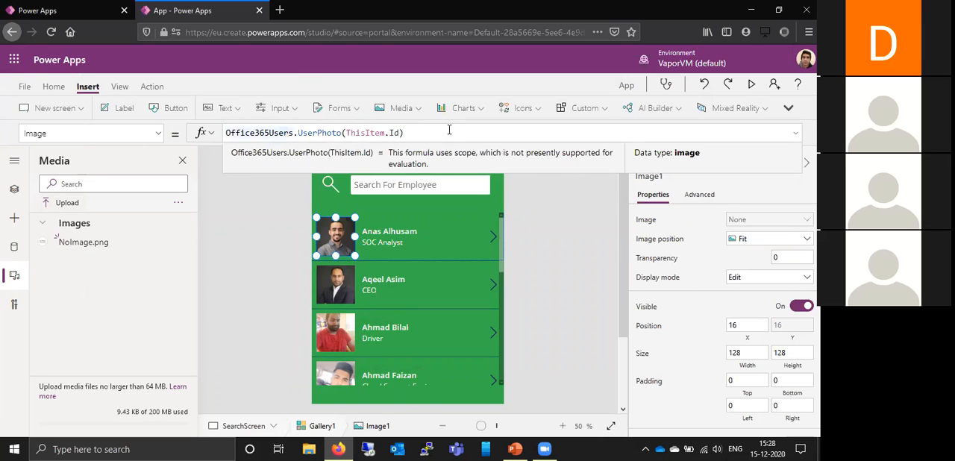
key("ctrl+a")
key("BackSpace")
type("if ")
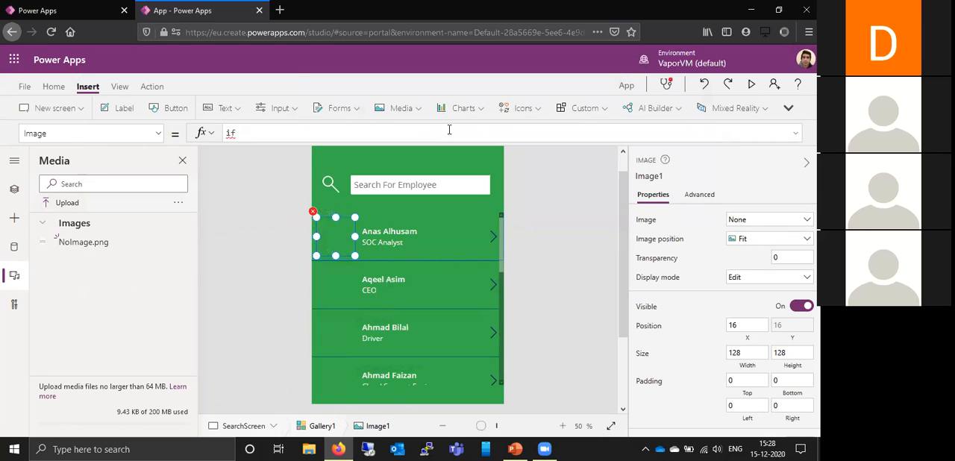
type("(")
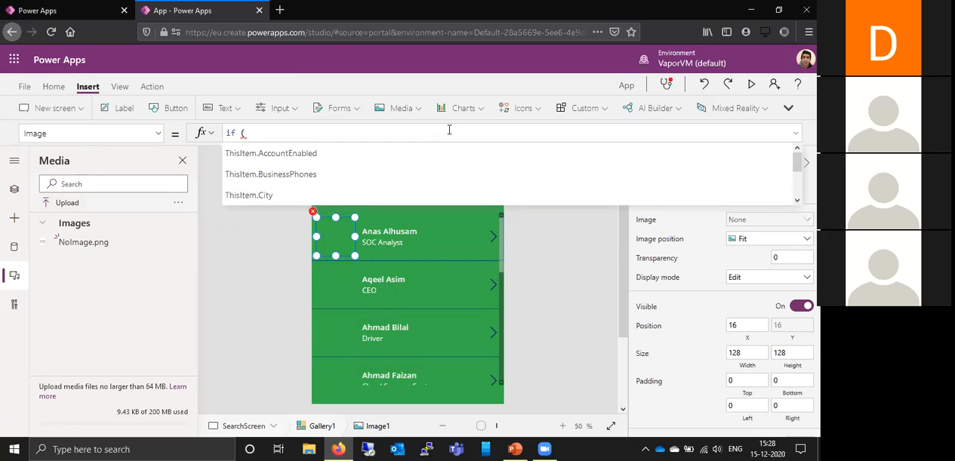
type("Offi")
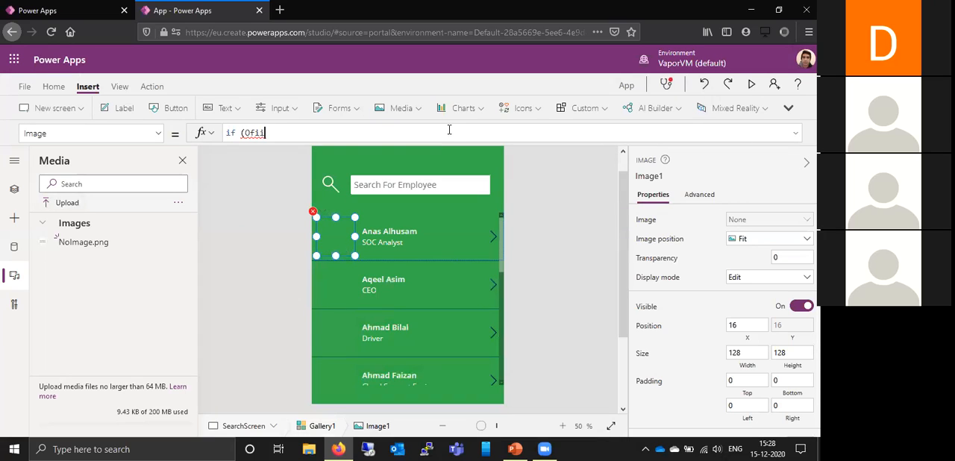
type("ce365Users.UserP")
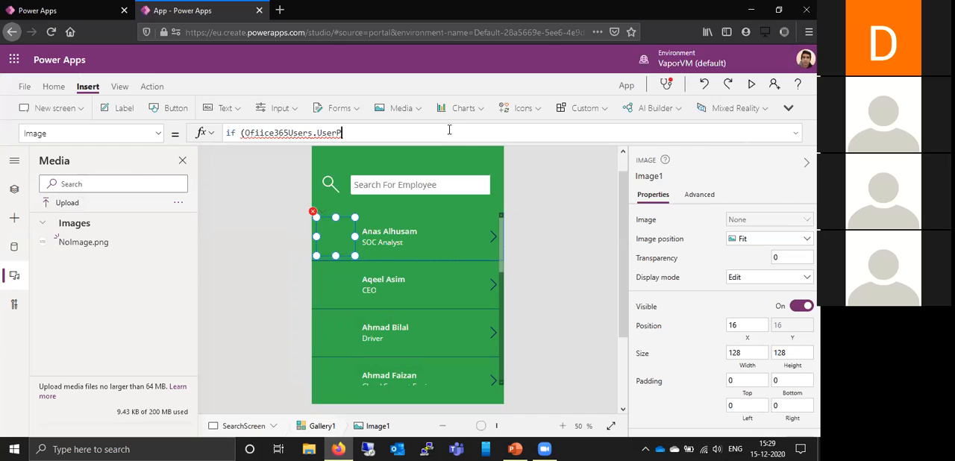
- Correct the misspelled connector name to Office365Users in Image1's if formula
key("Left")
key("Left")
key("Left")
key("Left")
key("Left")
key("Left")
key("Left")
key("Left")
key("Left")
key("Left")
key("Left")
key("Left")
key("Left")
key("Left")
key("Left")
key("BackSpace")
type("f")
key("Right")
- Complete the photo lookup in Image1's if condition as Office365Users.UserPhotoMetadata(ThisItem.Id)
key("Right")
key("Right")
key("Right")
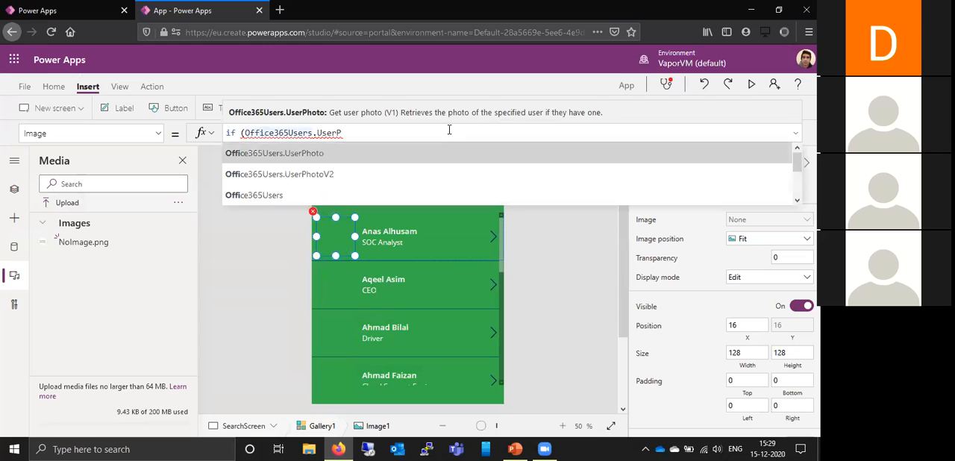
key("Right")
key("Right")
key("Right")
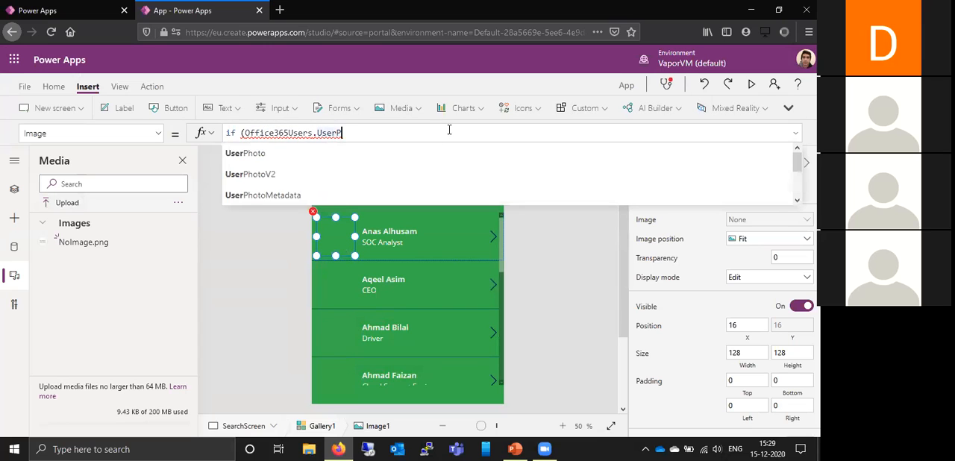
key("Tab")
type("(")
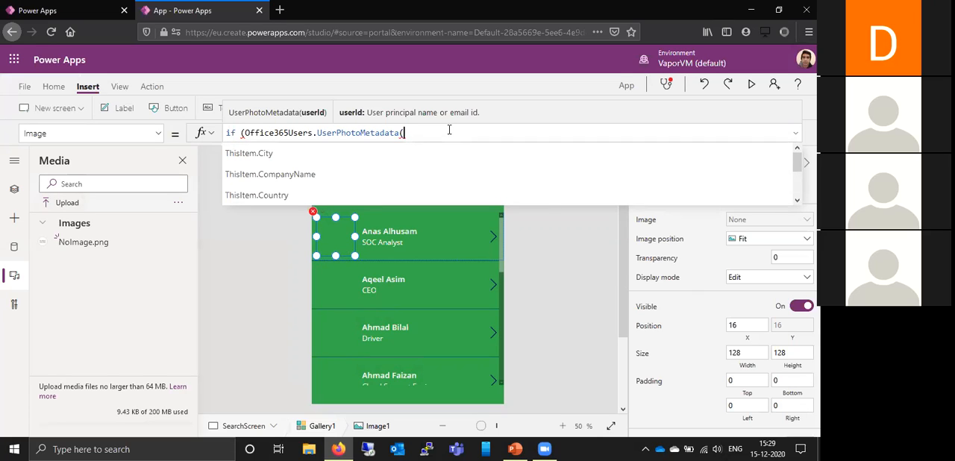
type("This")
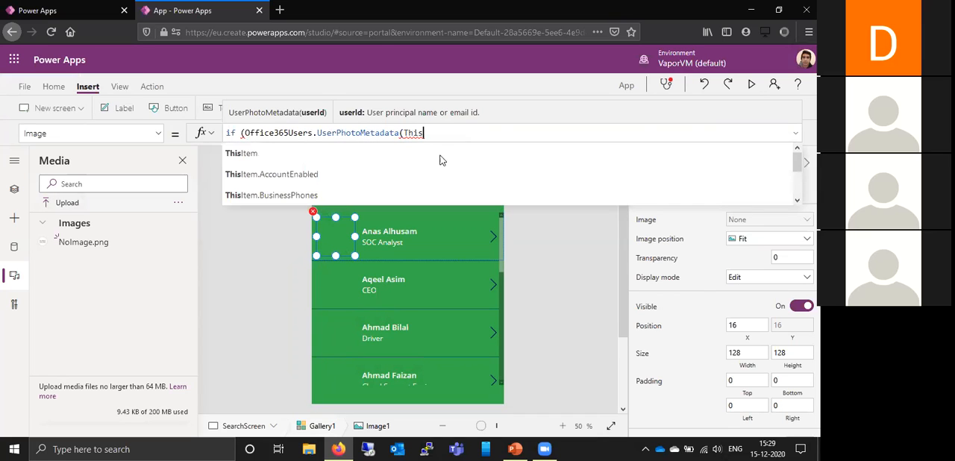
key("Tab")
type(".")
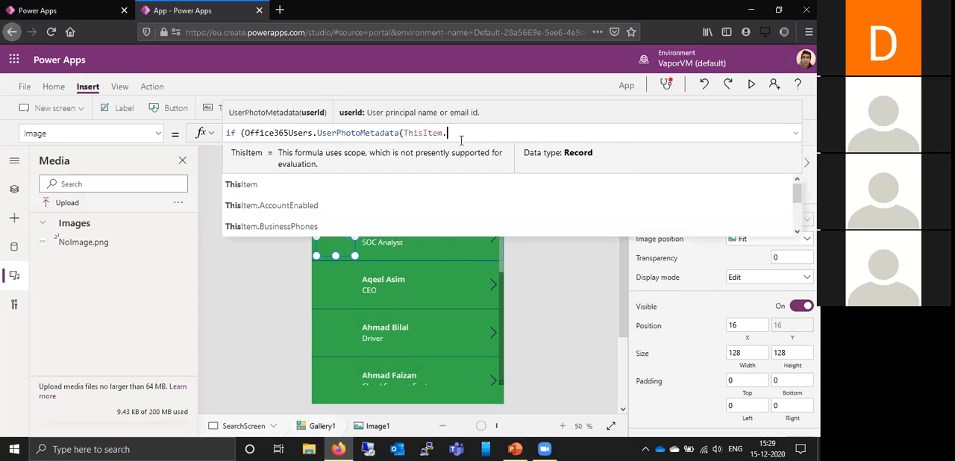
type("Id")
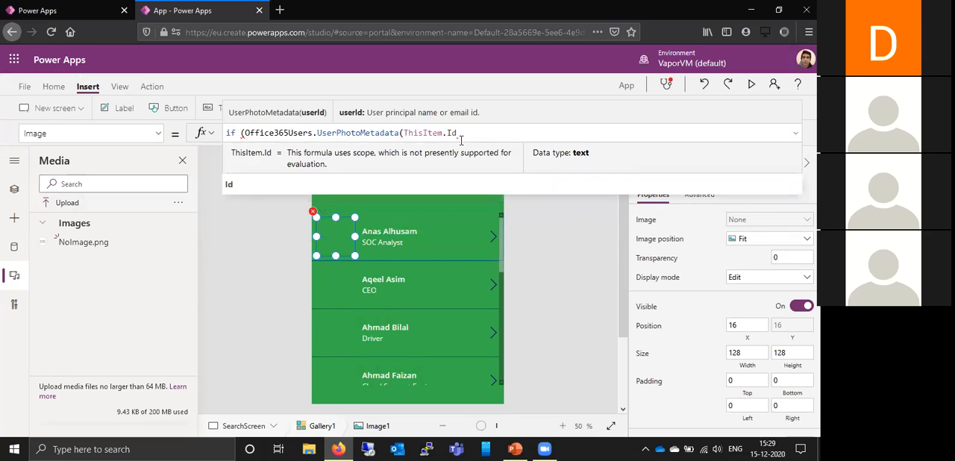
type(")")
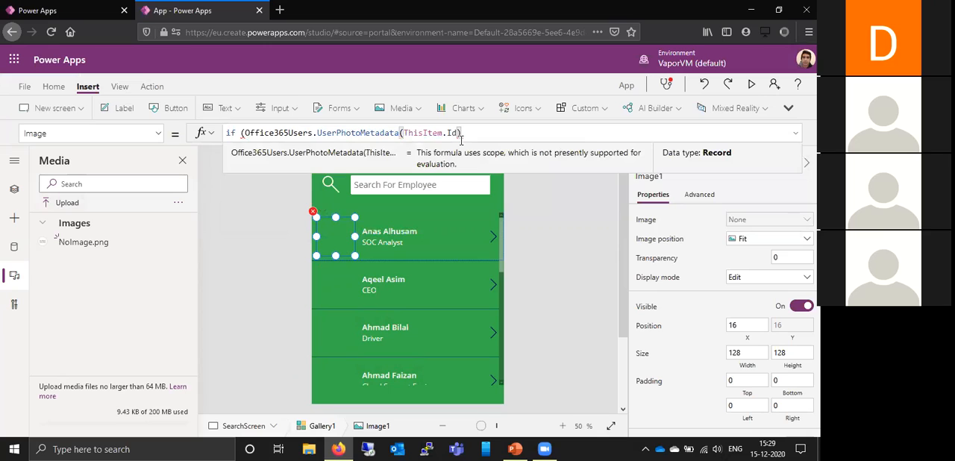
type(".H")
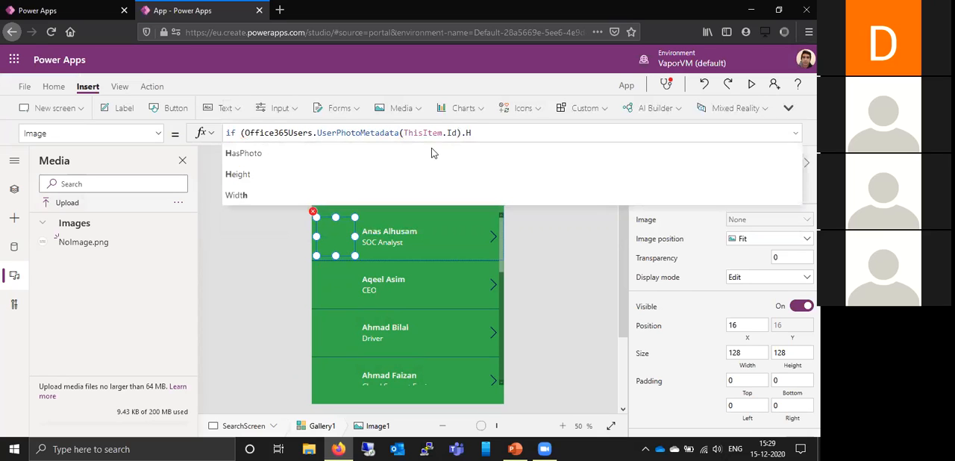
- Finish the if condition by testing the photo metadata with .HasPhoto=true, followed by a comma
left_click(417, 154)
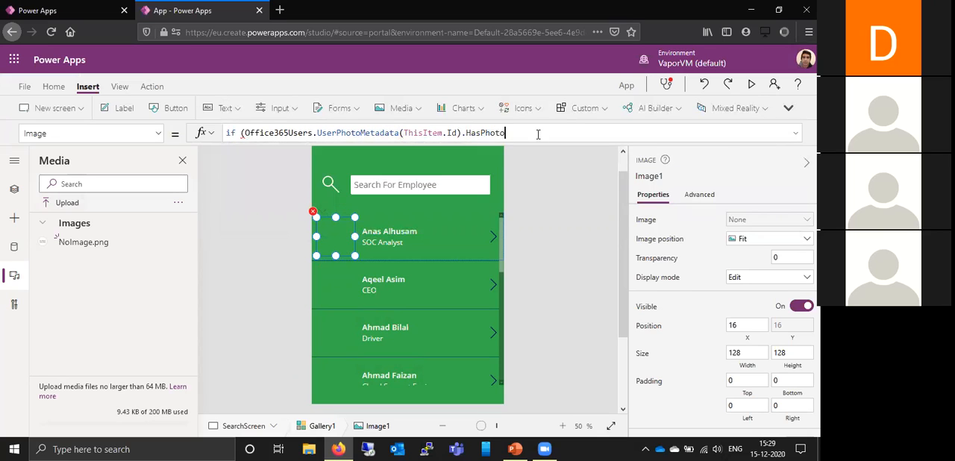
type("=true")
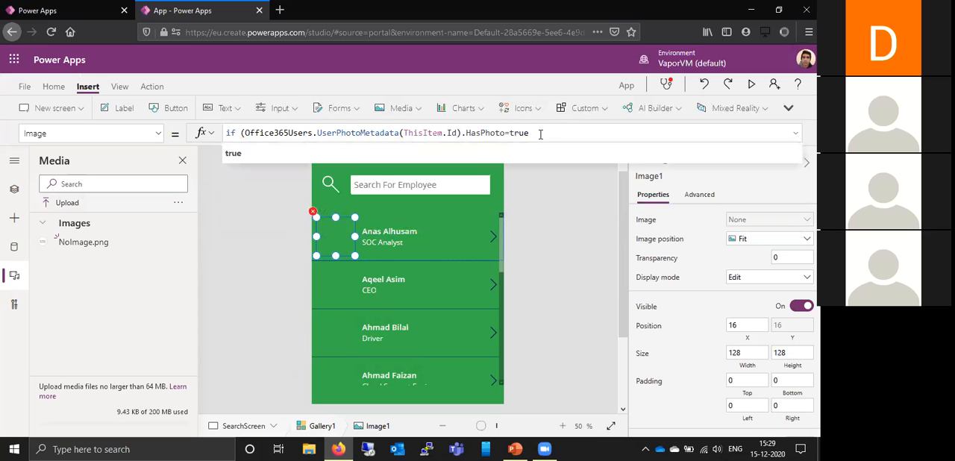
type(",")
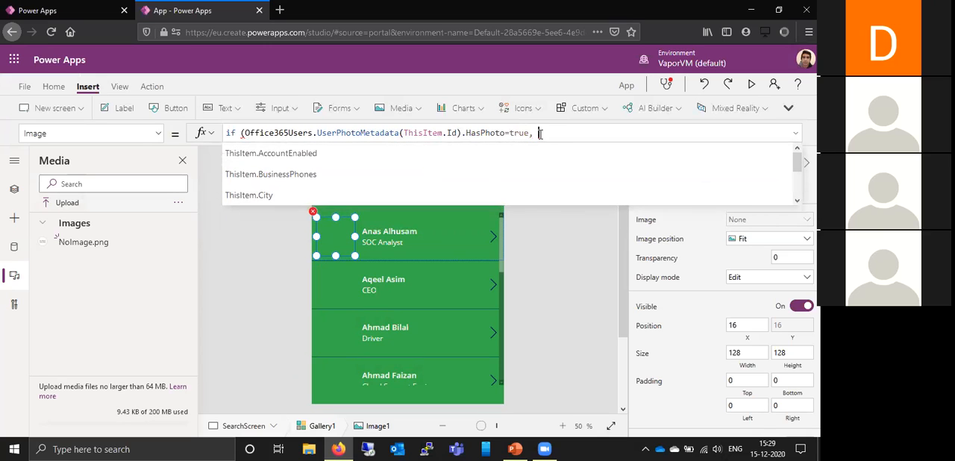
type(" O")
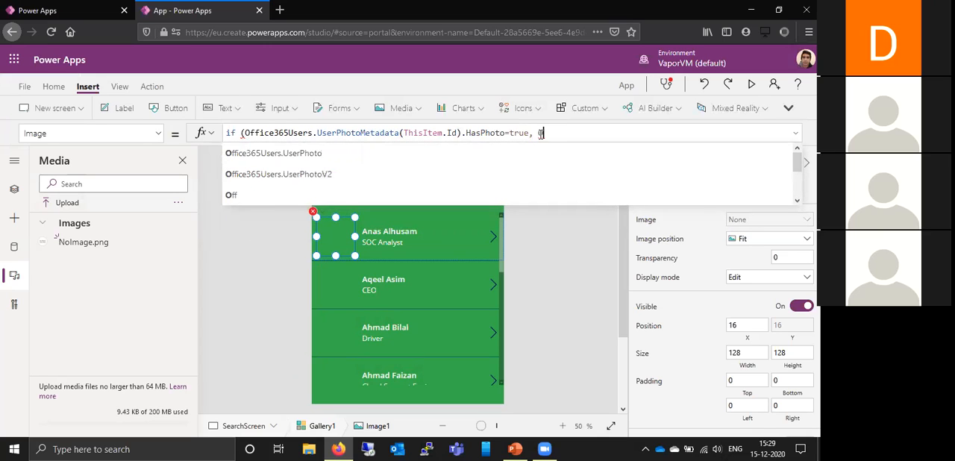
- Add Office365Users.UserPhoto(ThisItem.Id) as the if formula's true result, followed by a comma
left_click(514, 154)
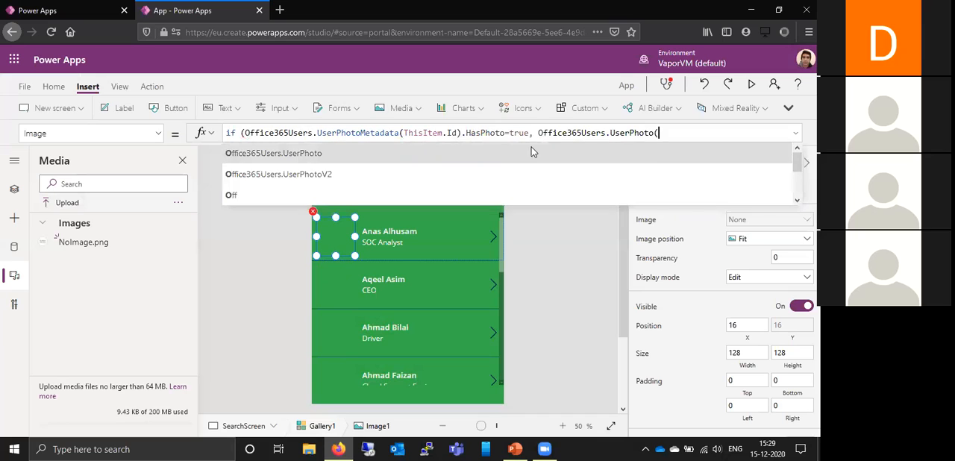
type("(This")
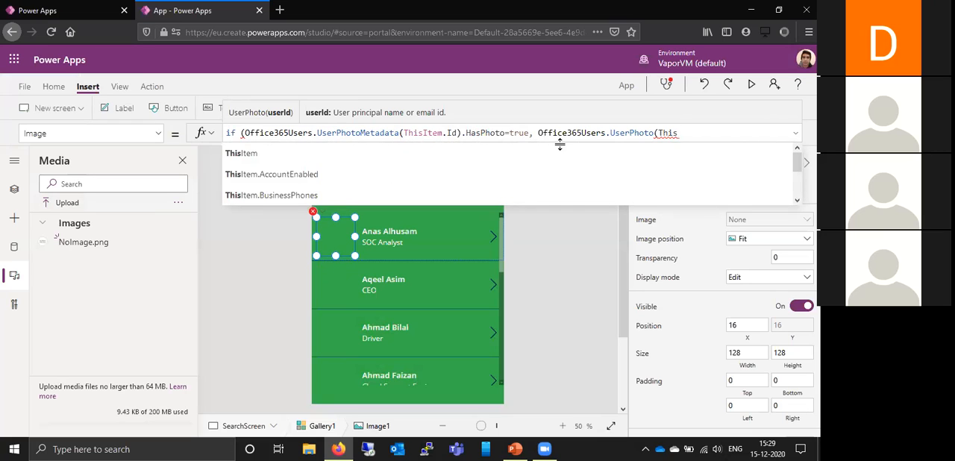
left_click(547, 154)
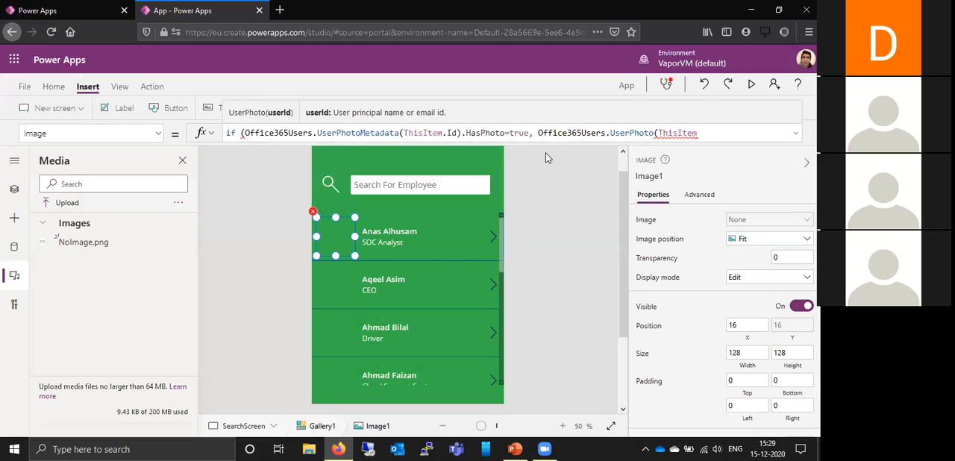
type(".I")
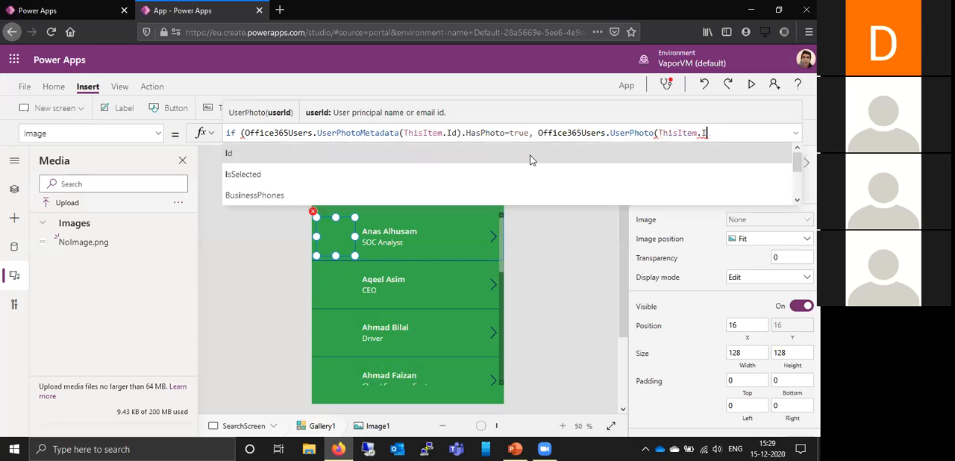
left_click(530, 154)
type(")")
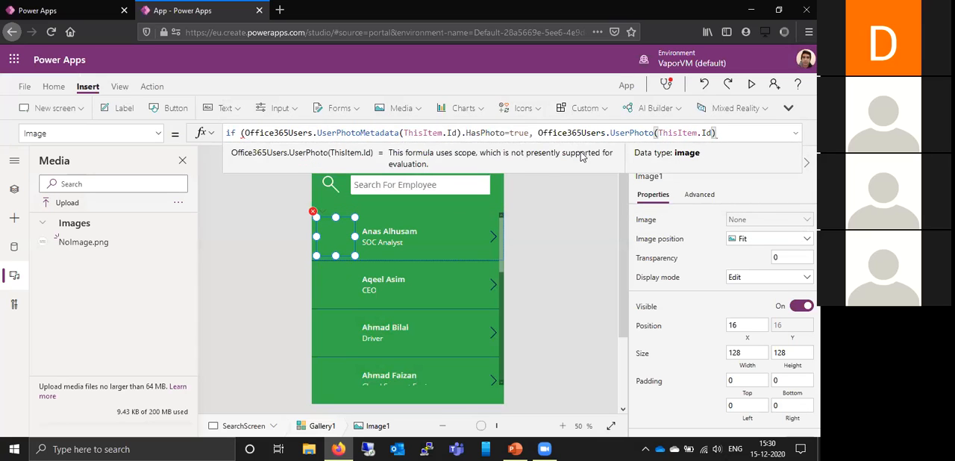
type(", No")
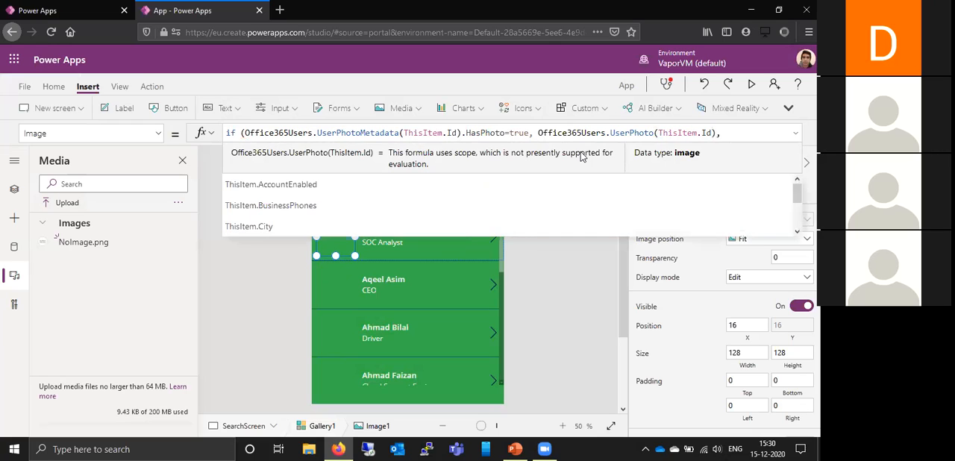
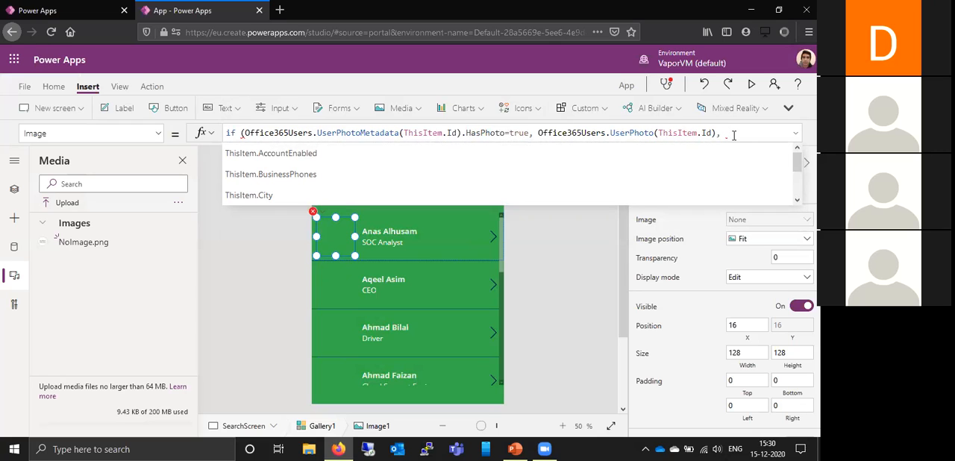
- Finish Image1's if formula with NoImage as the false result and a closing parenthesis
type("N")
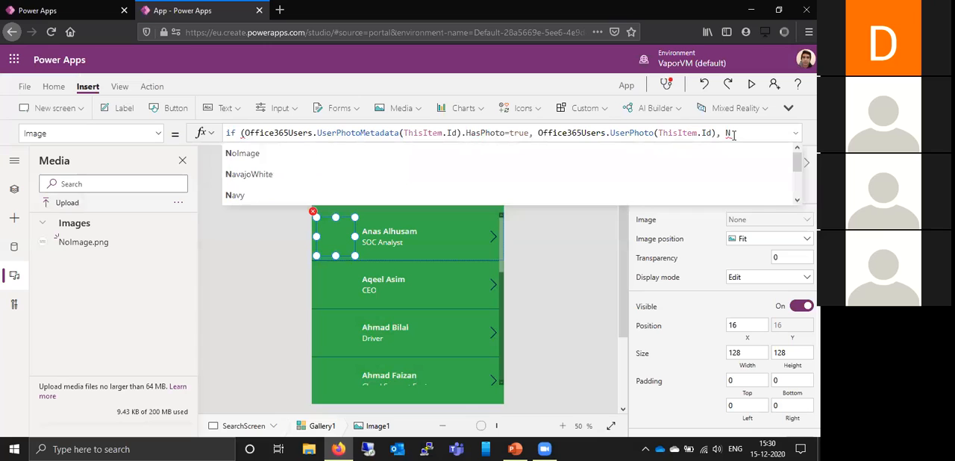
type("o")
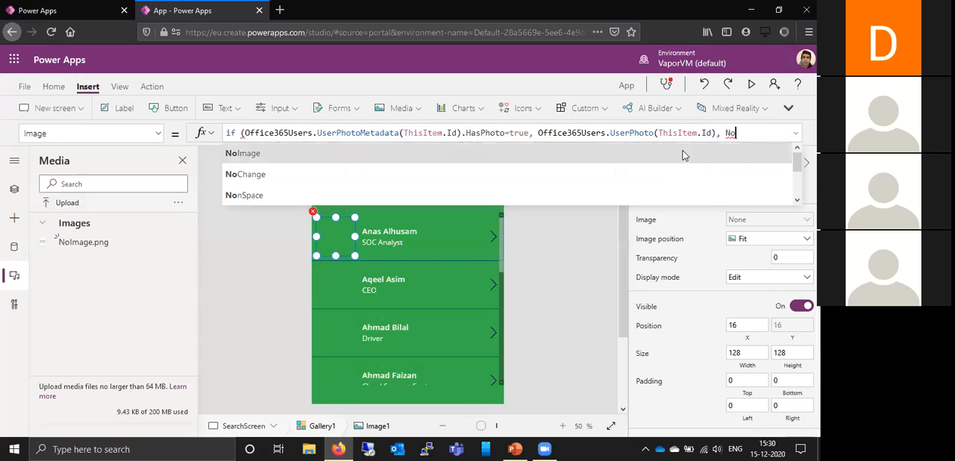
left_click(683, 155)
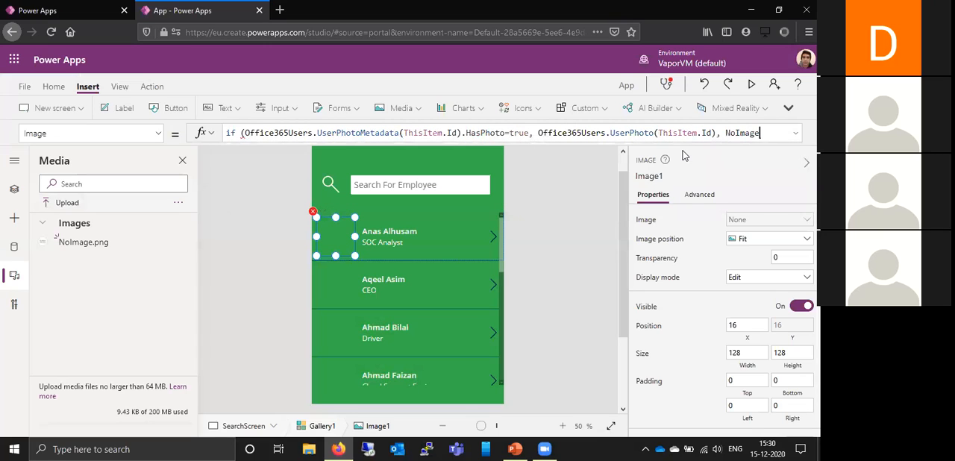
type(")")
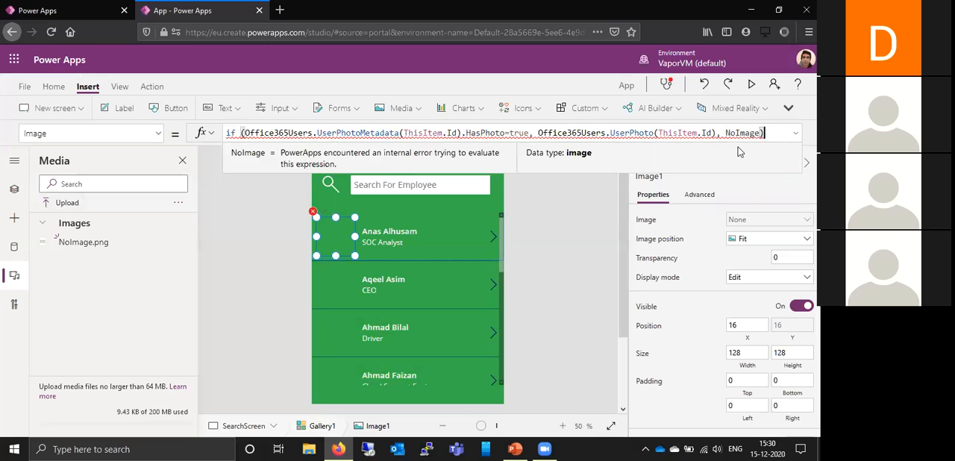
left_click(561, 201)
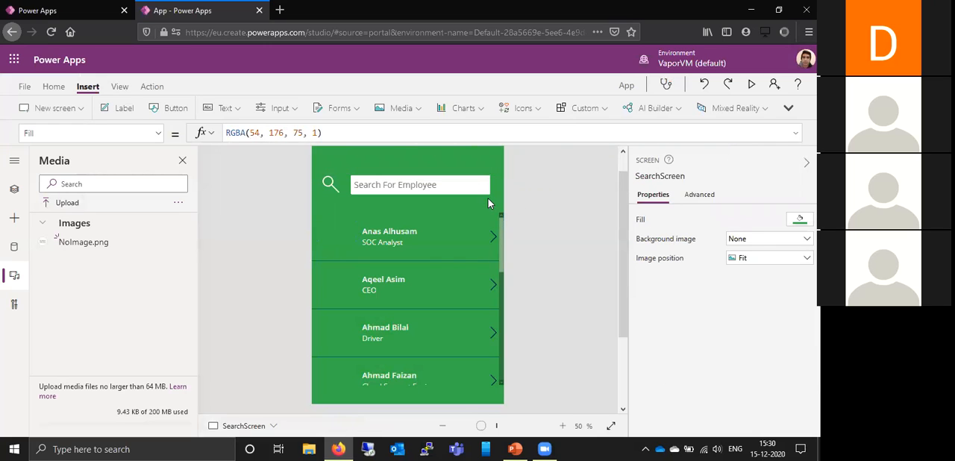
- Preview the app and look through the employee gallery to check the photos and the fallback image
left_click(344, 231)
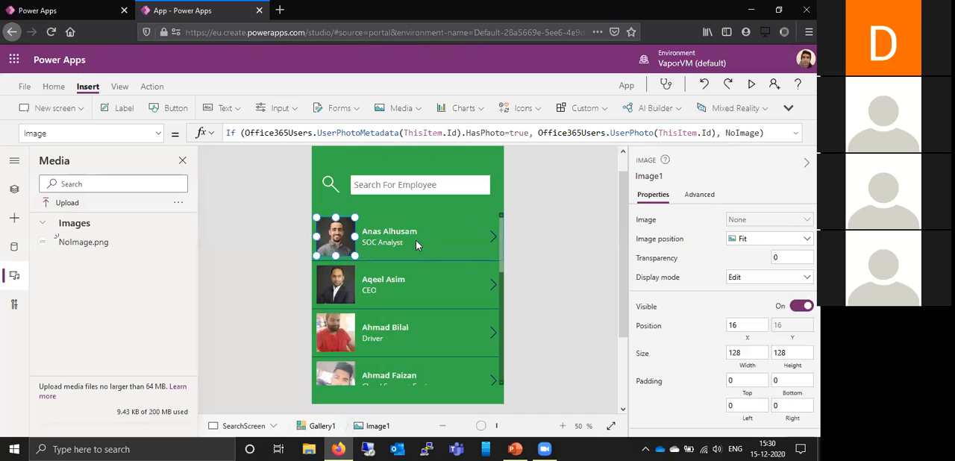
left_click(751, 87)
scroll(517, 201, "down", 3)
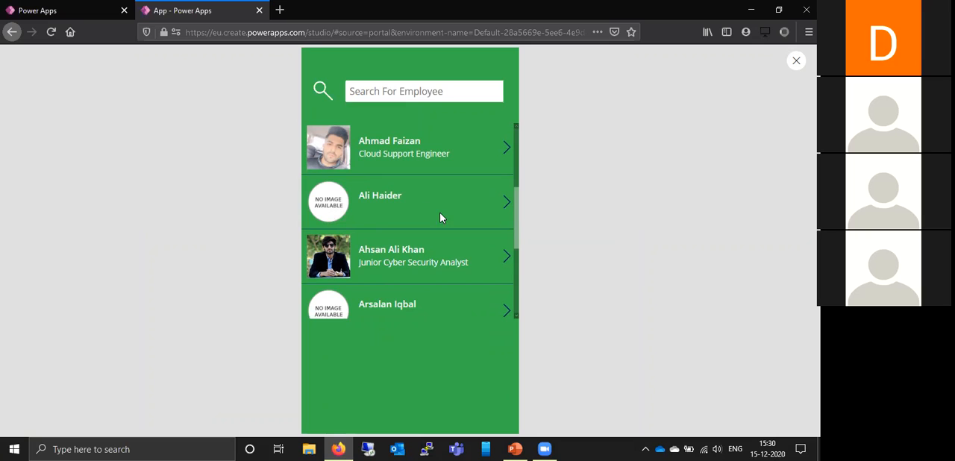
left_click_drag(516, 226, 514, 138)
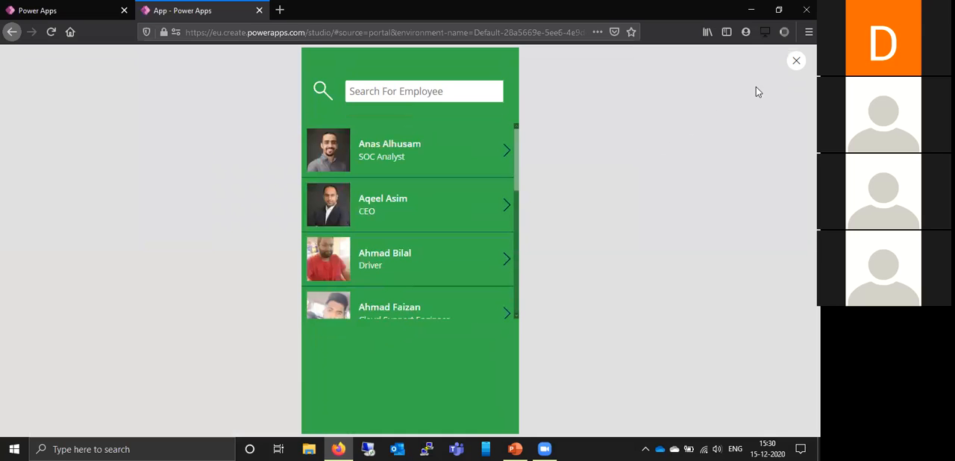
key("Escape")
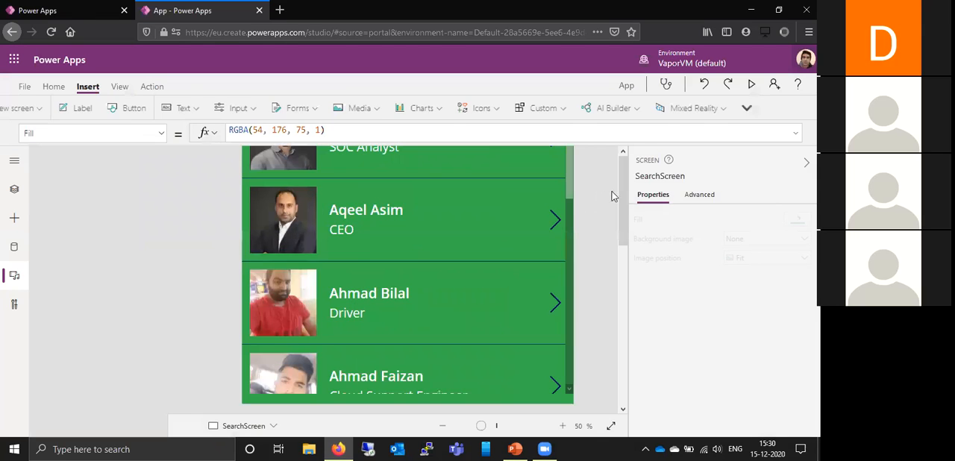
- Extend Gallery1 downward on SearchScreen to a height of about 815
scroll(415, 279, "down", 1)
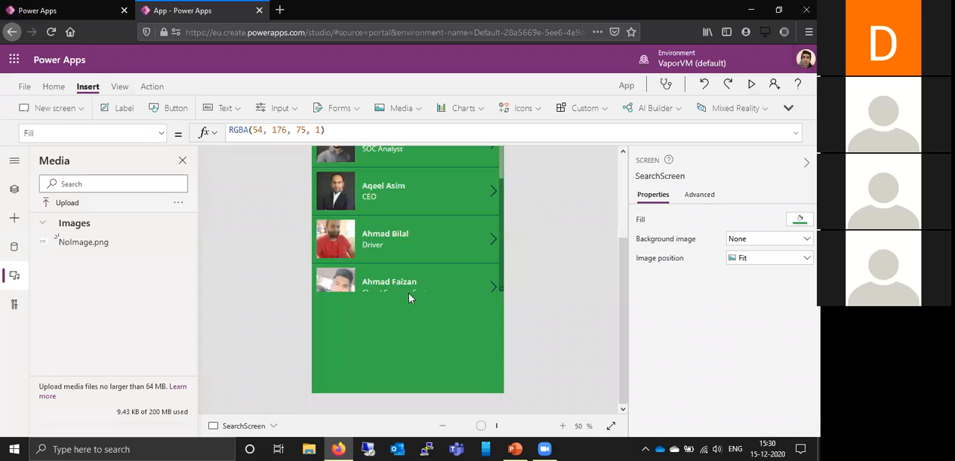
left_click(14, 191)
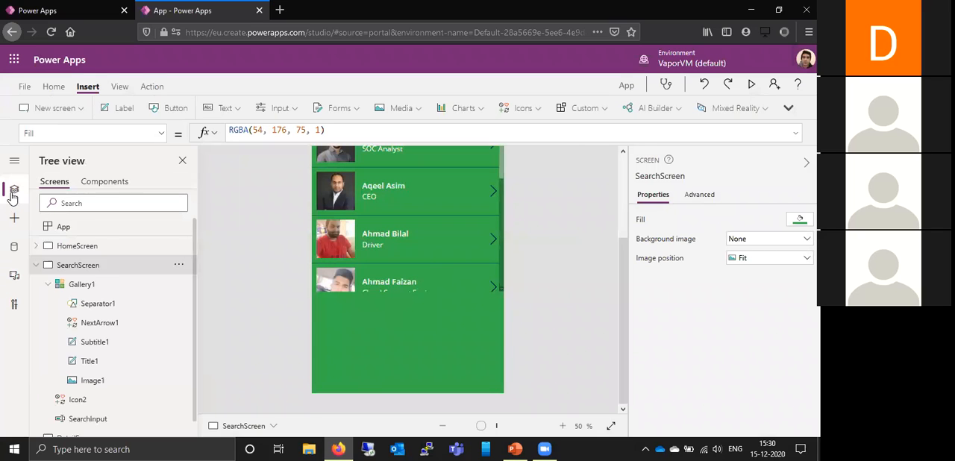
left_click(112, 289)
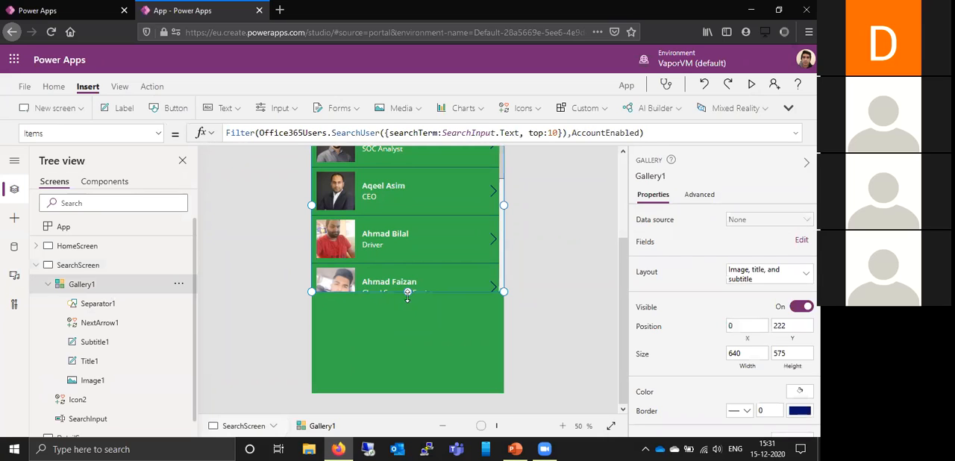
left_click_drag(403, 344, 407, 360)
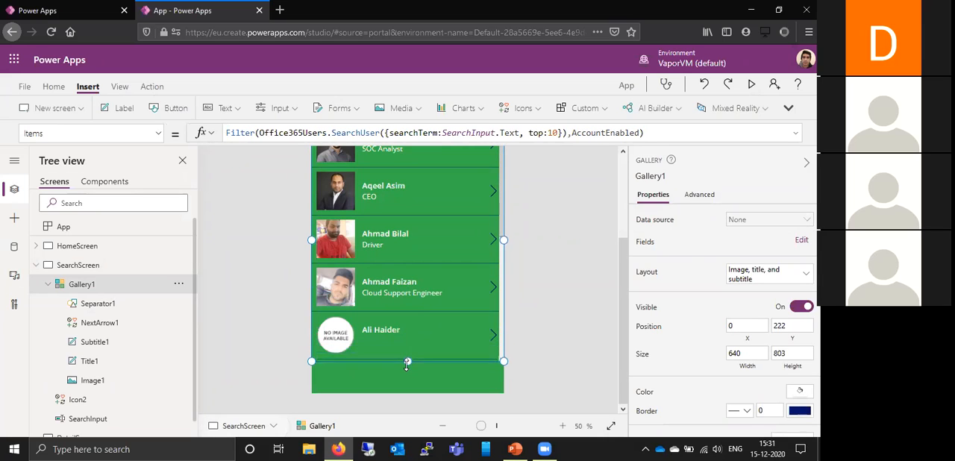
left_click_drag(620, 314, 616, 255)
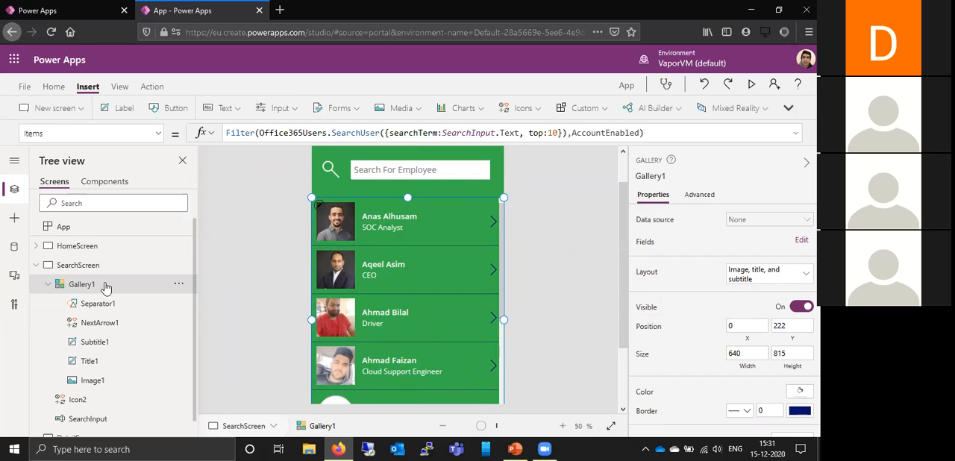
- Move the NextArrow1 icon in the gallery's first row slightly left, to an X position of about 547
left_click(49, 284)
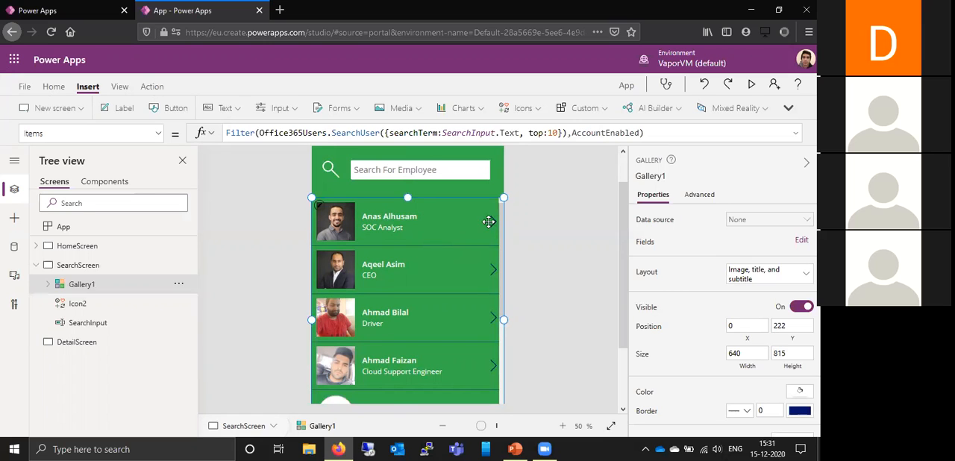
scroll(489, 222, "up", 4)
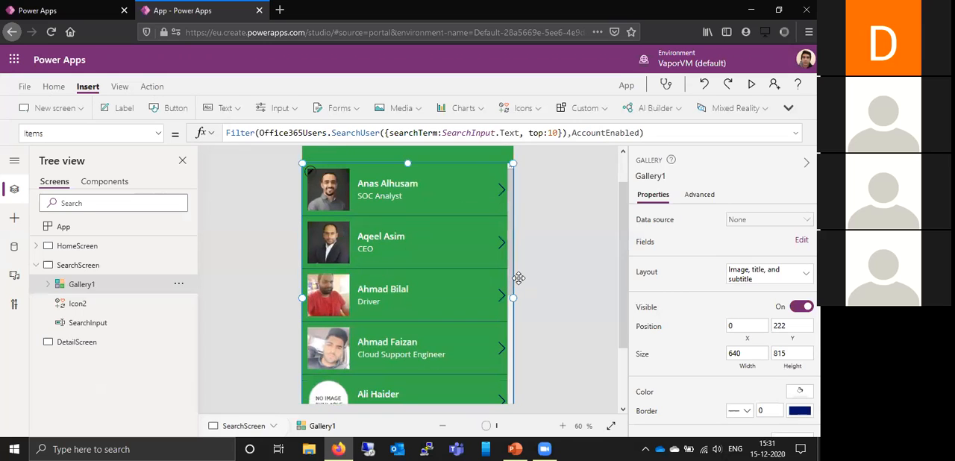
left_click(444, 431)
left_click(444, 430)
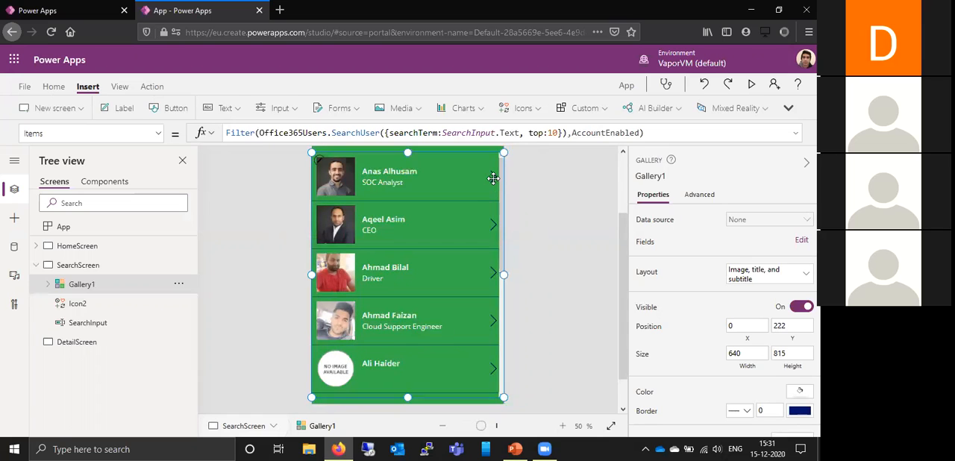
left_click(493, 179)
mouse_move(492, 179)
left_mouse_down()
mouse_move(473, 196)
mouse_move(478, 173)
left_mouse_up()
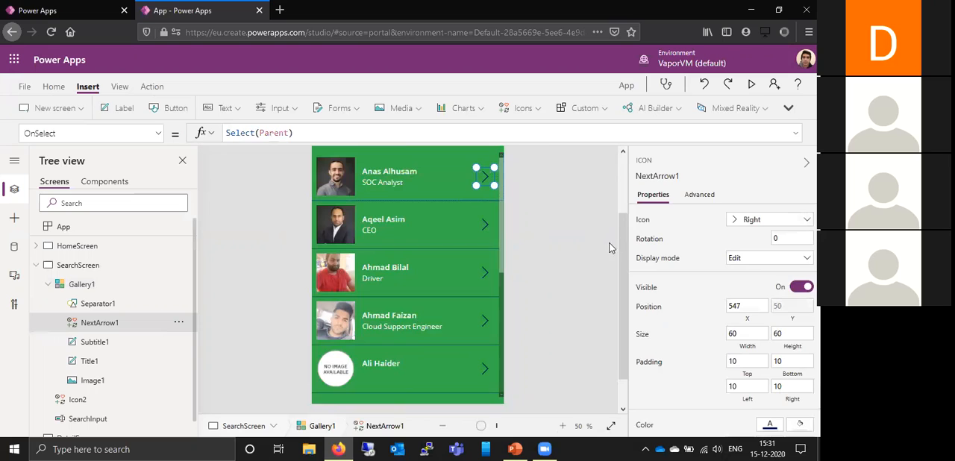
- Change the color of the gallery's NextArrow1 icon to white
scroll(624, 253, "up", 1)
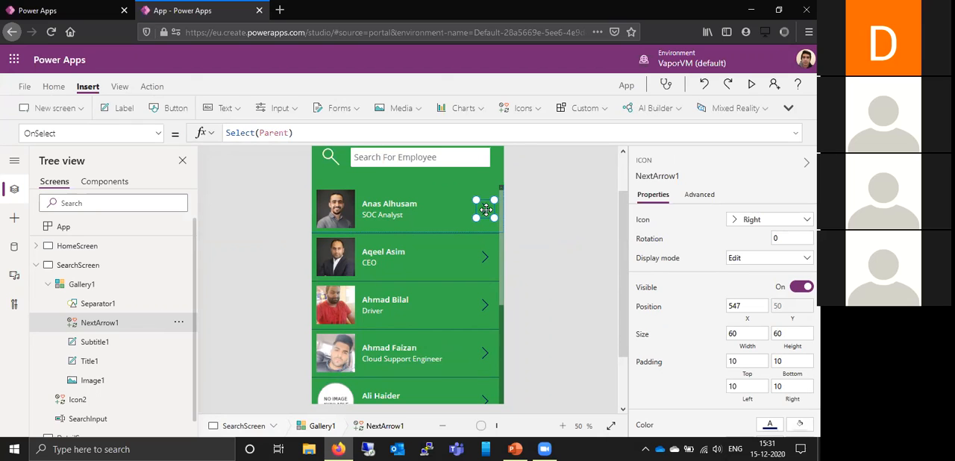
scroll(707, 290, "down", 3)
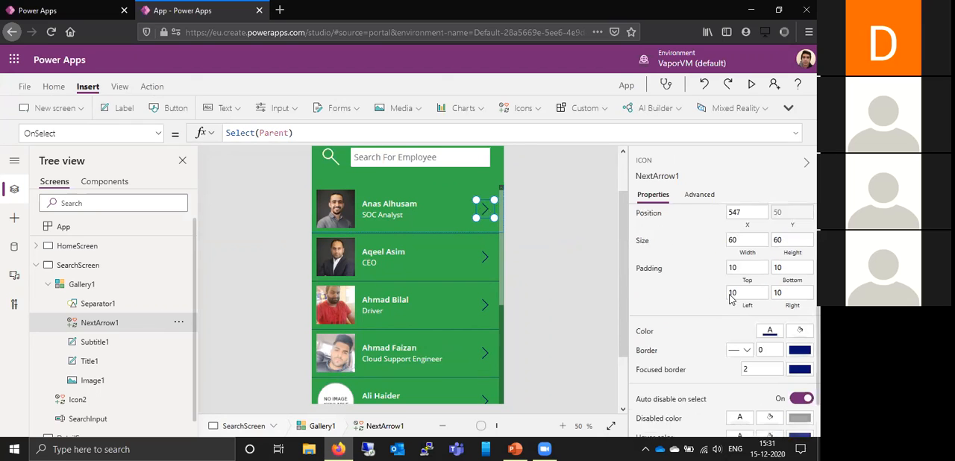
left_click(769, 314)
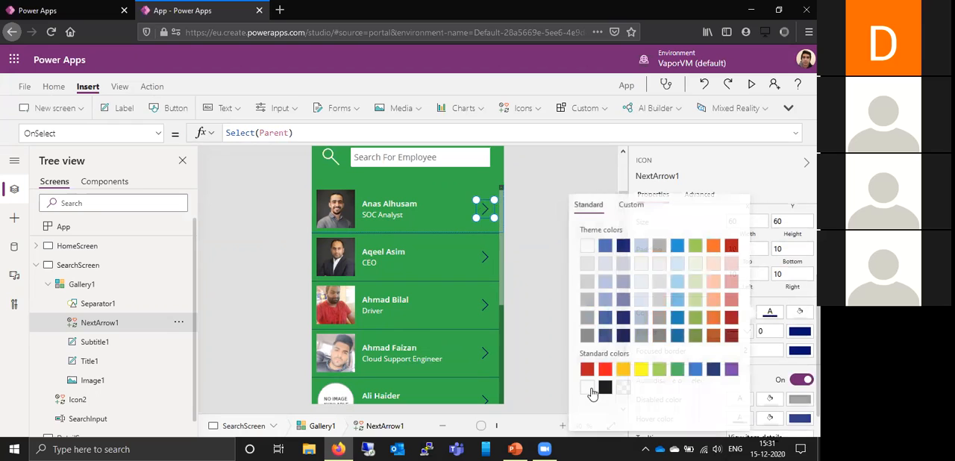
left_click(542, 265)
- Replace Select(Parent) in NextArrow1's OnSelect formula with the opening of a Set function
left_click(485, 209)
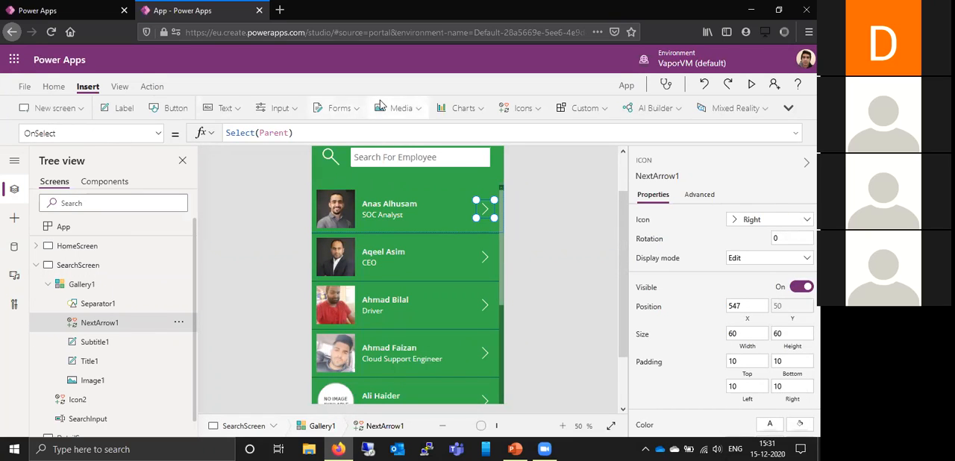
left_click(379, 133)
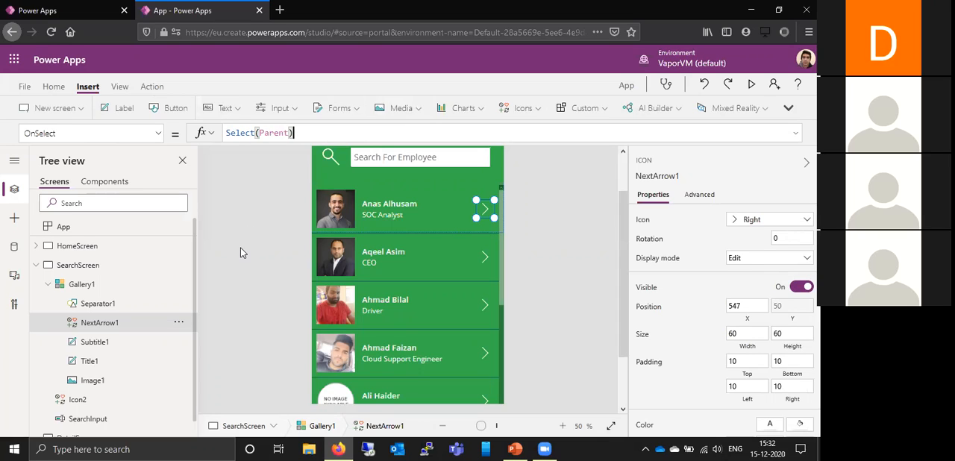
key("BackSpace")
key("BackSpace")
key("BackSpace")
key("BackSpace")
key("BackSpace")
key("BackSpace")
key("BackSpace")
key("BackSpace")
key("BackSpace")
key("BackSpace")
key("BackSpace")
key("BackSpace")
key("BackSpace")
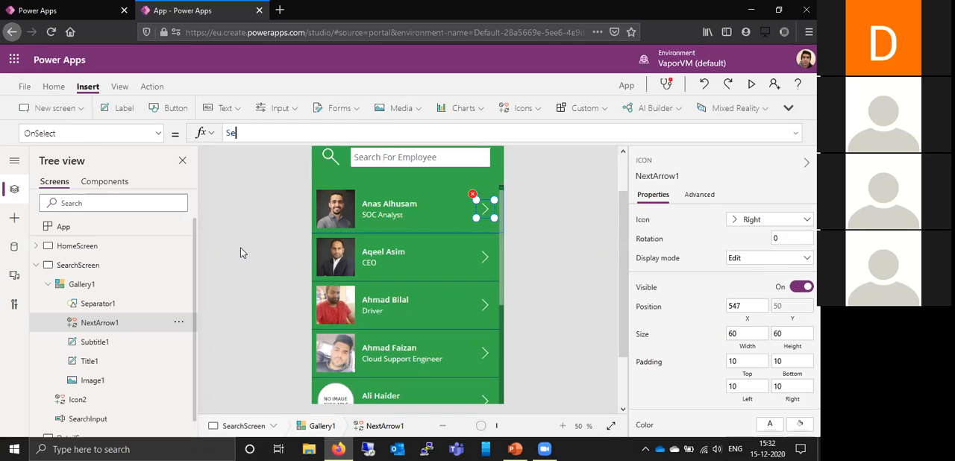
type("et(")
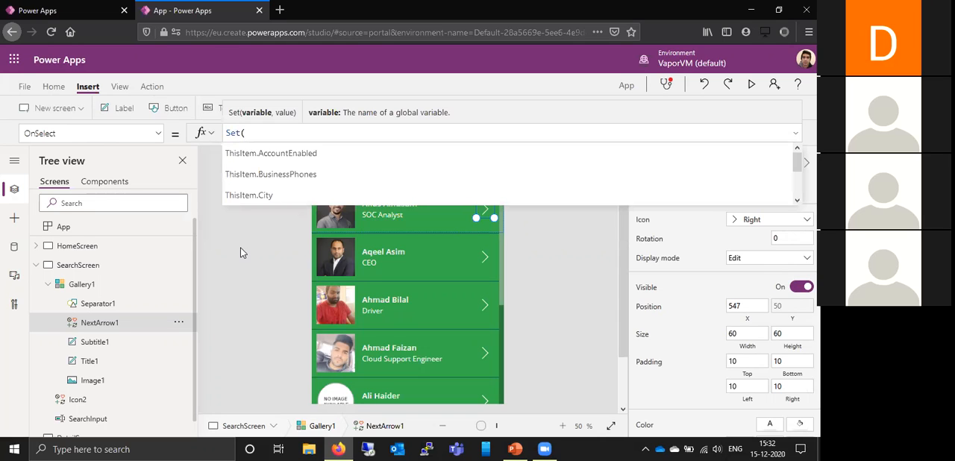
type("Se")
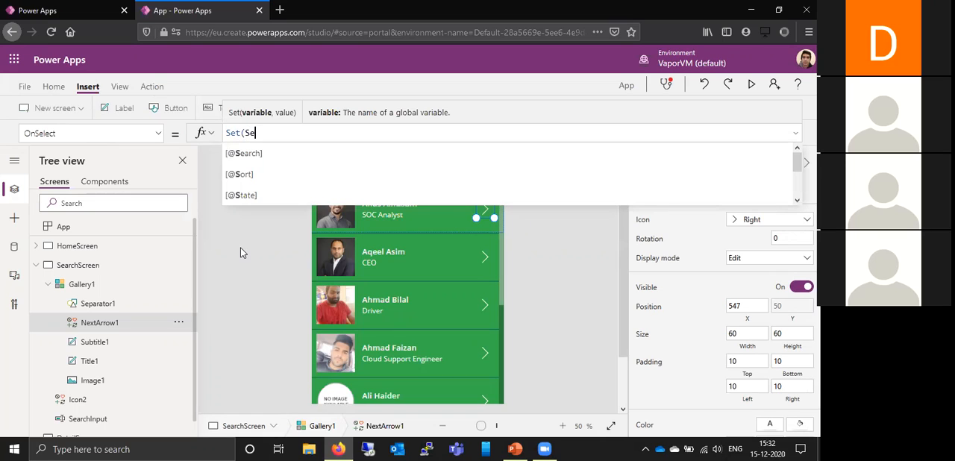
type("lectedUser")
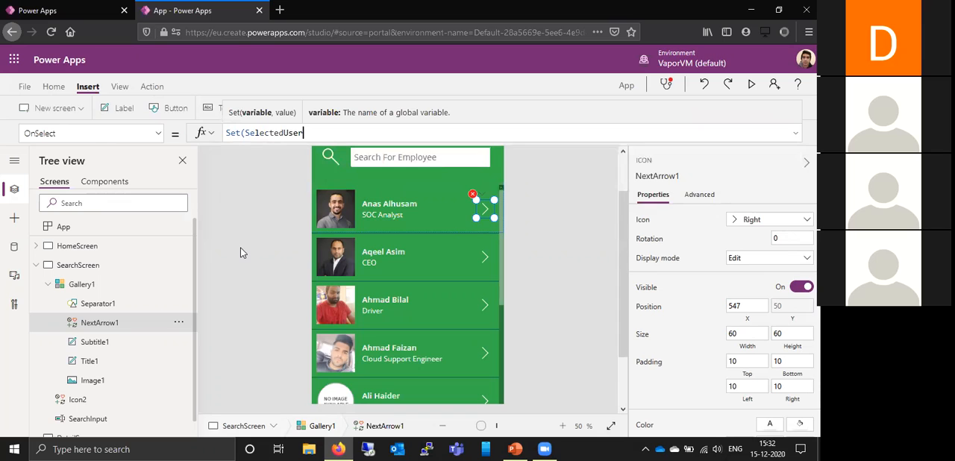
type(", T")
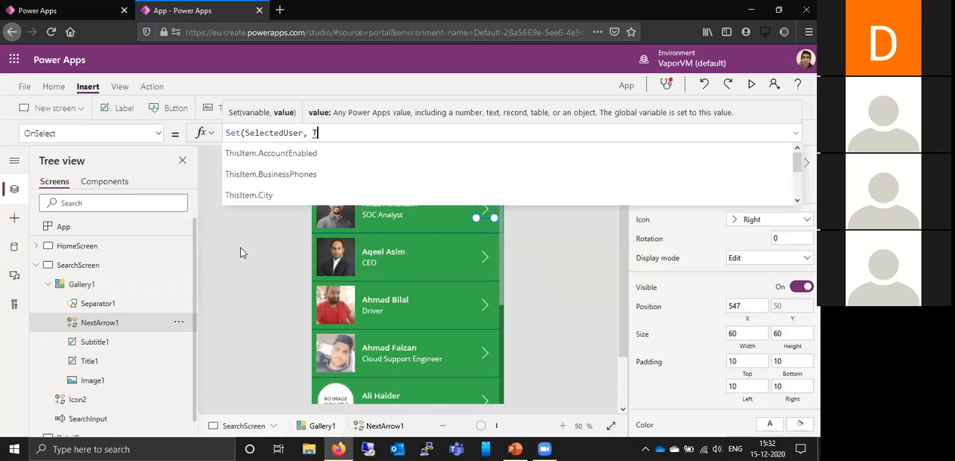
type("his")
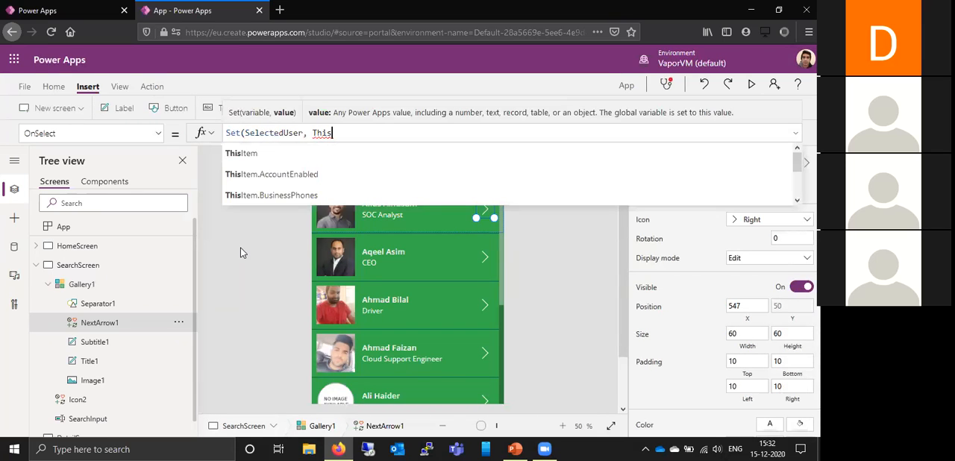
- Complete the Set function with the variable SelectedUser and the value ThisItem, ending it with a semicolon
left_click(267, 158)
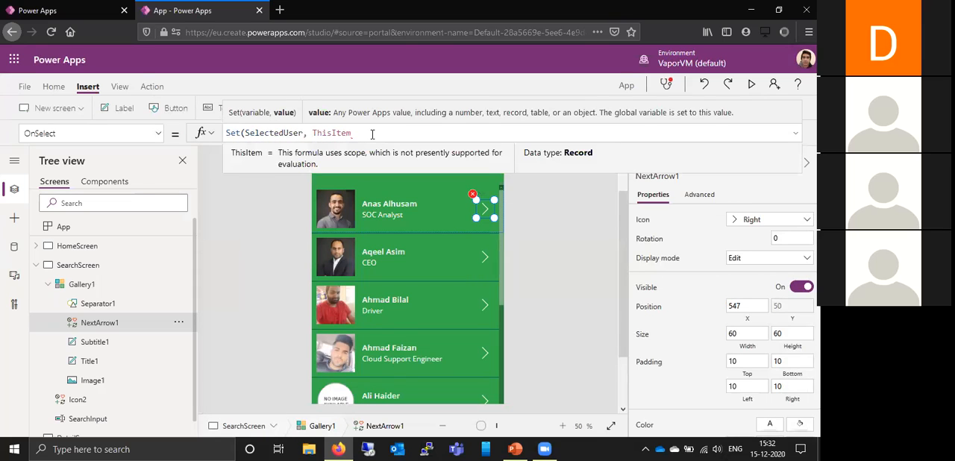
type(");")
- On a new line of NextArrow1's OnSelect formula, add a Navigate function targeting DetailScreen with the ScreenTransition.Cover transition
key("shift+Return")
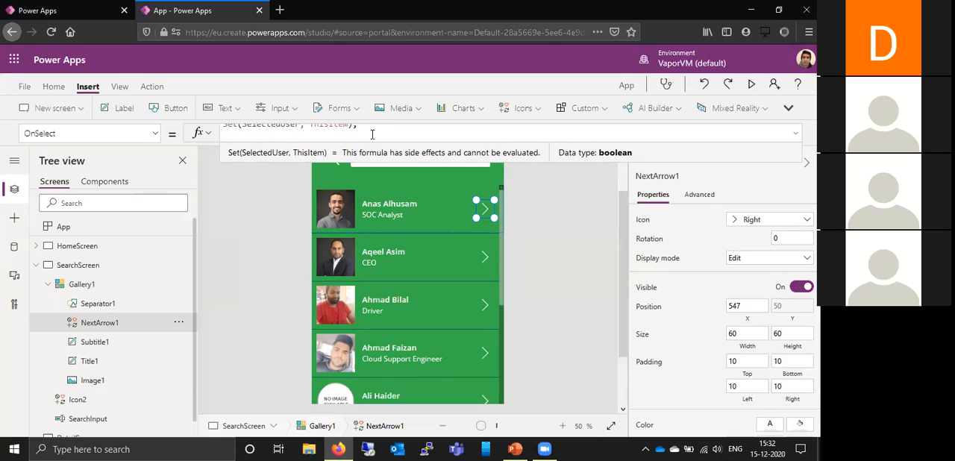
type("Nav")
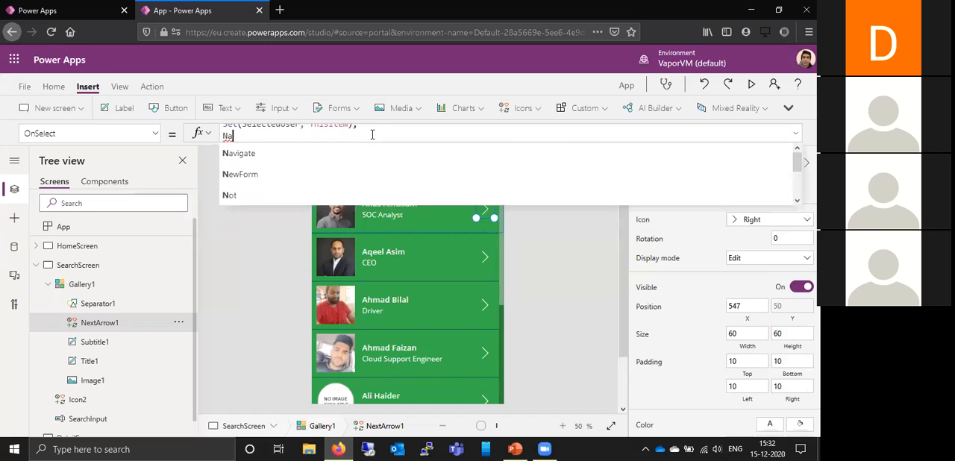
left_click(357, 152)
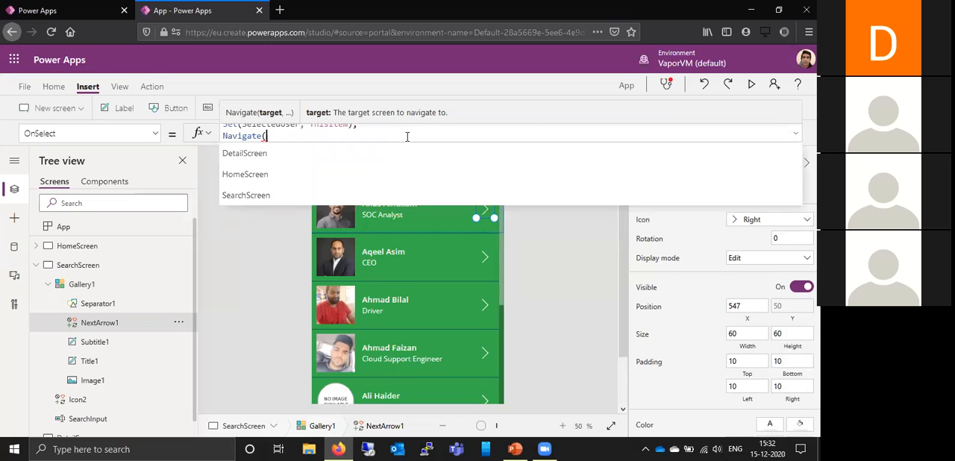
left_click(37, 265)
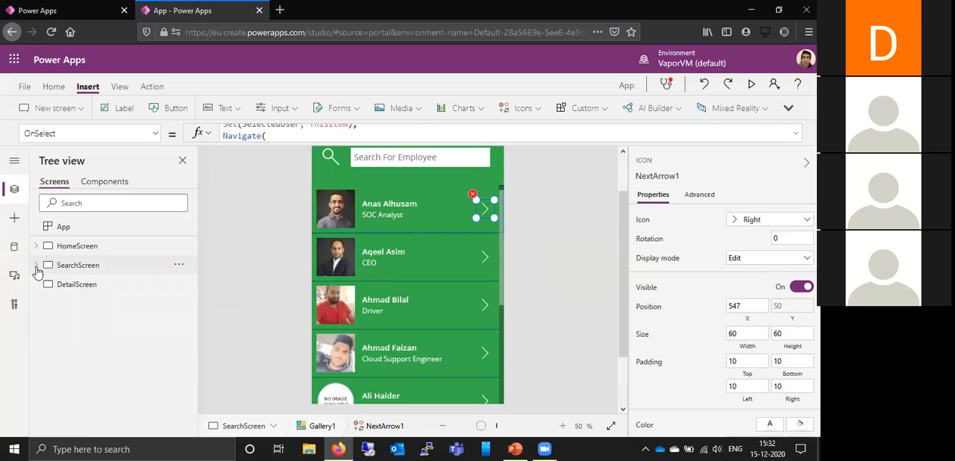
left_click(326, 137)
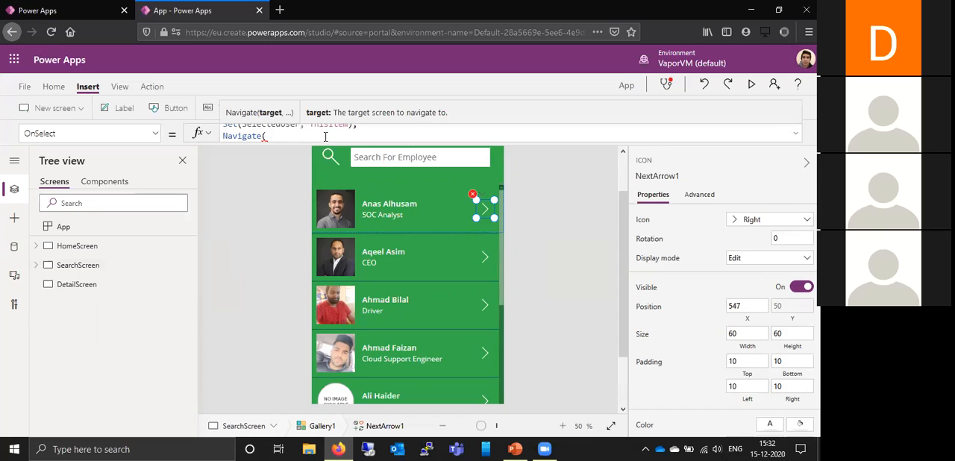
type("Deta")
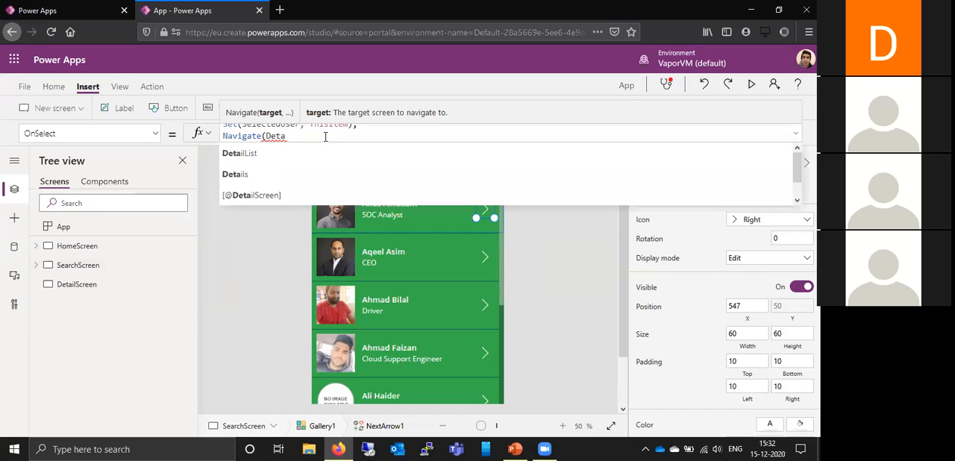
type("ilSc")
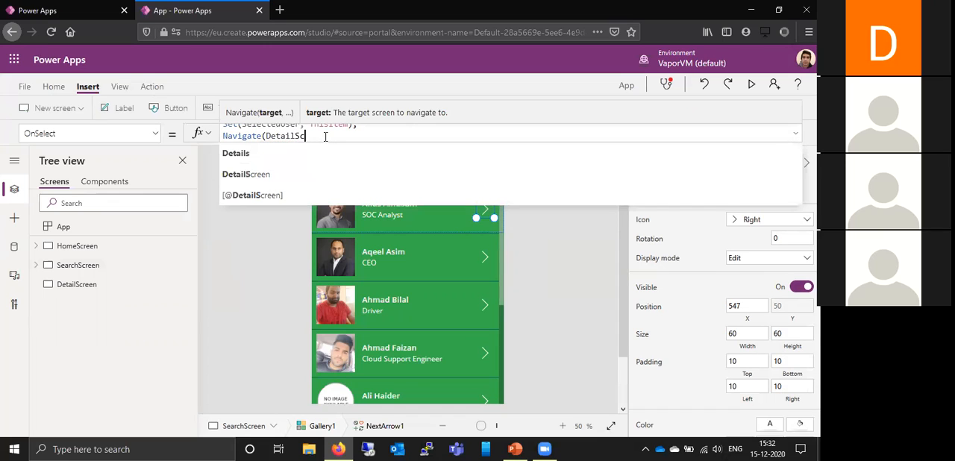
left_click(310, 175)
type(",")
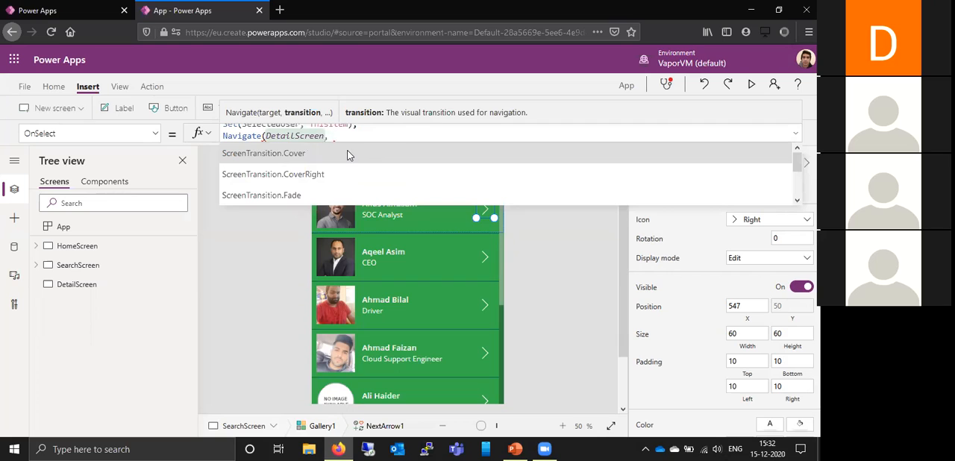
left_click(347, 155)
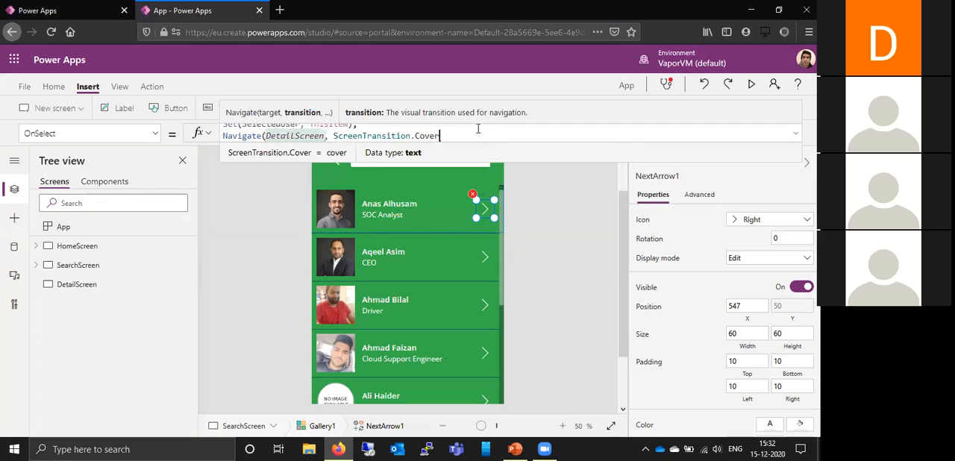
type(")")
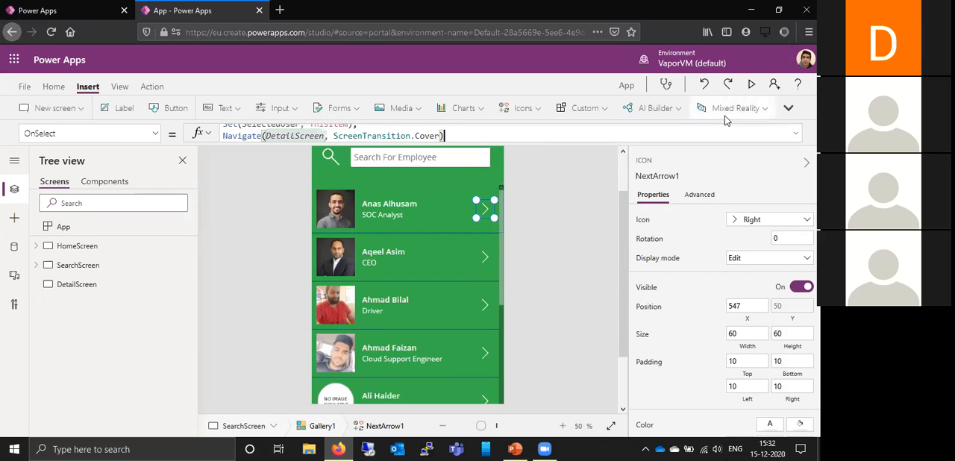
left_click(572, 190)
- Preview the app, open the detail screen from the gallery's second employee row, and exit the preview
left_click(752, 84)
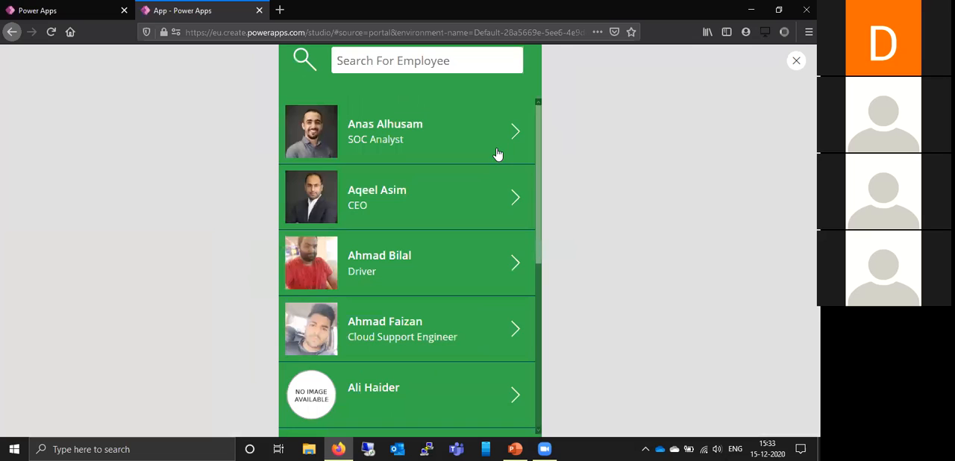
left_click(384, 202)
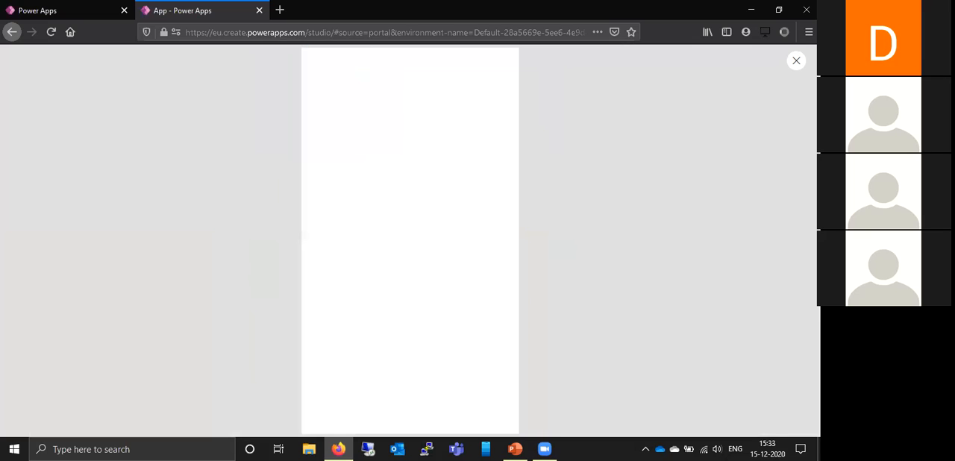
key("Escape")
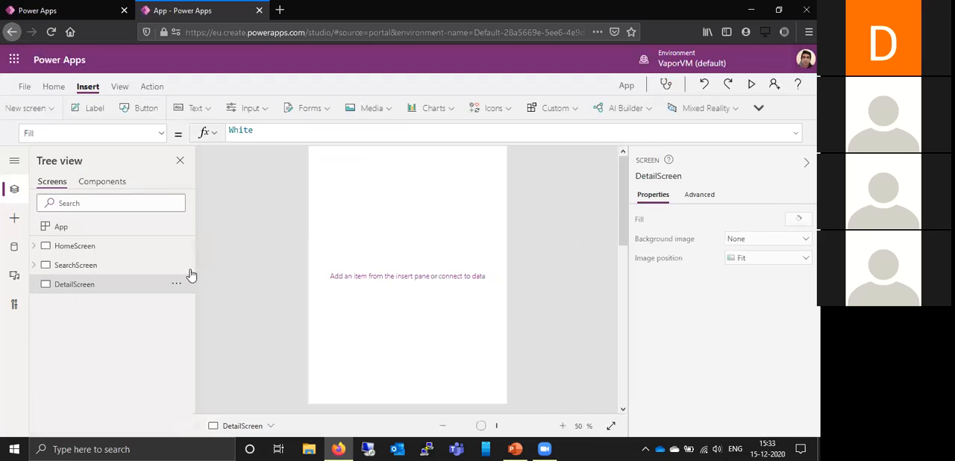
- Set the fill of DetailScreen to the standard green, RGBA(54, 176, 75, 1)
left_click(80, 270)
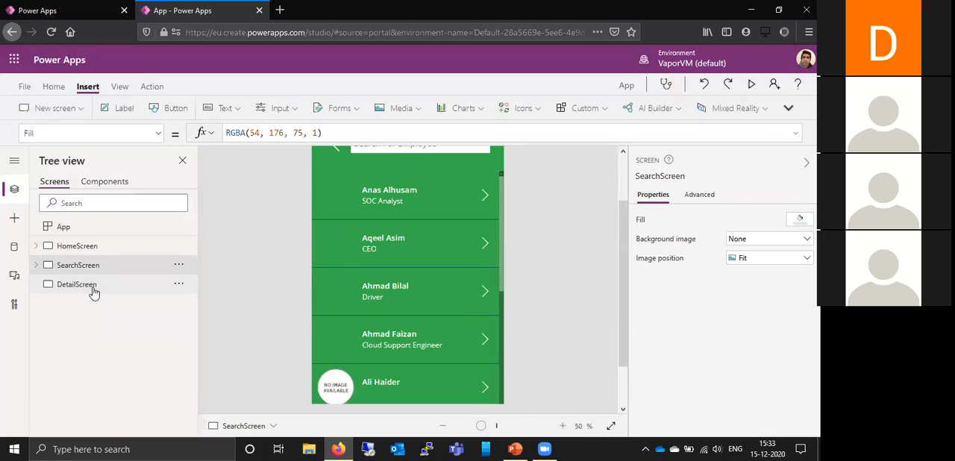
left_click(77, 288)
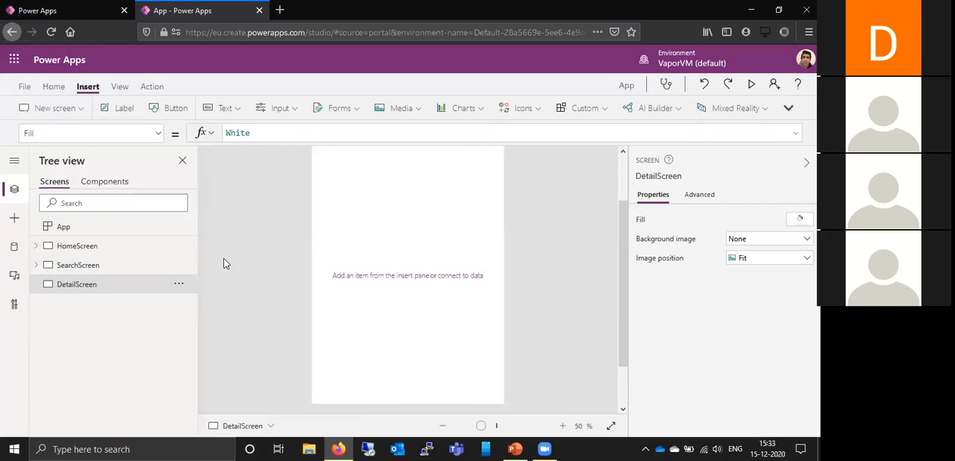
left_click(800, 218)
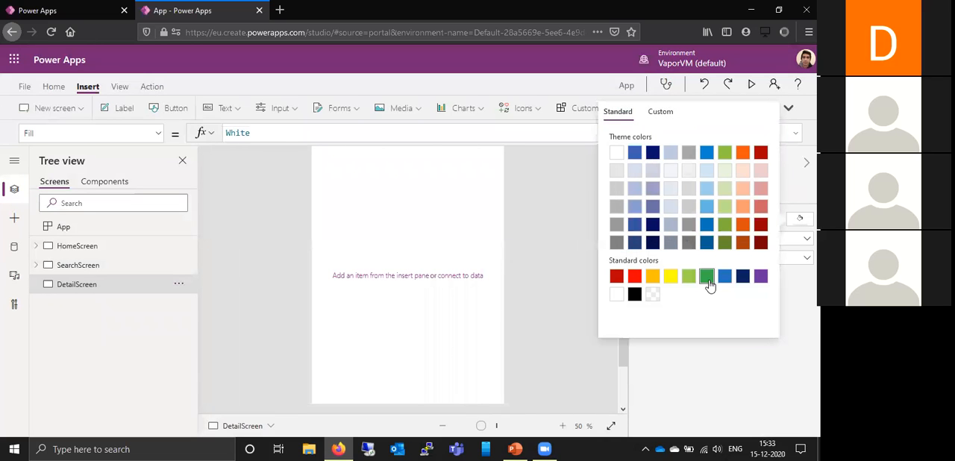
left_click(707, 277)
left_click(482, 253)
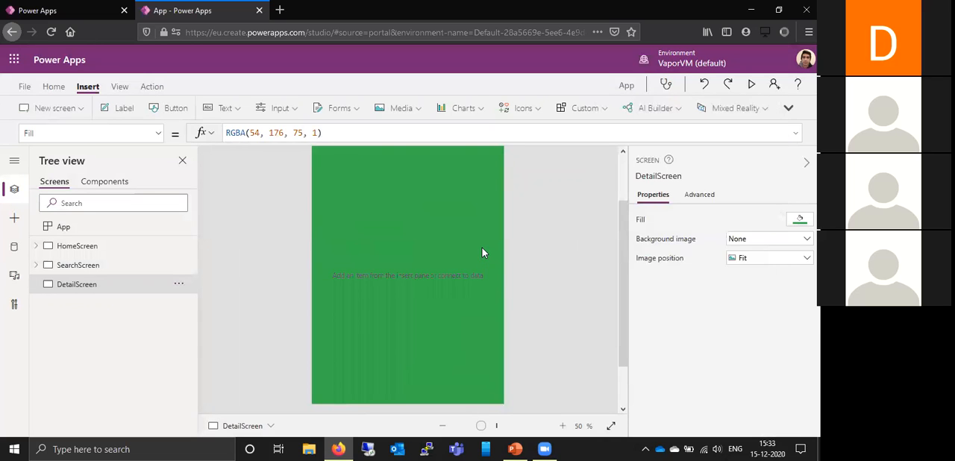
- Insert an image control on DetailScreen, sized about 428 by 382 and positioned at about X 93, Y 45
scroll(619, 238, "up", 3)
scroll(618, 238, "down", 2)
scroll(618, 209, "up", 4)
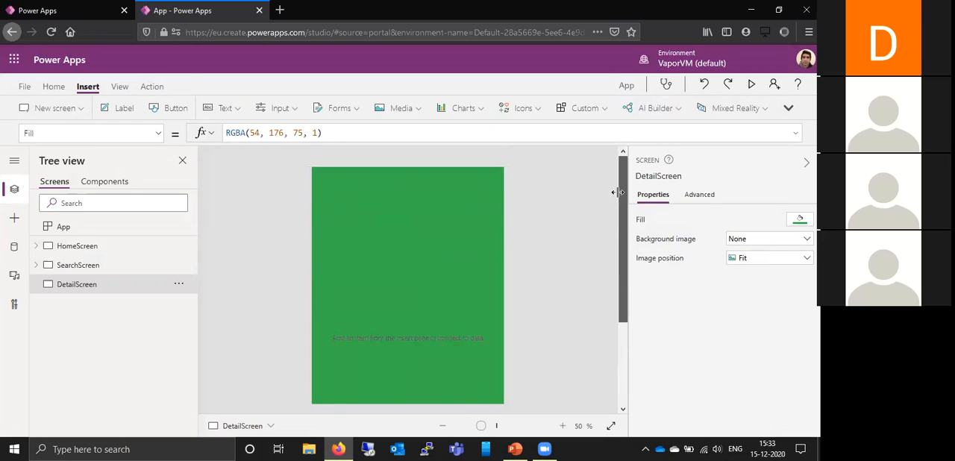
left_click(401, 108)
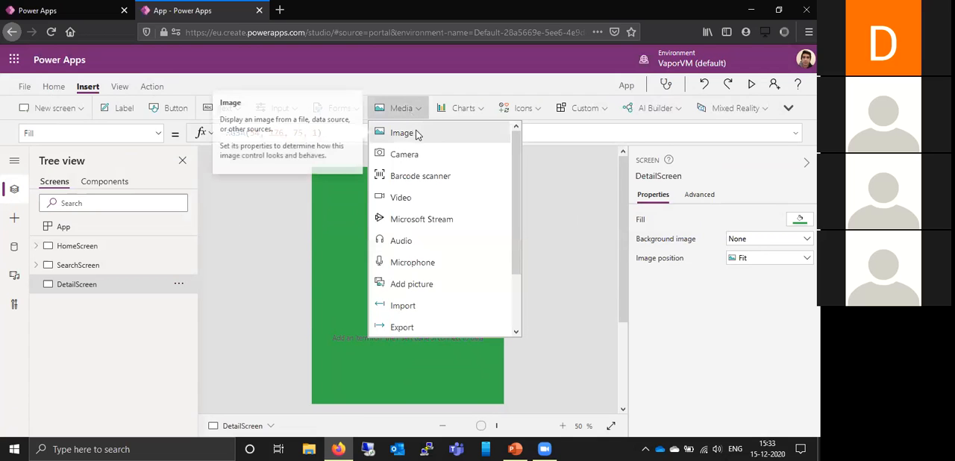
left_click(415, 132)
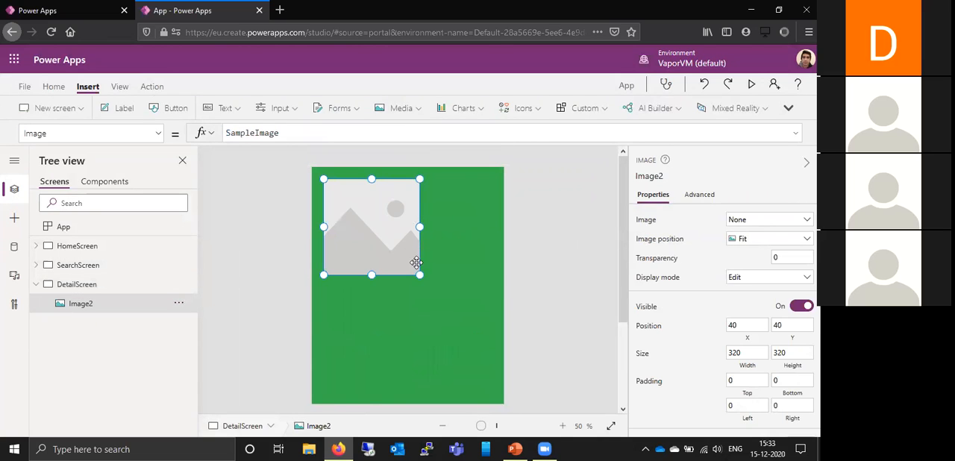
left_click_drag(420, 275, 451, 294)
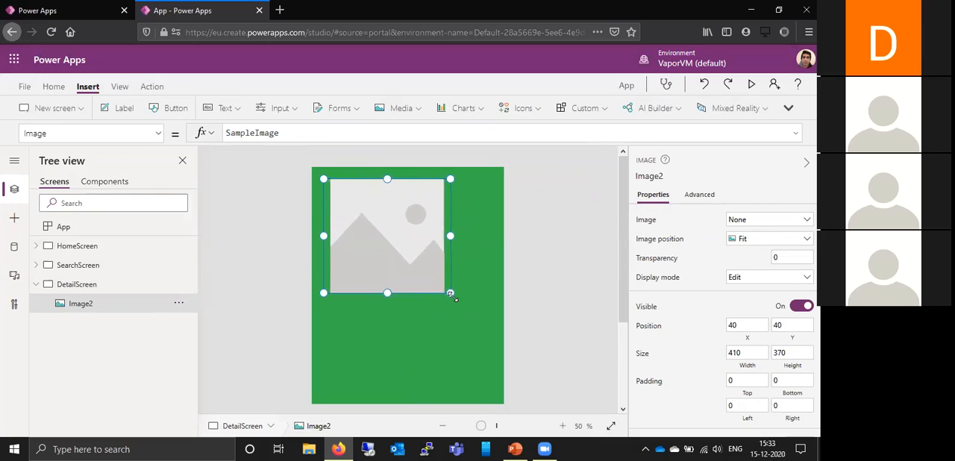
left_click_drag(421, 266, 432, 269)
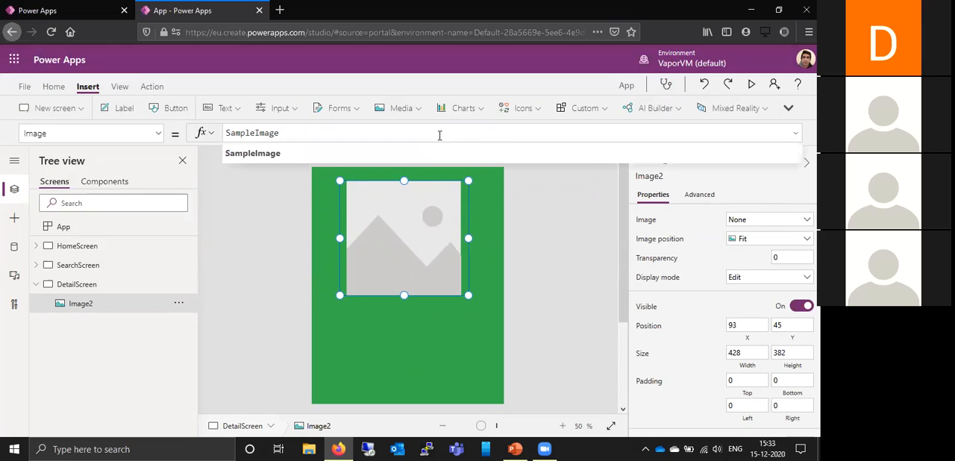
- Replace SampleImage in Image2's Image formula with the opening of an If function
key("BackSpace")
key("BackSpace")
key("BackSpace")
key("BackSpace")
key("BackSpace")
key("BackSpace")
key("BackSpace")
key("BackSpace")
key("BackSpace")
key("BackSpace")
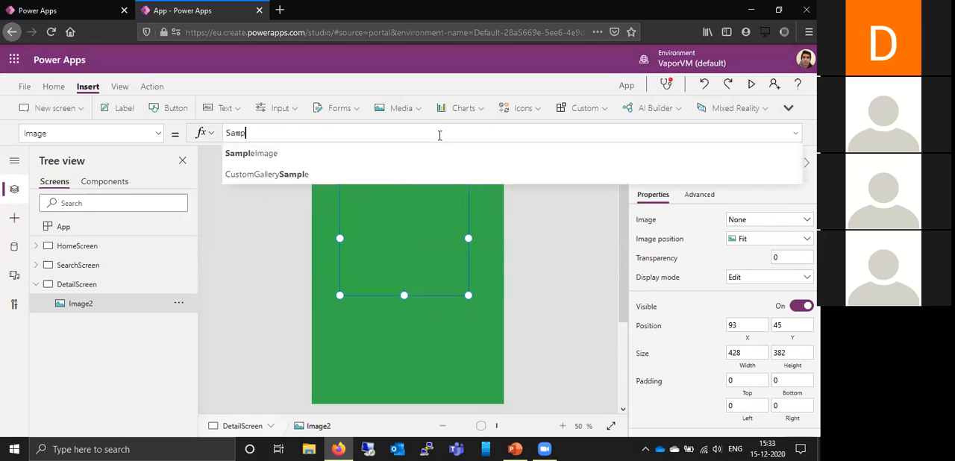
key("BackSpace")
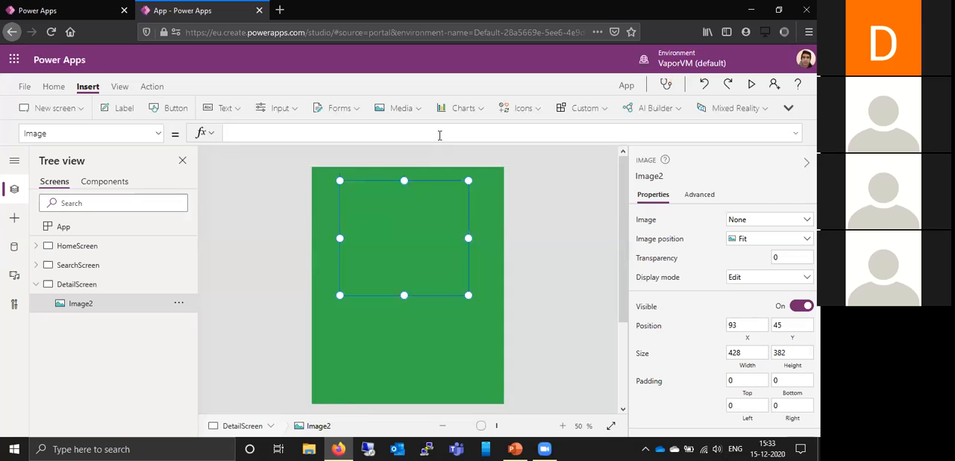
type("I")
key("BackSpace")
type("if (")
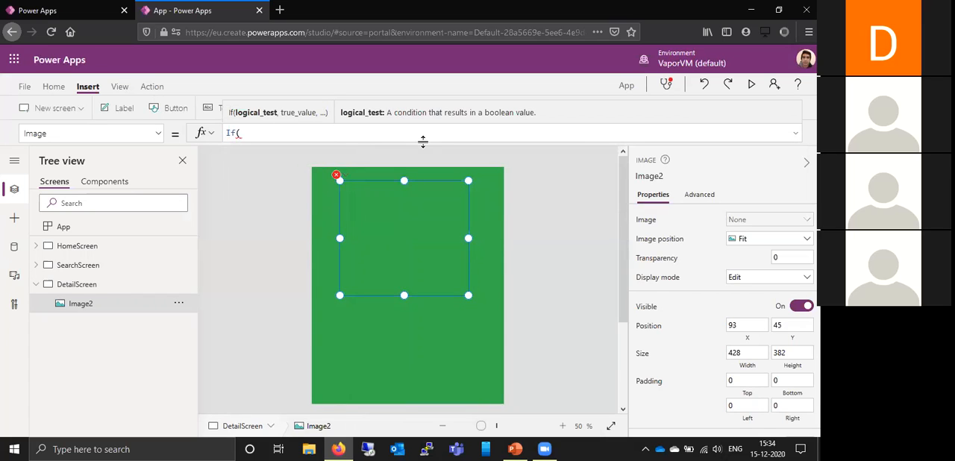
type("Of")
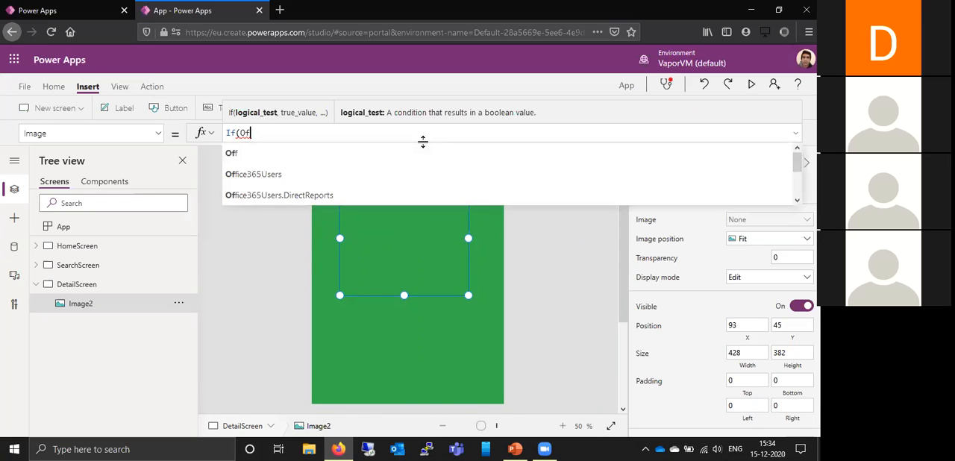
- Start the If condition in Image2's formula with a call to Office365Users.UserPhotoMetadata
left_click(387, 173)
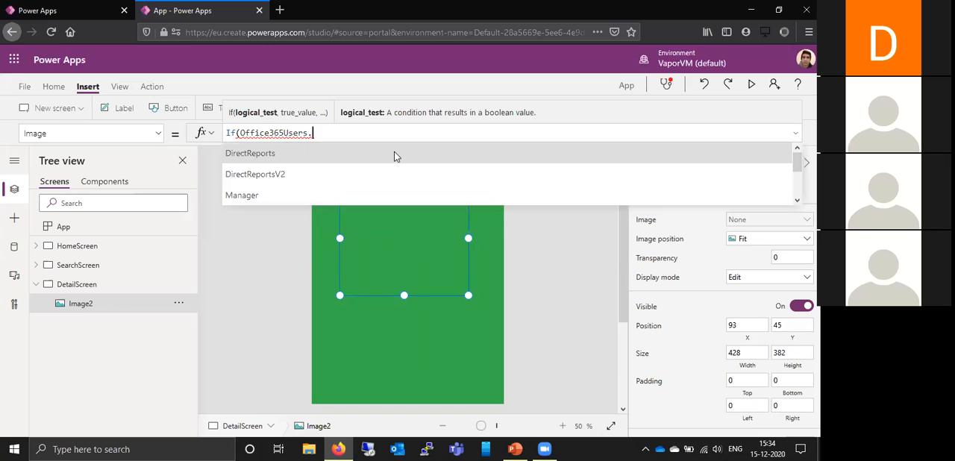
type("U")
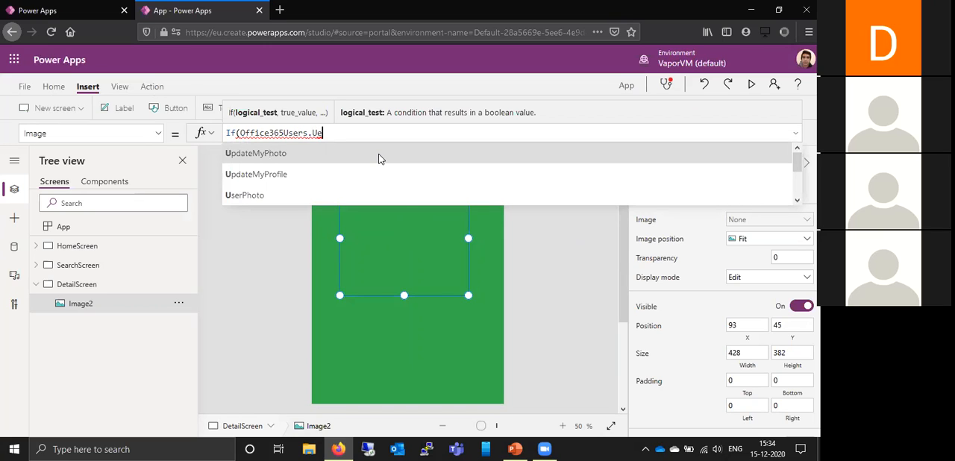
type("ser")
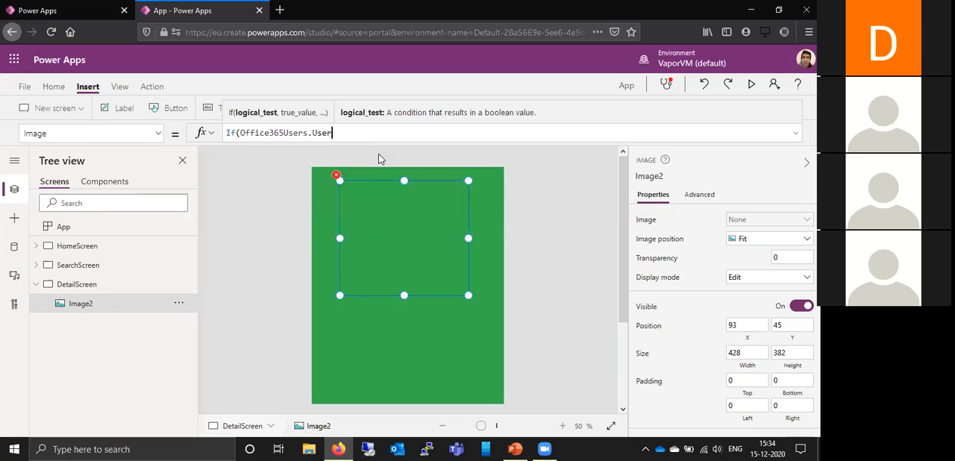
left_click(359, 174)
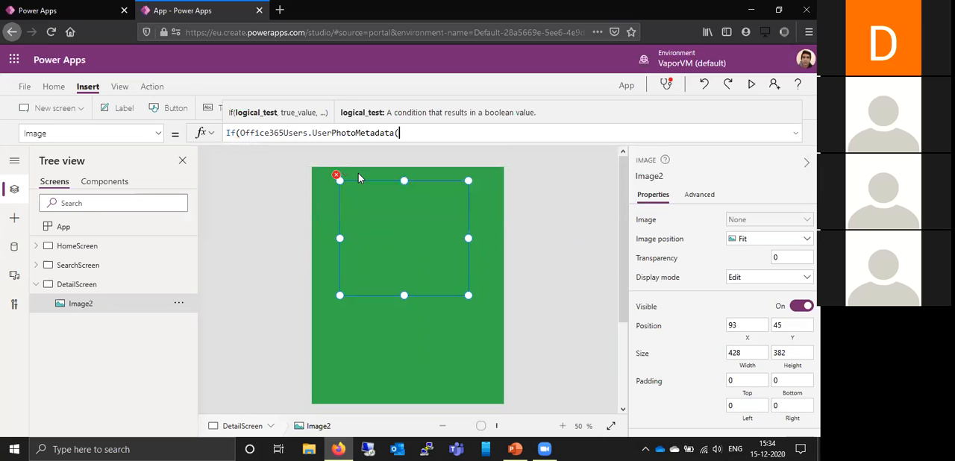
type("(")
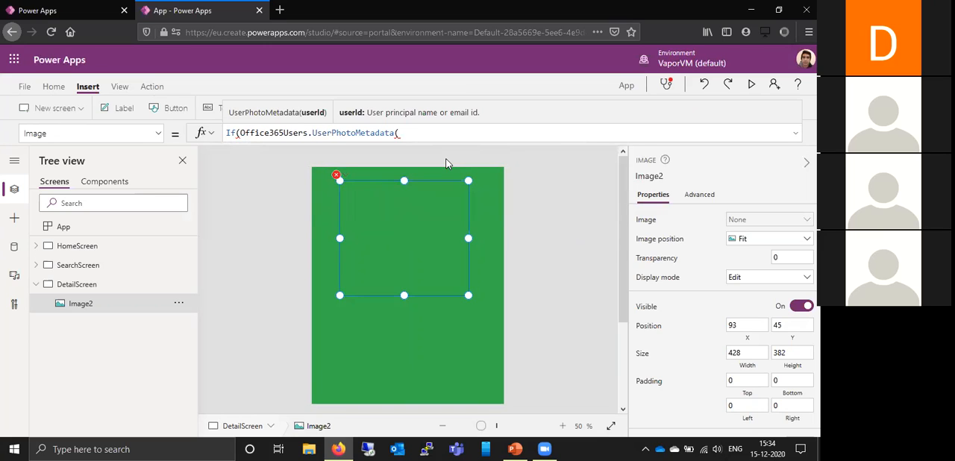
type("Se")
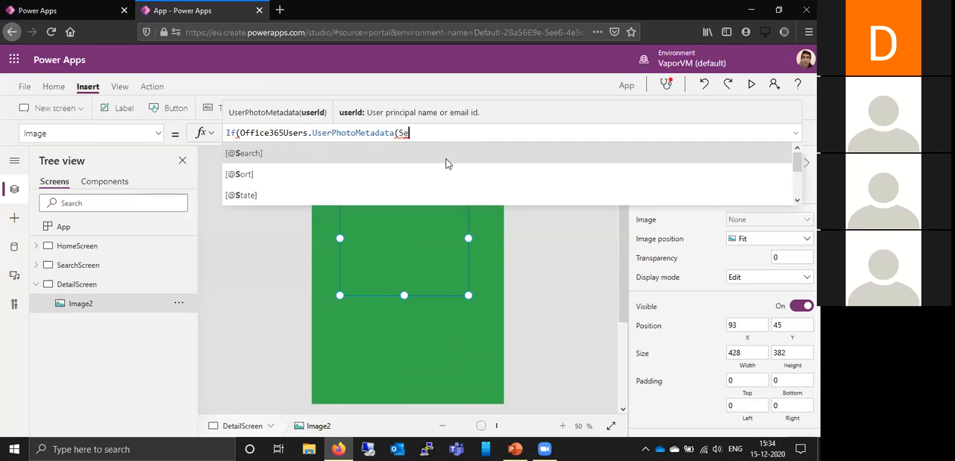
type("le")
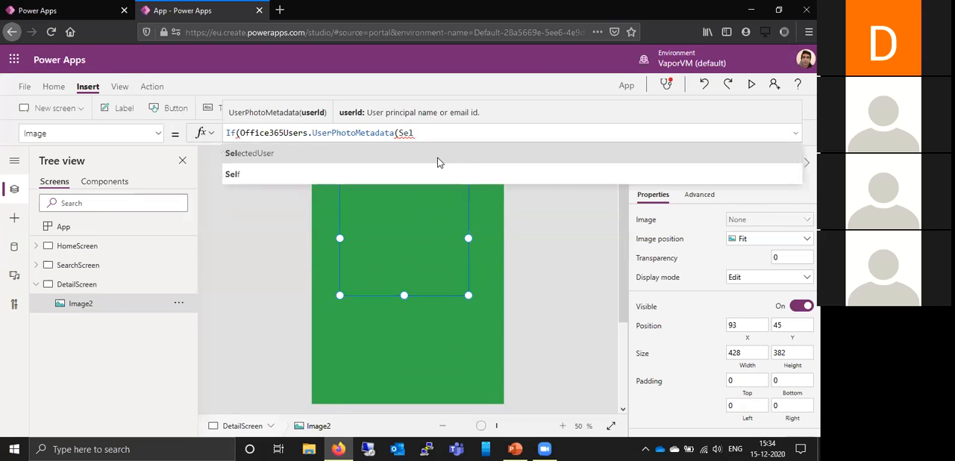
- Pass SelectedUser.Id as the argument of Office365Users.UserPhotoMetadata in Image2's If condition and close the call
left_click(444, 158)
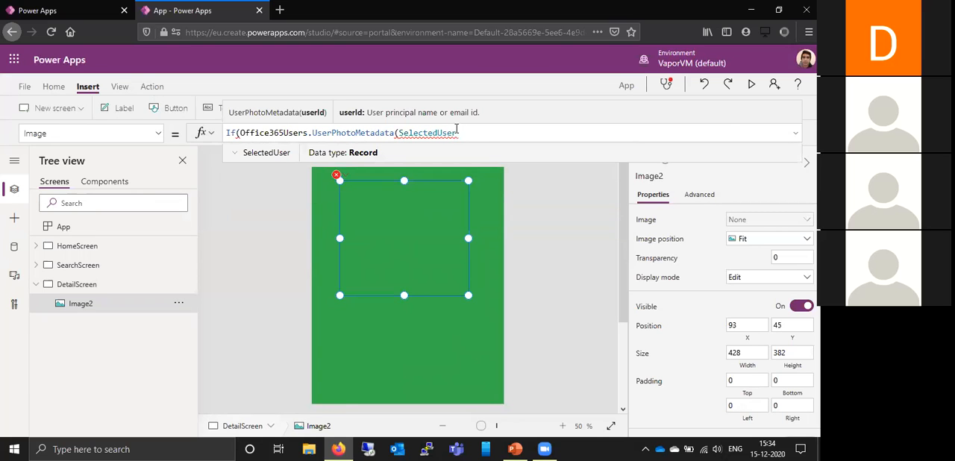
type(".")
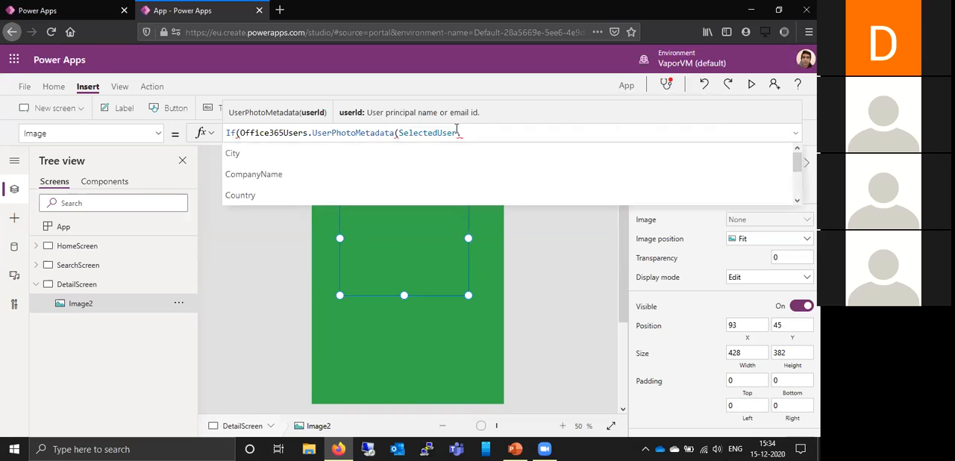
type("Id")
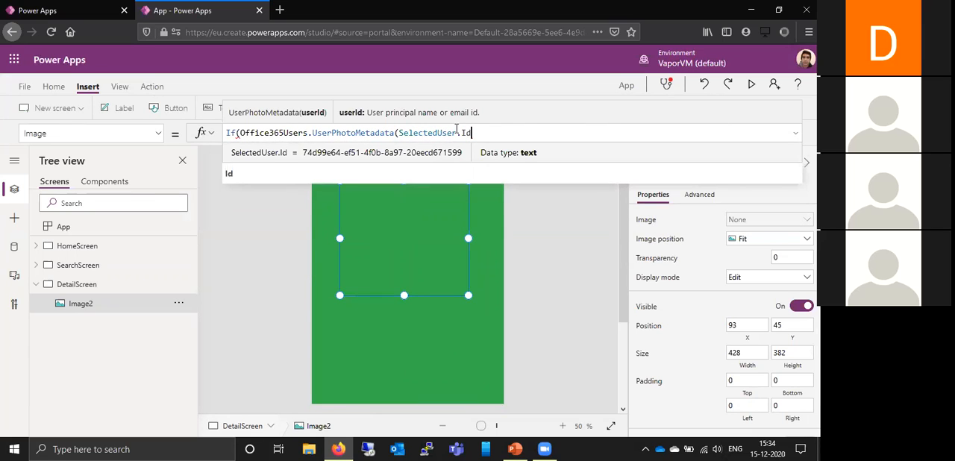
type(").H")
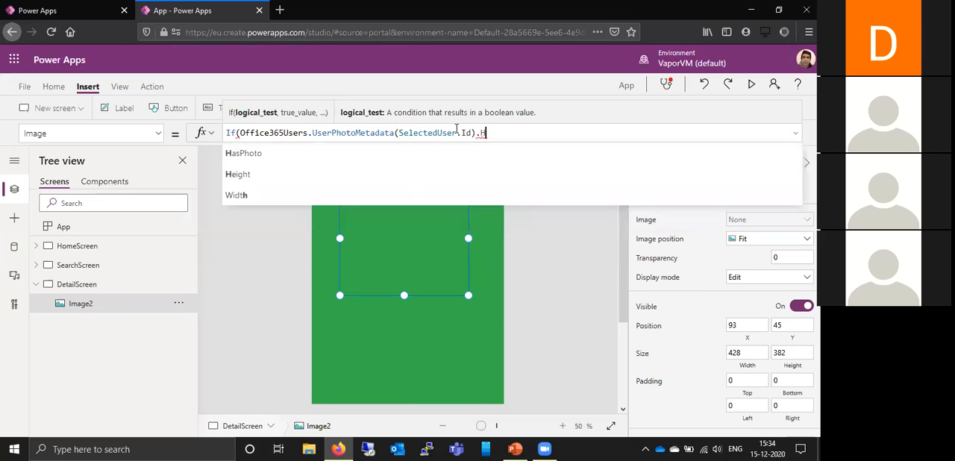
- Complete the If condition in Image2's formula by testing the photo metadata with .HasPhoto=true
key("Tab")
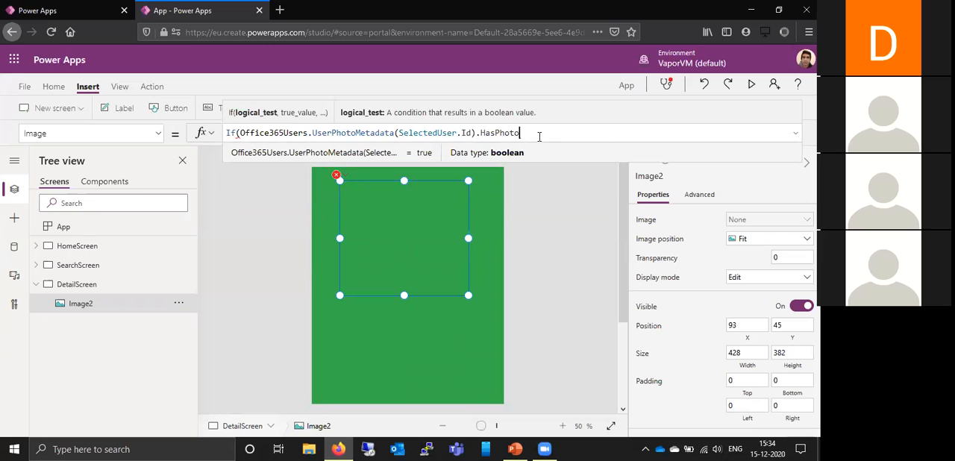
type("=t")
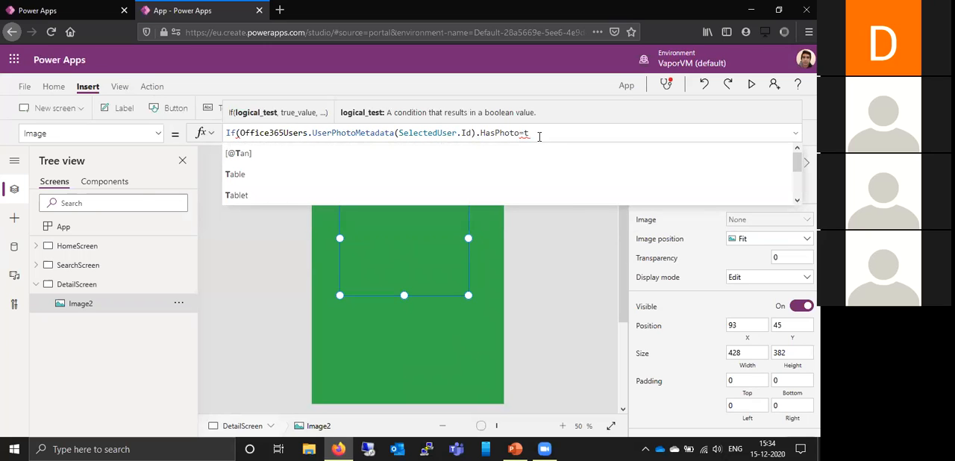
type("rue")
key("BackSpace")
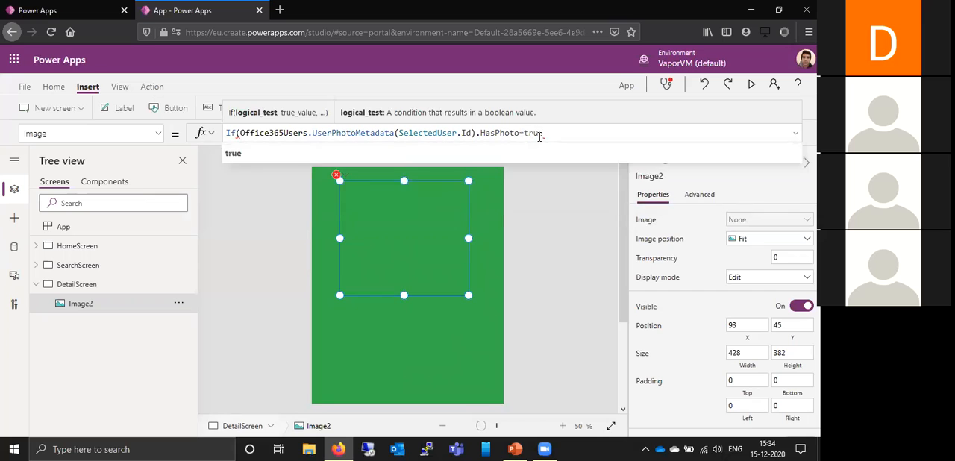
type(",")
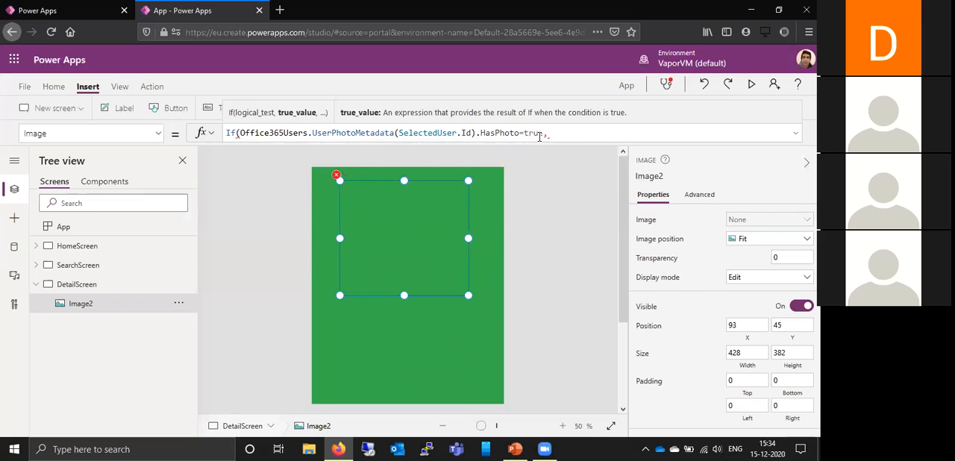
type(" of")
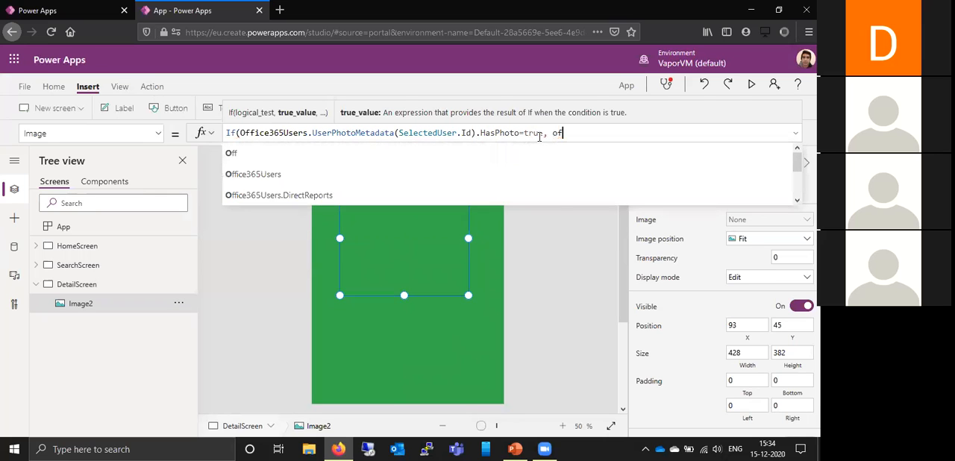
type("fice")
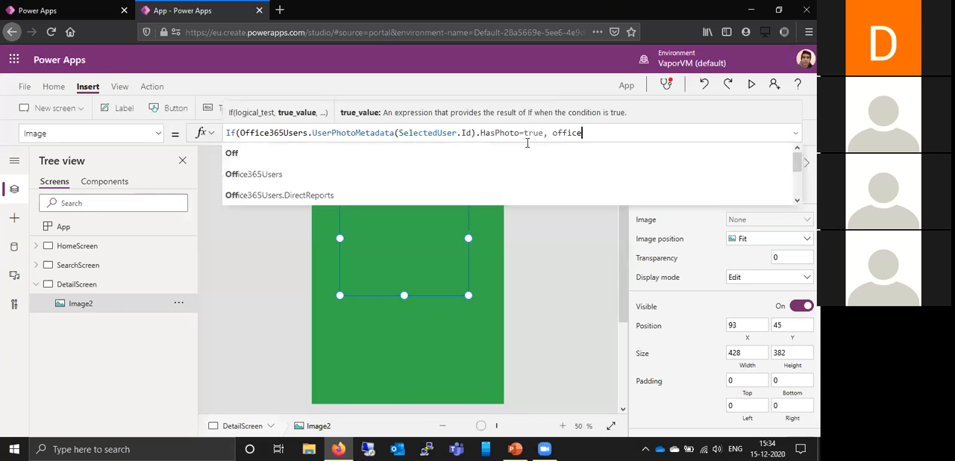
- Enter Office365Users.UserPhoto(SelectedUser.Id) as the true value of the If function in Image2's formula
left_click(473, 154)
type(".")
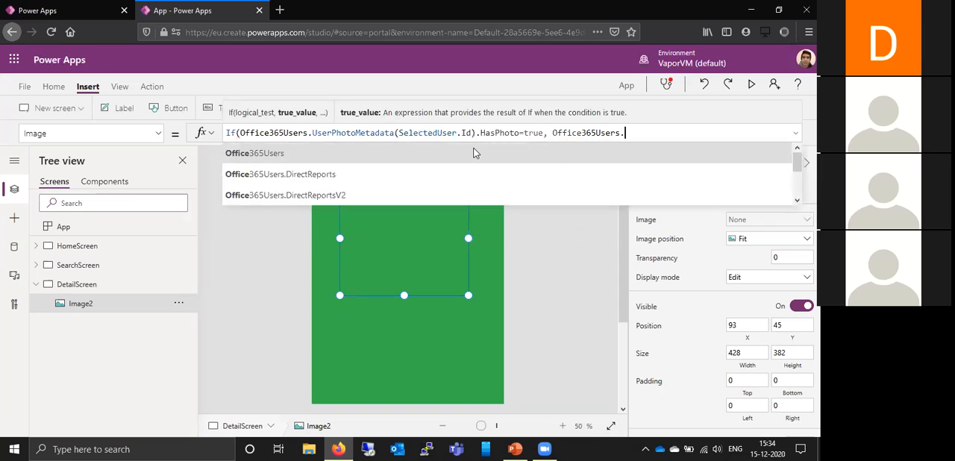
type("User")
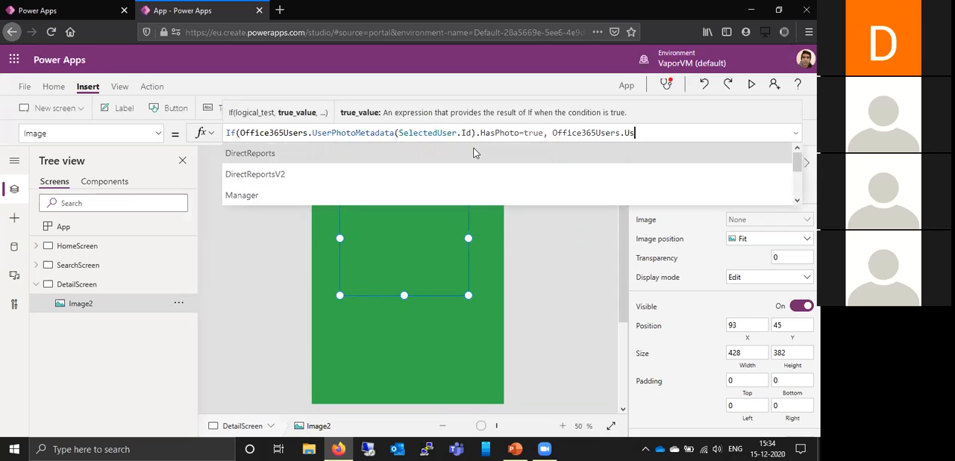
left_click(457, 154)
type("(Sele")
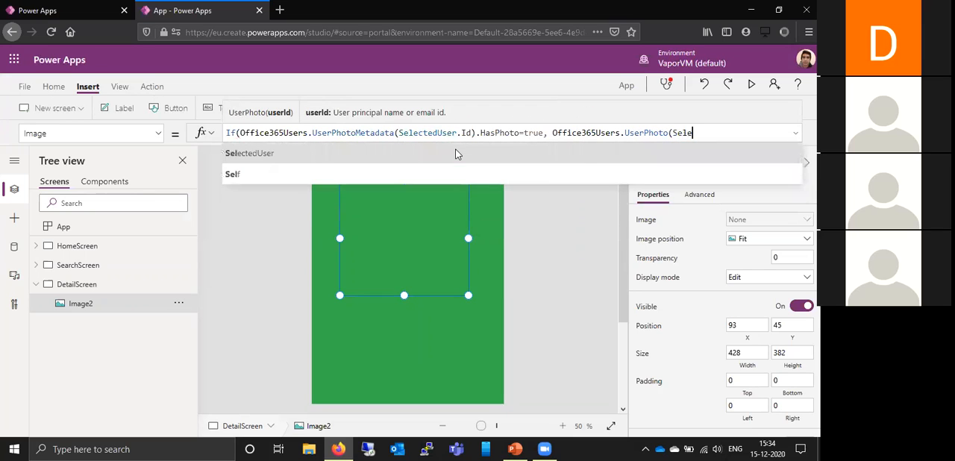
left_click(433, 151)
type(".")
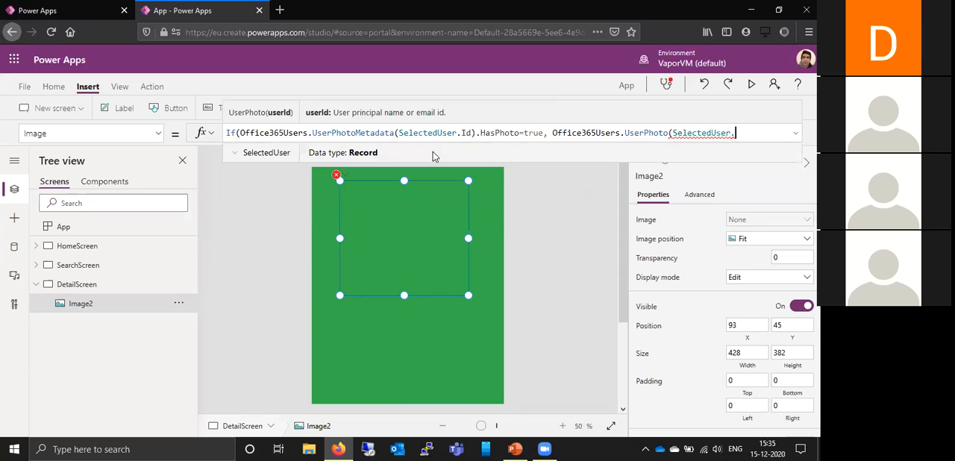
type("Id")
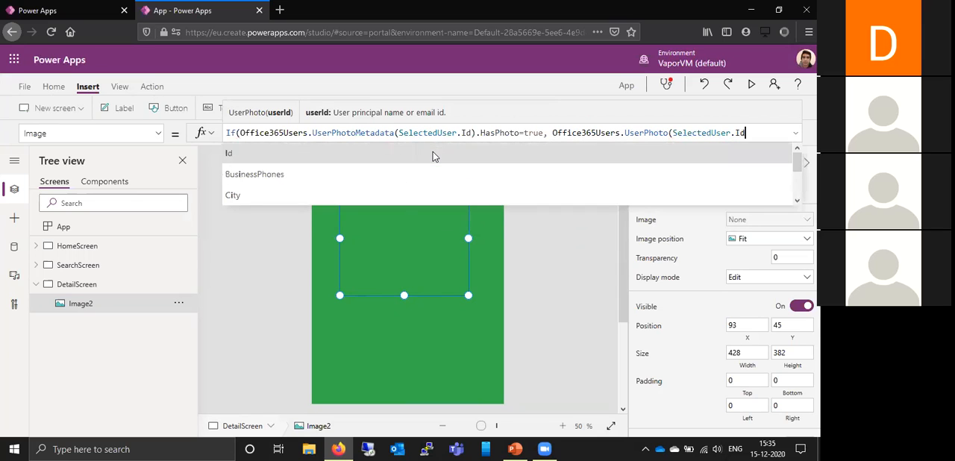
type(")")
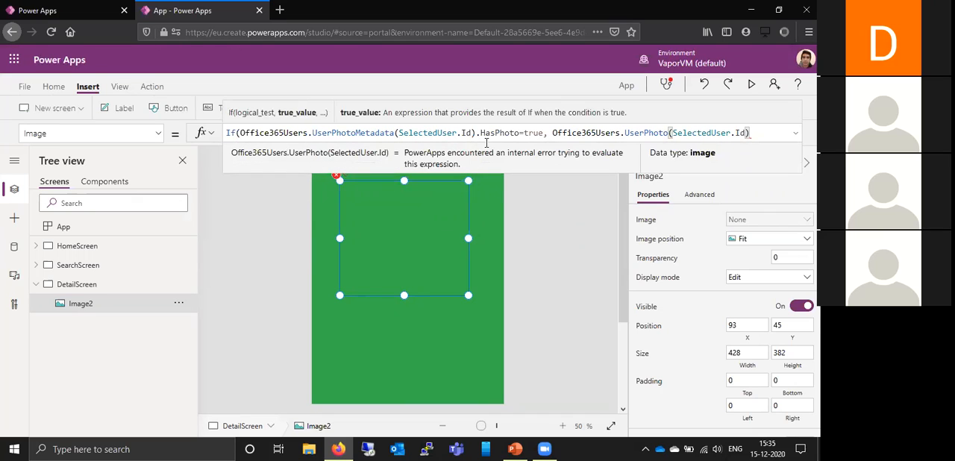
type(", ")
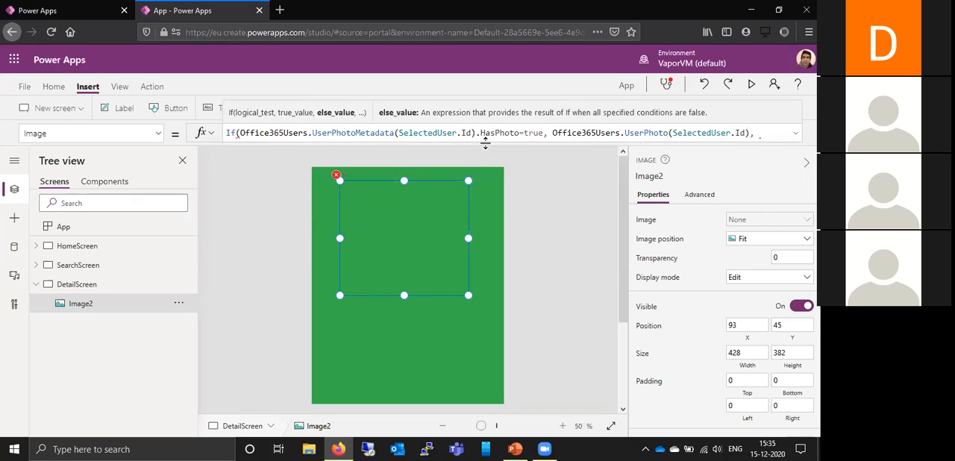
type("No")
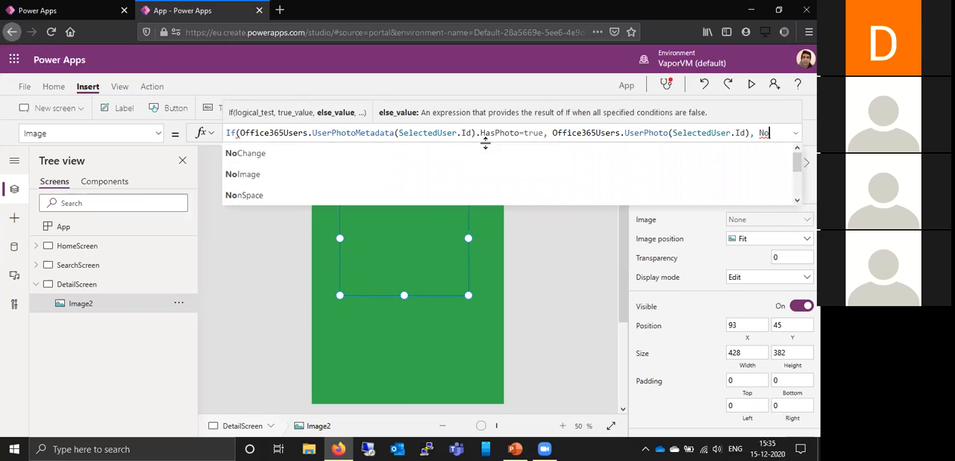
- Add NoImage as the else value of Image2's If formula, then close and apply the formula
left_click(457, 174)
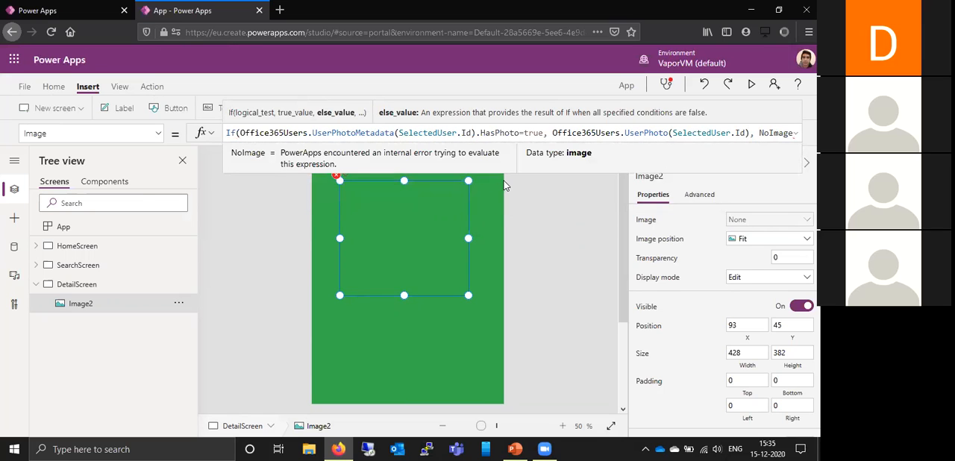
type(")")
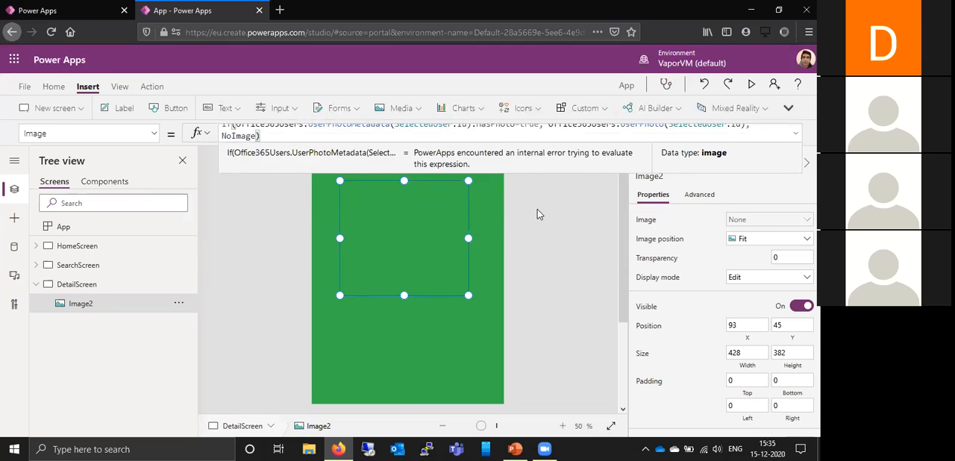
left_click(536, 215)
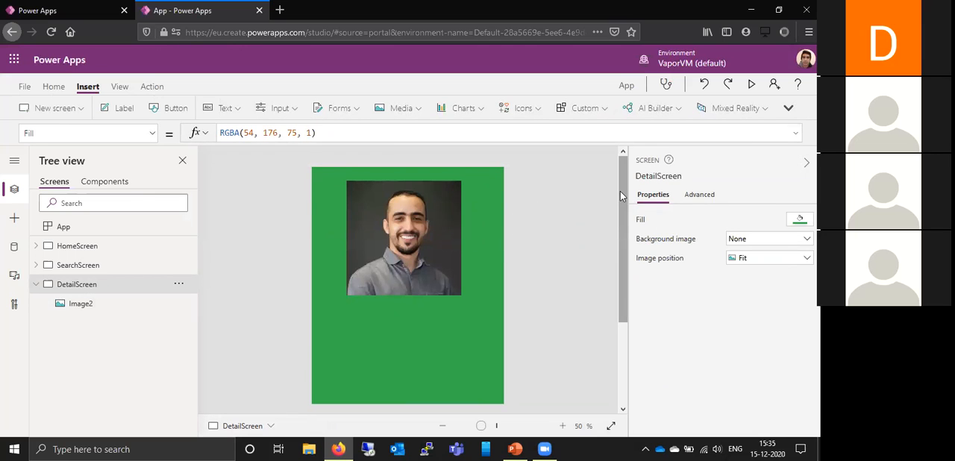
scroll(626, 192, "down", 2)
scroll(617, 195, "up", 2)
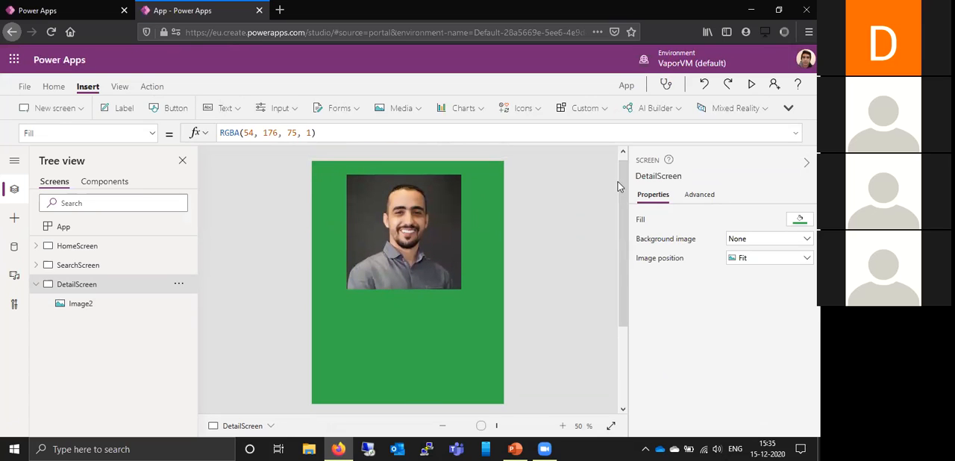
left_click_drag(625, 185, 448, 218)
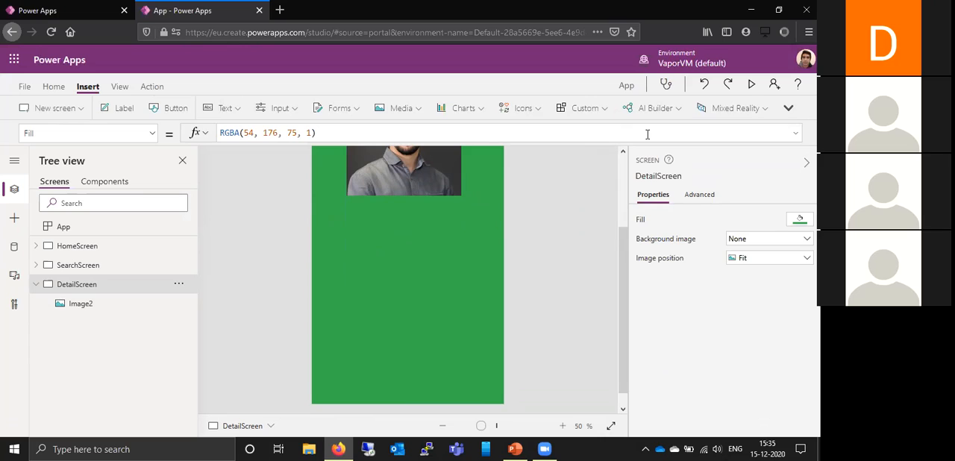
left_click(789, 109)
left_click(792, 109)
left_click(792, 109)
left_click(796, 103)
- Insert a text label on DetailScreen and place it just below the user photo
left_click(229, 110)
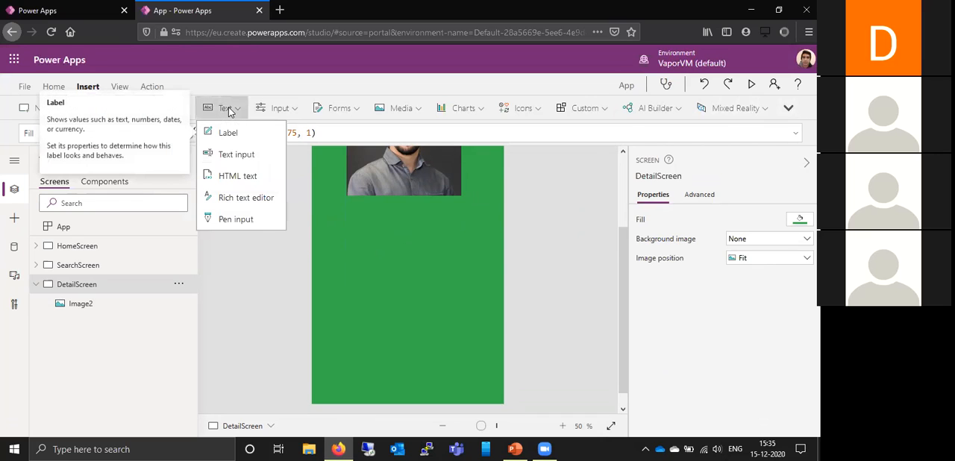
left_click(234, 136)
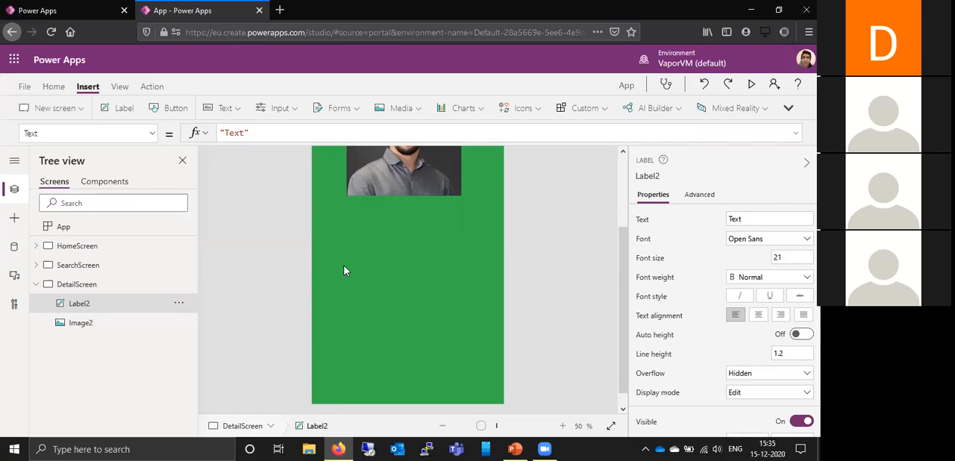
scroll(344, 271, "up", 1)
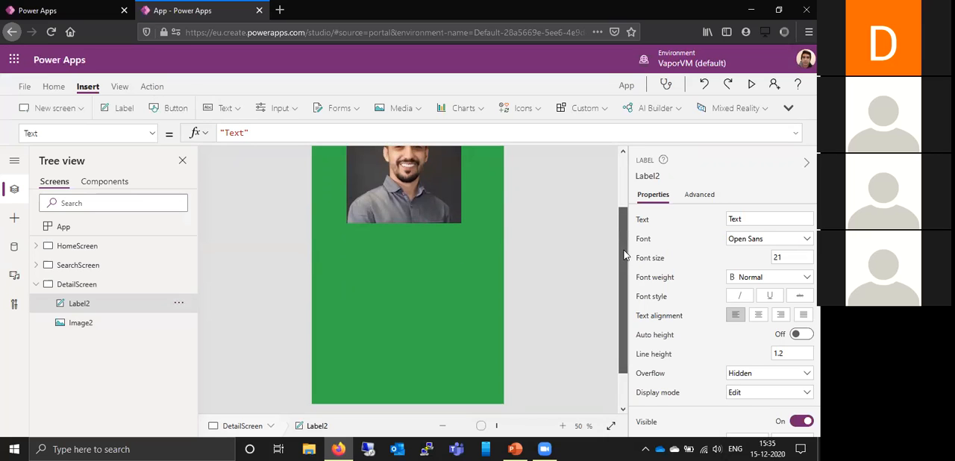
scroll(622, 222, "up", 2)
left_click_drag(429, 158, 432, 289)
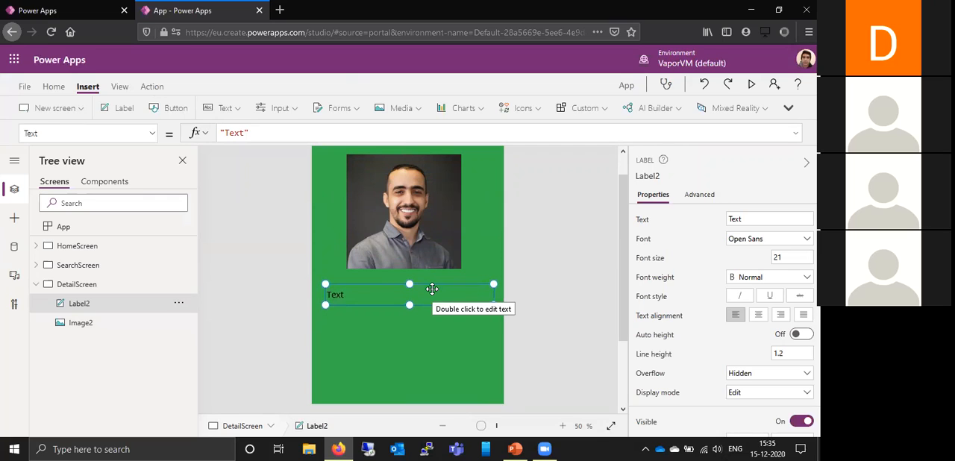
- Replace the new label's default text with "Name: " in its Text formula
left_click(347, 132)
key("BackSpace")
key("BackSpace")
key("BackSpace")
key("BackSpace")
type("name")
key("BackSpace")
key("BackSpace")
key("BackSpace")
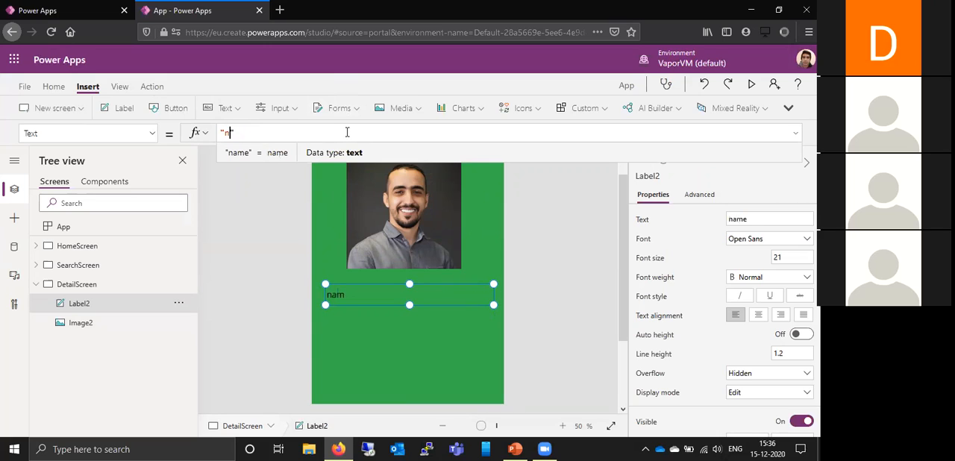
type("Name")
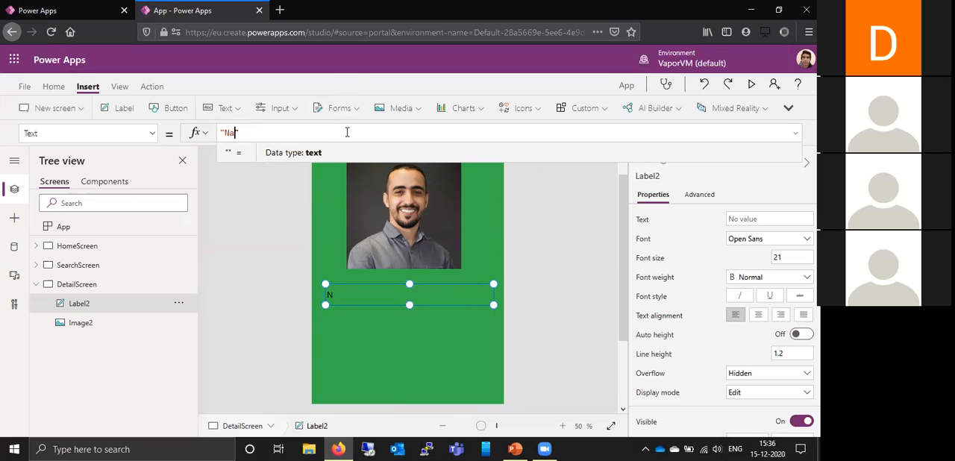
type(": ")
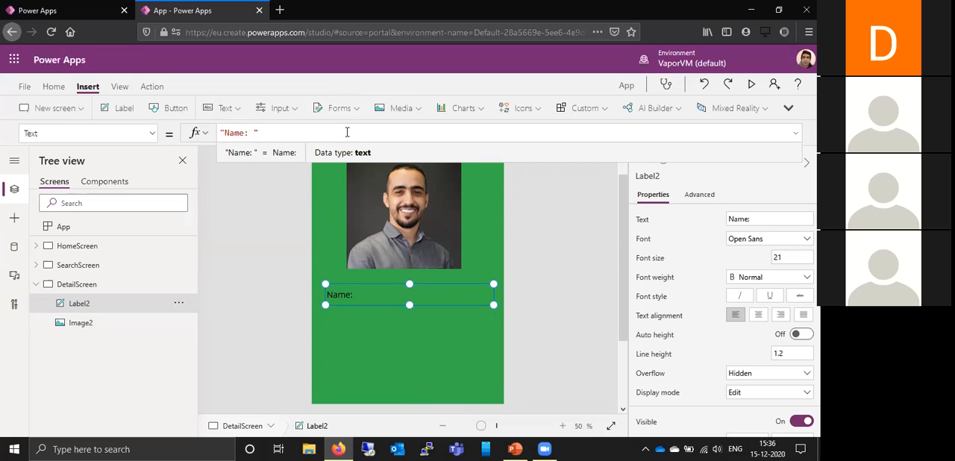
type(" &")
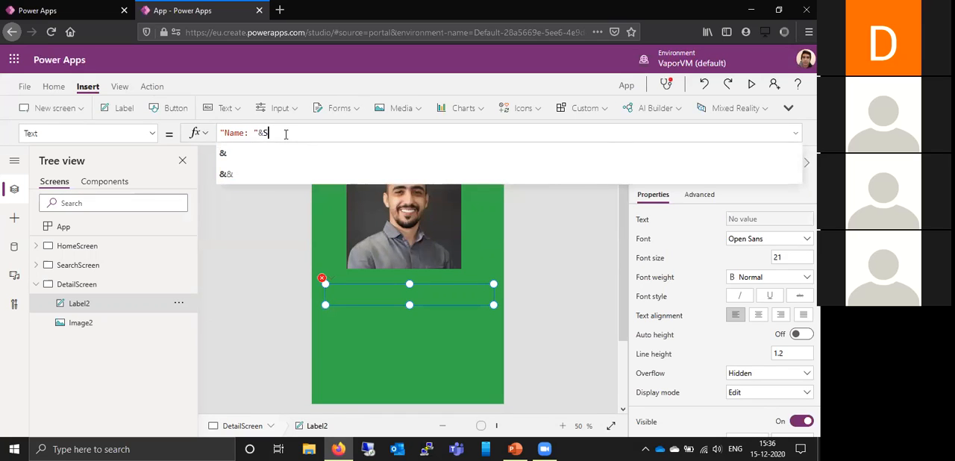
- Append &SelectedUser.DisplayName after "Name: " in Label2's Text formula
type("ele")
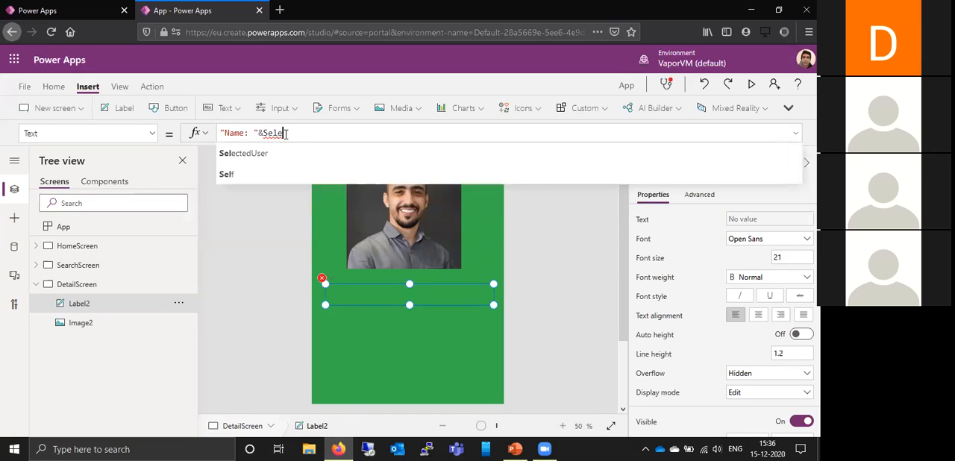
type("c")
left_click(283, 154)
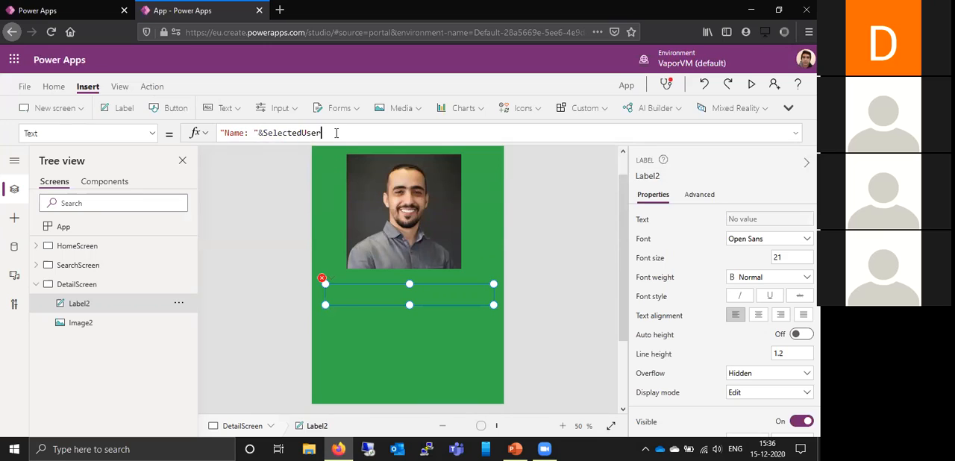
type(".D")
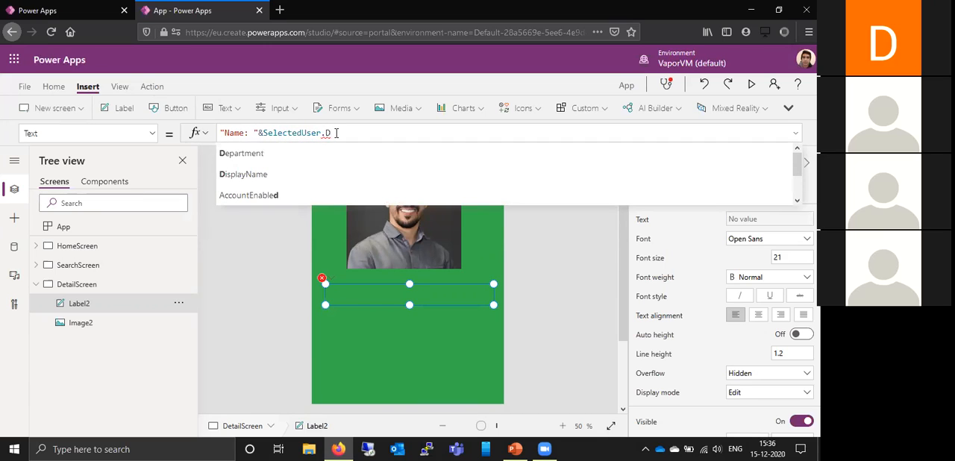
left_click(320, 179)
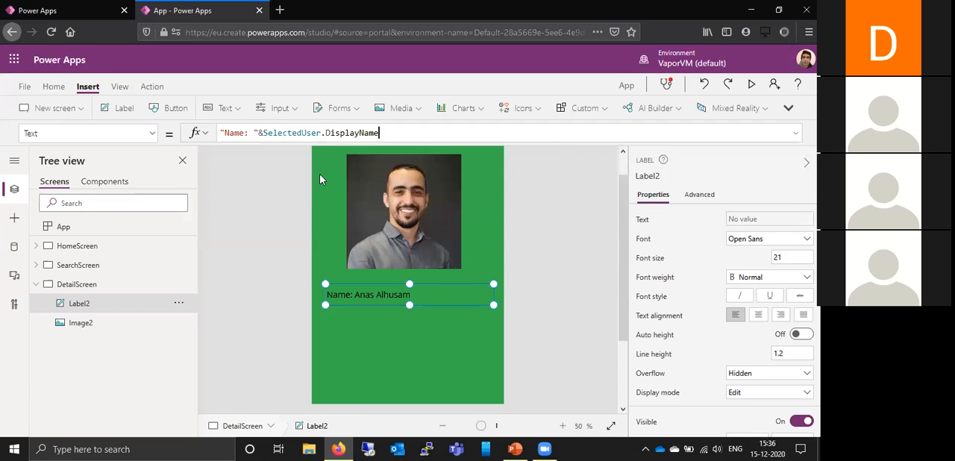
- Center the name label's text and set its font color to white from the standard colors
left_click(759, 317)
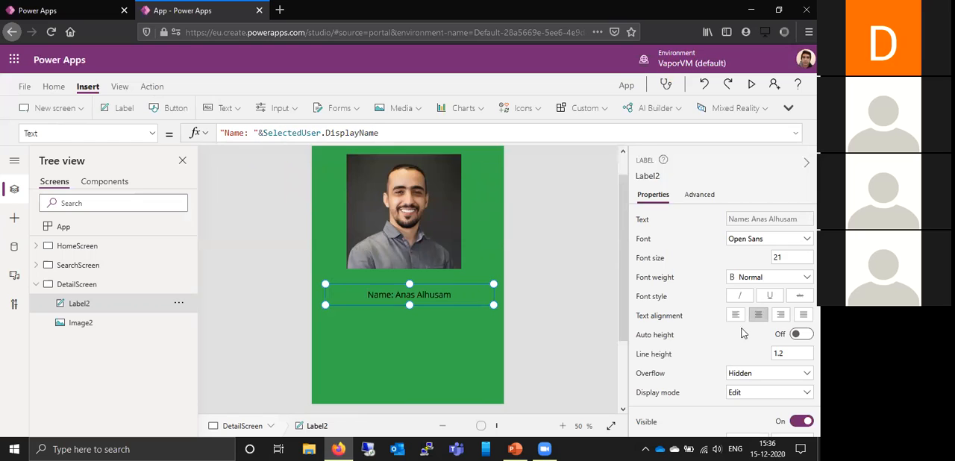
scroll(720, 338, "down", 5)
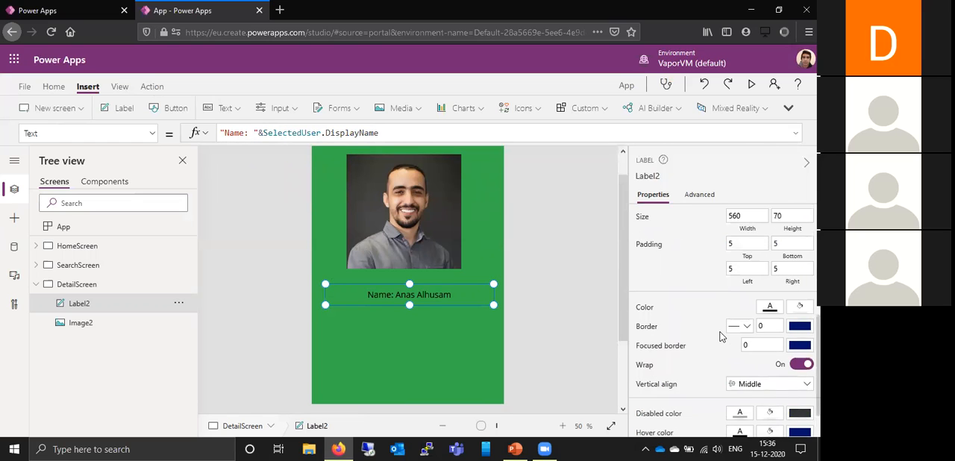
scroll(728, 329, "up", 1)
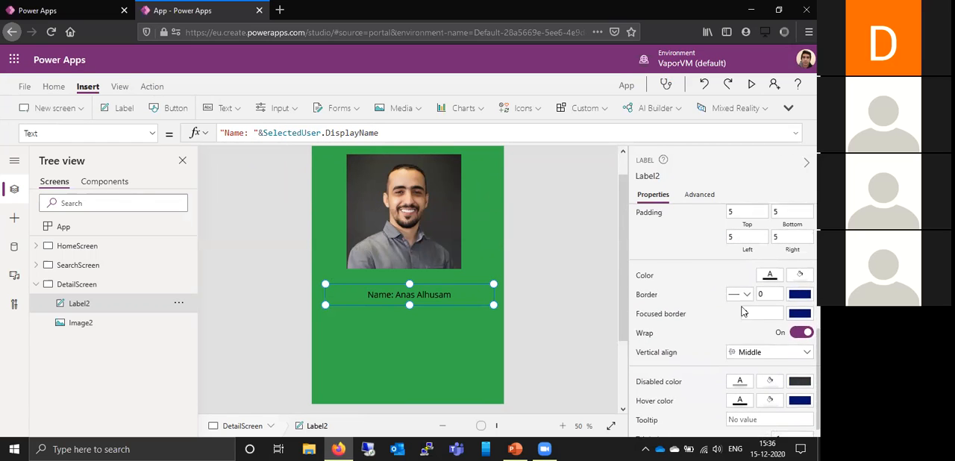
left_click(770, 279)
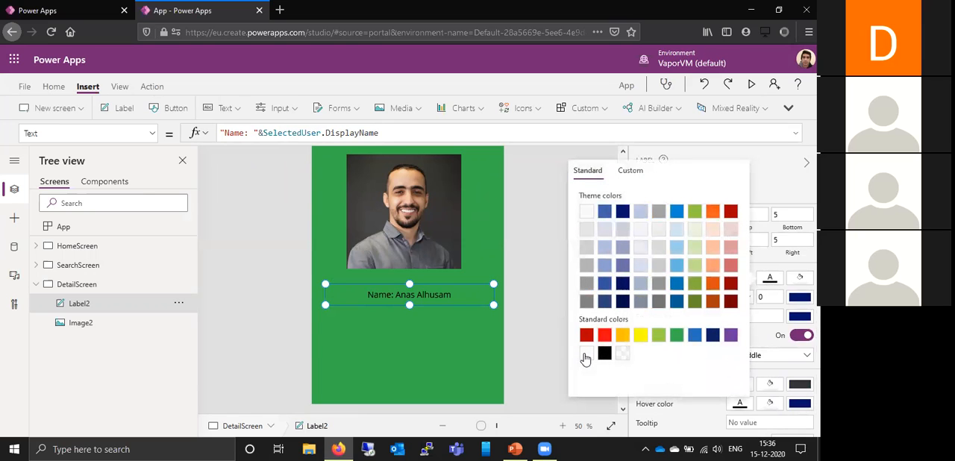
left_click(586, 357)
- Duplicate the name label and align the copy directly beneath the original
left_click(471, 306)
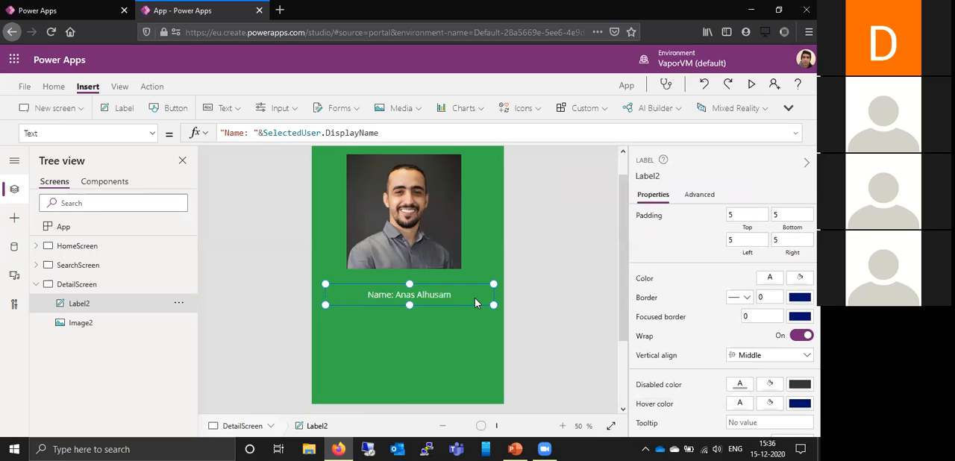
key("ctrl+v")
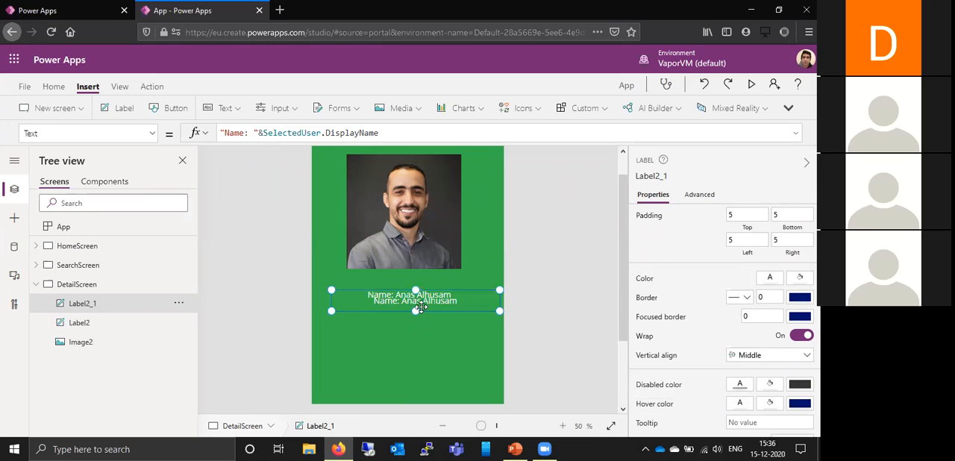
left_click_drag(423, 304, 412, 322)
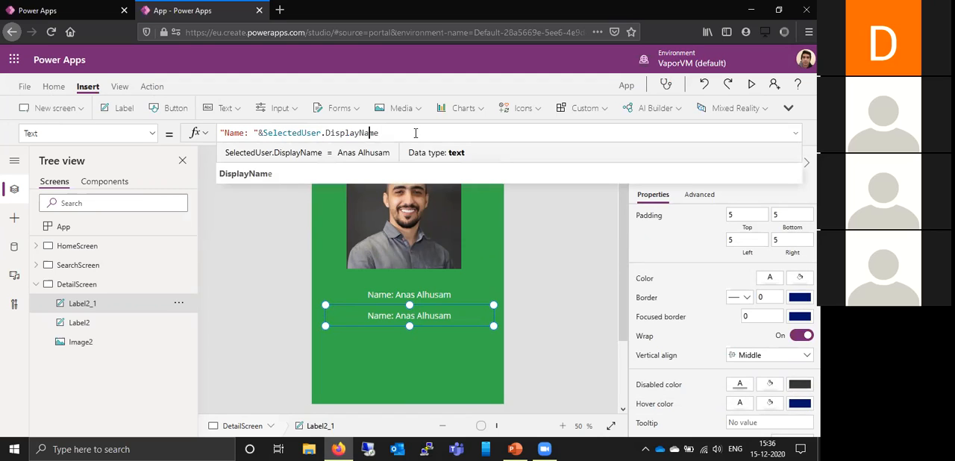
- Replace the prefix "Name" with "Department" in the copied label's Text formula
key("Left")
key("Left")
key("Left")
key("Left")
key("Left")
key("Left")
key("Left")
key("Left")
key("Left")
key("Left")
key("Left")
key("Left")
key("Left")
key("Left")
key("Left")
key("Left")
key("Left")
key("Left")
key("Left")
key("Left")
key("BackSpace")
key("BackSpace")
key("BackSpace")
key("BackSpace")
type("Depart")
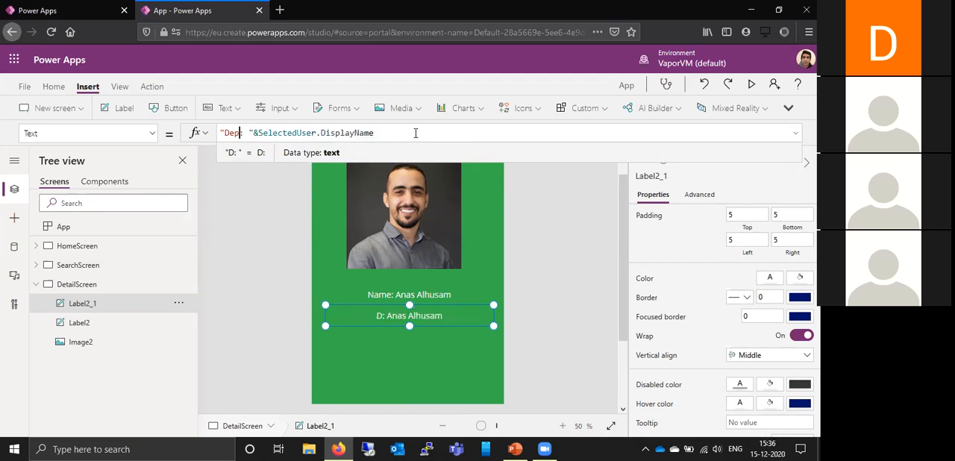
type("ment")
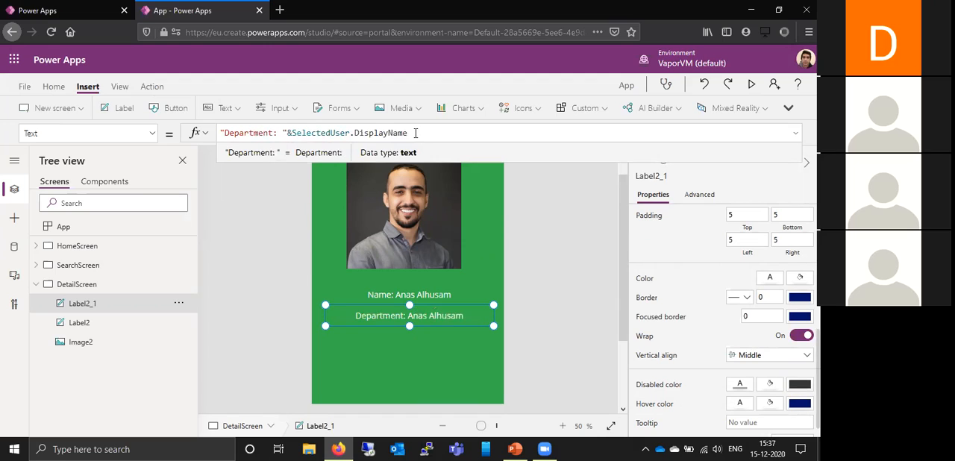
- Replace DisplayName with Department so the copied label's formula refers to SelectedUser.Department
key("Right")
key("Right")
key("Right")
key("Right")
key("Right")
key("Right")
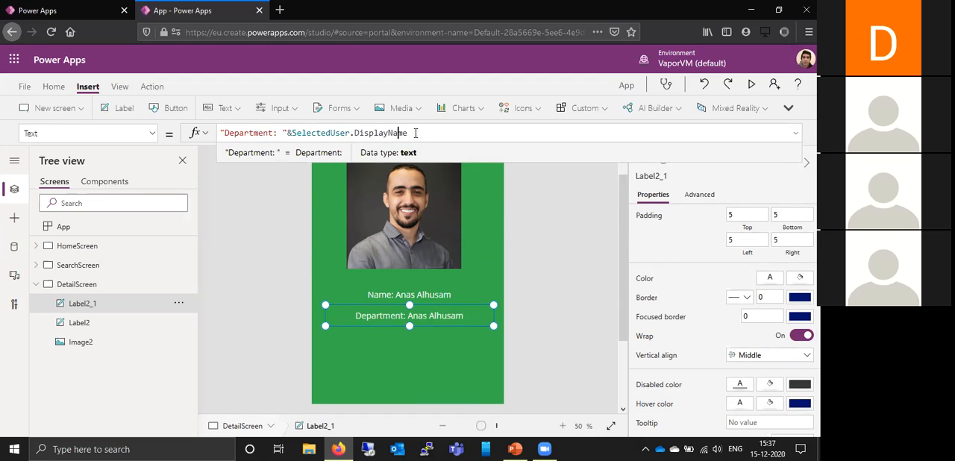
key("BackSpace")
key("BackSpace")
key("BackSpace")
key("BackSpace")
key("BackSpace")
key("BackSpace")
key("BackSpace")
key("BackSpace")
key("BackSpace")
key("BackSpace")
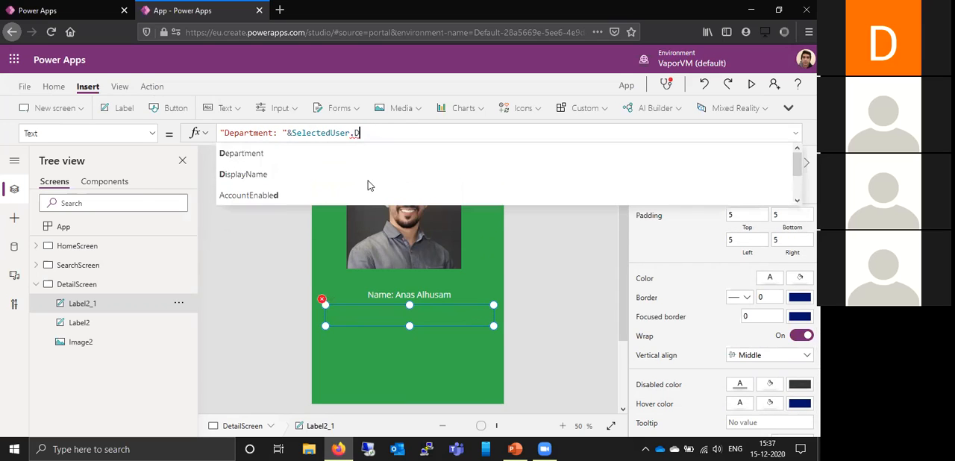
left_click(366, 154)
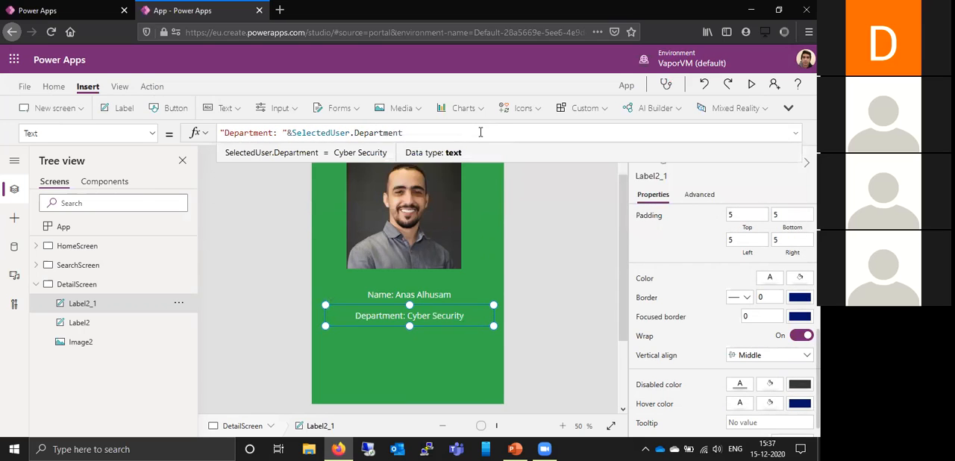
- Lower the Department label slightly and place a duplicate of it beneath, left-aligned with the other labels
left_click(459, 313)
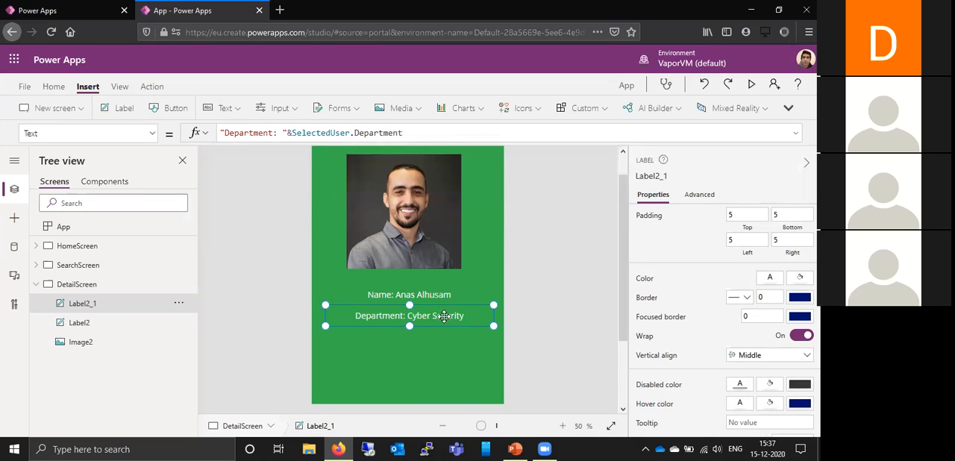
left_click_drag(444, 315, 445, 322)
scroll(512, 288, "down", 1)
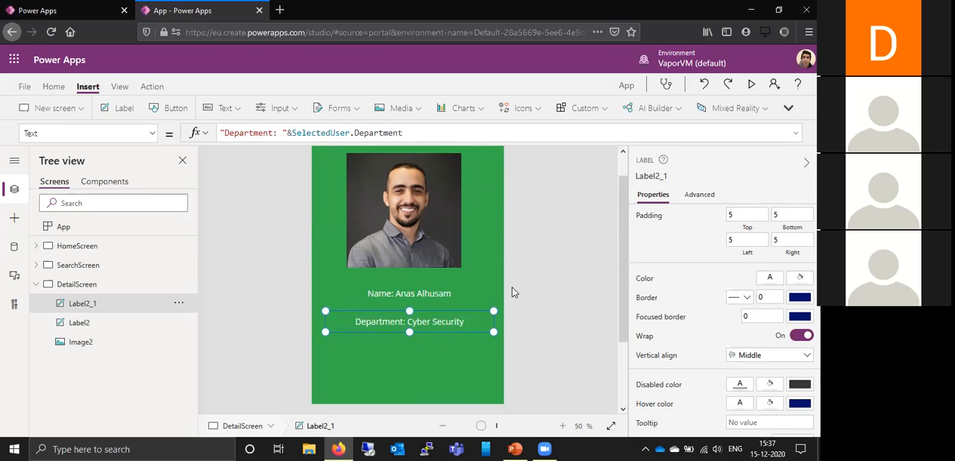
left_click_drag(624, 245, 634, 314)
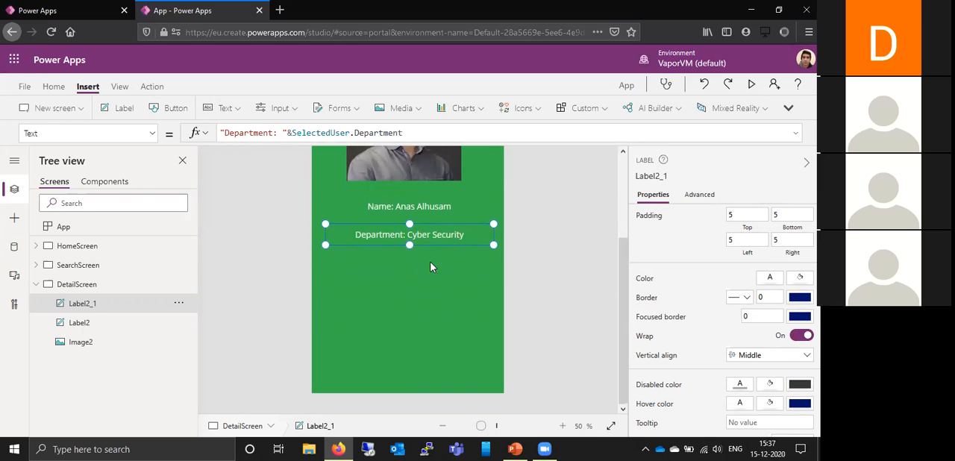
key("ctrl+c")
key("ctrl+v")
mouse_move(419, 250)
left_mouse_down()
mouse_move(423, 283)
mouse_move(417, 264)
left_mouse_up()
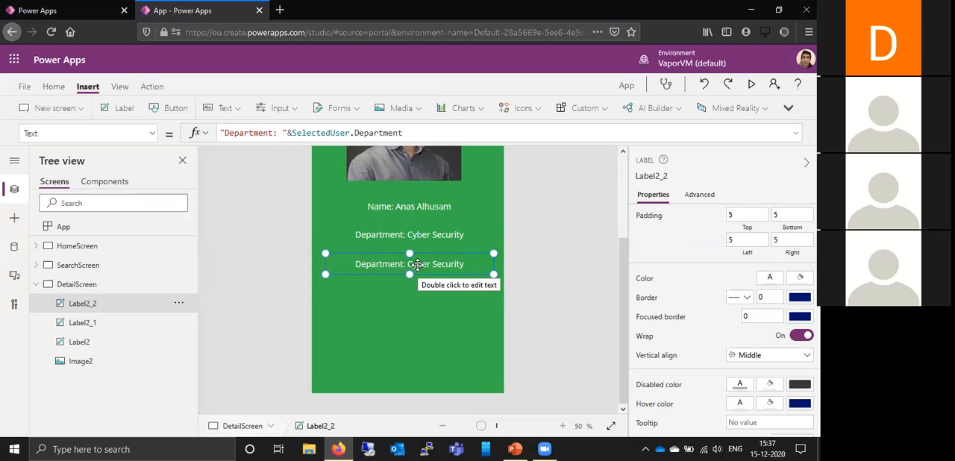
- Change the prefix "Department" to "Designation" in the new copy's Text formula
left_click(274, 133)
key("BackSpace")
key("BackSpace")
key("BackSpace")
key("BackSpace")
key("BackSpace")
key("BackSpace")
key("BackSpace")
key("BackSpace")
type("signation")
- Replace the Department field with JobTitle so the Designation label's formula refers to SelectedUser.JobTitle
left_click(400, 132)
key("BackSpace")
key("BackSpace")
key("BackSpace")
key("BackSpace")
key("BackSpace")
key("BackSpace")
key("BackSpace")
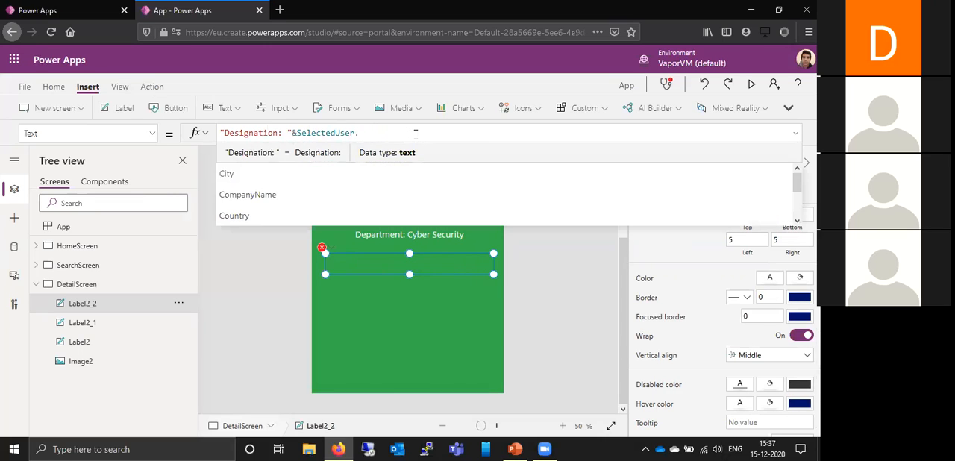
type("J")
key("Tab")
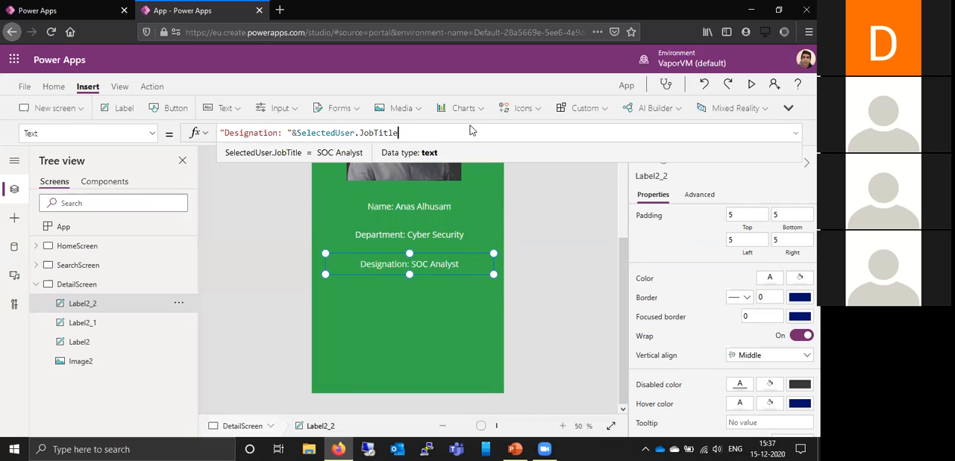
- Duplicate the Designation label and place the copy in line just below it
left_click(450, 270)
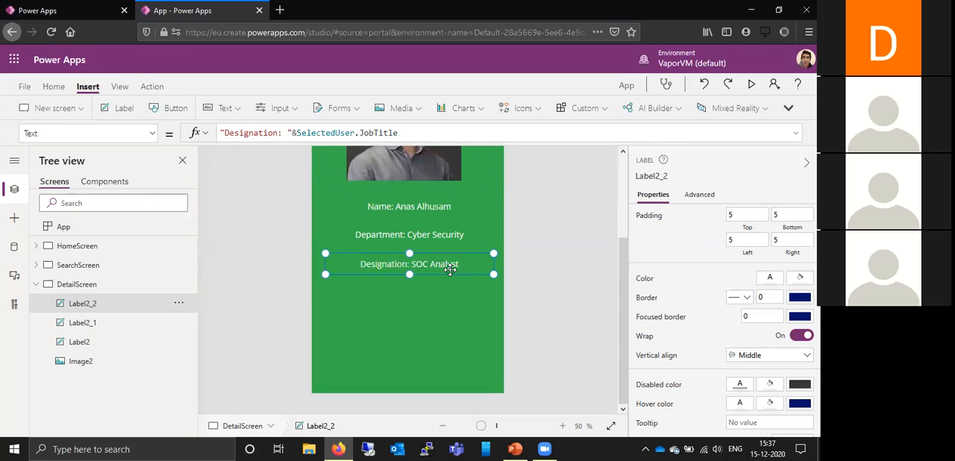
key("ctrl+v")
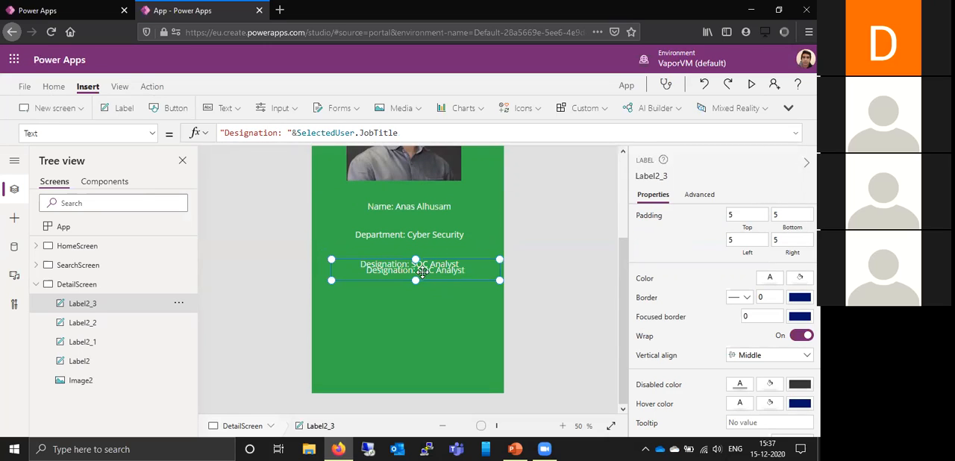
left_click_drag(427, 271, 420, 291)
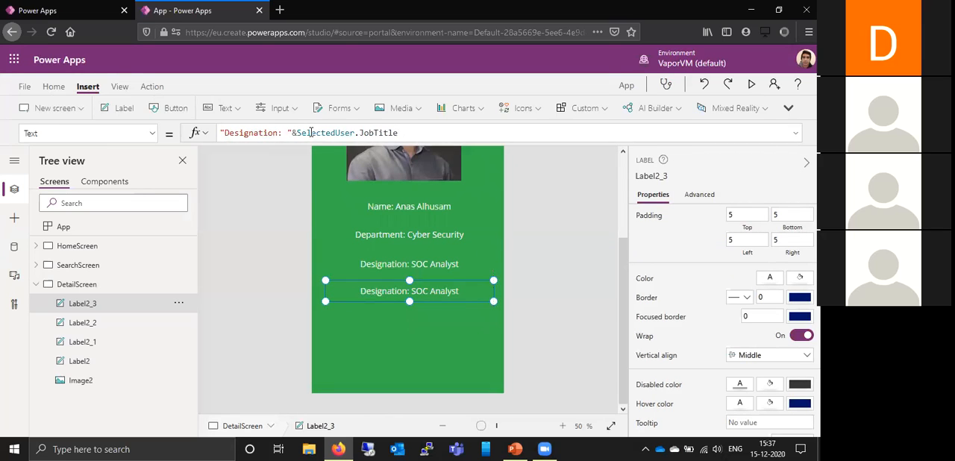
- Replace the prefix "Designation" with "City" in the lowest label's Text formula
left_click(278, 133)
key("BackSpace")
key("BackSpace")
key("BackSpace")
key("BackSpace")
key("BackSpace")
key("BackSpace")
key("BackSpace")
key("BackSpace")
key("BackSpace")
key("BackSpace")
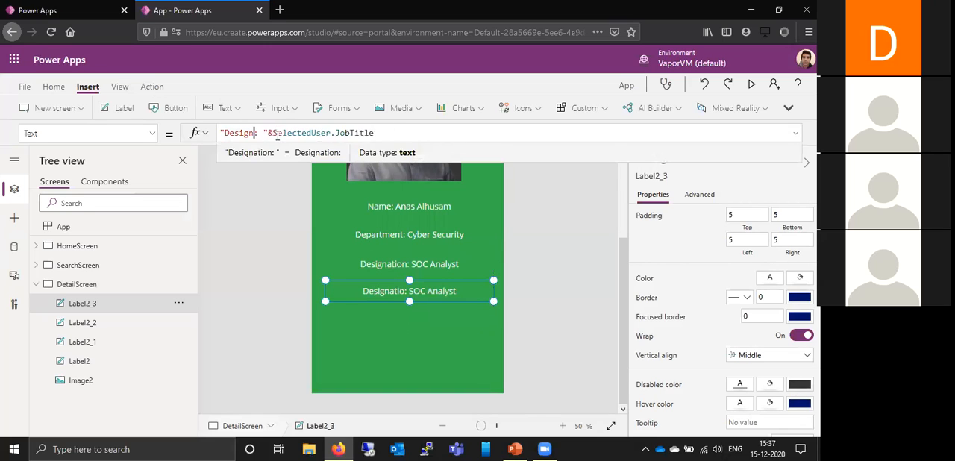
type("City")
- Replace the JobTitle field with City so the City label's formula refers to SelectedUser.City
left_click(392, 132)
key("BackSpace")
key("BackSpace")
key("BackSpace")
key("BackSpace")
key("BackSpace")
key("BackSpace")
key("BackSpace")
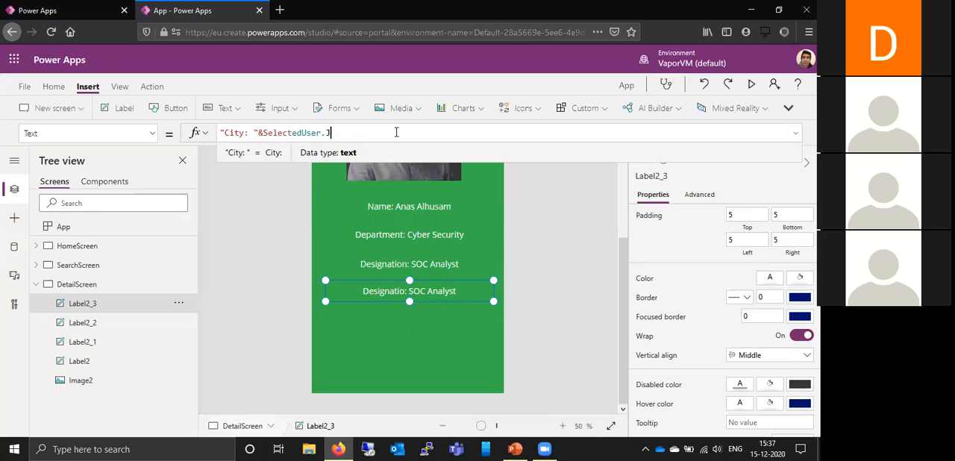
type("C")
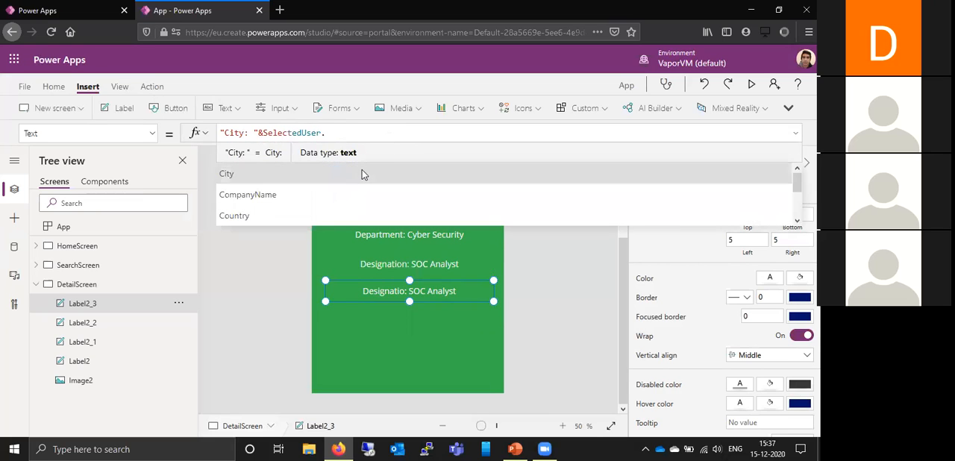
left_click(362, 171)
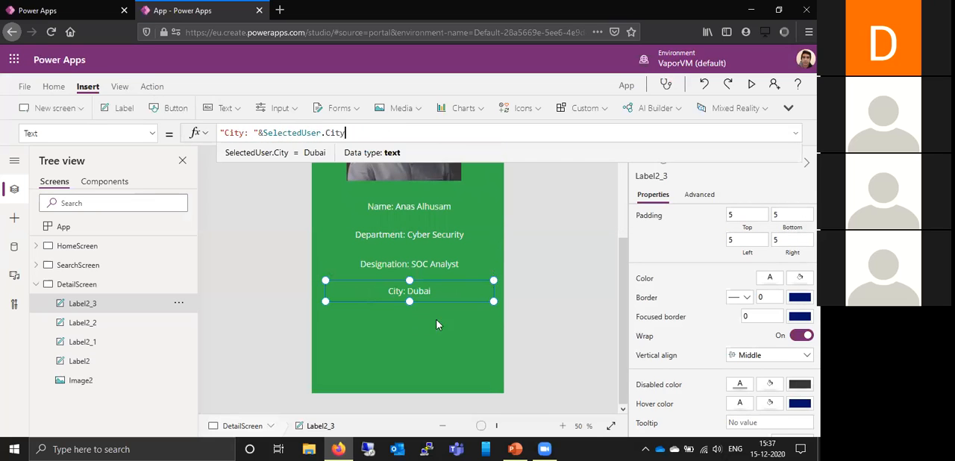
- Duplicate the City label and place the copy in line just below it
left_click(422, 294)
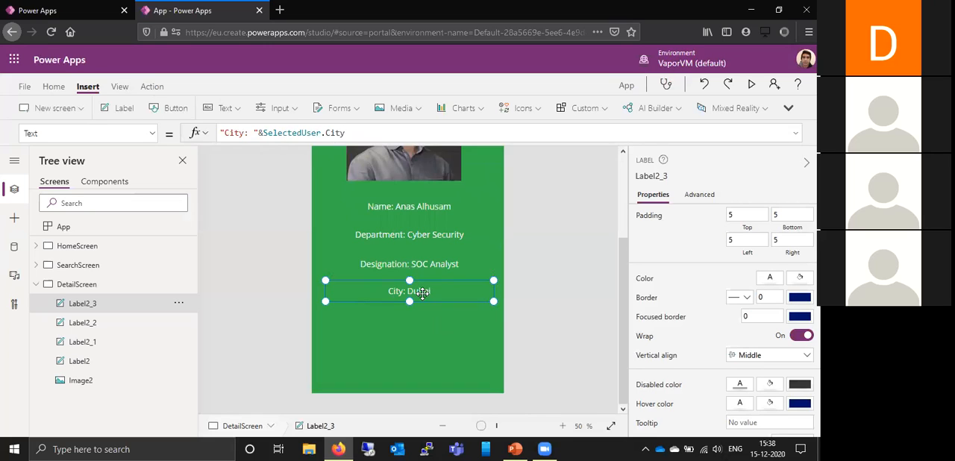
key("ctrl+c")
key("ctrl+v")
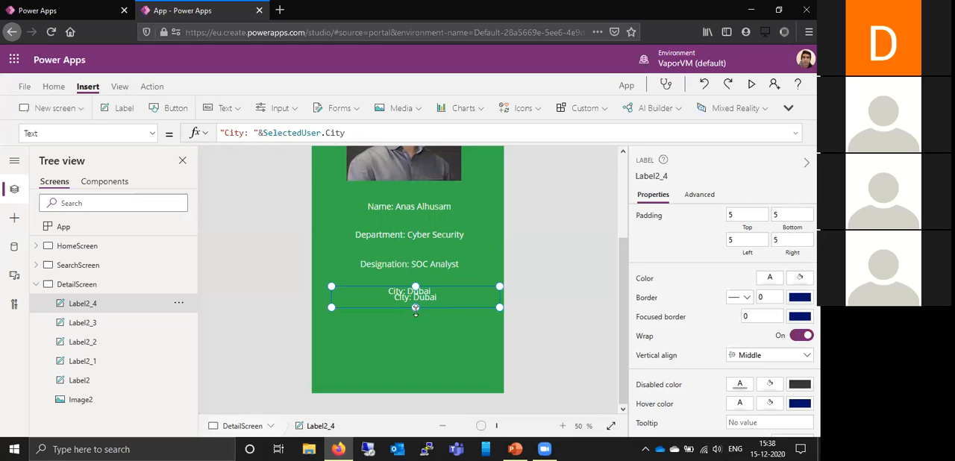
left_click_drag(419, 326, 419, 317)
- Change the new copy's Text formula to "Email: "&SelectedUser.Mail and deselect the label
double_click(243, 132)
type("Email")
left_click(358, 133)
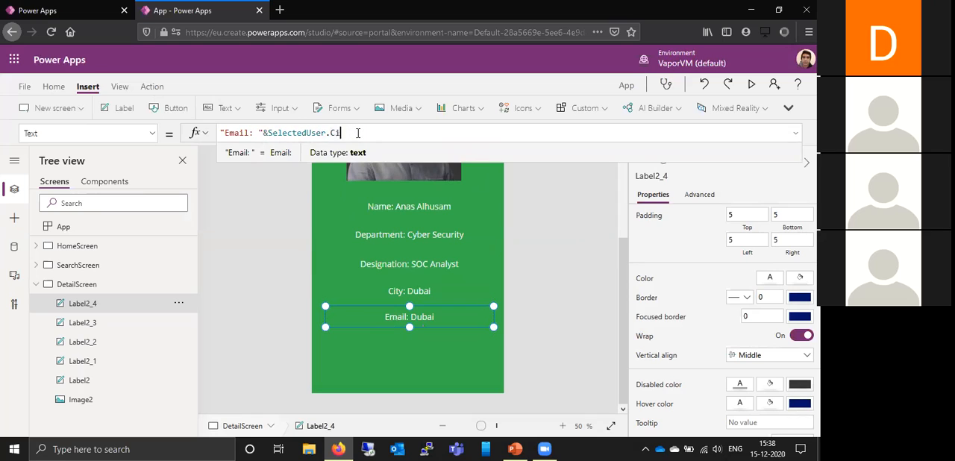
key("BackSpace")
key("BackSpace")
type("mail")
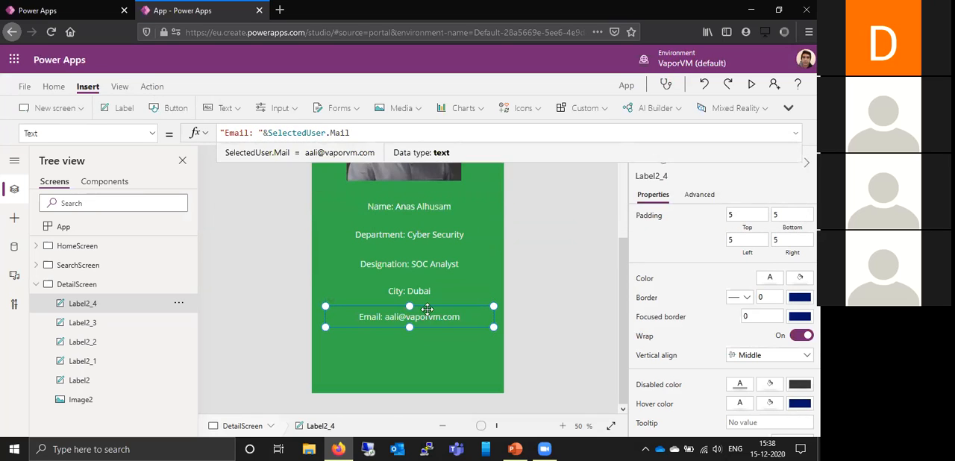
left_click(428, 362)
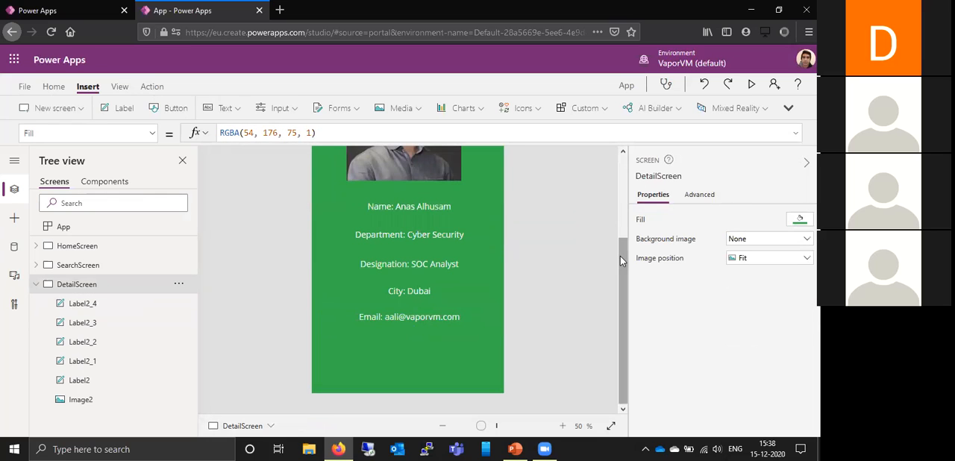
- Preview the DetailScreen to check the photo and the five labels, and return to editing
left_click_drag(621, 200, 630, 299)
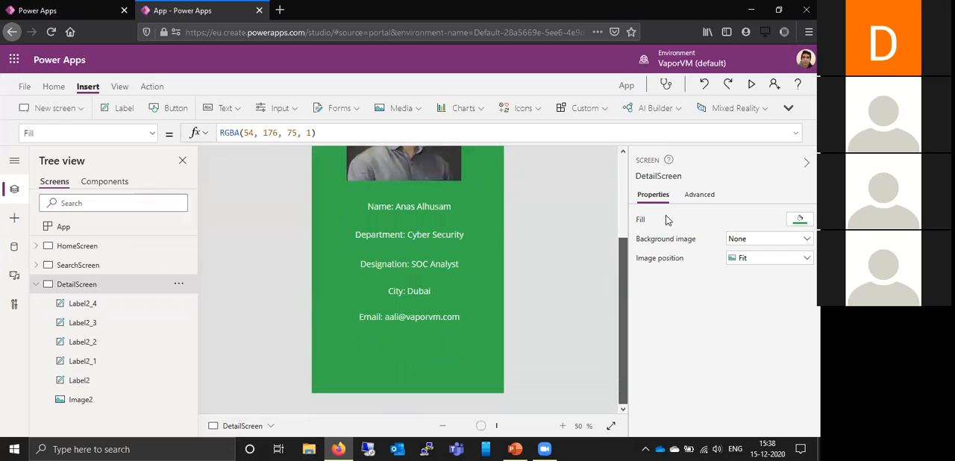
left_click(752, 88)
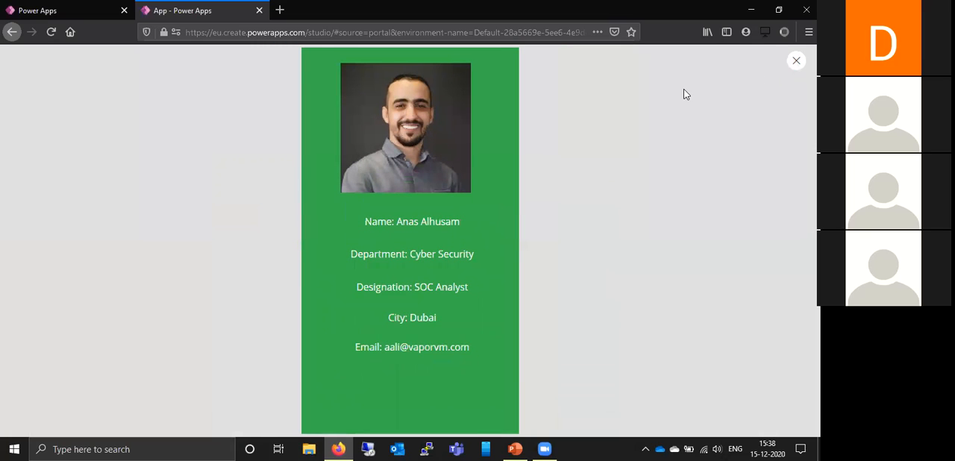
key("Escape")
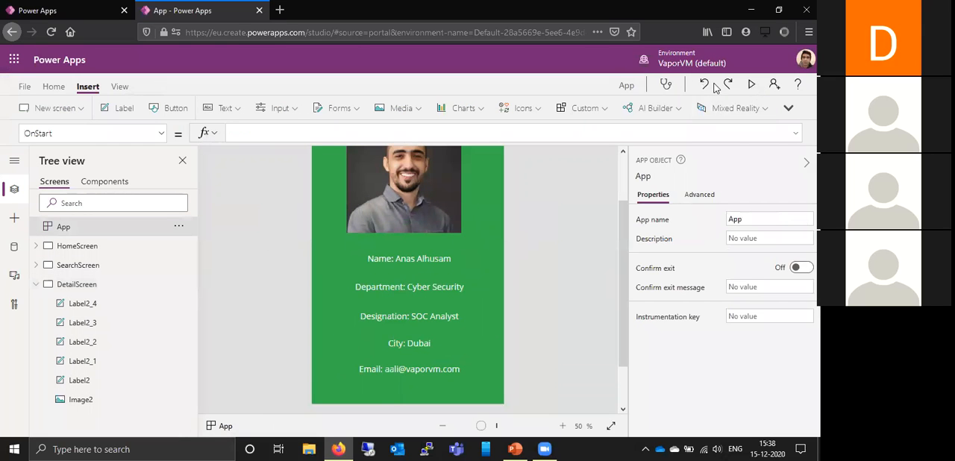
left_click(752, 86)
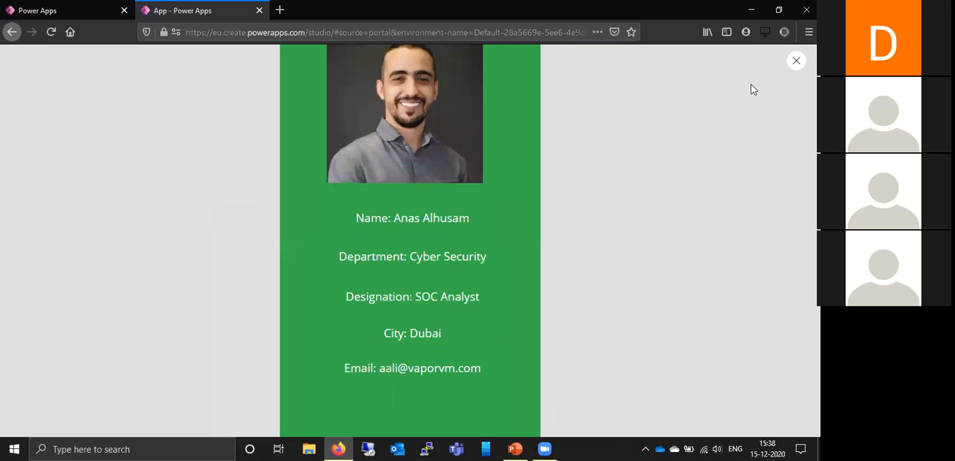
left_click(796, 61)
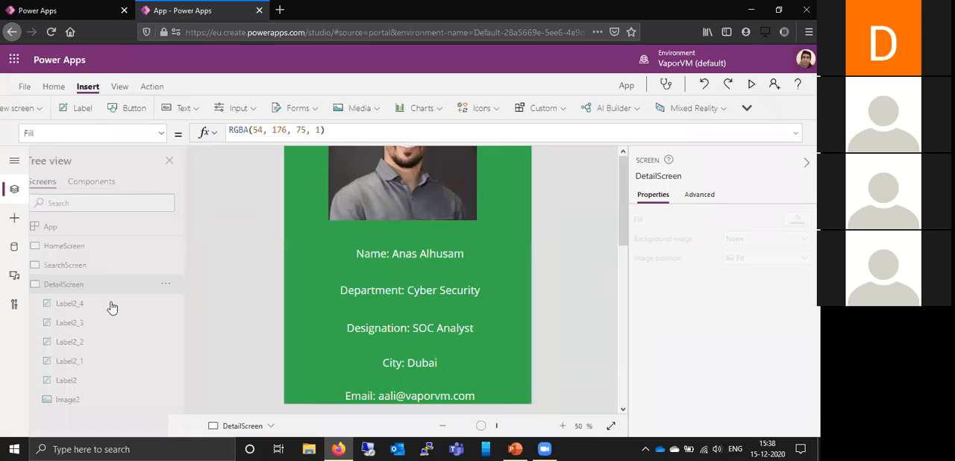
- Preview the app from the HomeScreen, go to the employee search, open the first employee's details and exit the preview
left_click(125, 229)
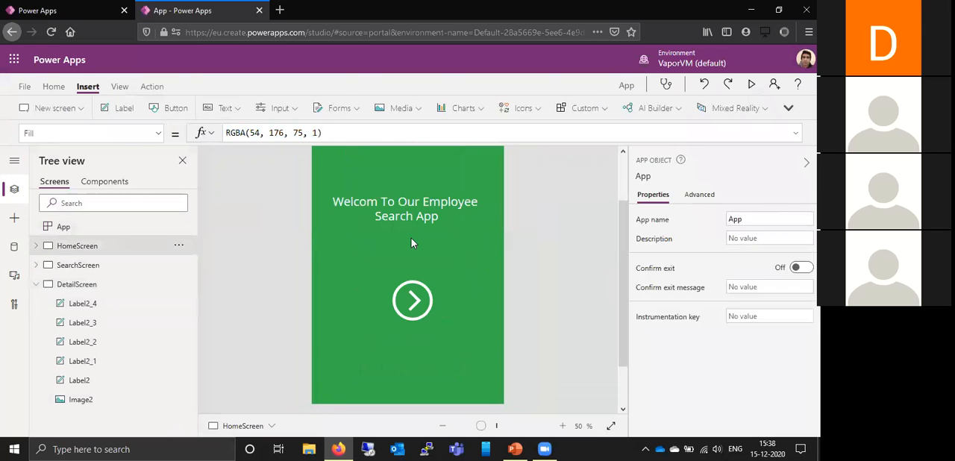
left_click(752, 84)
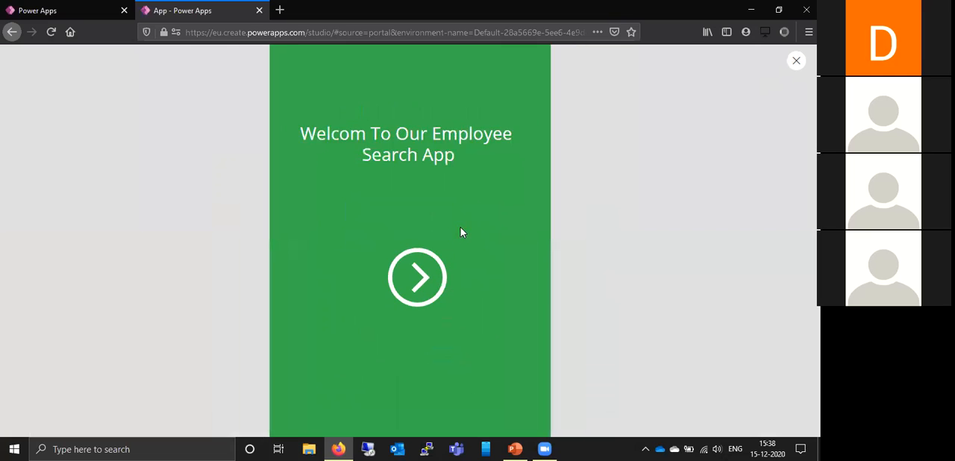
left_click(407, 272)
left_click(494, 151)
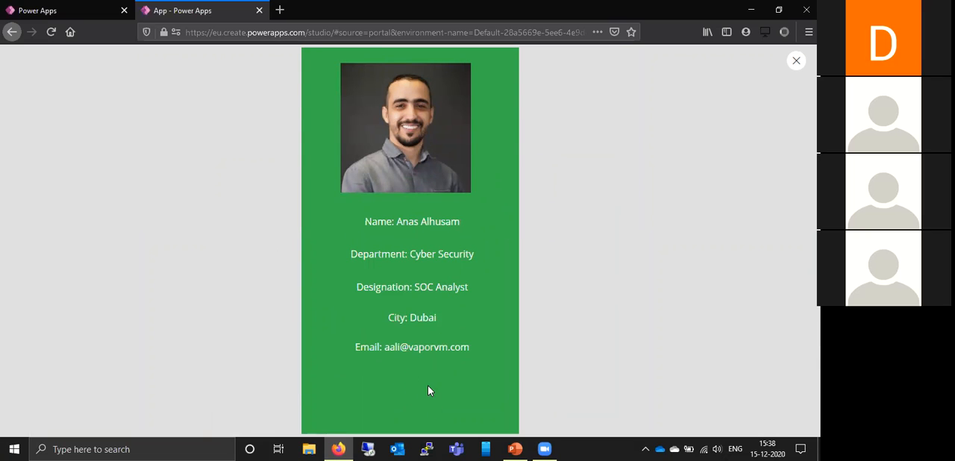
left_click(797, 62)
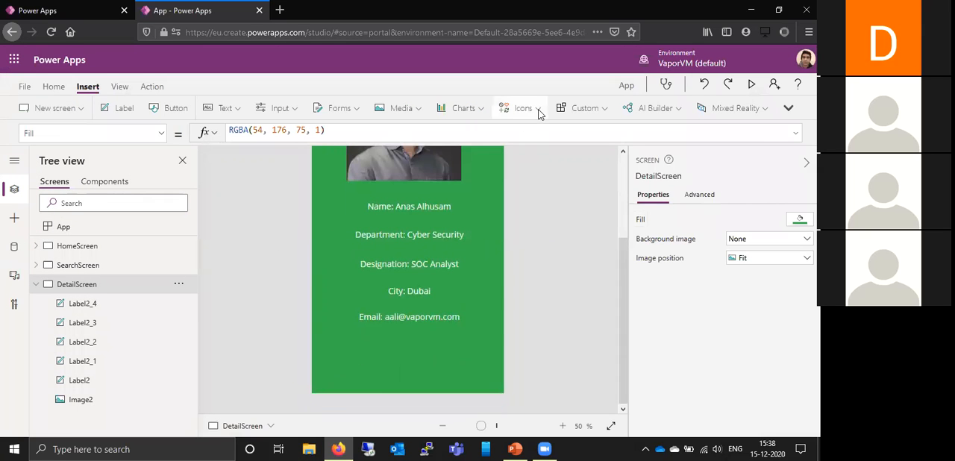
- Insert a Back icon with the circled arrow on the DetailScreen
left_click(540, 112)
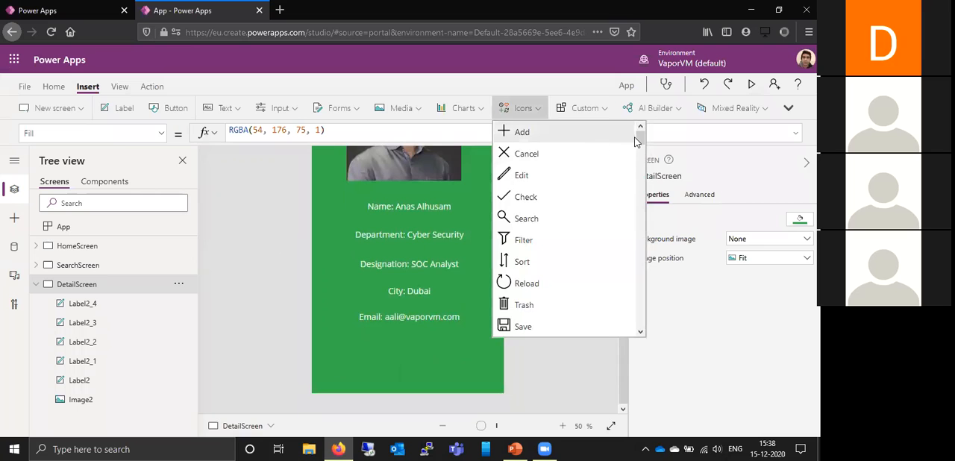
left_click_drag(640, 136, 643, 189)
scroll(573, 219, "down", 1)
left_click(543, 224)
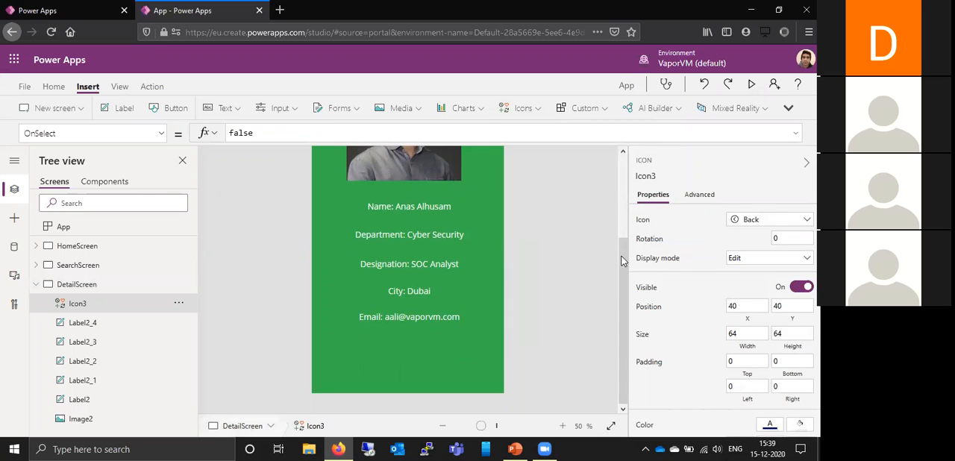
- Move the Back icon centrally below the Email label at about X 262, Y 970 and enlarge it to about 126 by 94
scroll(623, 259, "up", 3)
left_click_drag(328, 173, 405, 393)
scroll(527, 299, "down", 1)
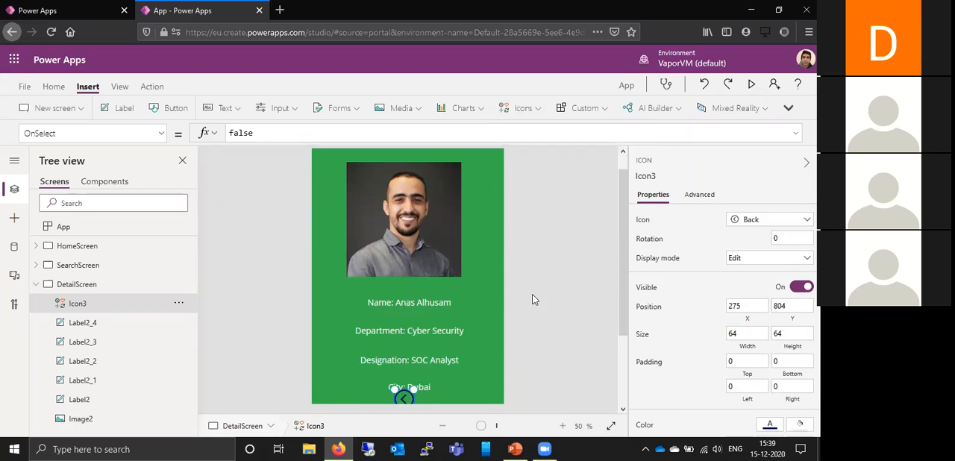
left_click_drag(624, 271, 626, 345)
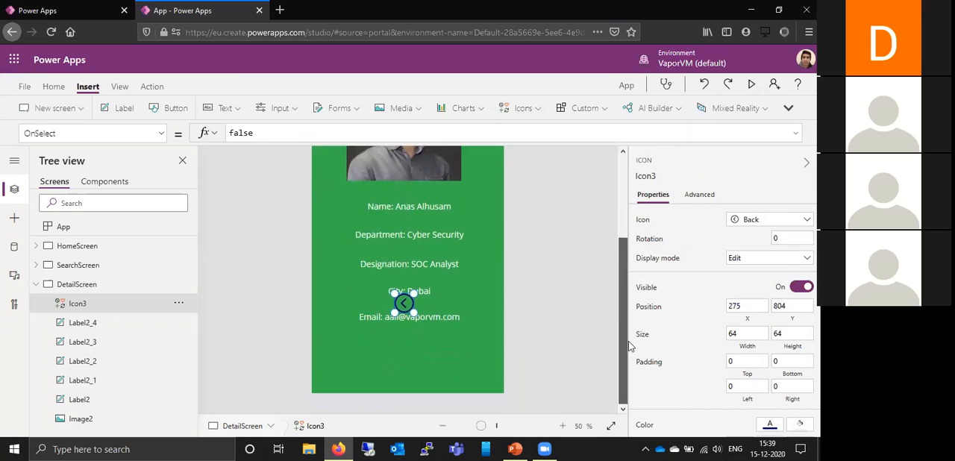
left_click_drag(405, 320, 412, 358)
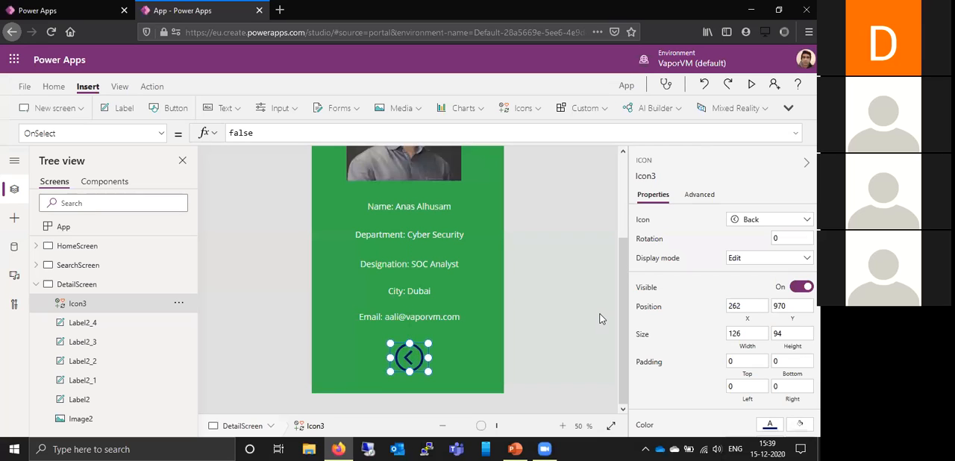
- Set the Back icon's color to white and keep the icon selected
scroll(760, 345, "down", 3)
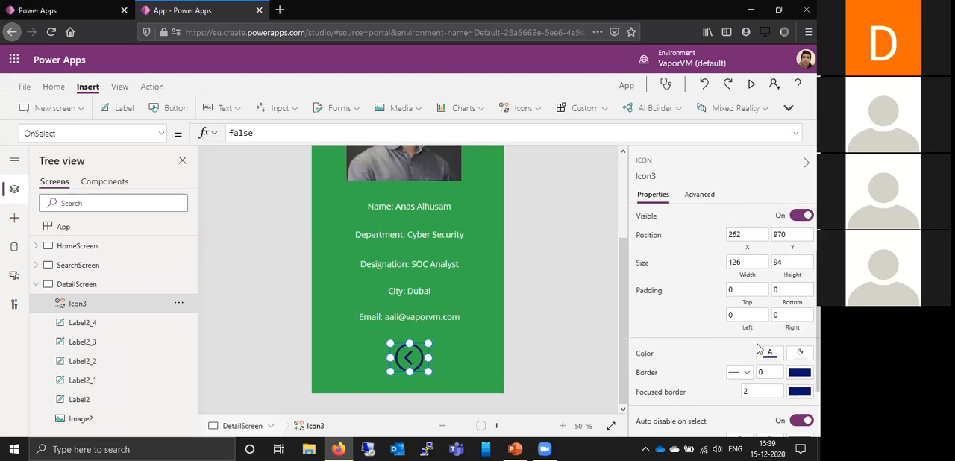
left_click(769, 348)
left_click(587, 389)
left_click(405, 360)
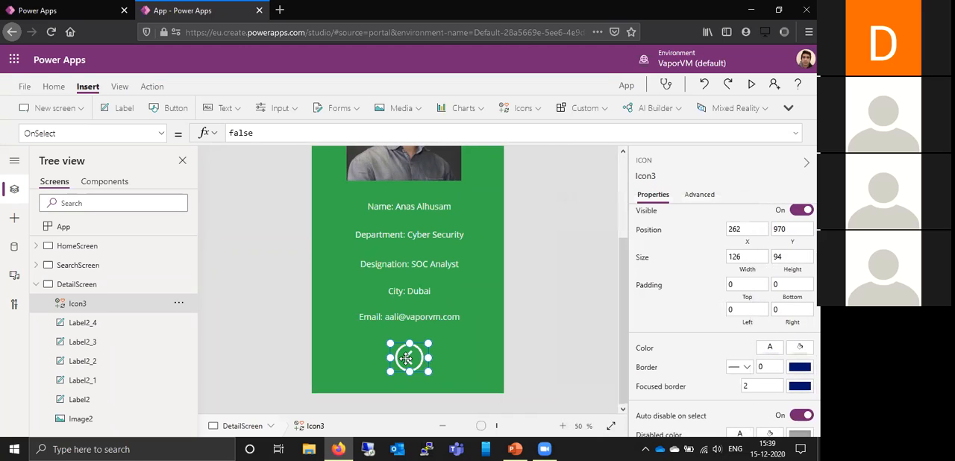
- Replace the Back icon's OnSelect formula with Back(ScreenTransition.Cover) and deselect the icon
left_click(290, 132)
key("BackSpace")
key("BackSpace")
key("BackSpace")
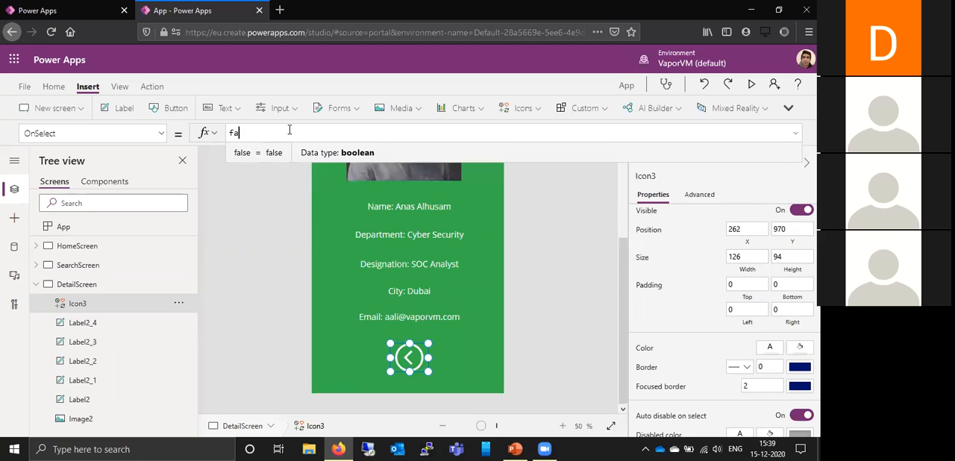
key("BackSpace")
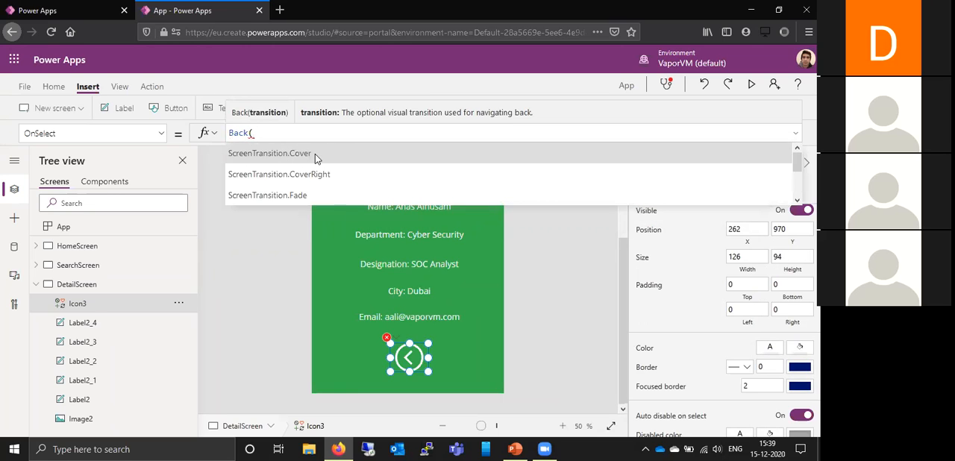
left_click(315, 154)
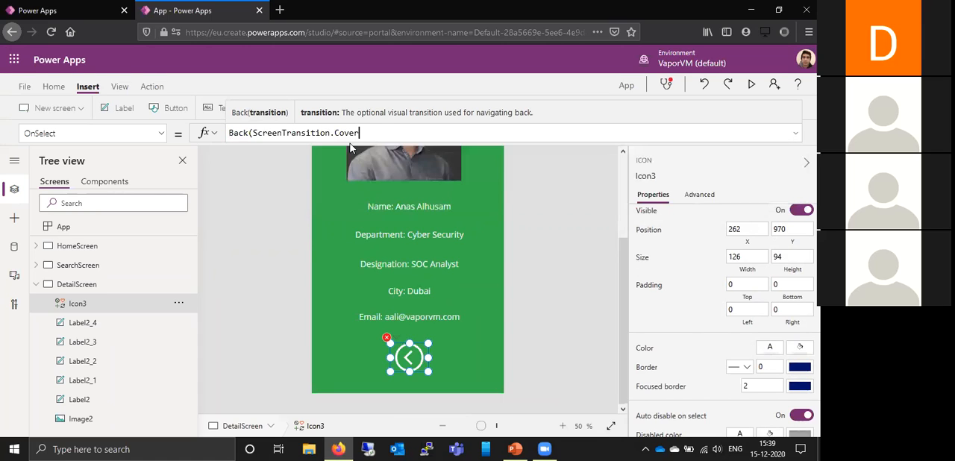
type(")")
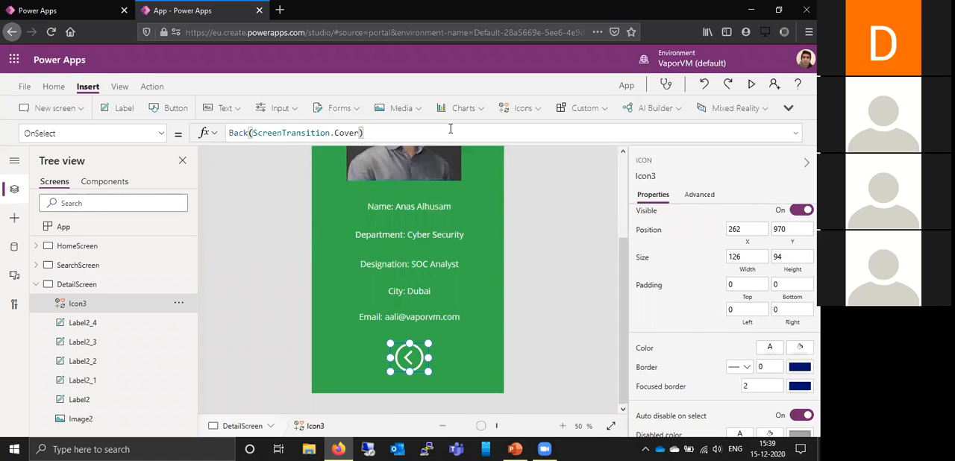
left_click(529, 235)
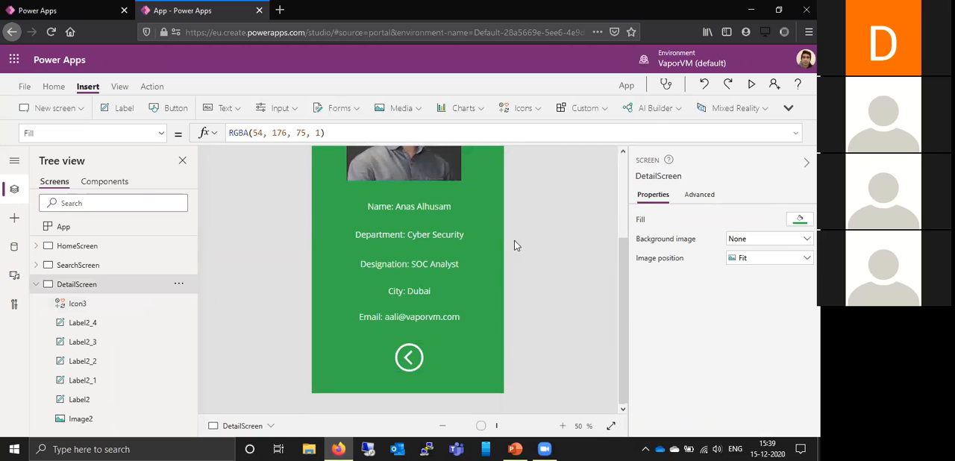
- Preview the DetailScreen, test the Back icon, open the second employee's details, return to the list and exit the preview
left_click(753, 85)
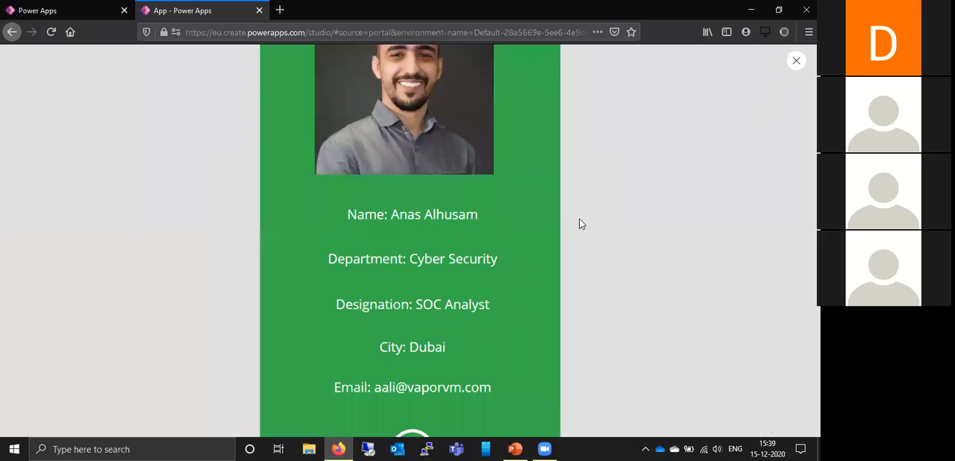
left_click(418, 394)
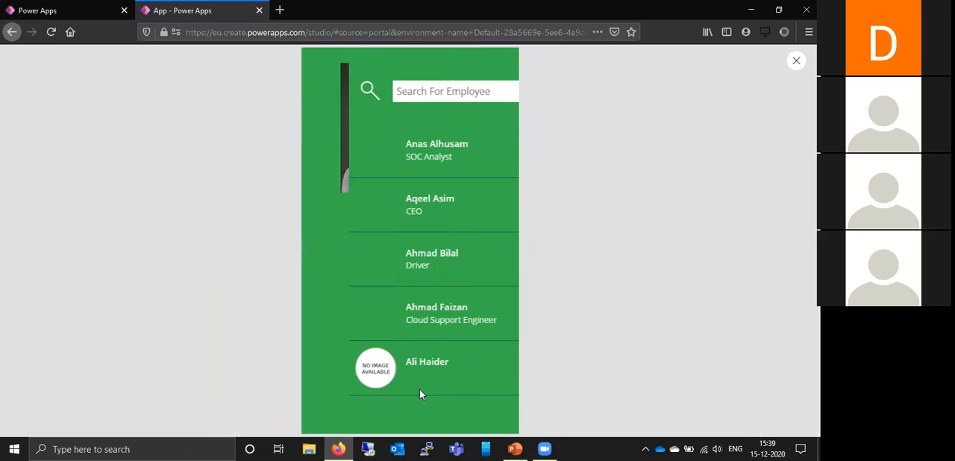
left_click(499, 210)
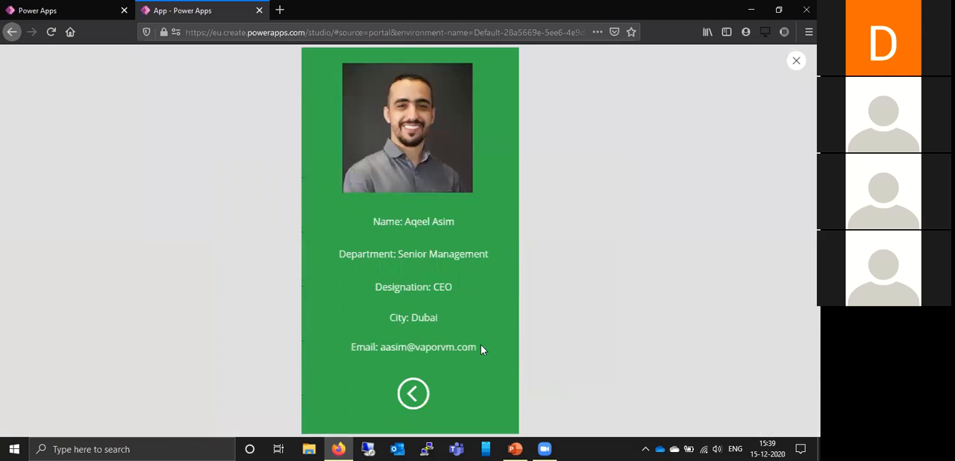
left_click(412, 396)
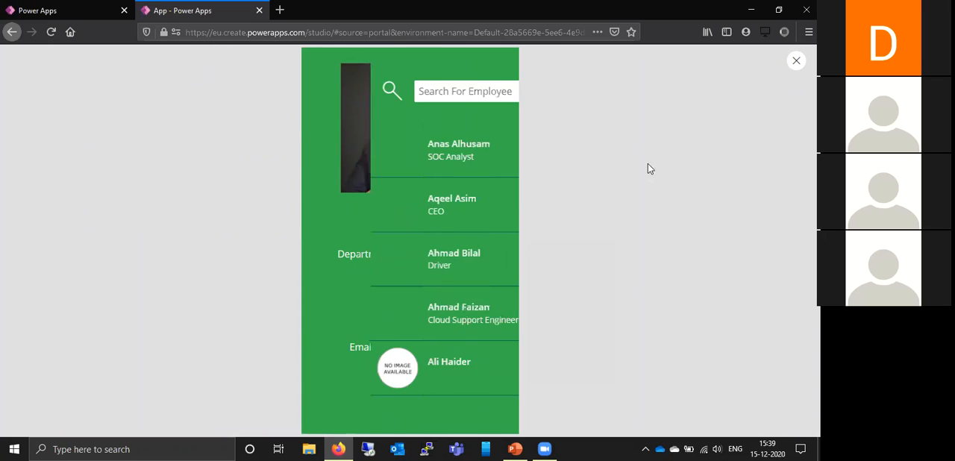
left_click(795, 66)
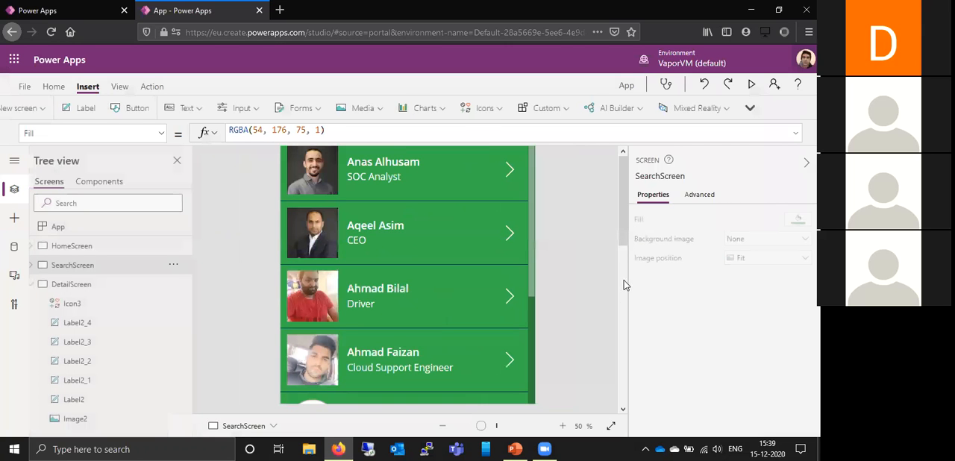
- Collapse the DetailScreen in the tree and save the app to the cloud under the name "Search App"
left_click(37, 285)
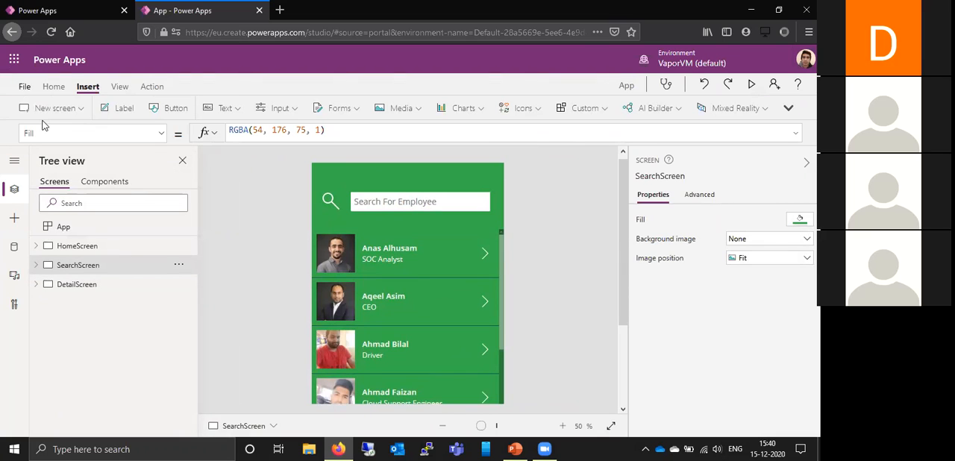
left_click(24, 86)
scroll(45, 224, "down", 2)
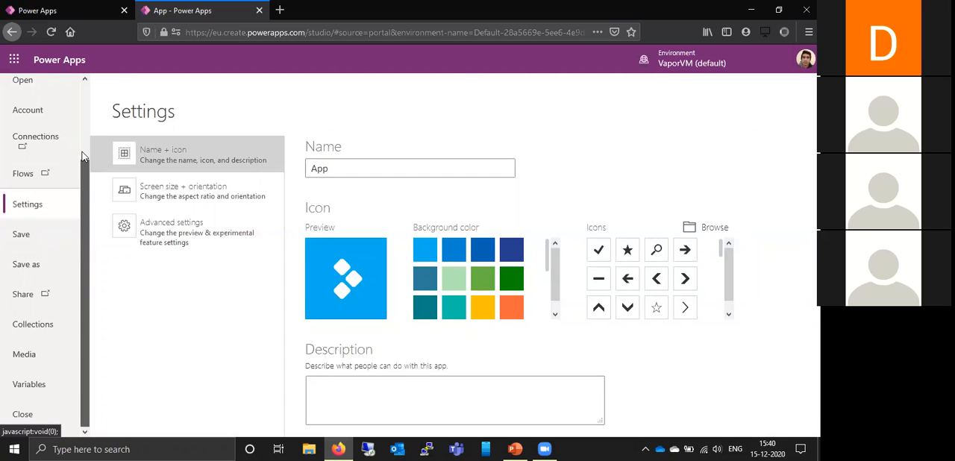
left_click(51, 240)
left_click_drag(356, 153, 304, 157)
left_click(299, 148)
type("Sea")
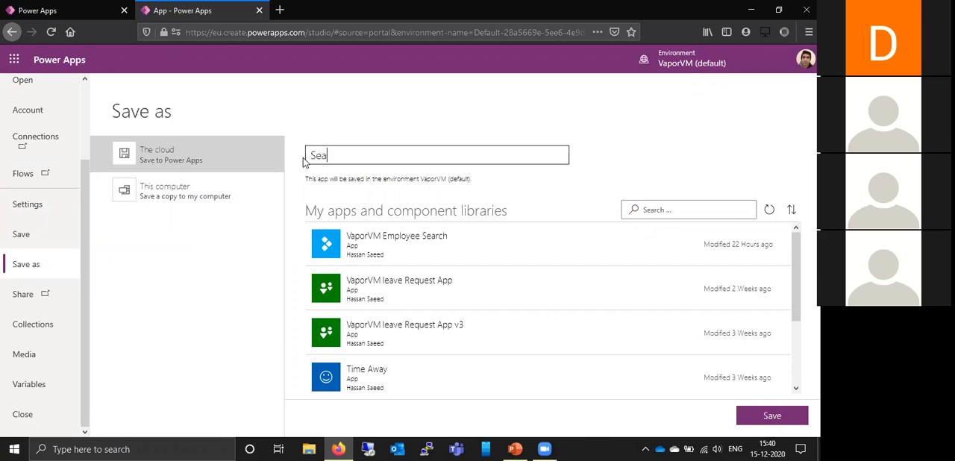
type("rch App")
left_click(768, 420)
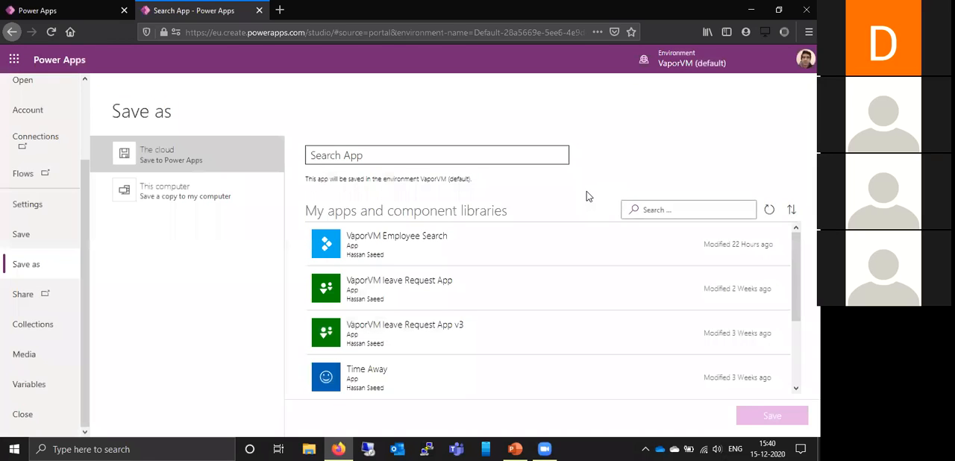
- Start sharing the saved Search App and add Everyone in VaporVM as a user
left_click(159, 232)
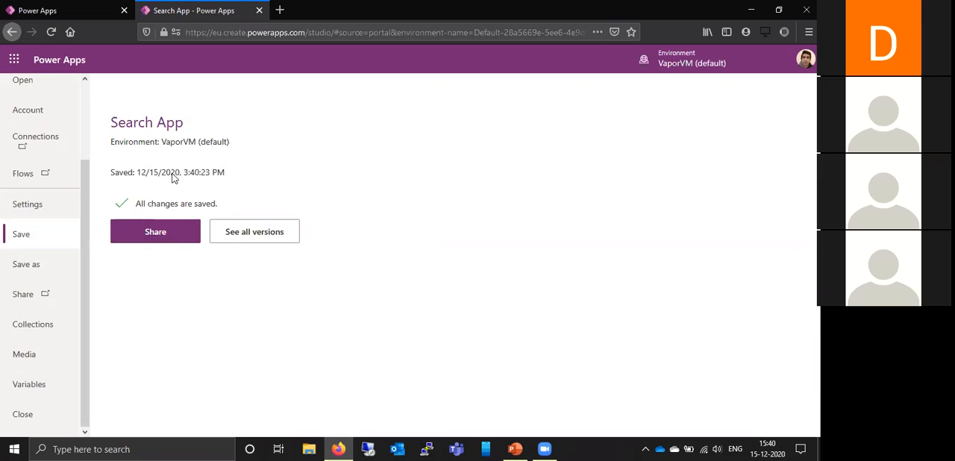
left_click(177, 237)
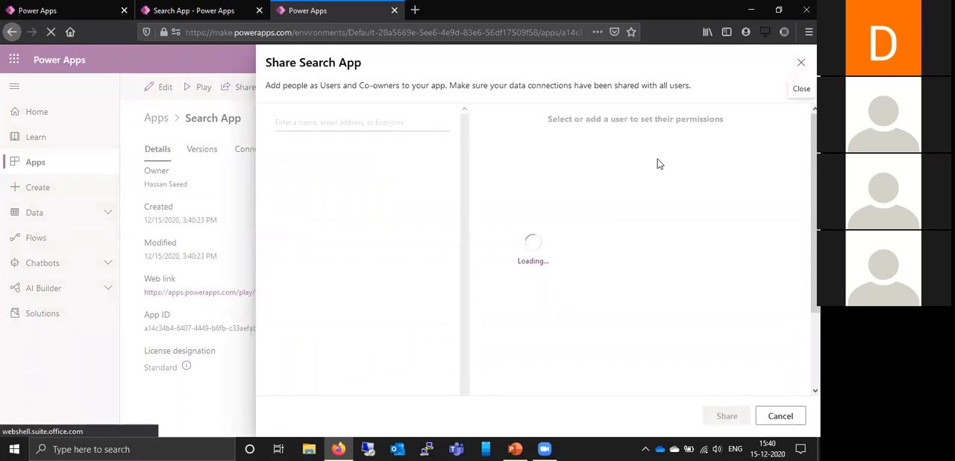
left_click(376, 122)
type("eve")
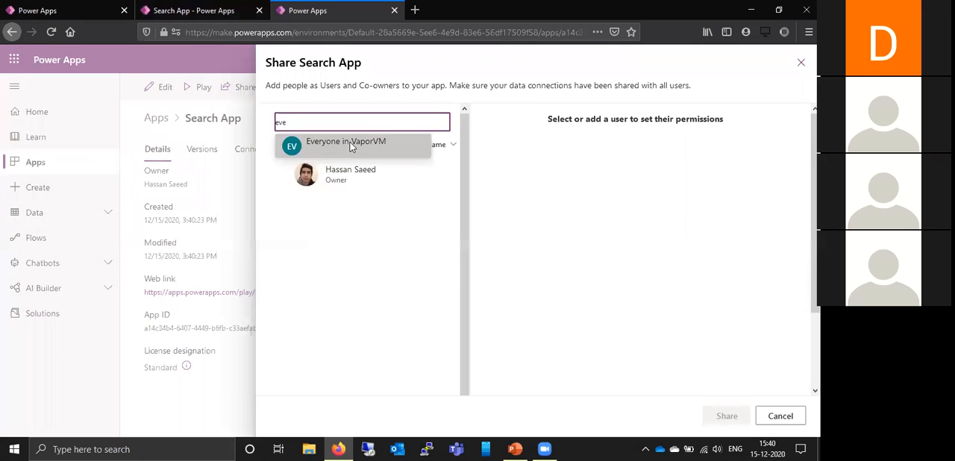
left_click(350, 142)
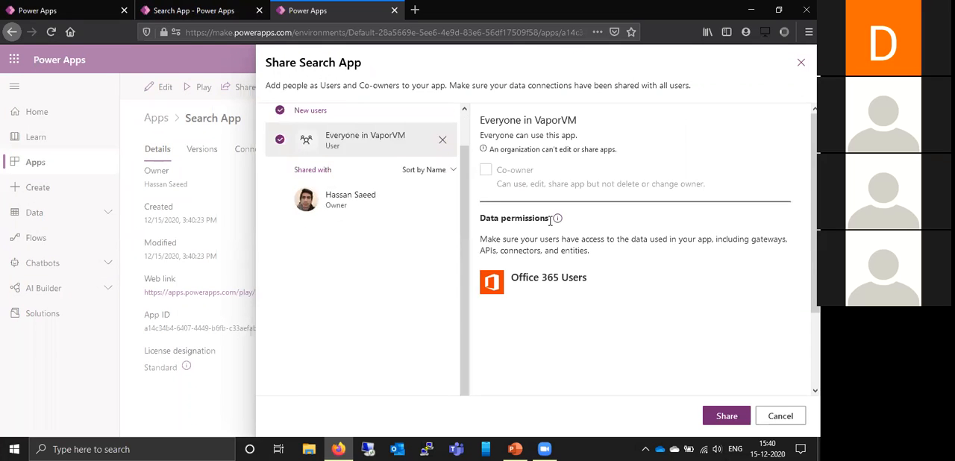
- Turn off the email invitation to new users, share Search App and close the sharing pane
scroll(551, 220, "down", 3)
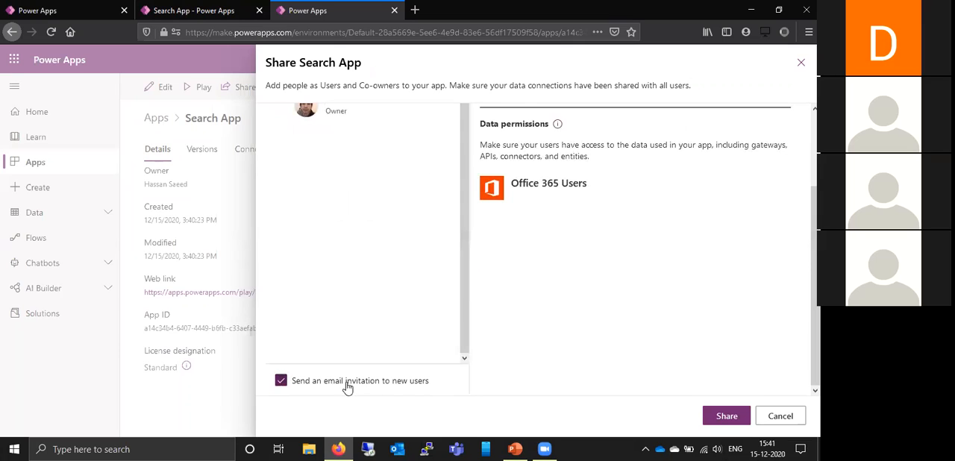
left_click(281, 382)
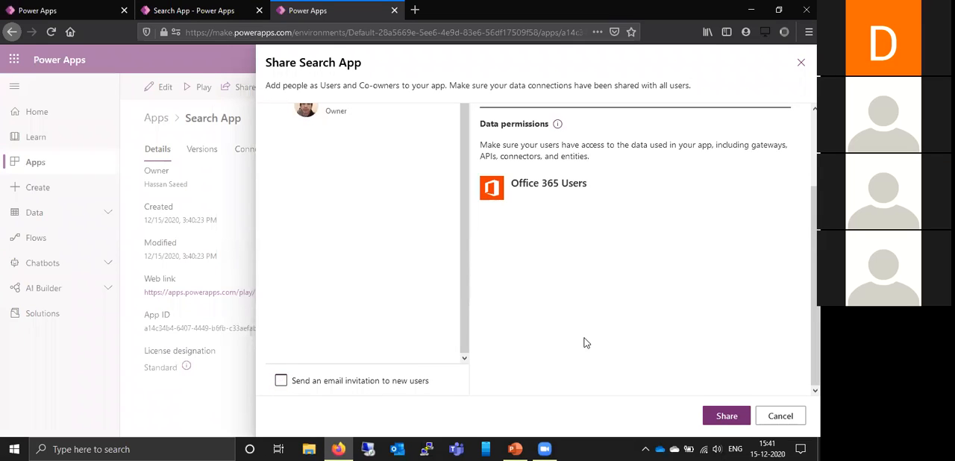
left_click(727, 416)
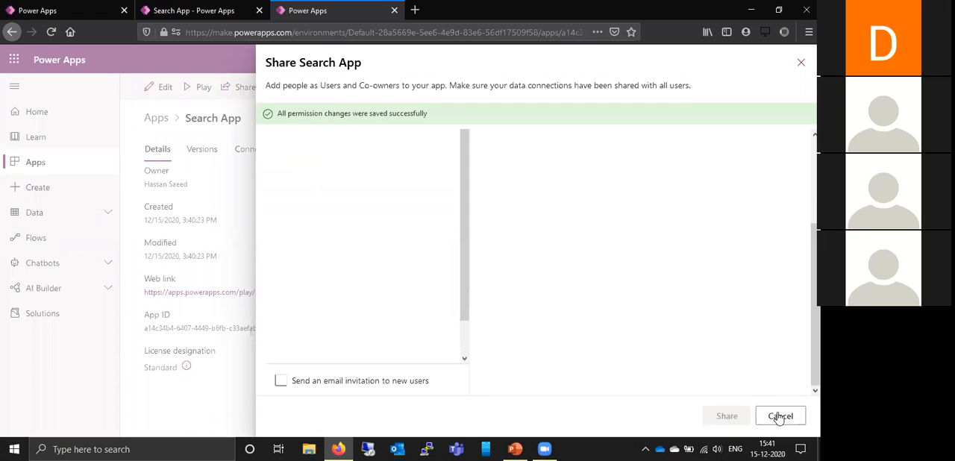
left_click(780, 416)
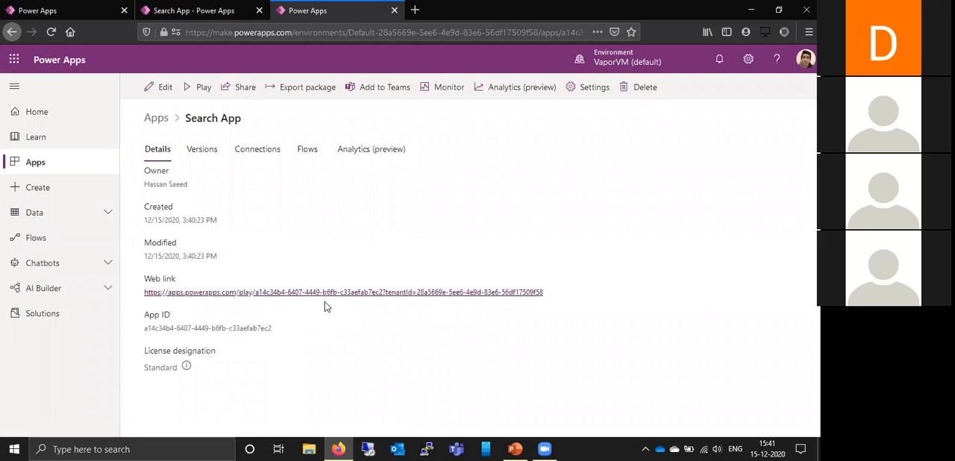
- Run Search App from its web link, search for an employee by partial first name, view the third match's details and return
left_click(343, 295)
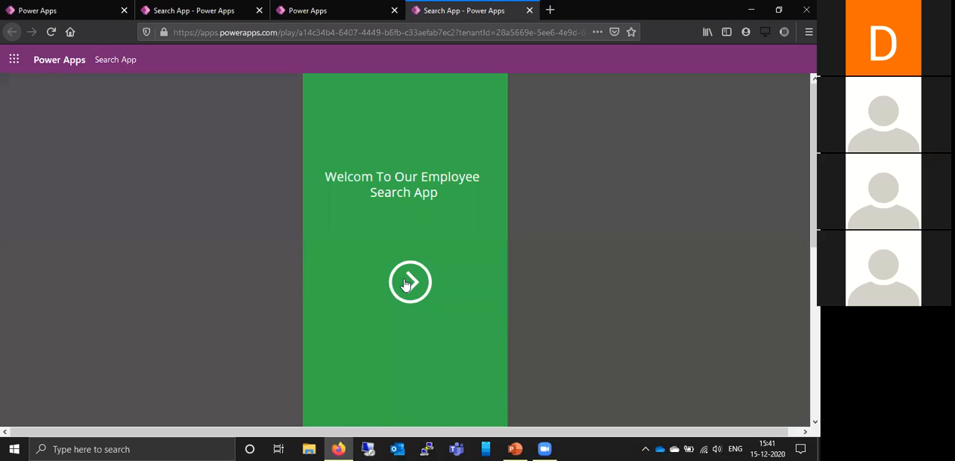
left_click(406, 283)
left_click(409, 112)
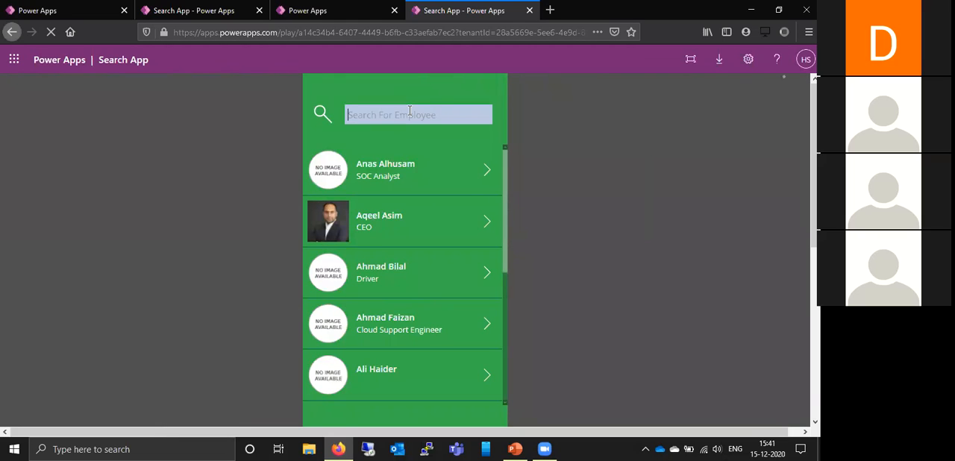
type("h")
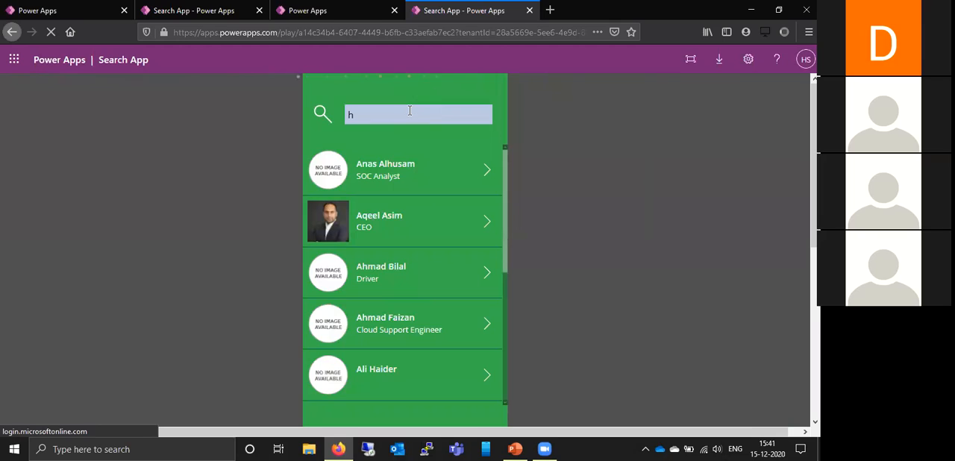
type("ass")
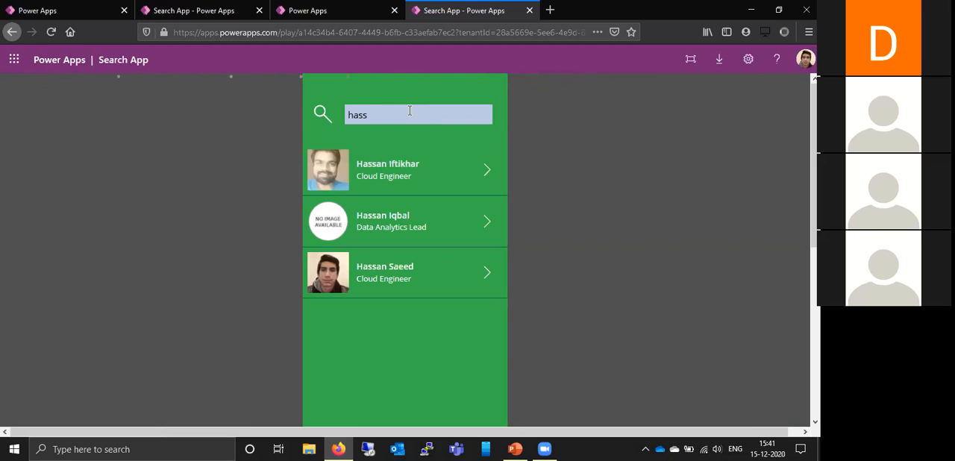
left_click(486, 273)
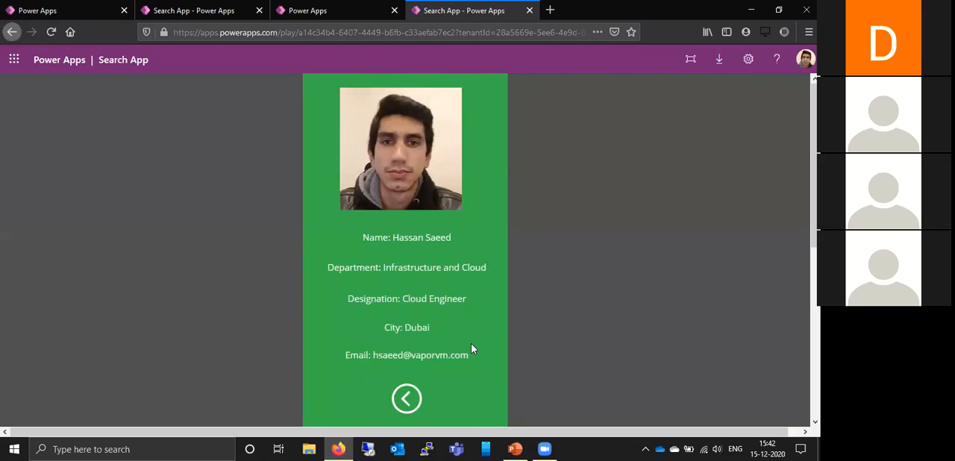
left_click(406, 400)
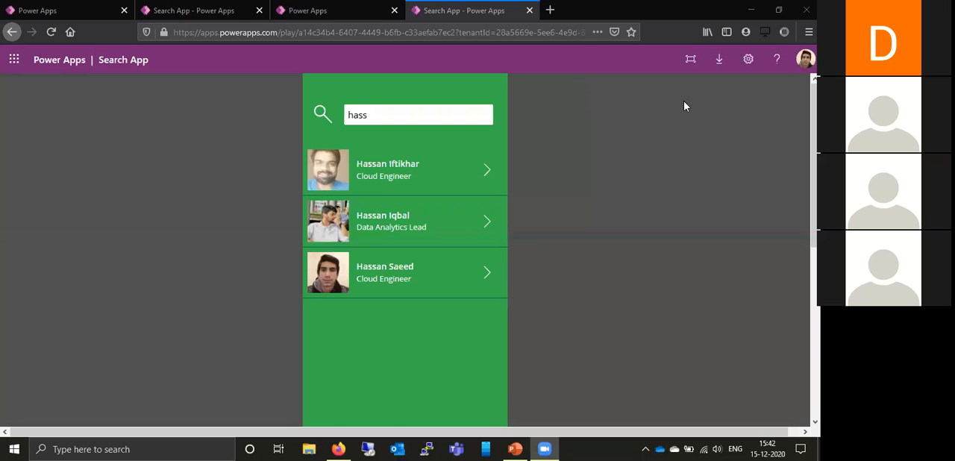
- Close the running Search App and launch VaporVM leave Request App from the Apps list
left_click(779, 10)
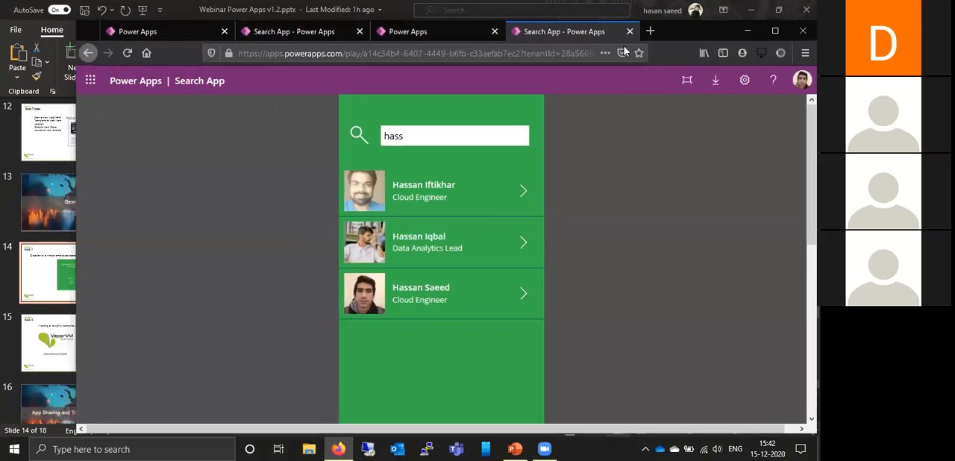
key("ctrl+w")
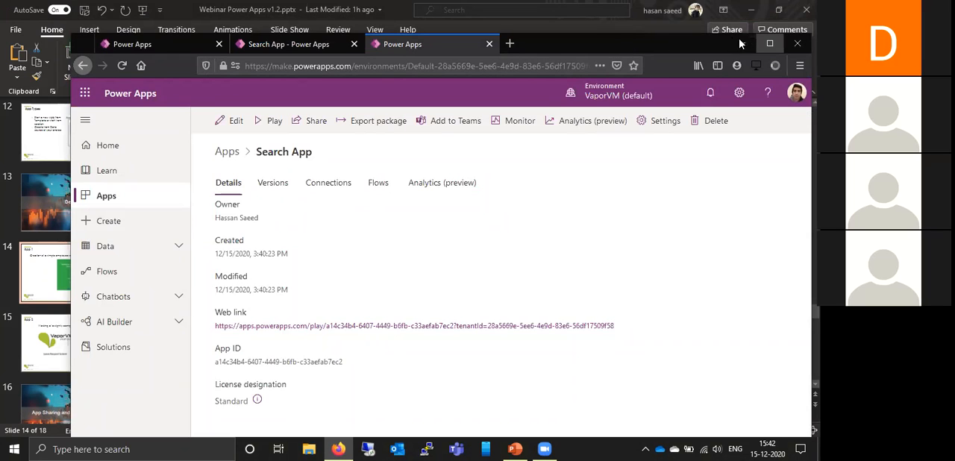
left_click(771, 43)
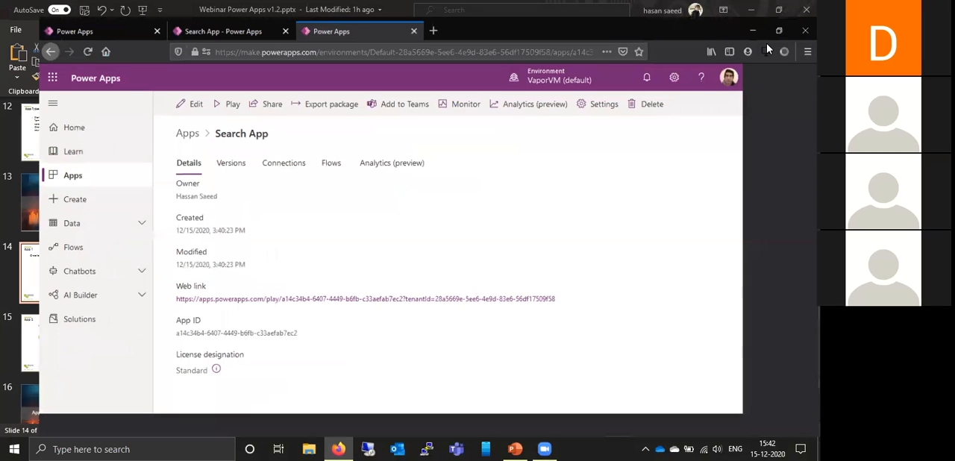
left_click(37, 165)
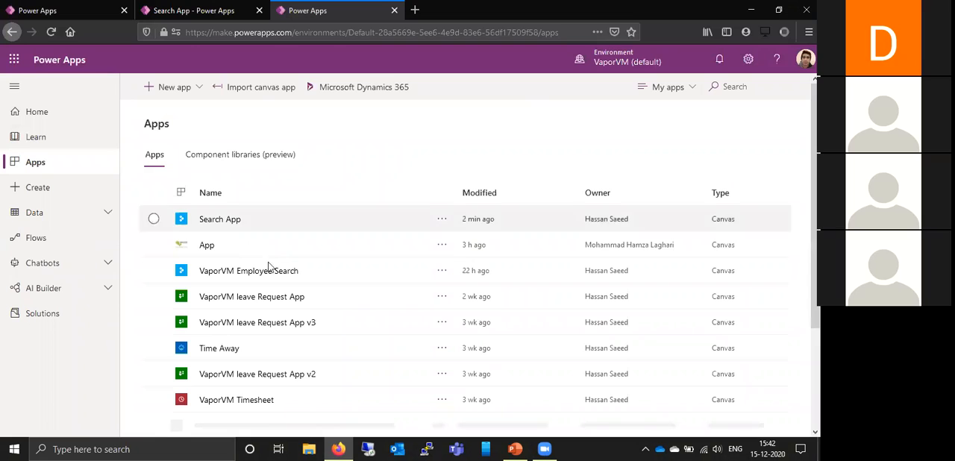
left_click(275, 301)
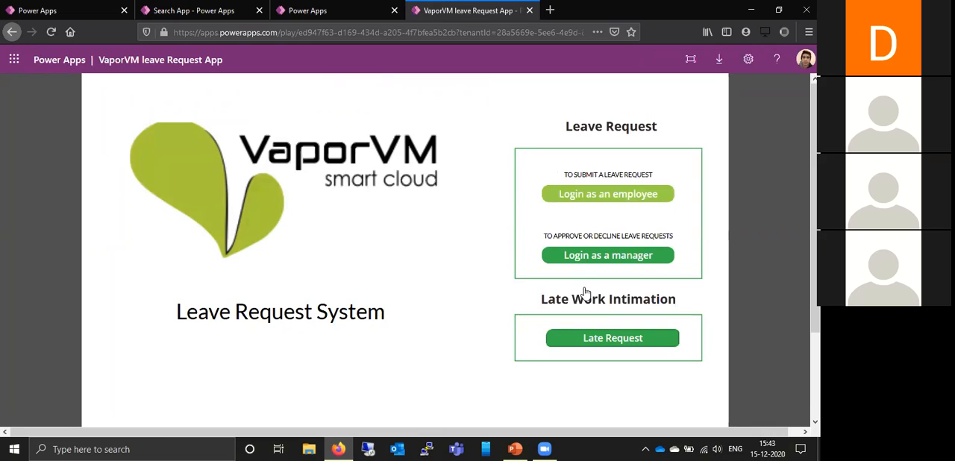
- Log in as an employee, review the leave balance, Company Holidays and About pages, and return to My Leave Requests
left_click(574, 199)
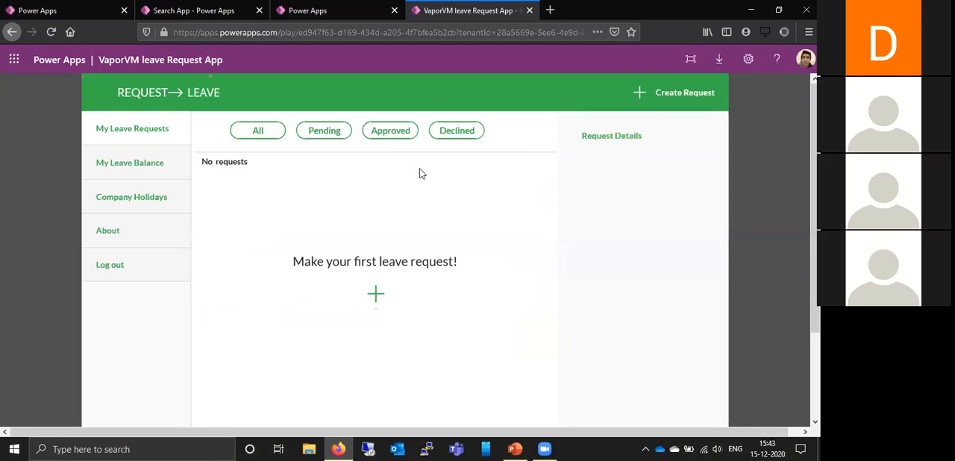
left_click(145, 197)
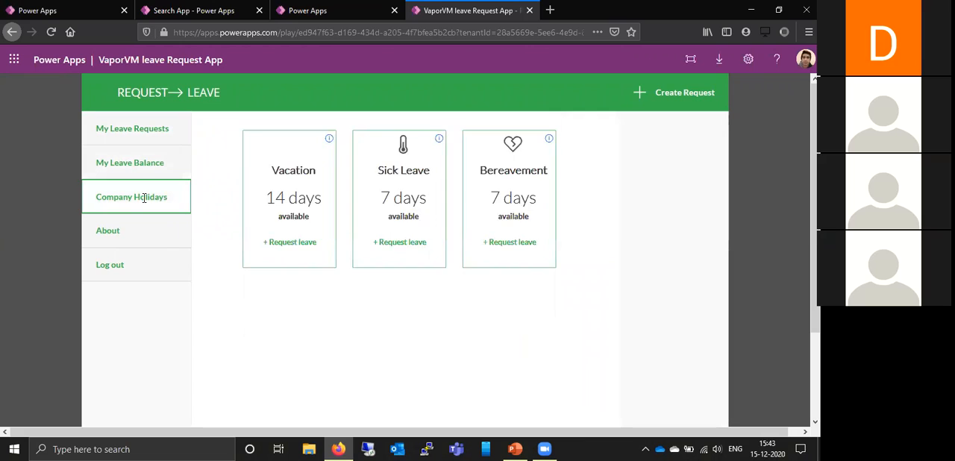
left_click(150, 231)
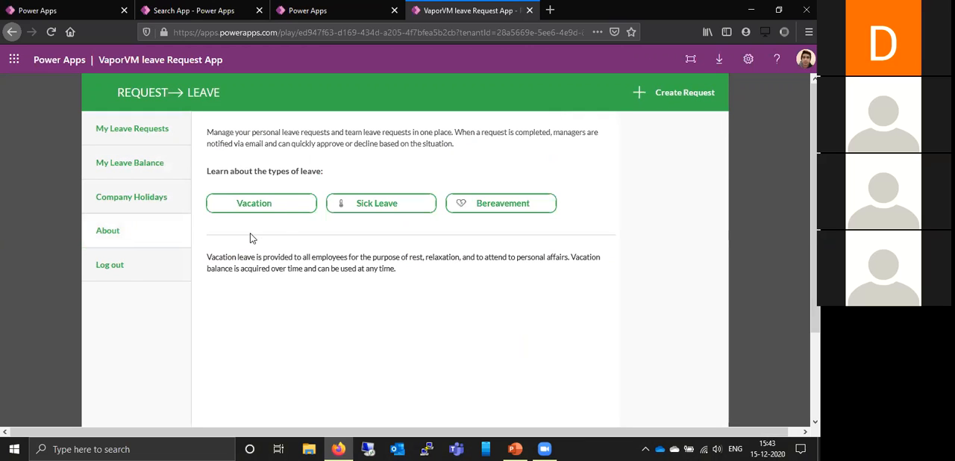
left_click(382, 207)
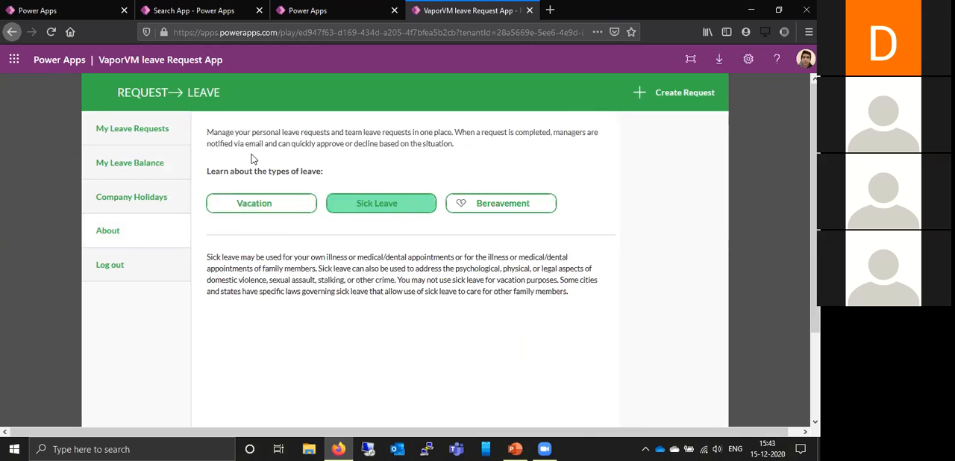
left_click(156, 127)
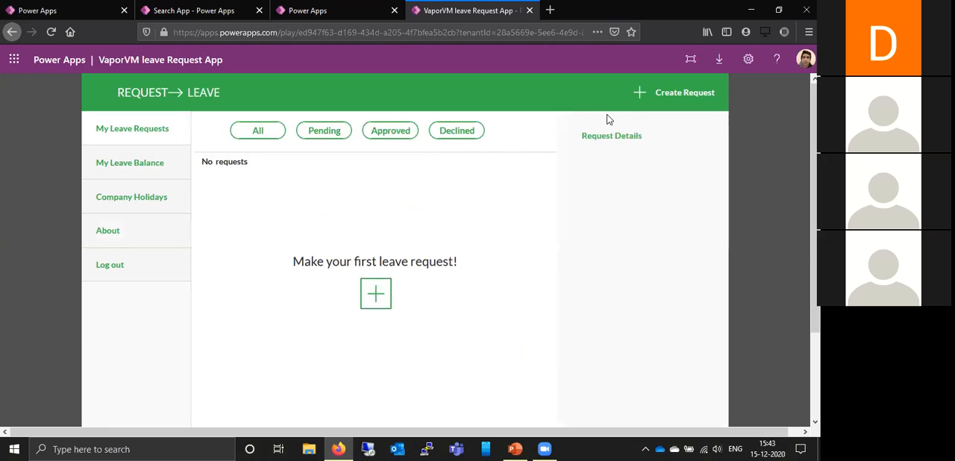
- Create a new Sick Leave request and set its To date to 12/16/2020
left_click(672, 94)
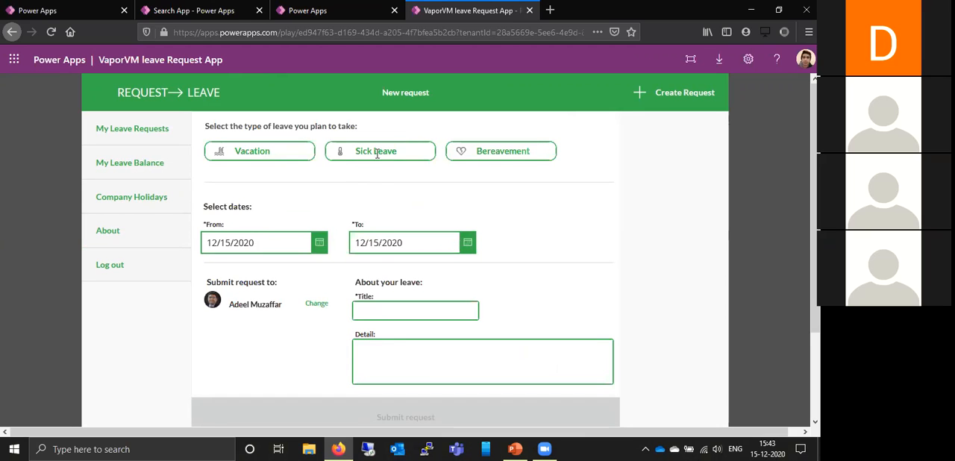
scroll(398, 156, "down", 2)
scroll(399, 156, "up", 2)
left_click(363, 154)
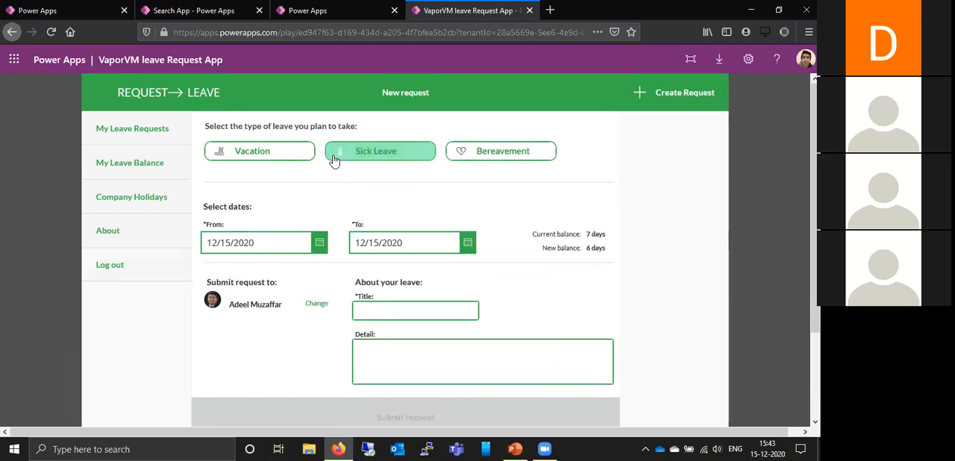
left_click(468, 243)
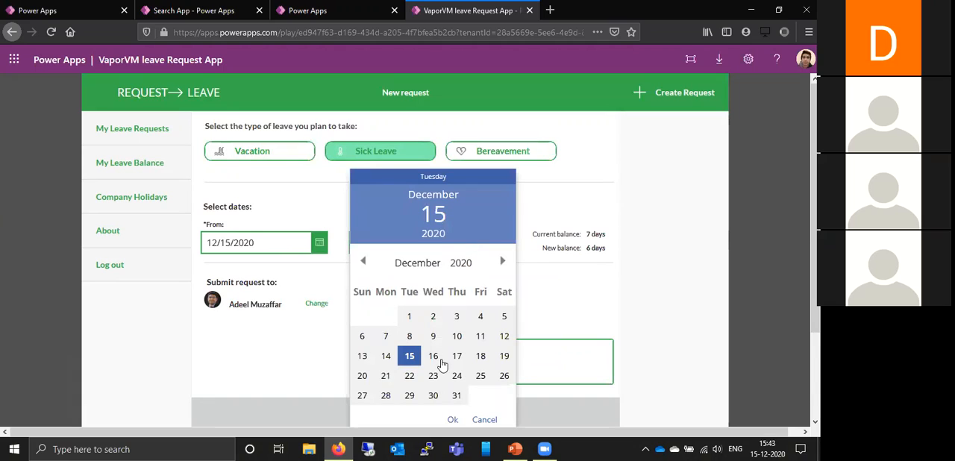
left_click(434, 357)
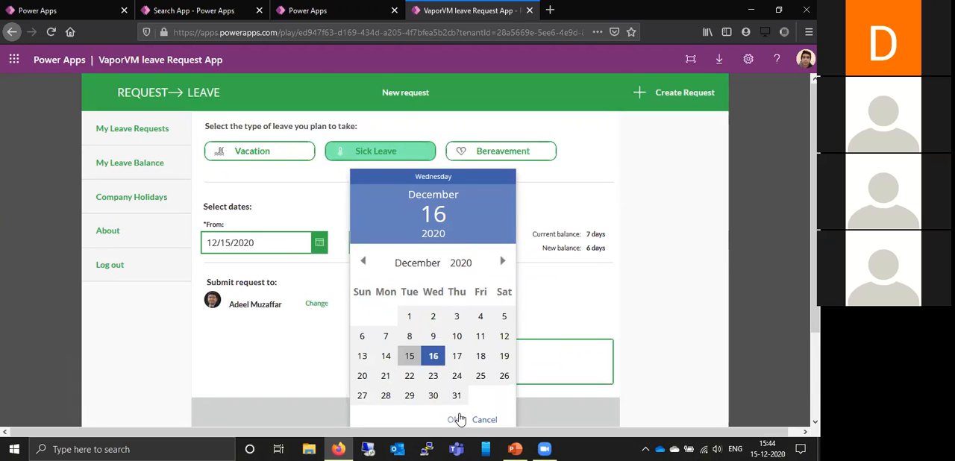
left_click(453, 419)
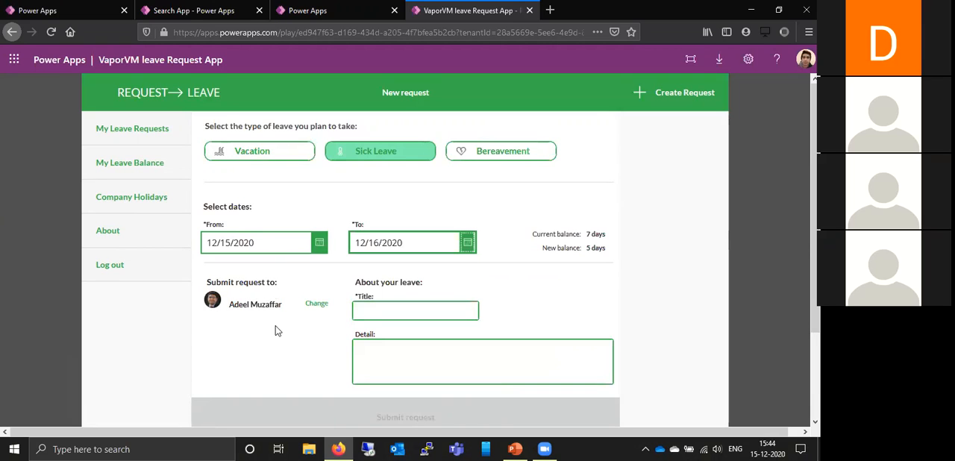
- Title the leave request "Not Feeling Leave" and submit it
scroll(276, 328, "down", 1)
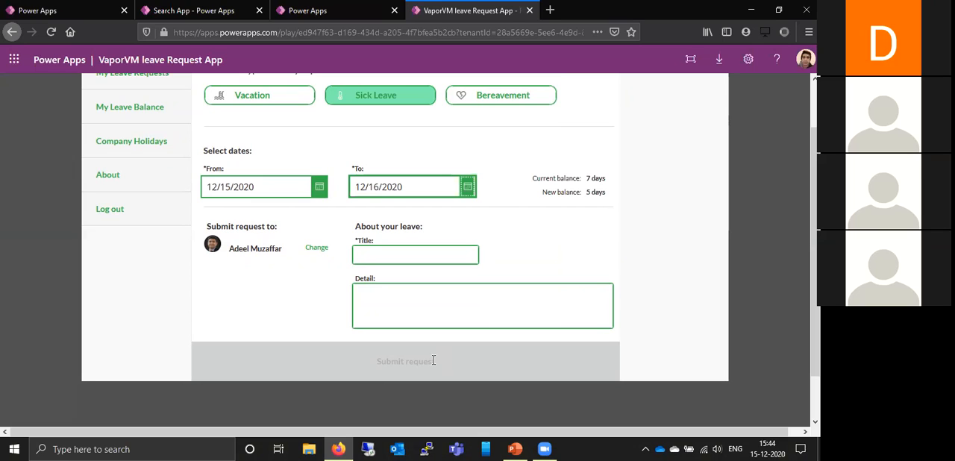
left_click(386, 321)
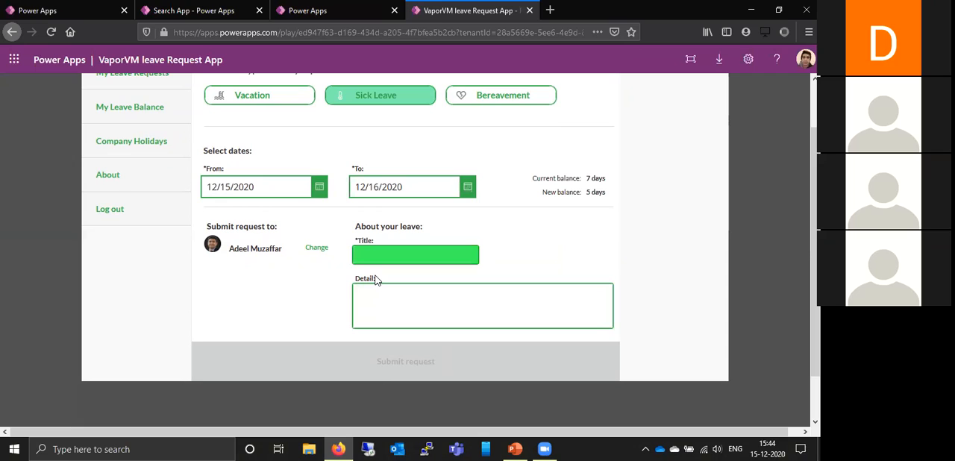
type("Not Feeling Leave")
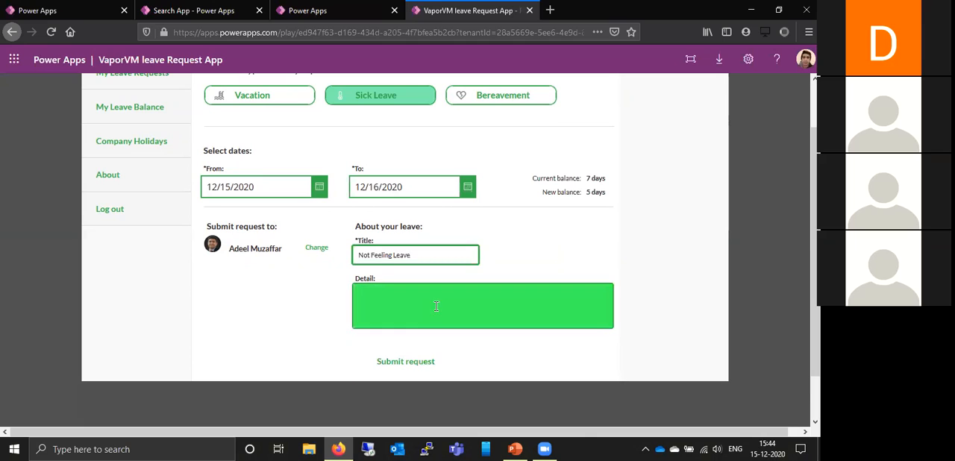
left_click(420, 363)
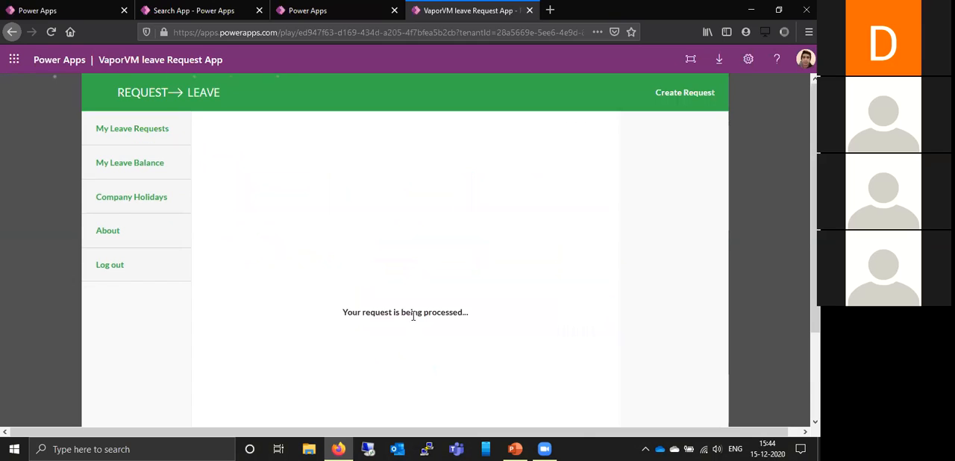
scroll(453, 281, "down", 1)
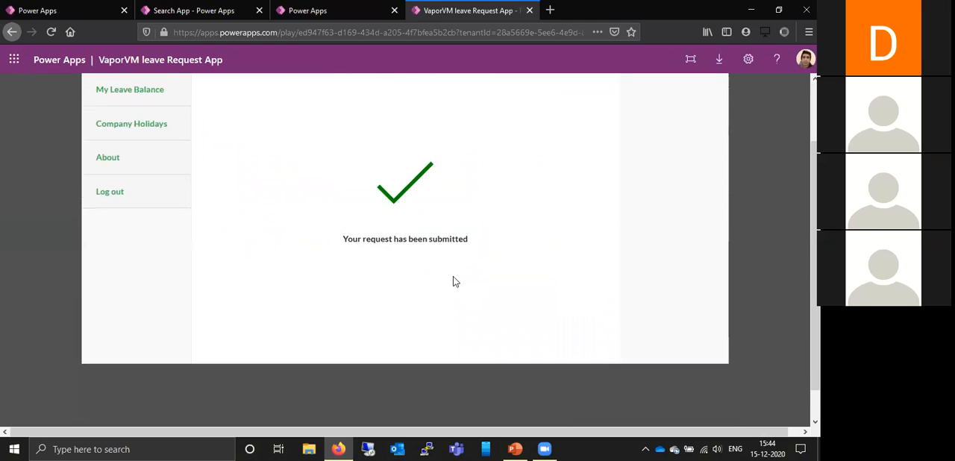
scroll(453, 281, "up", 1)
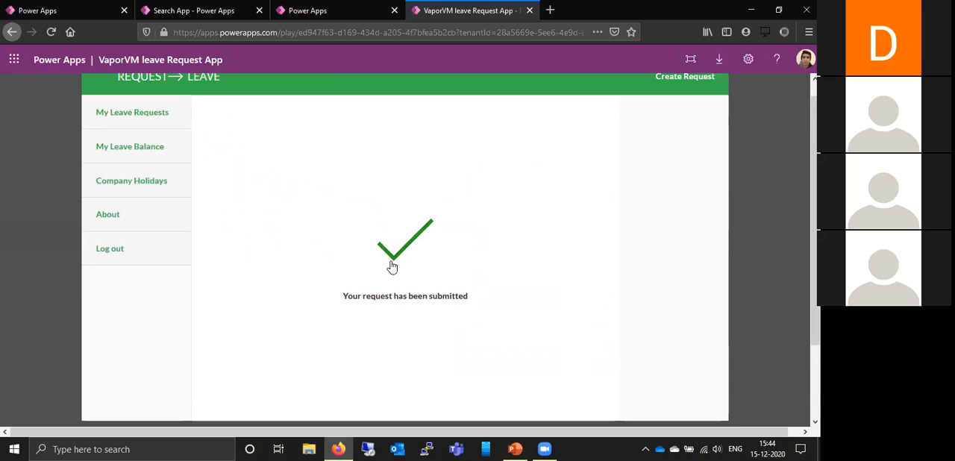
scroll(437, 230, "up", 1)
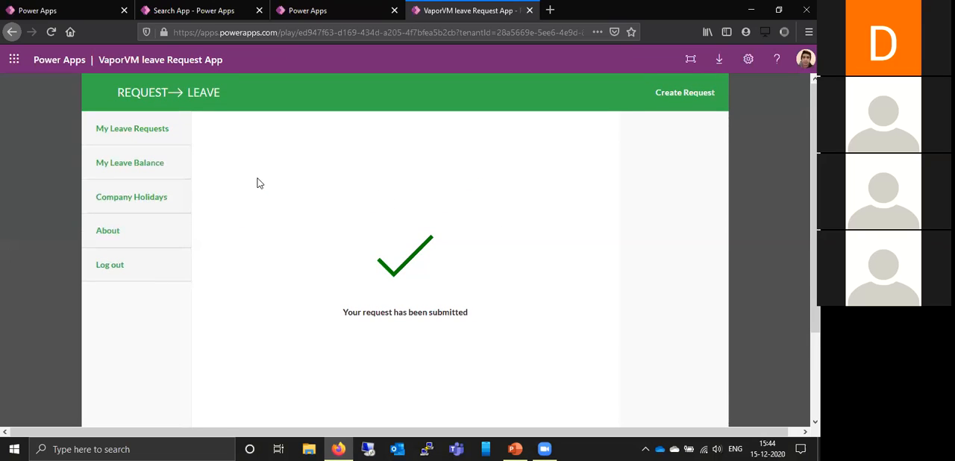
- Review the details of the pending "Not Feeling Leave" request in My Leave Requests, and close VaporVM leave Request App
left_click(170, 140)
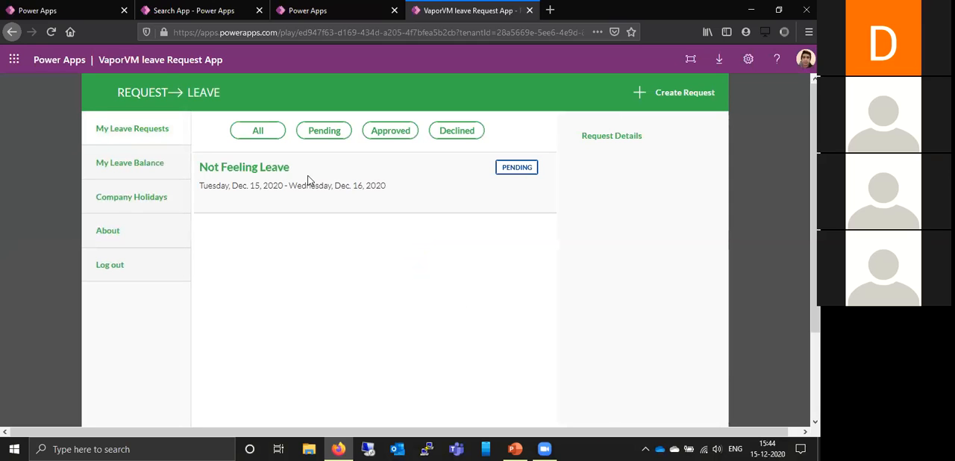
left_click(508, 175)
left_click(267, 208)
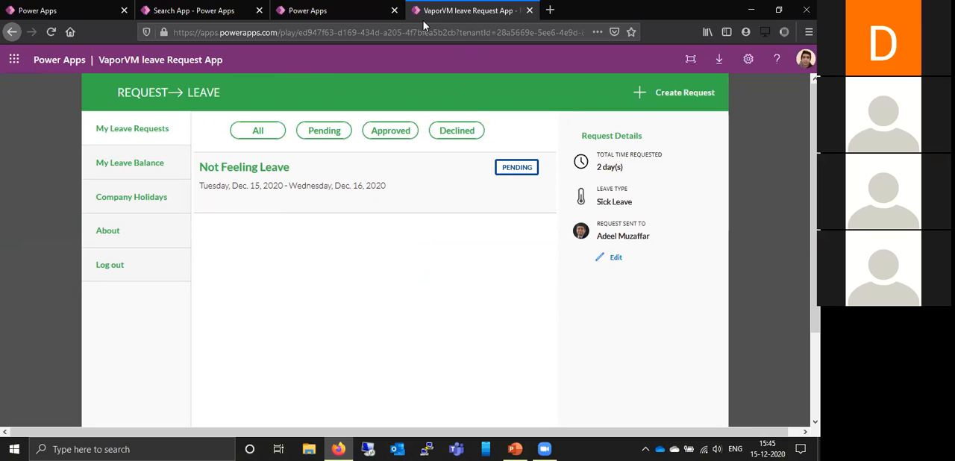
left_click_drag(423, 15, 201, 15)
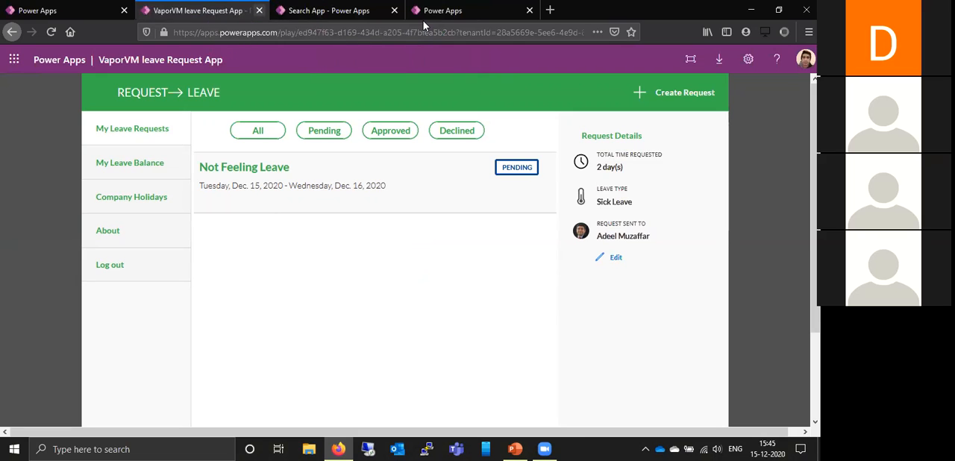
key("ctrl+w")
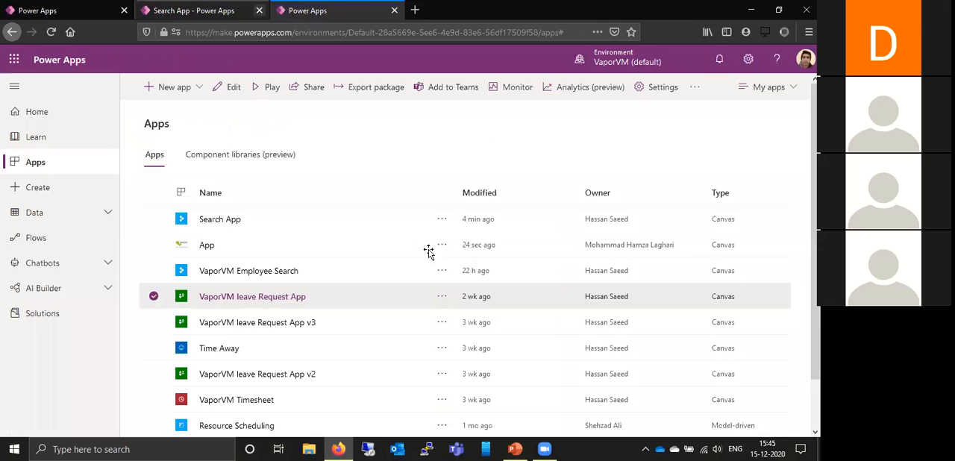
- Switch to the PowerPoint webinar presentation and advance past App Sharing and Teams Integration to the Integration slide
key("alt+Tab")
key("Down")
key("Down")
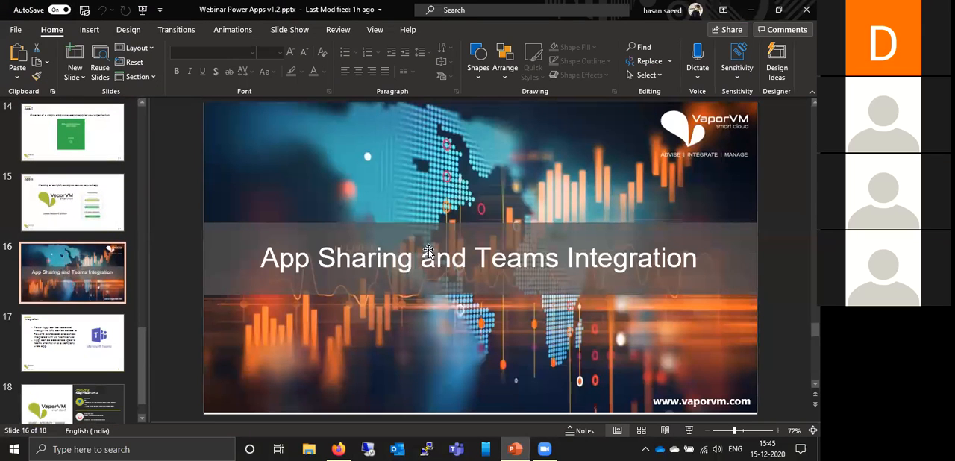
key("Down")
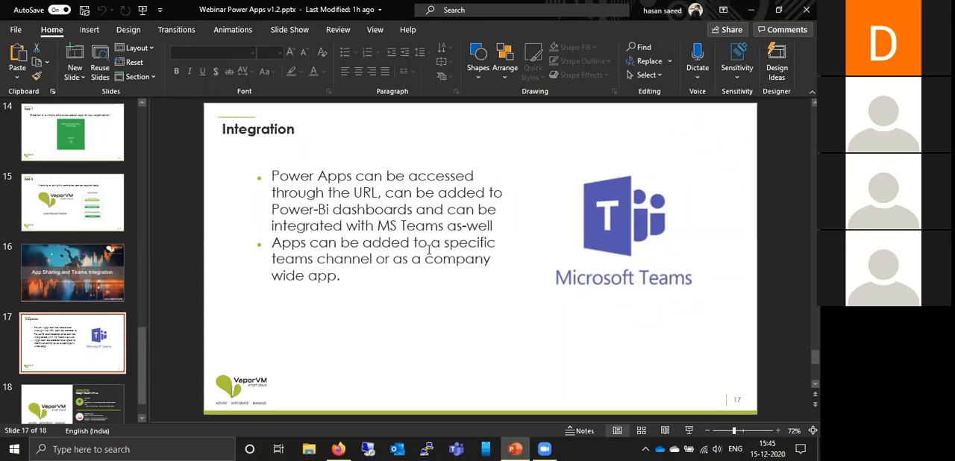
- Switch to Microsoft Teams and open the Infrastructure Team channel under the Infrastructure and Data team
left_click(456, 448)
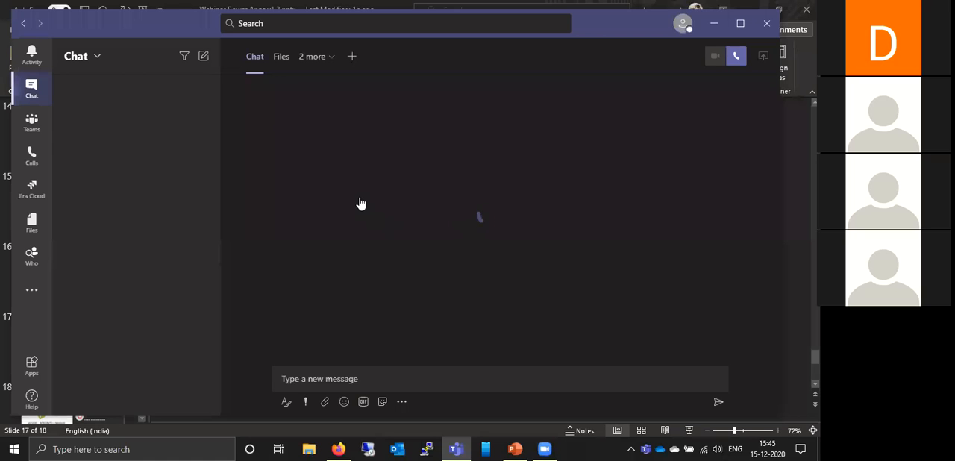
left_click(34, 129)
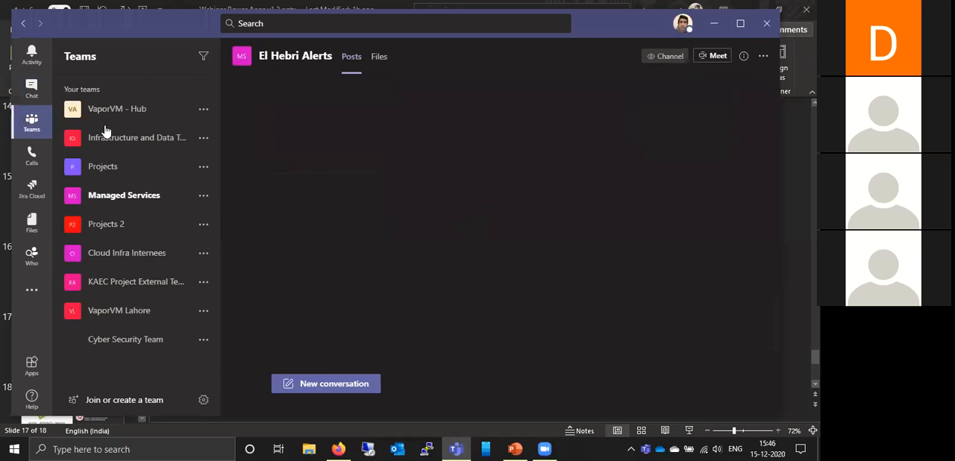
left_click(105, 140)
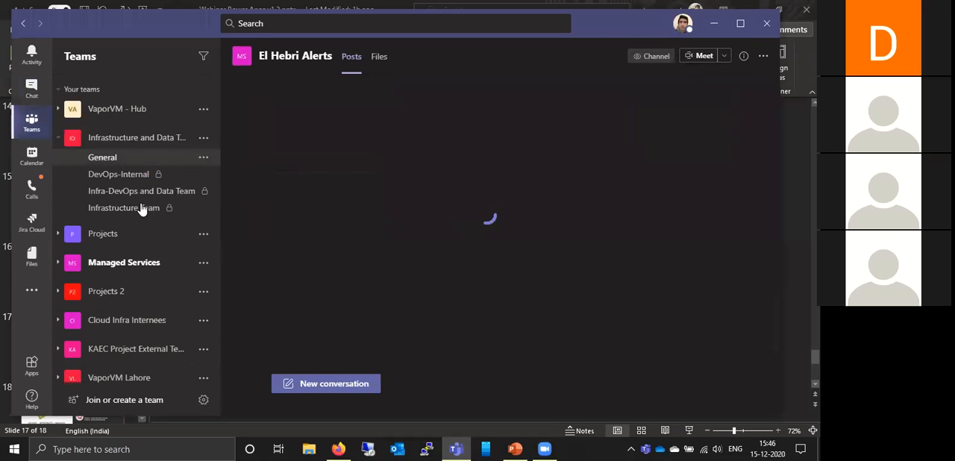
left_click(142, 209)
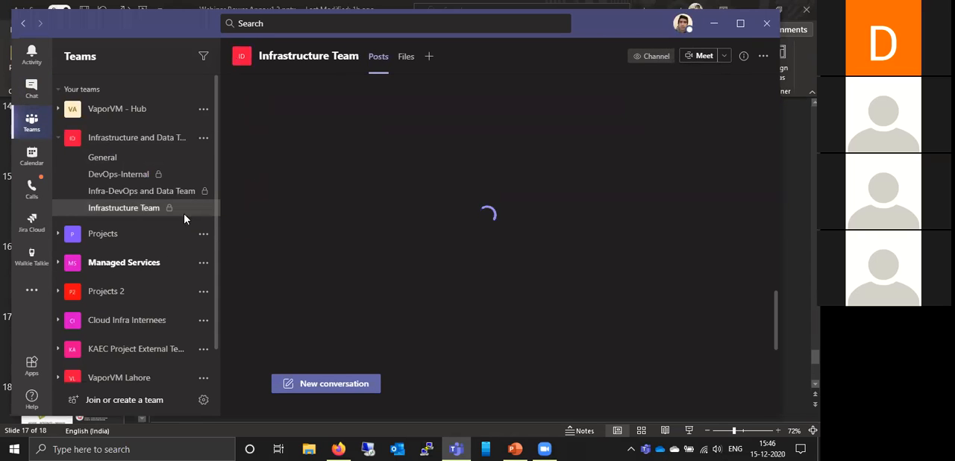
- Add a Power Apps tab with Search App to the Infrastructure Team channel
left_click(430, 59)
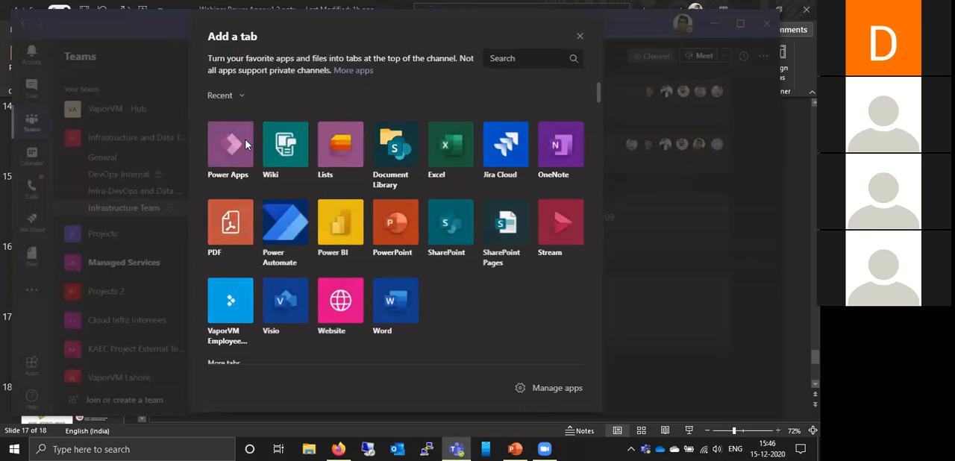
left_click(247, 145)
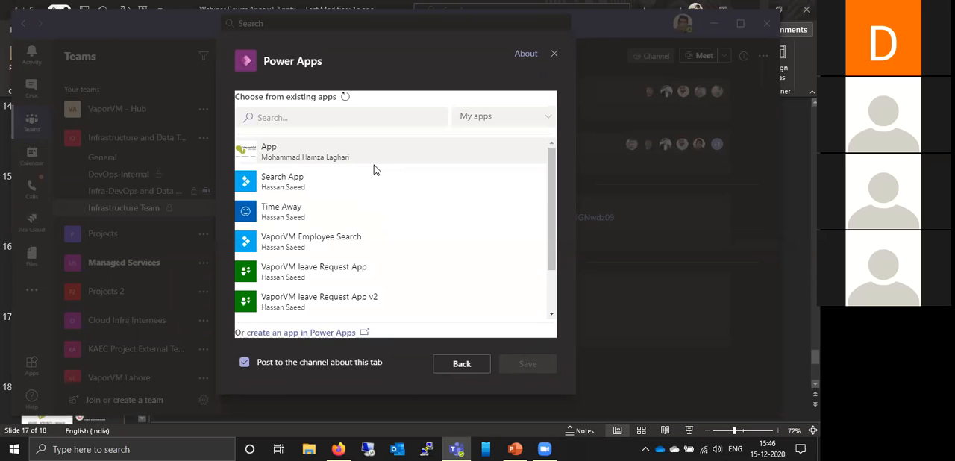
left_click(314, 186)
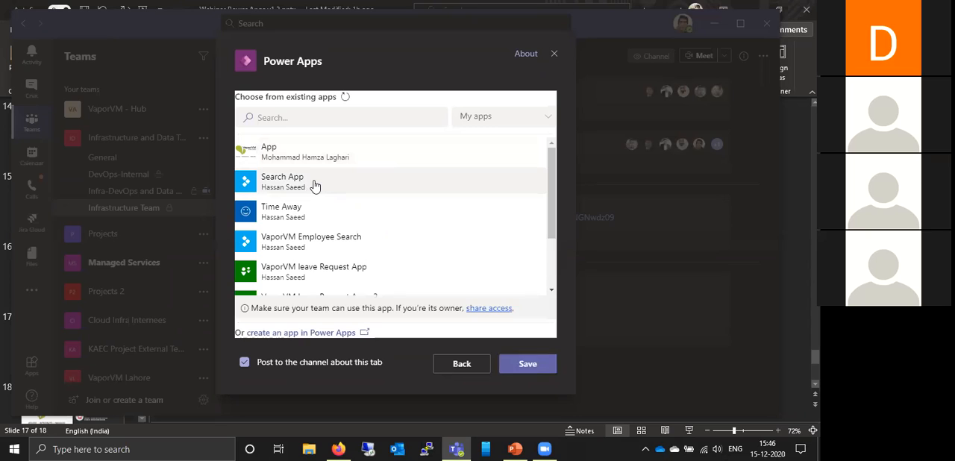
left_click(530, 364)
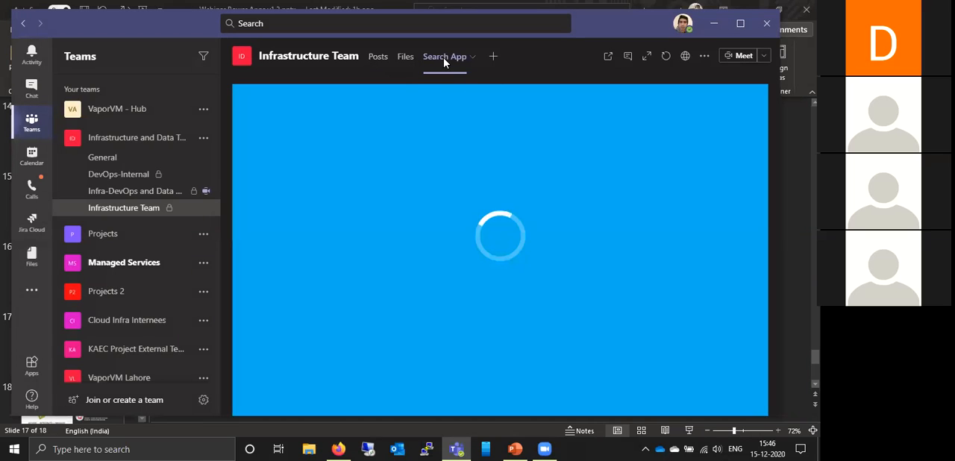
- Check the first employee's details in the Search App tab, return to the employee list, and bring up the additional Teams apps
left_click(506, 276)
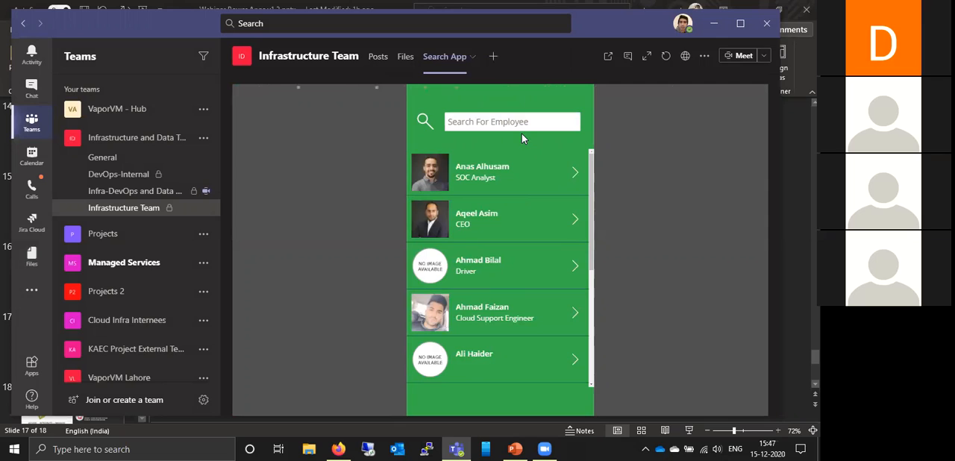
left_click(576, 177)
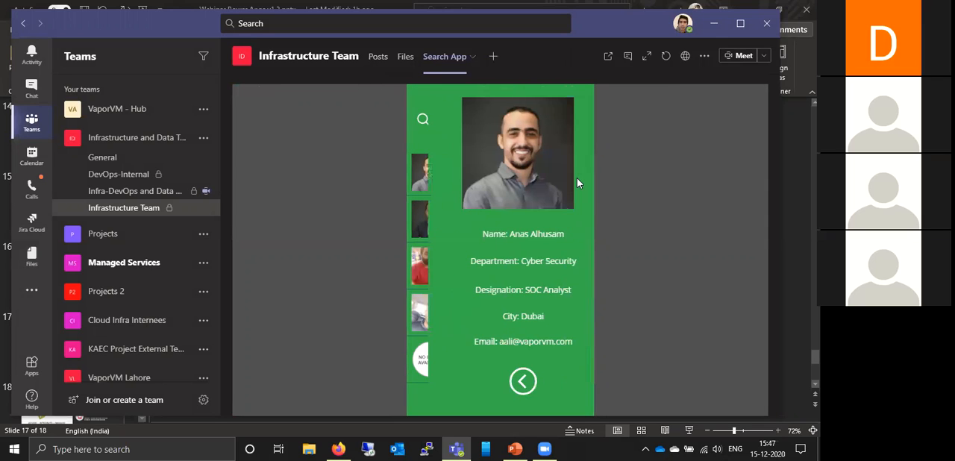
left_click(508, 383)
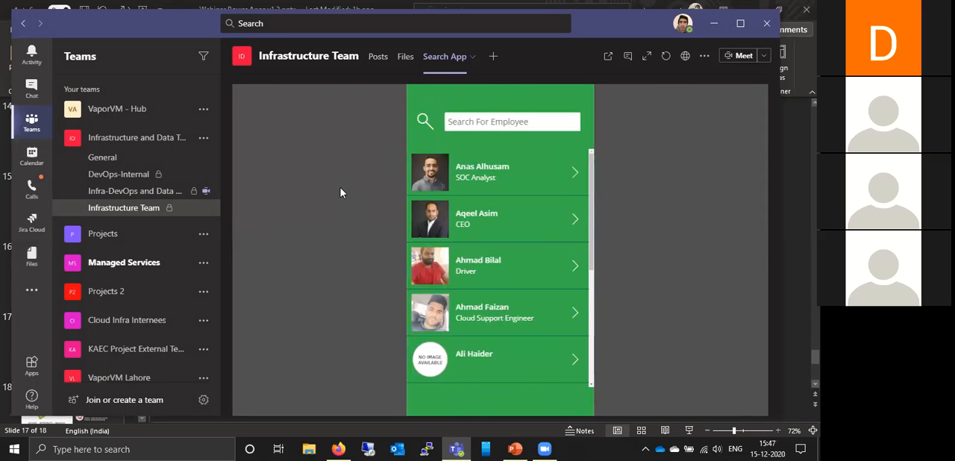
left_click(59, 140)
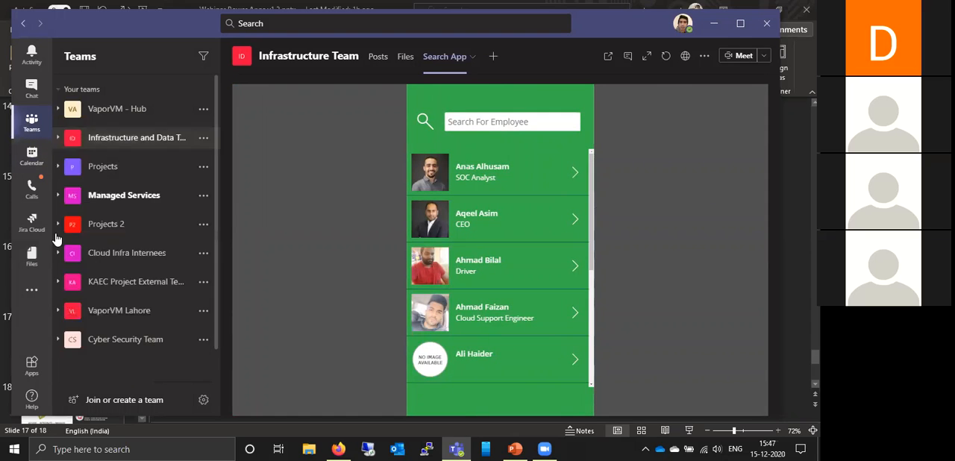
left_click(35, 292)
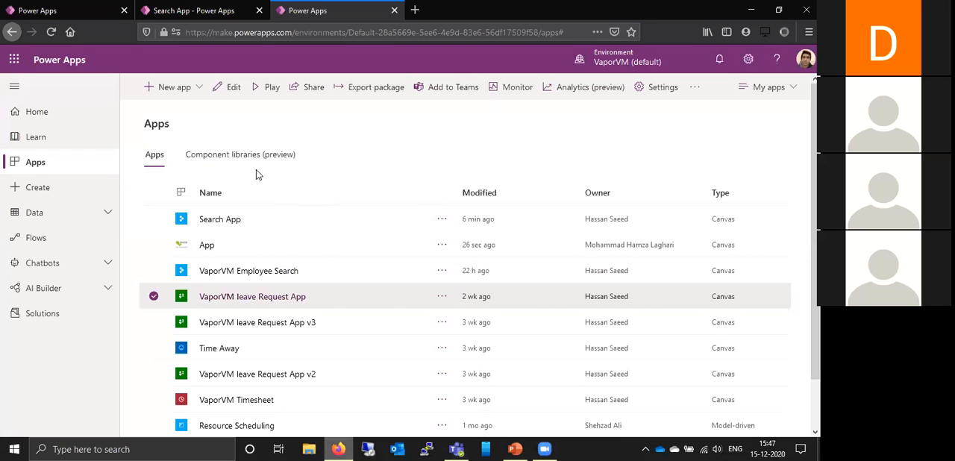
- Switch to Power Apps in the browser and try to download Search App as a Teams package from the Apps list
left_click(153, 296)
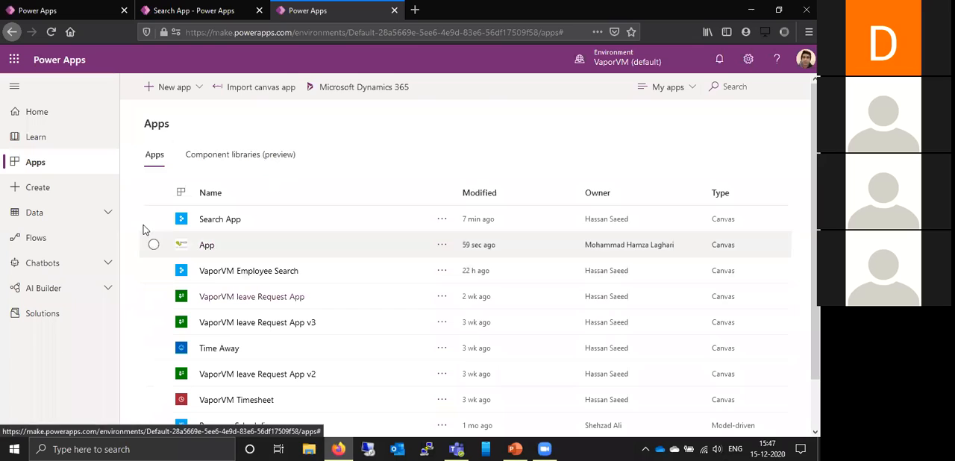
left_click(153, 219)
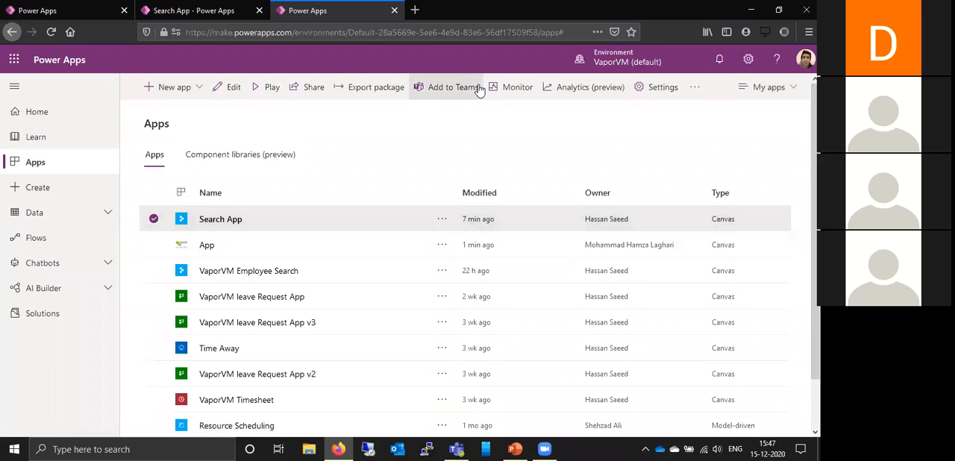
left_click(454, 88)
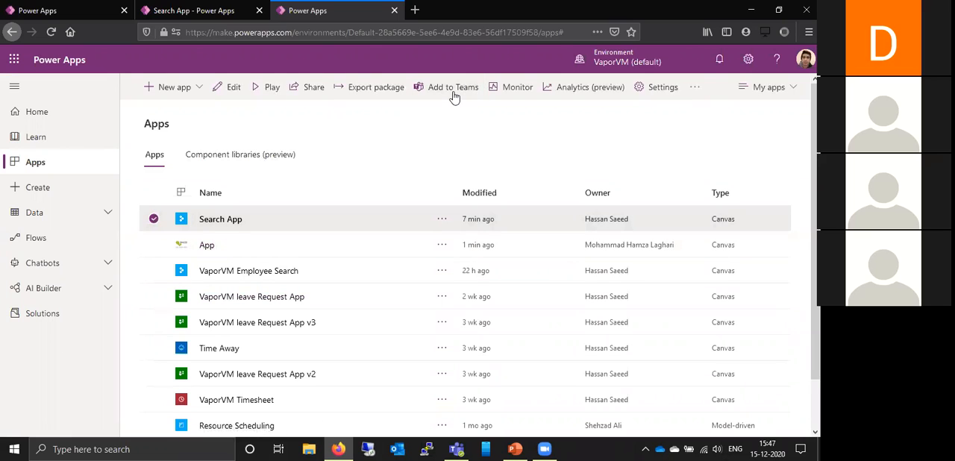
left_click(672, 417)
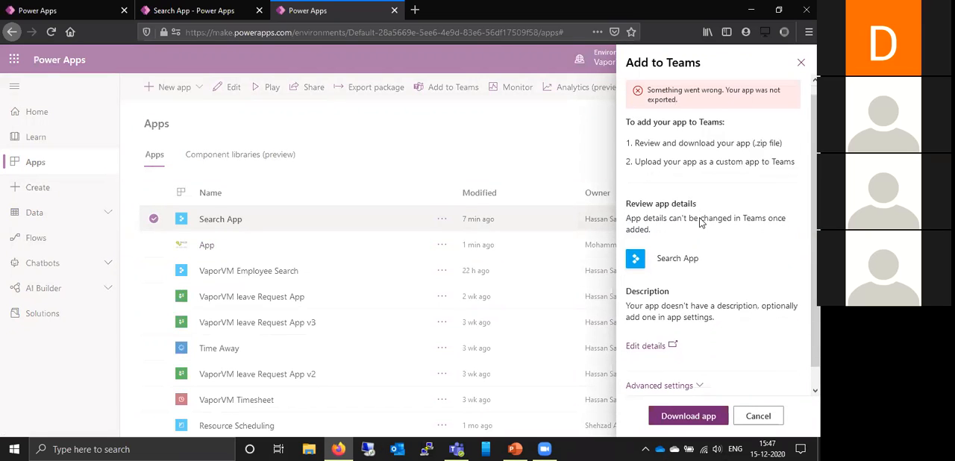
scroll(702, 223, "down", 1)
left_click(681, 417)
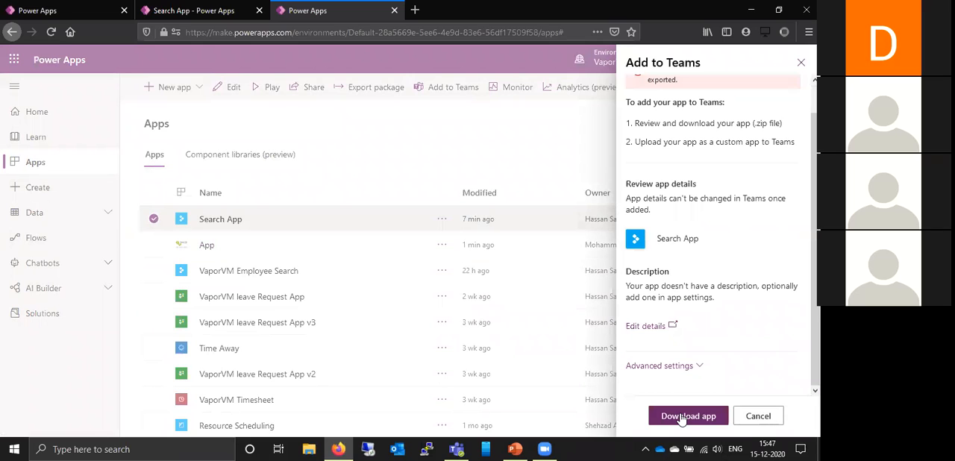
scroll(701, 294, "up", 1)
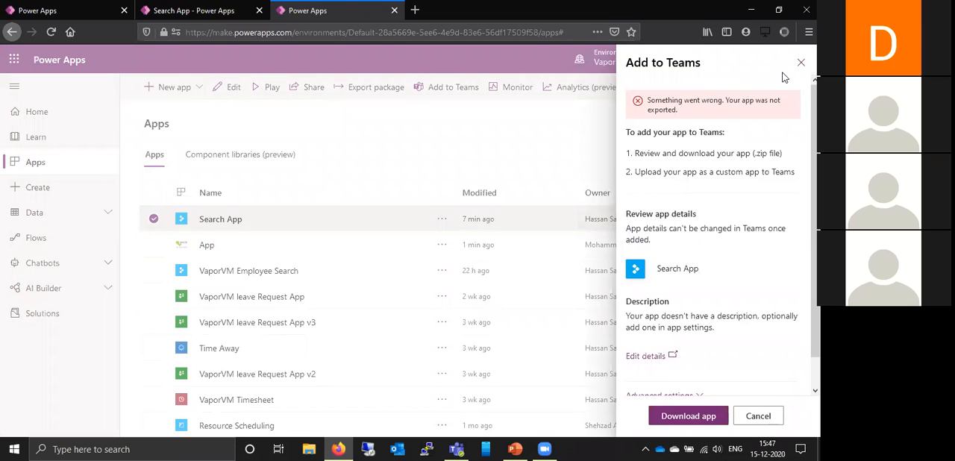
left_click(383, 273)
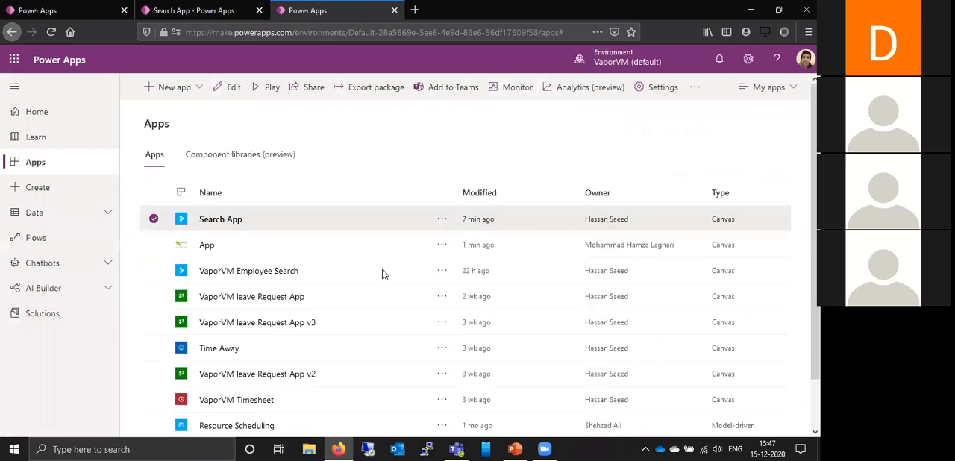
- Download VaporVM leave Request App for Teams as D:\VaporVM leave Request App.zip and locate the file in File Explorer
left_click(153, 294)
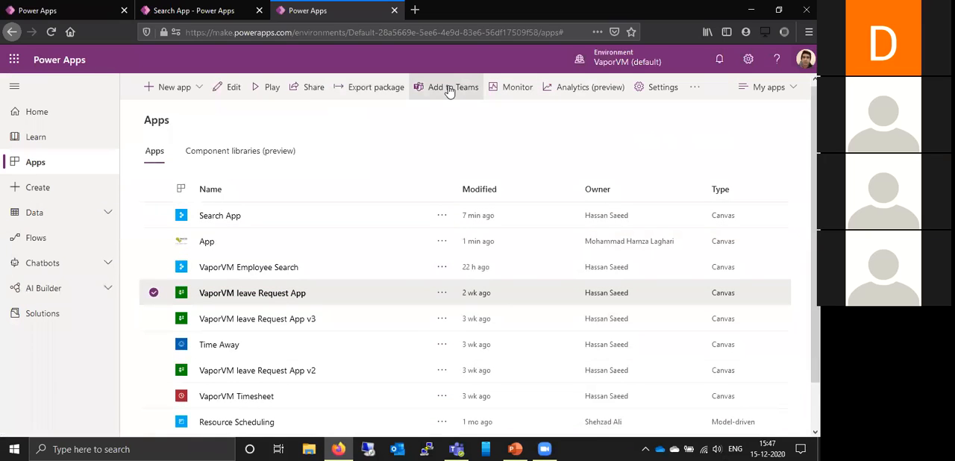
left_click(478, 90)
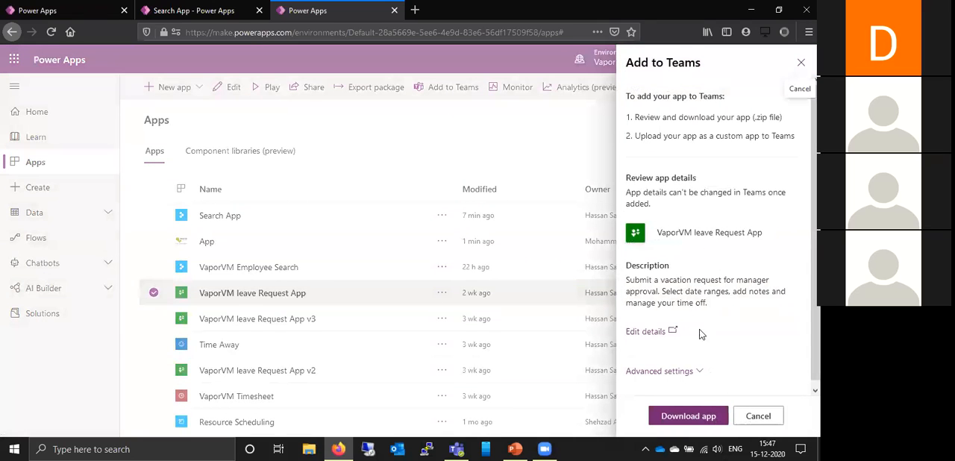
left_click(687, 417)
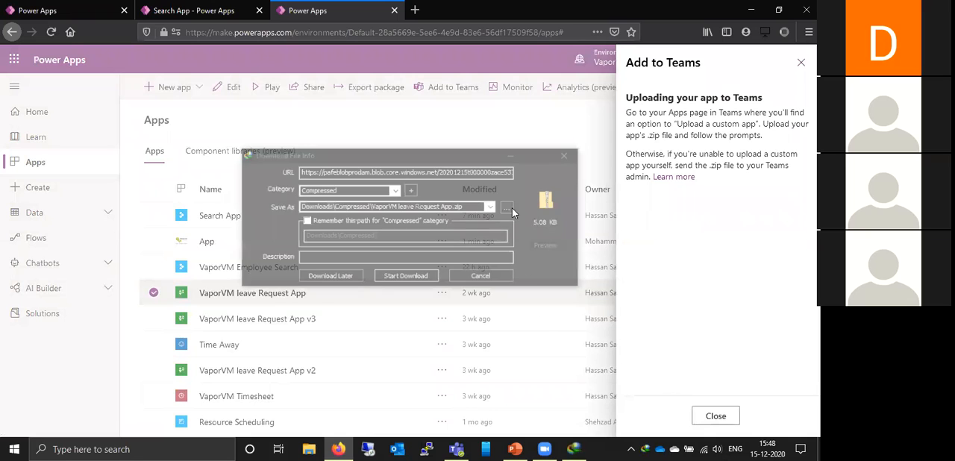
left_click(492, 207)
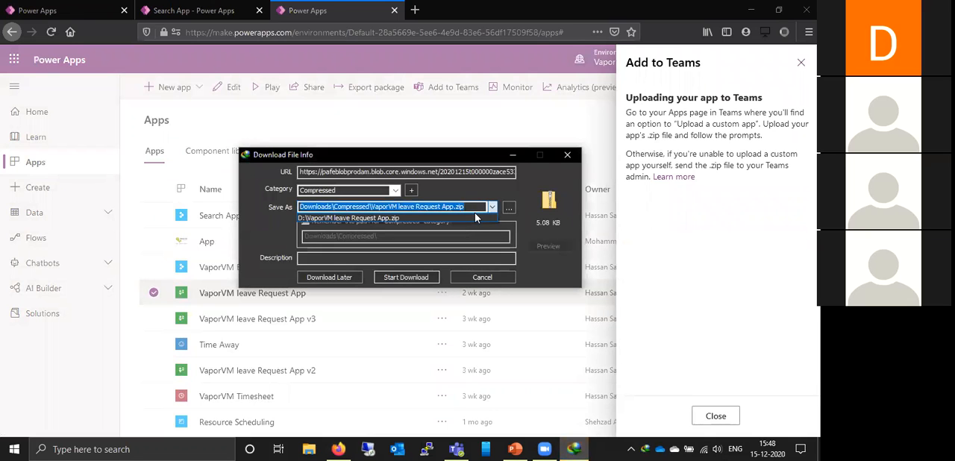
left_click(475, 216)
left_click(406, 277)
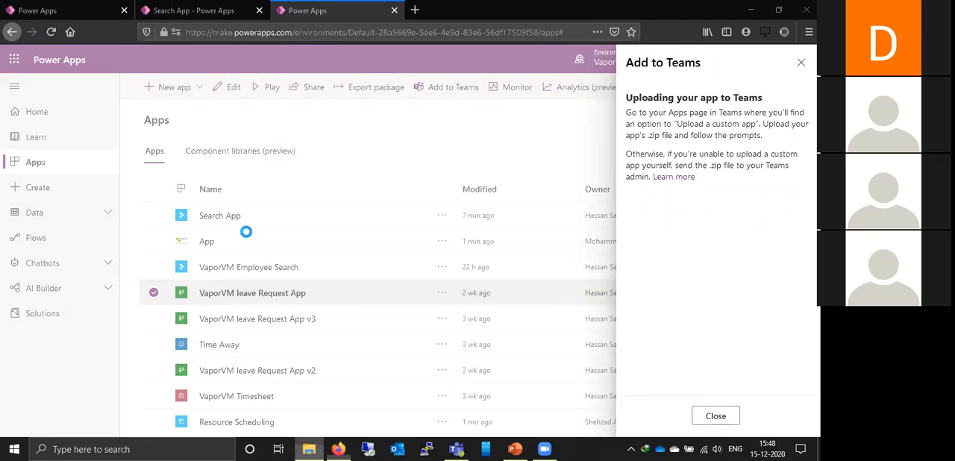
key("super+e")
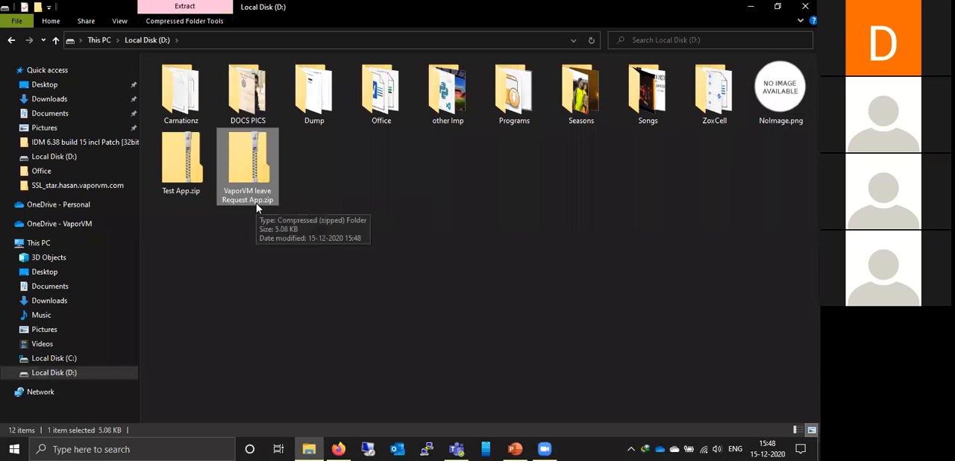
- Switch to Microsoft Teams and upload VaporVM leave Request App.zip from Local Disk (D:) as a custom app for VaporVM
left_click(452, 449)
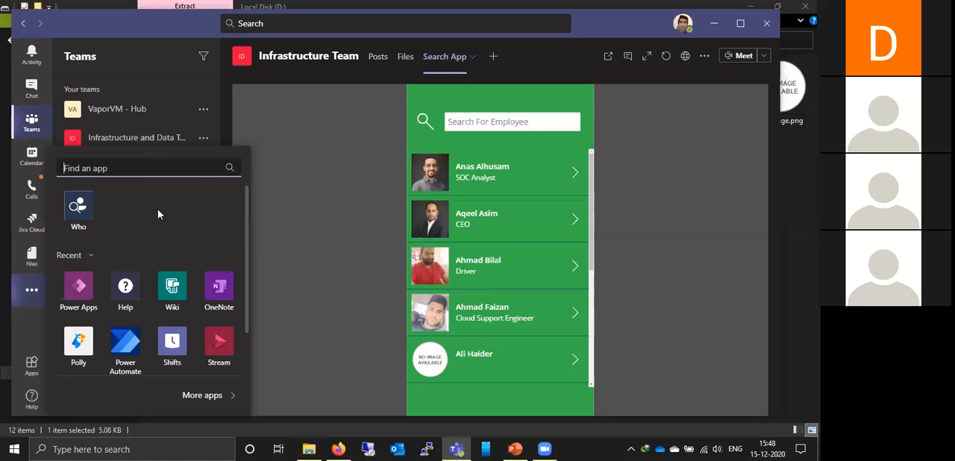
left_click(36, 291)
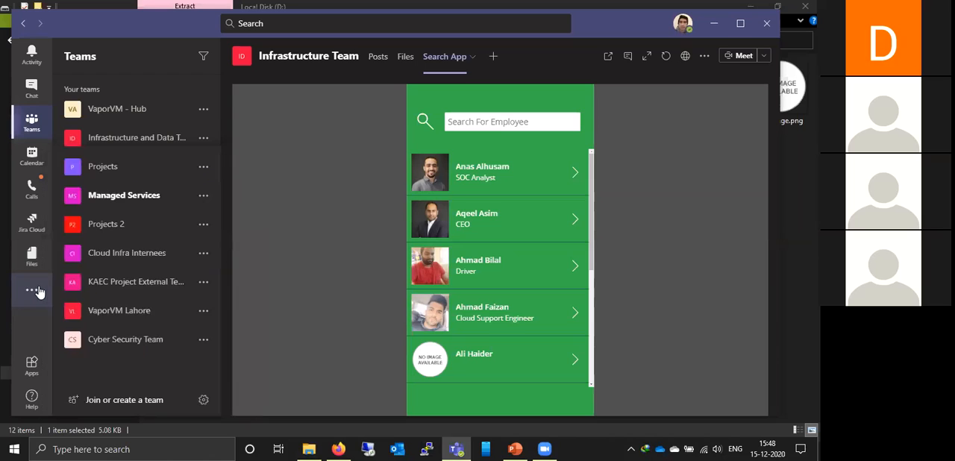
left_click(32, 292)
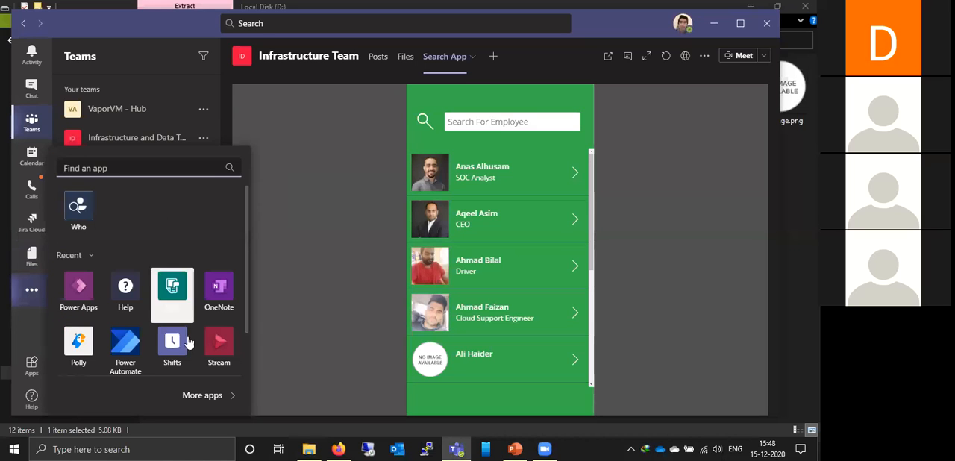
left_click(203, 396)
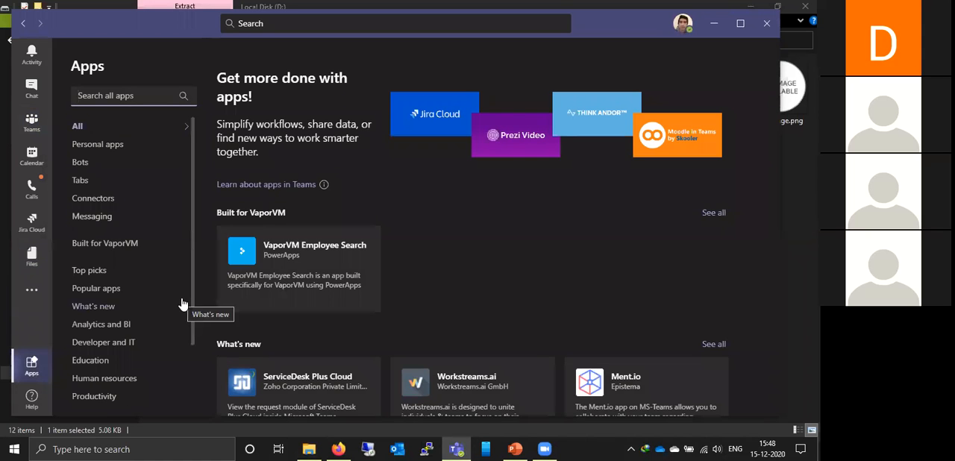
scroll(165, 278, "down", 3)
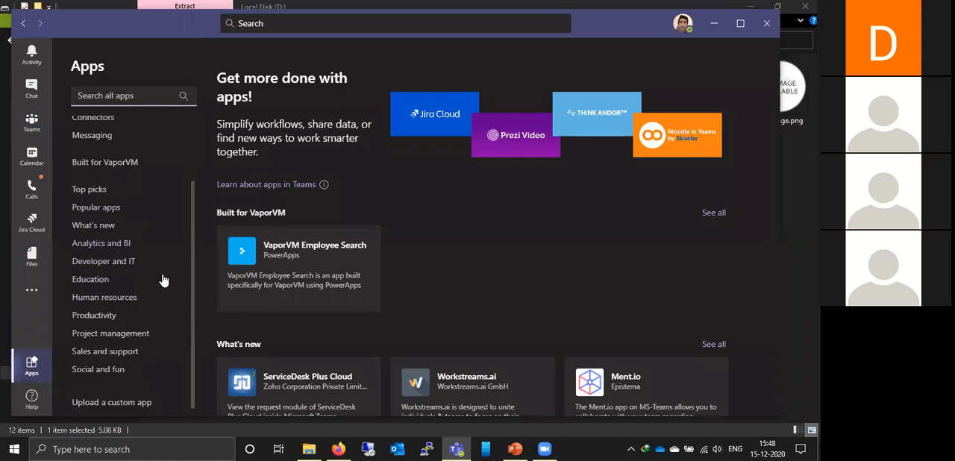
left_click(111, 403)
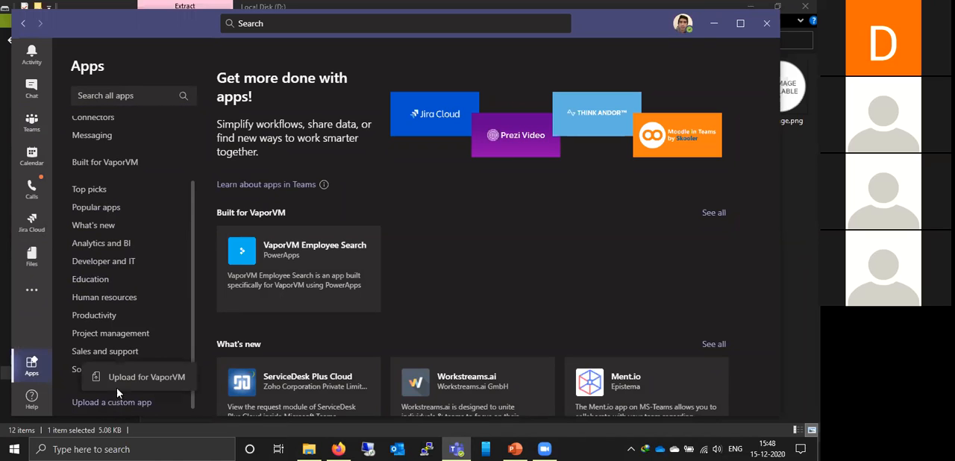
left_click(140, 378)
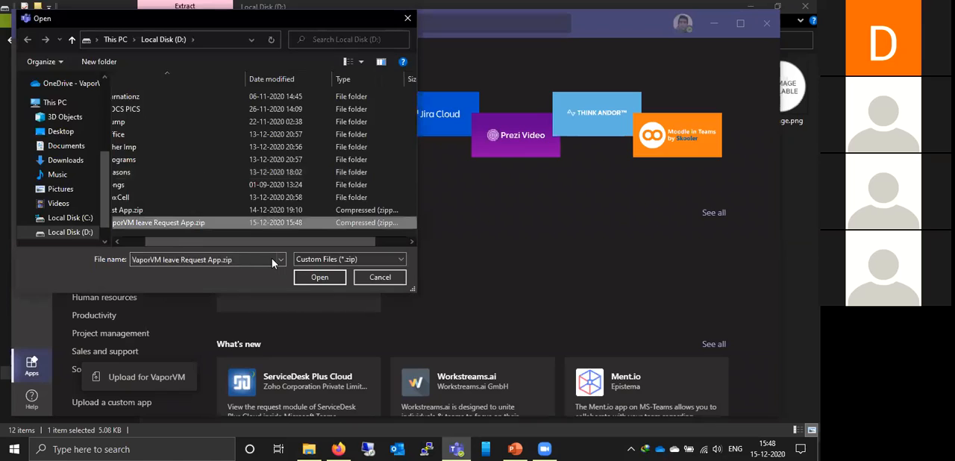
left_click(310, 280)
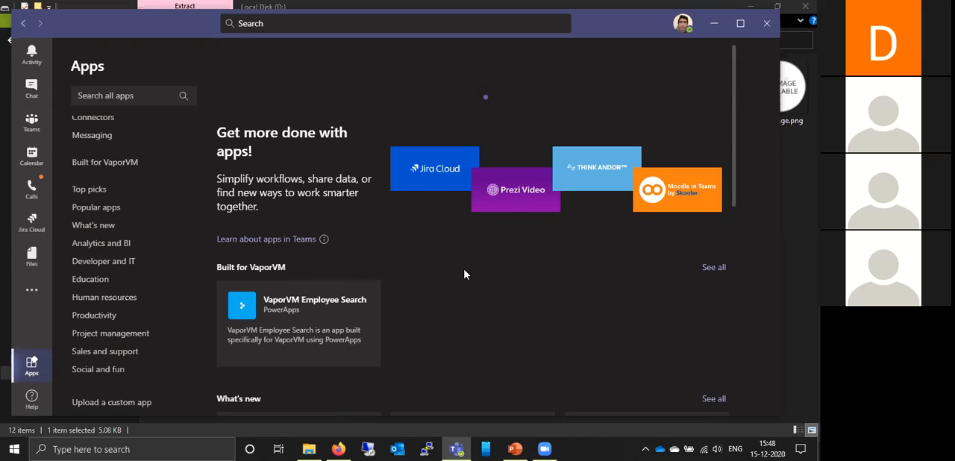
- Find VaporVM leave Request App among the apps built for VaporVM and add it to Teams
scroll(464, 275, "down", 2)
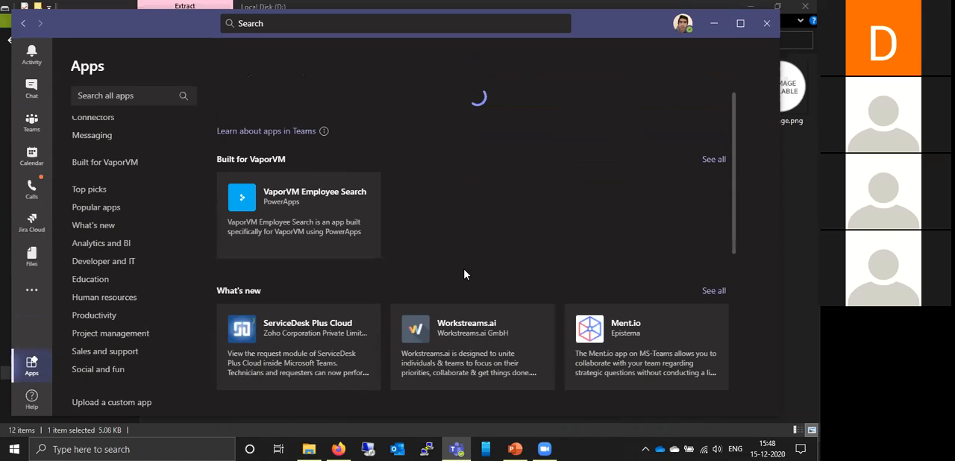
scroll(465, 274, "down", 1)
left_click(105, 162)
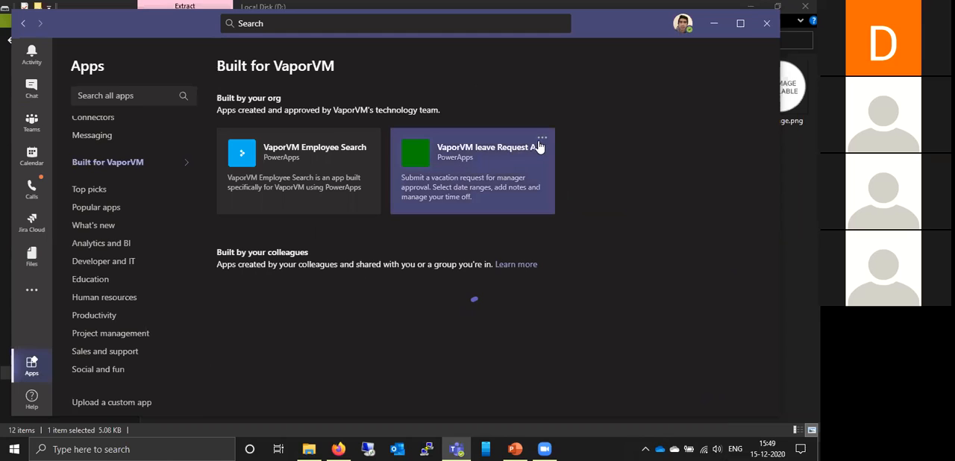
left_click(543, 139)
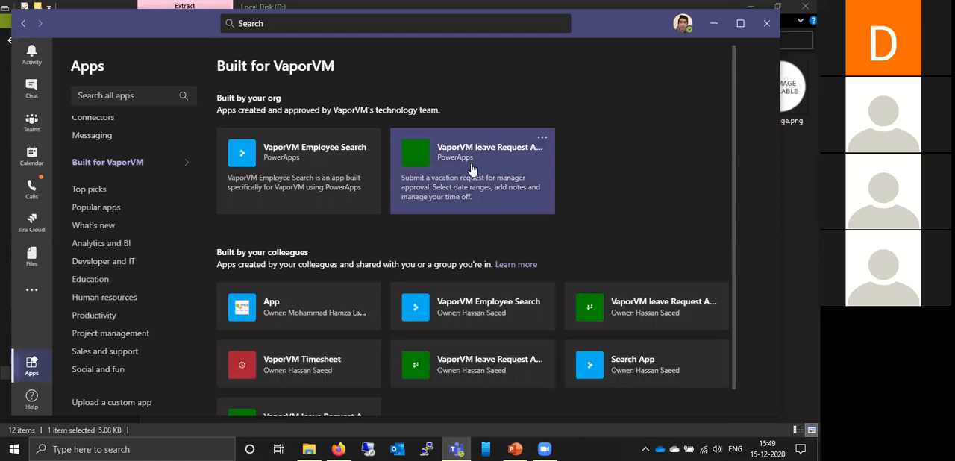
left_click(228, 108)
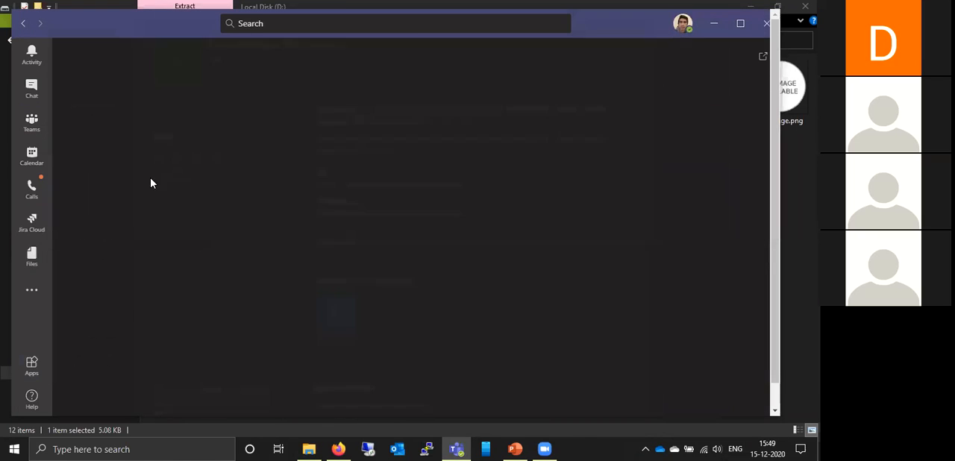